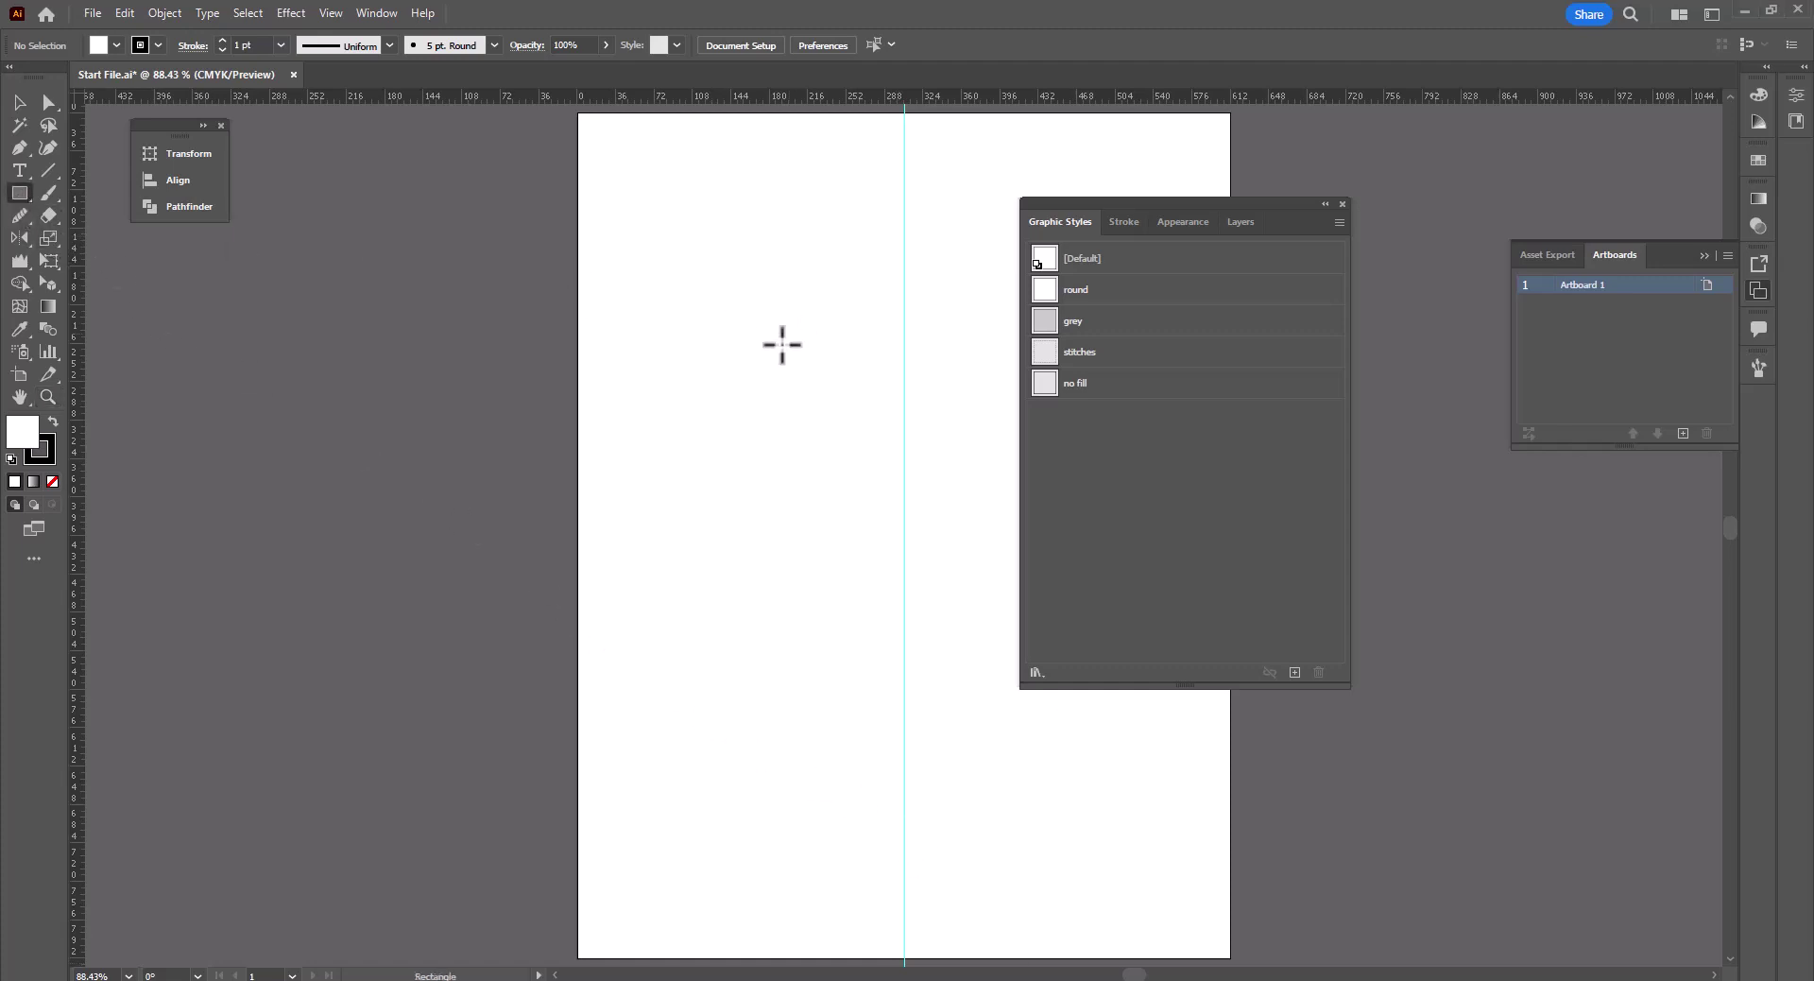
Create a 47 × 55 pt rectangle on the artboard and zoom in on it.
click(799, 340)
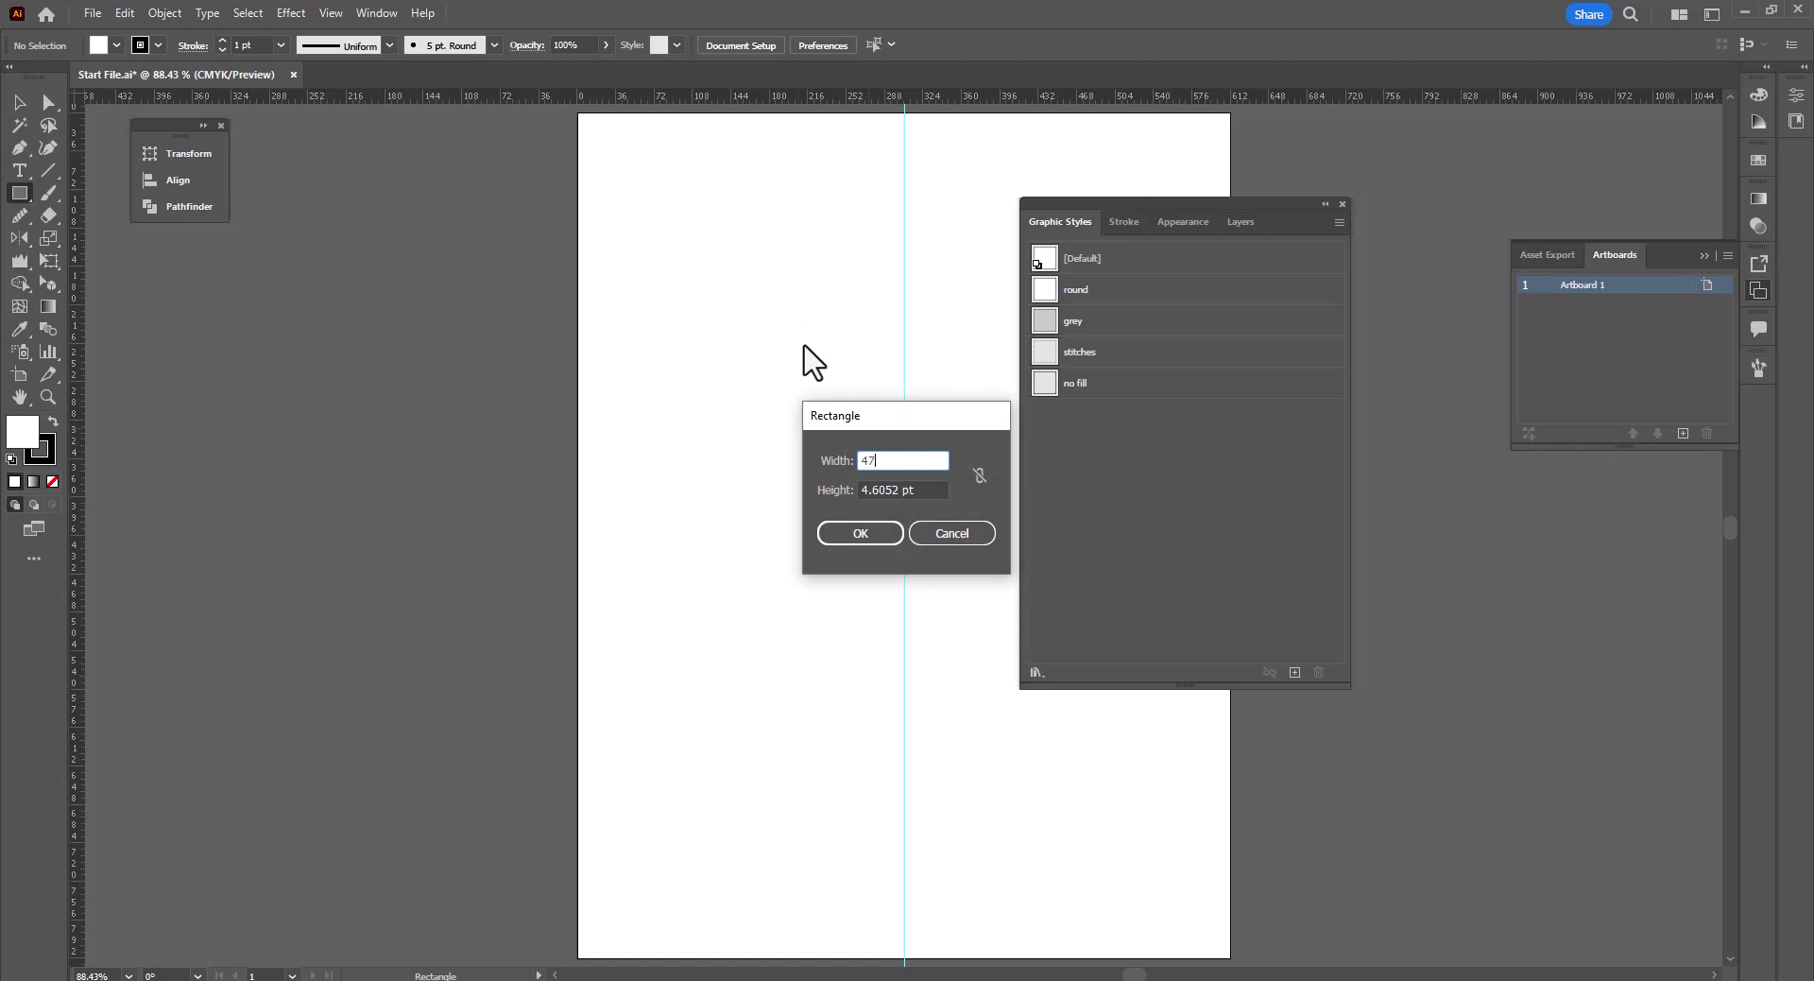
key(Tab)
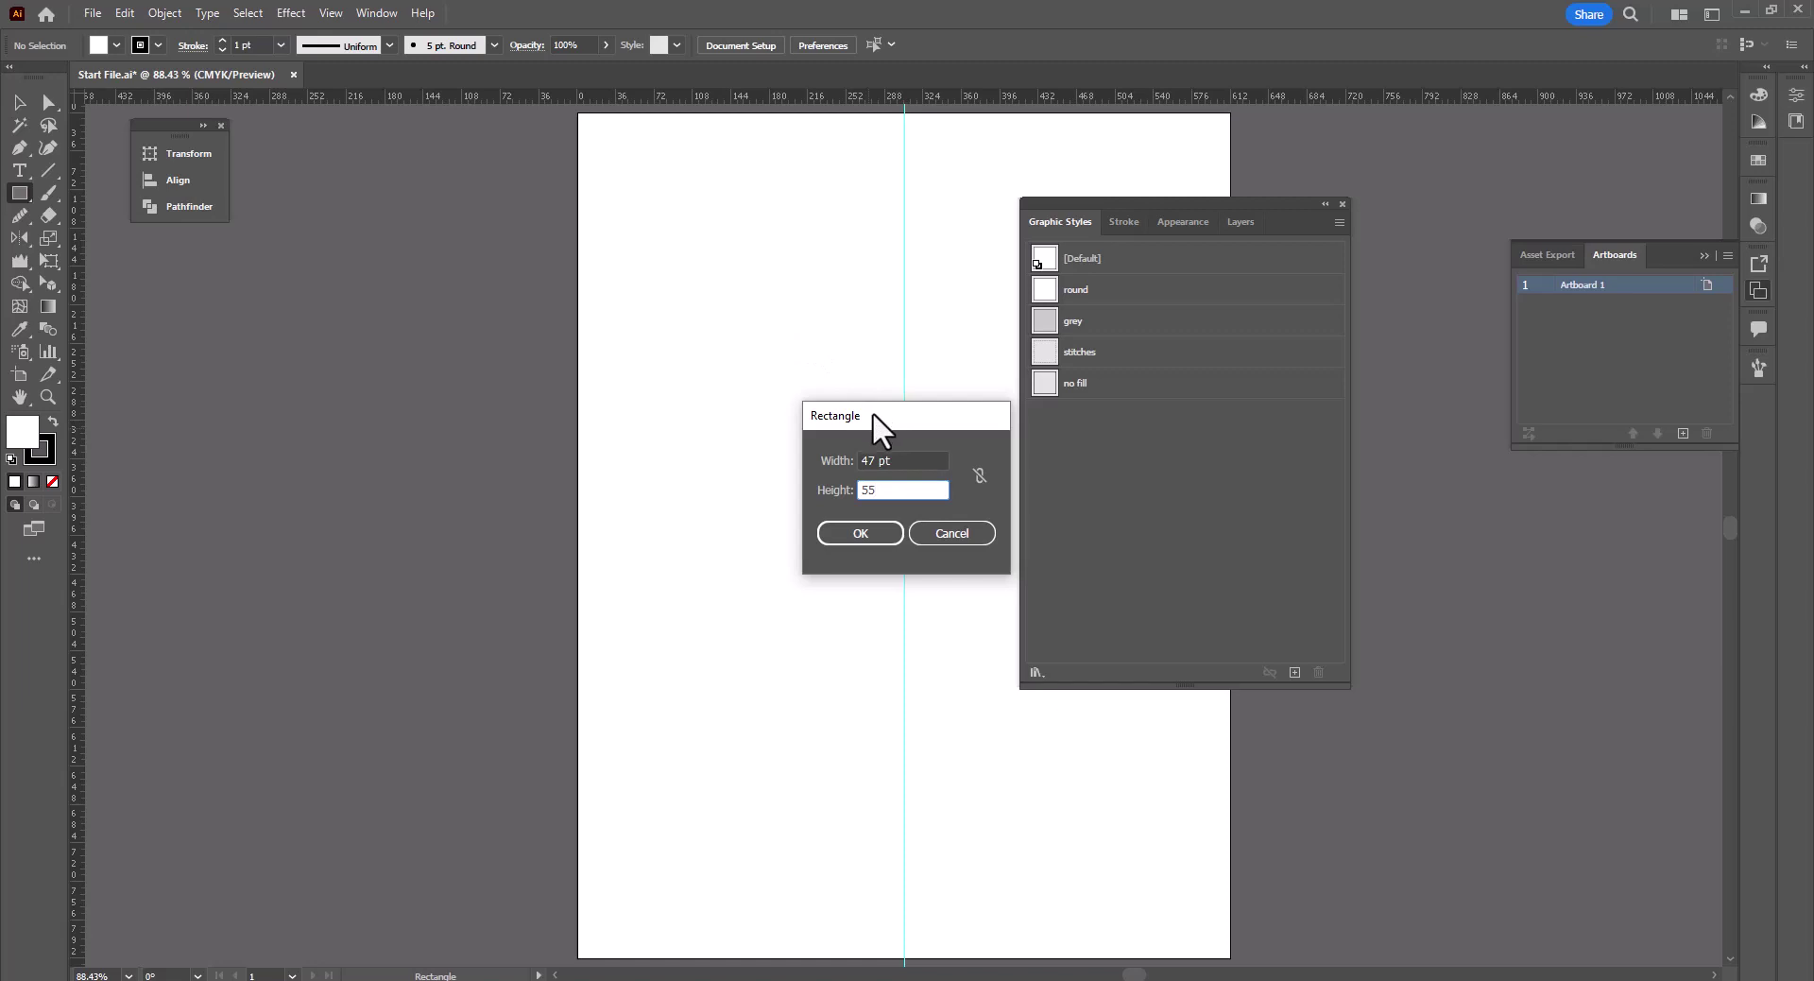
click(859, 541)
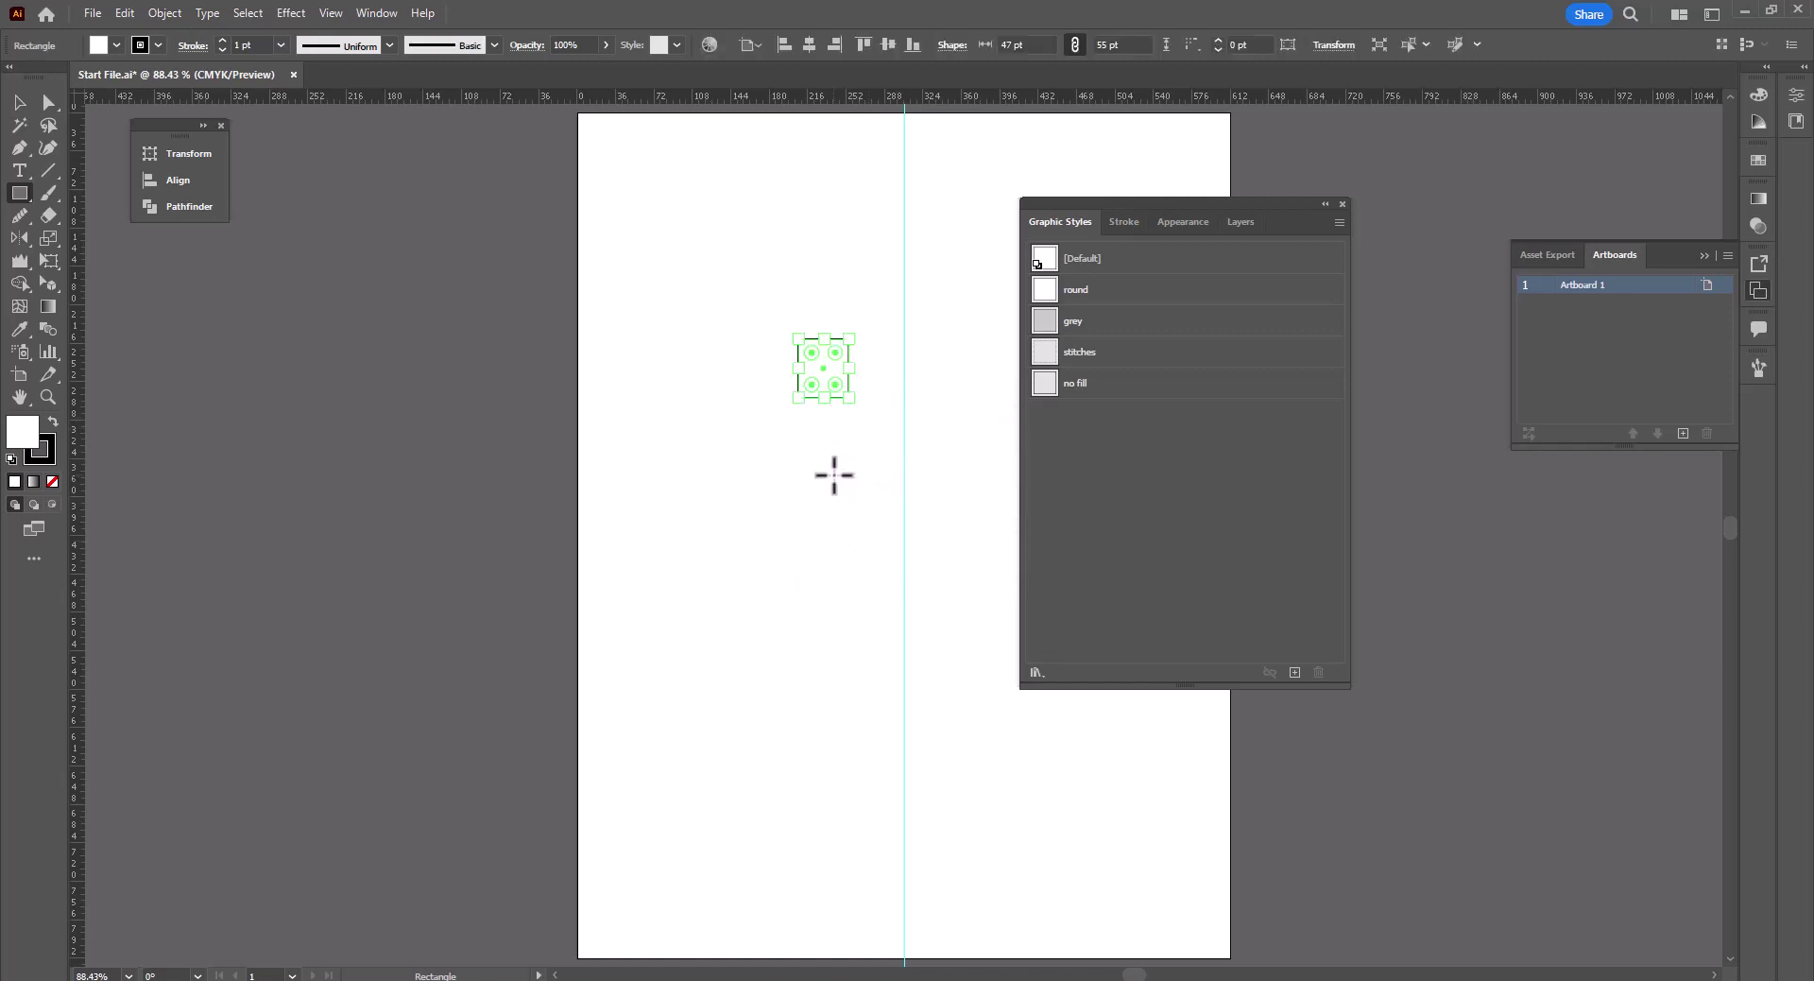
key(z)
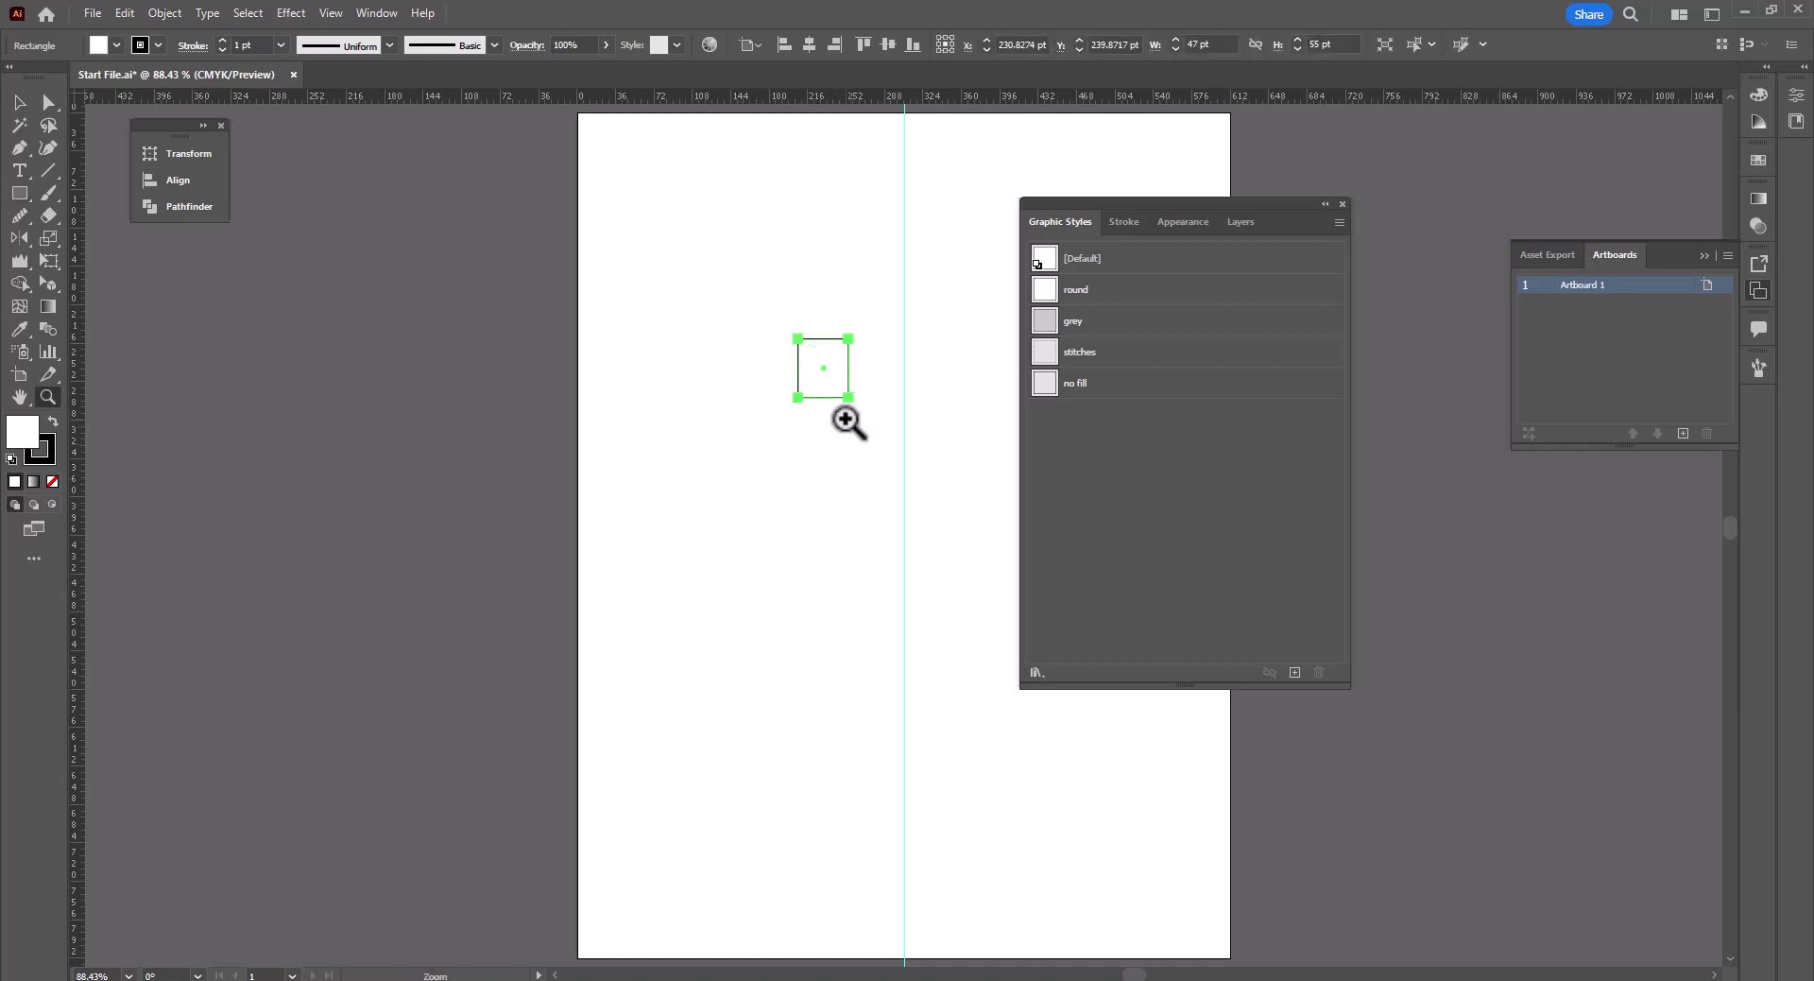
drag(835, 377, 1381, 907)
Draw a thin ellipse from the rectangle's top to bottom and fill it with #cccccc grey.
key(v)
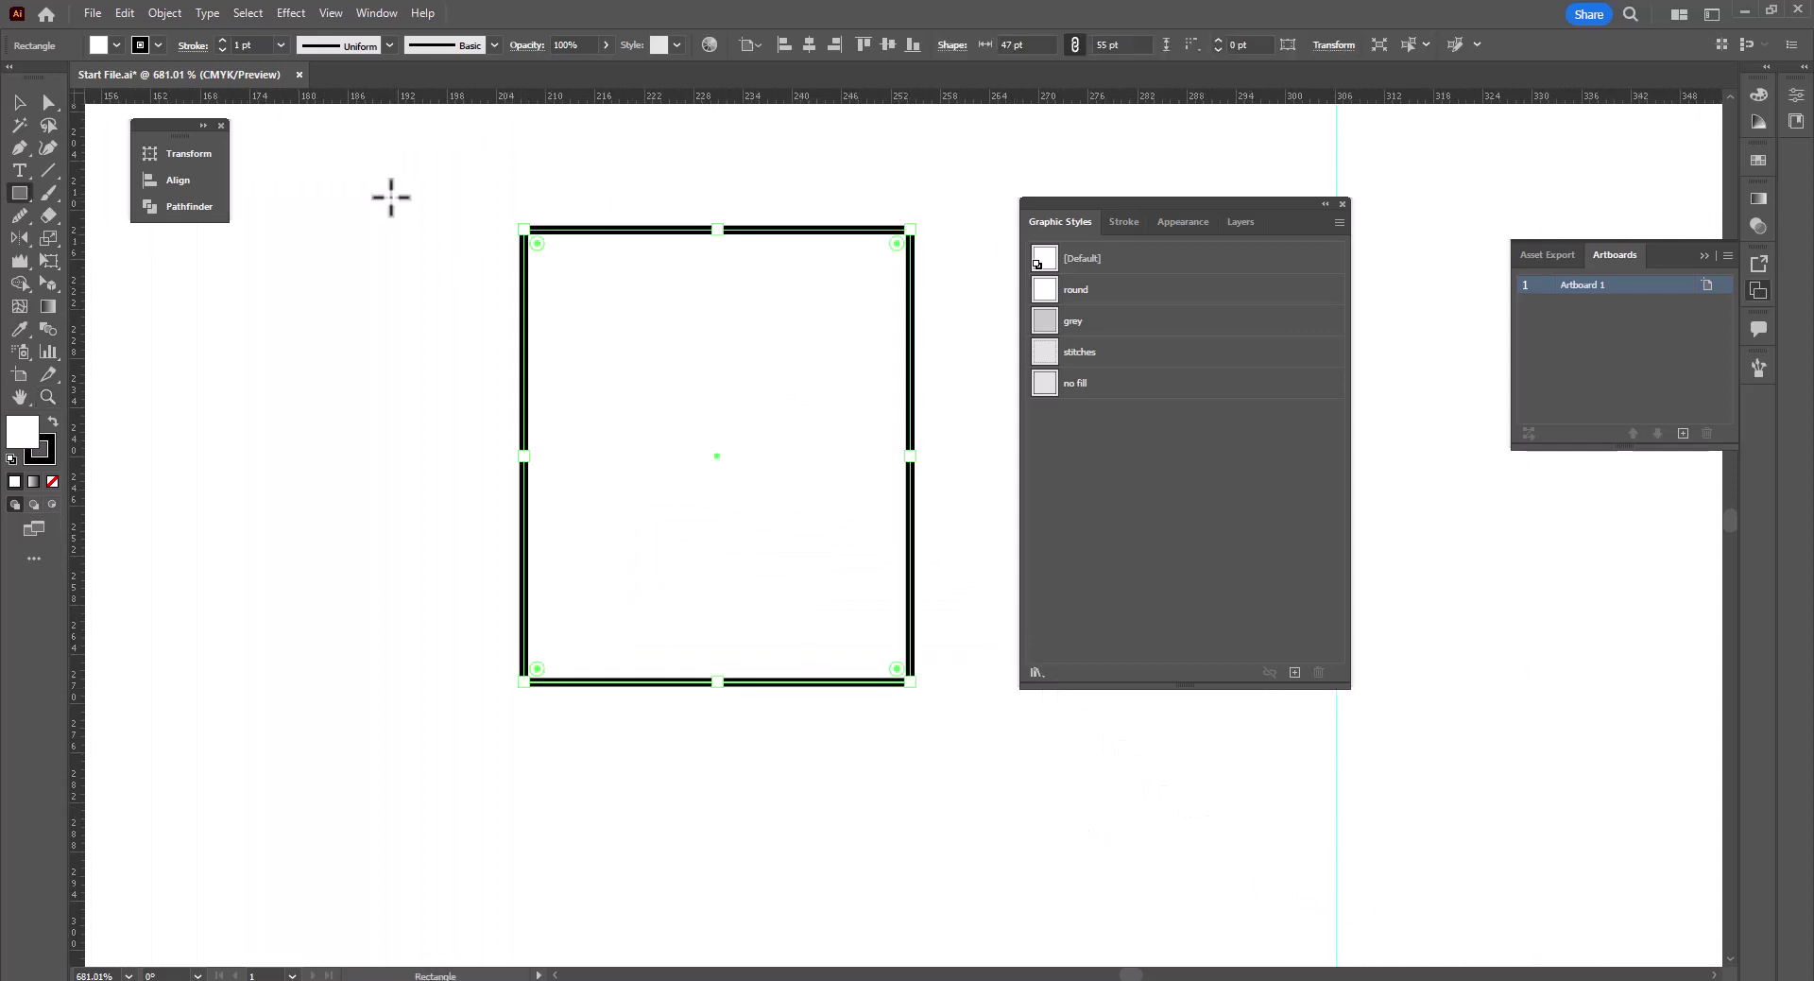
drag(21, 210, 96, 241)
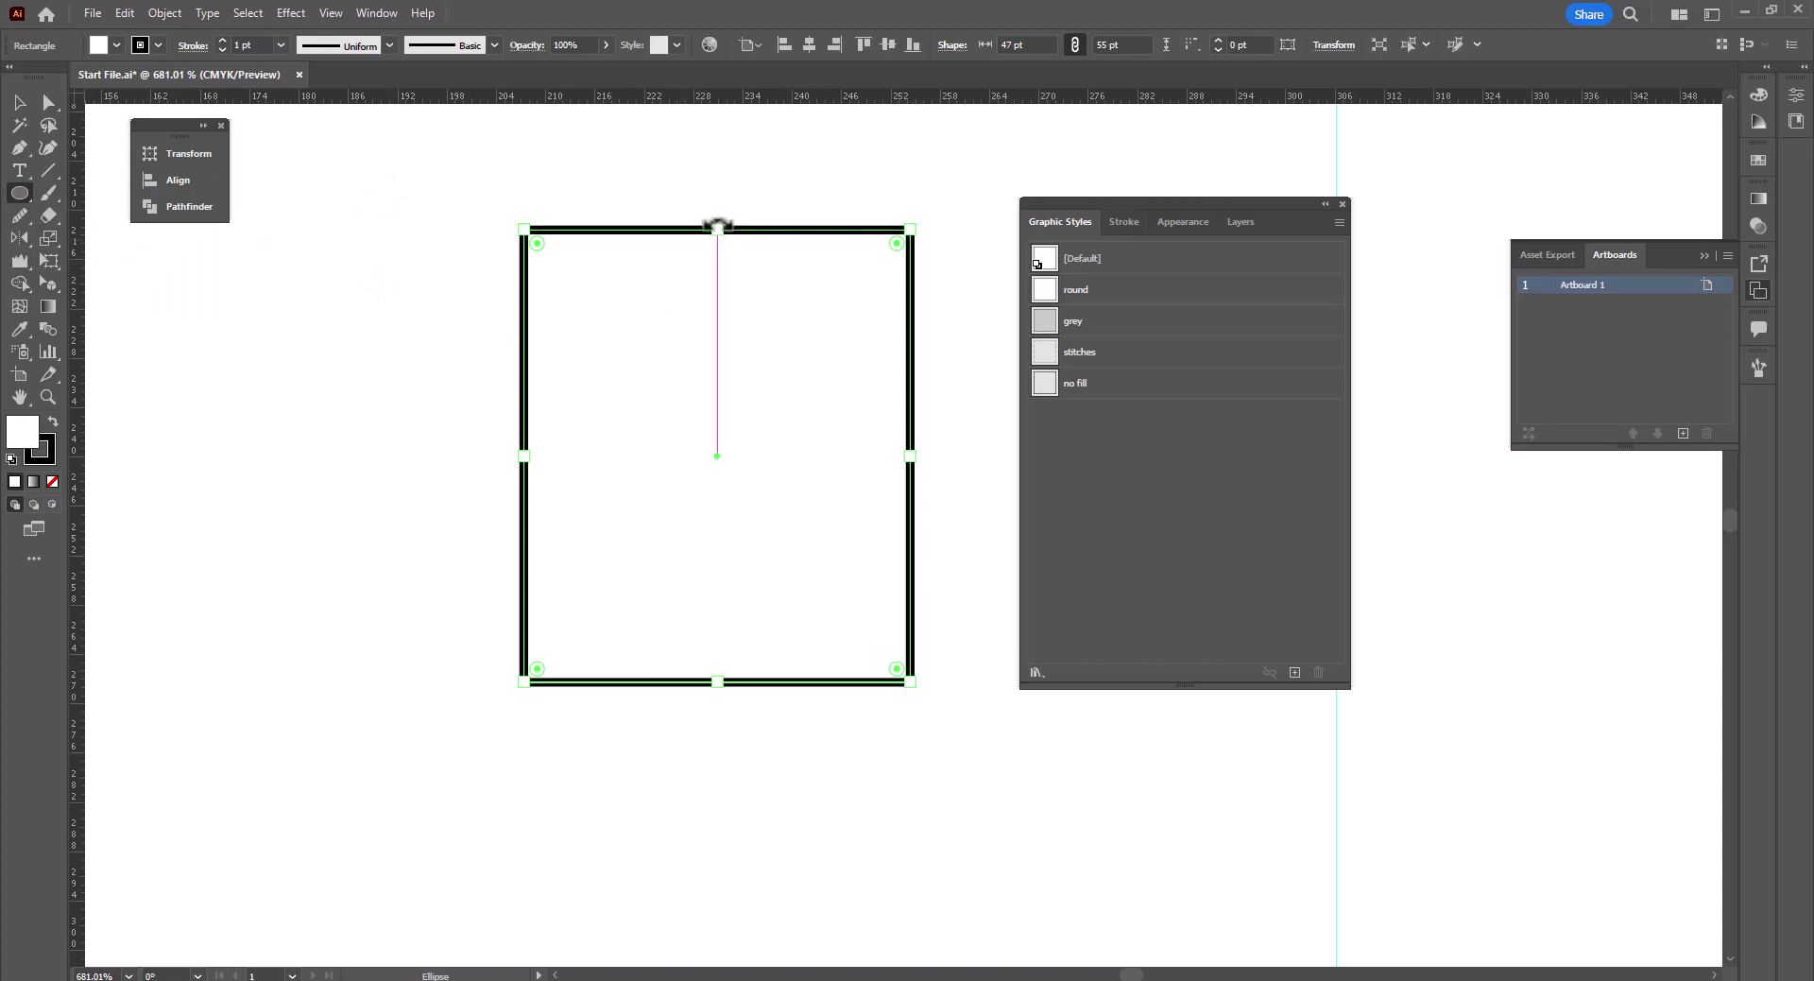
mouse_move(698, 229)
mouse_down()
mouse_move(689, 587)
mouse_move(704, 693)
mouse_move(719, 682)
mouse_up()
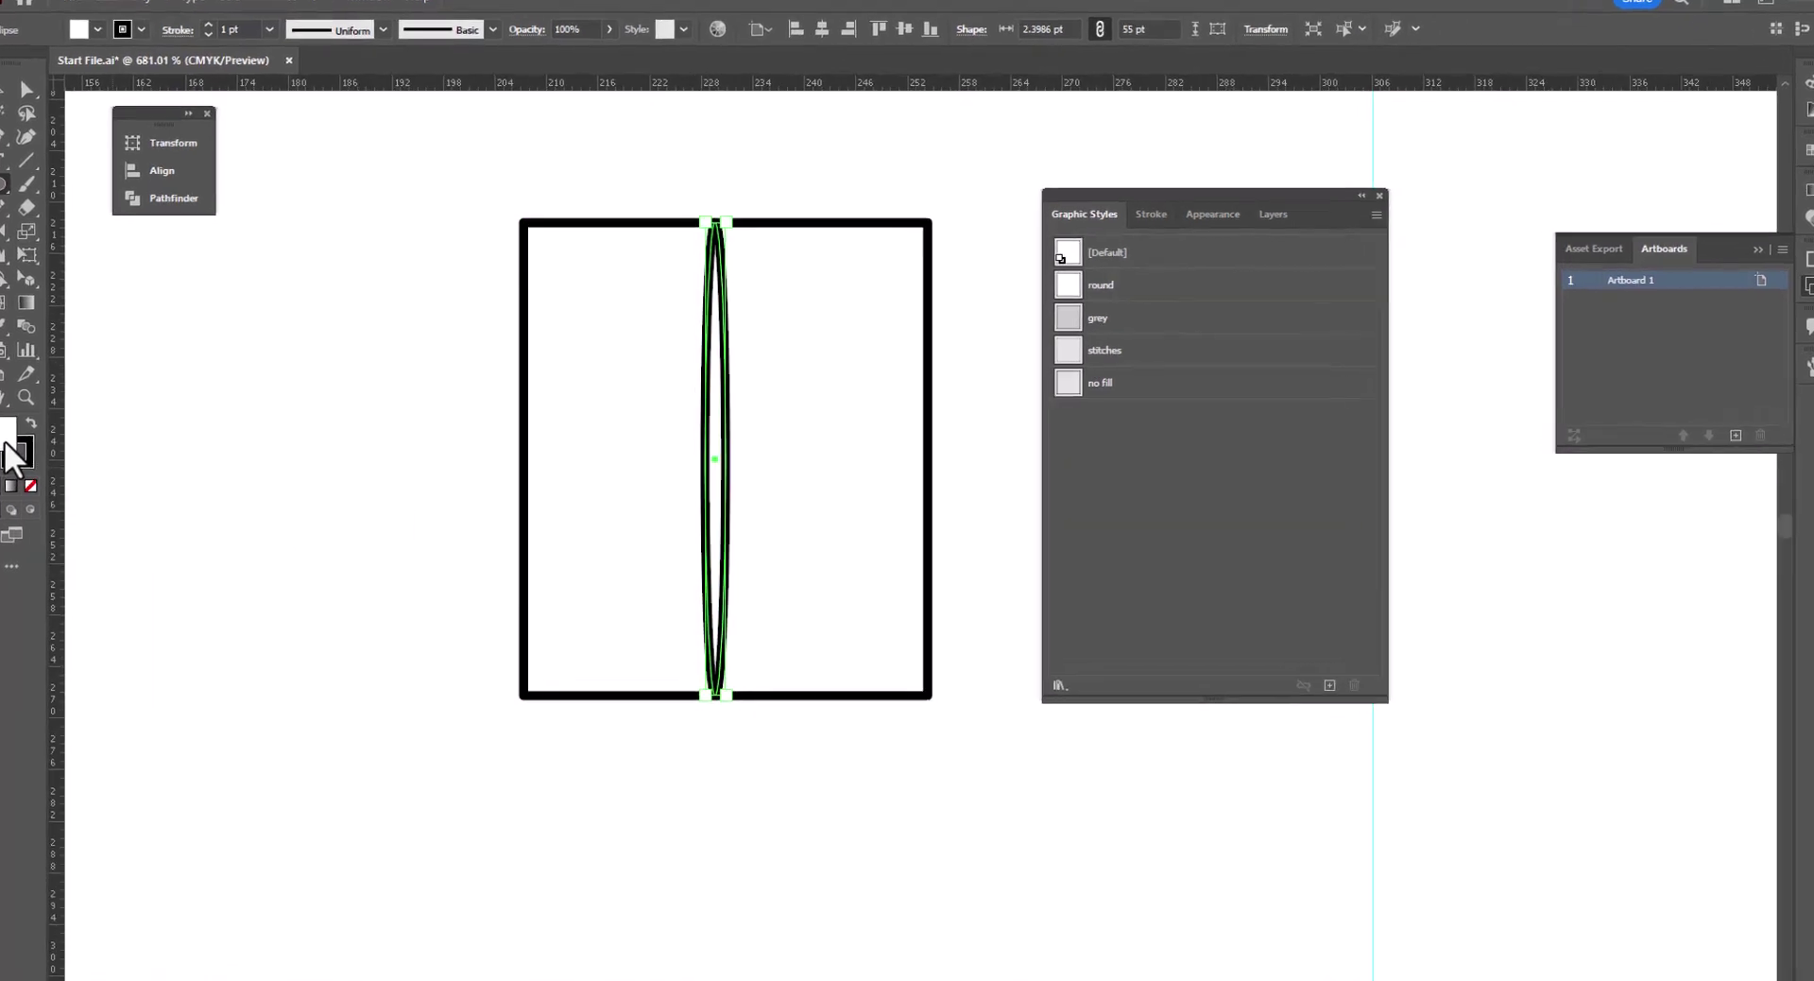
double_click(5, 446)
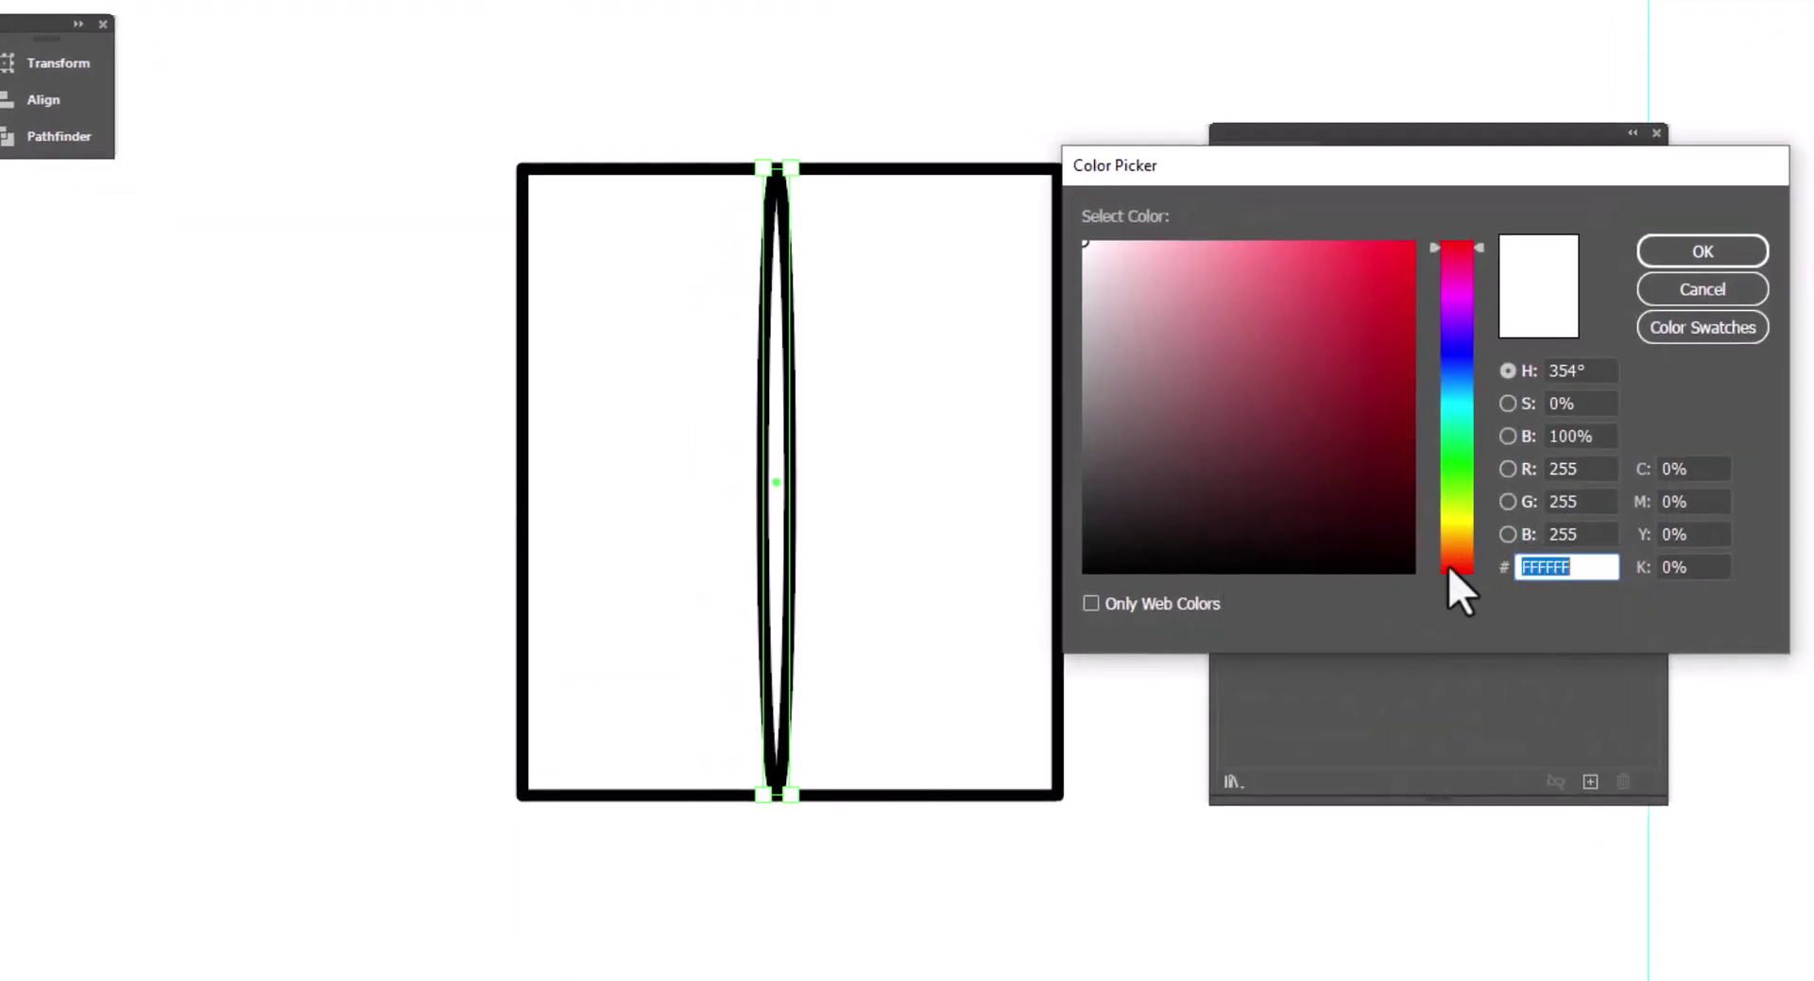
text(cccccc)
click(1683, 248)
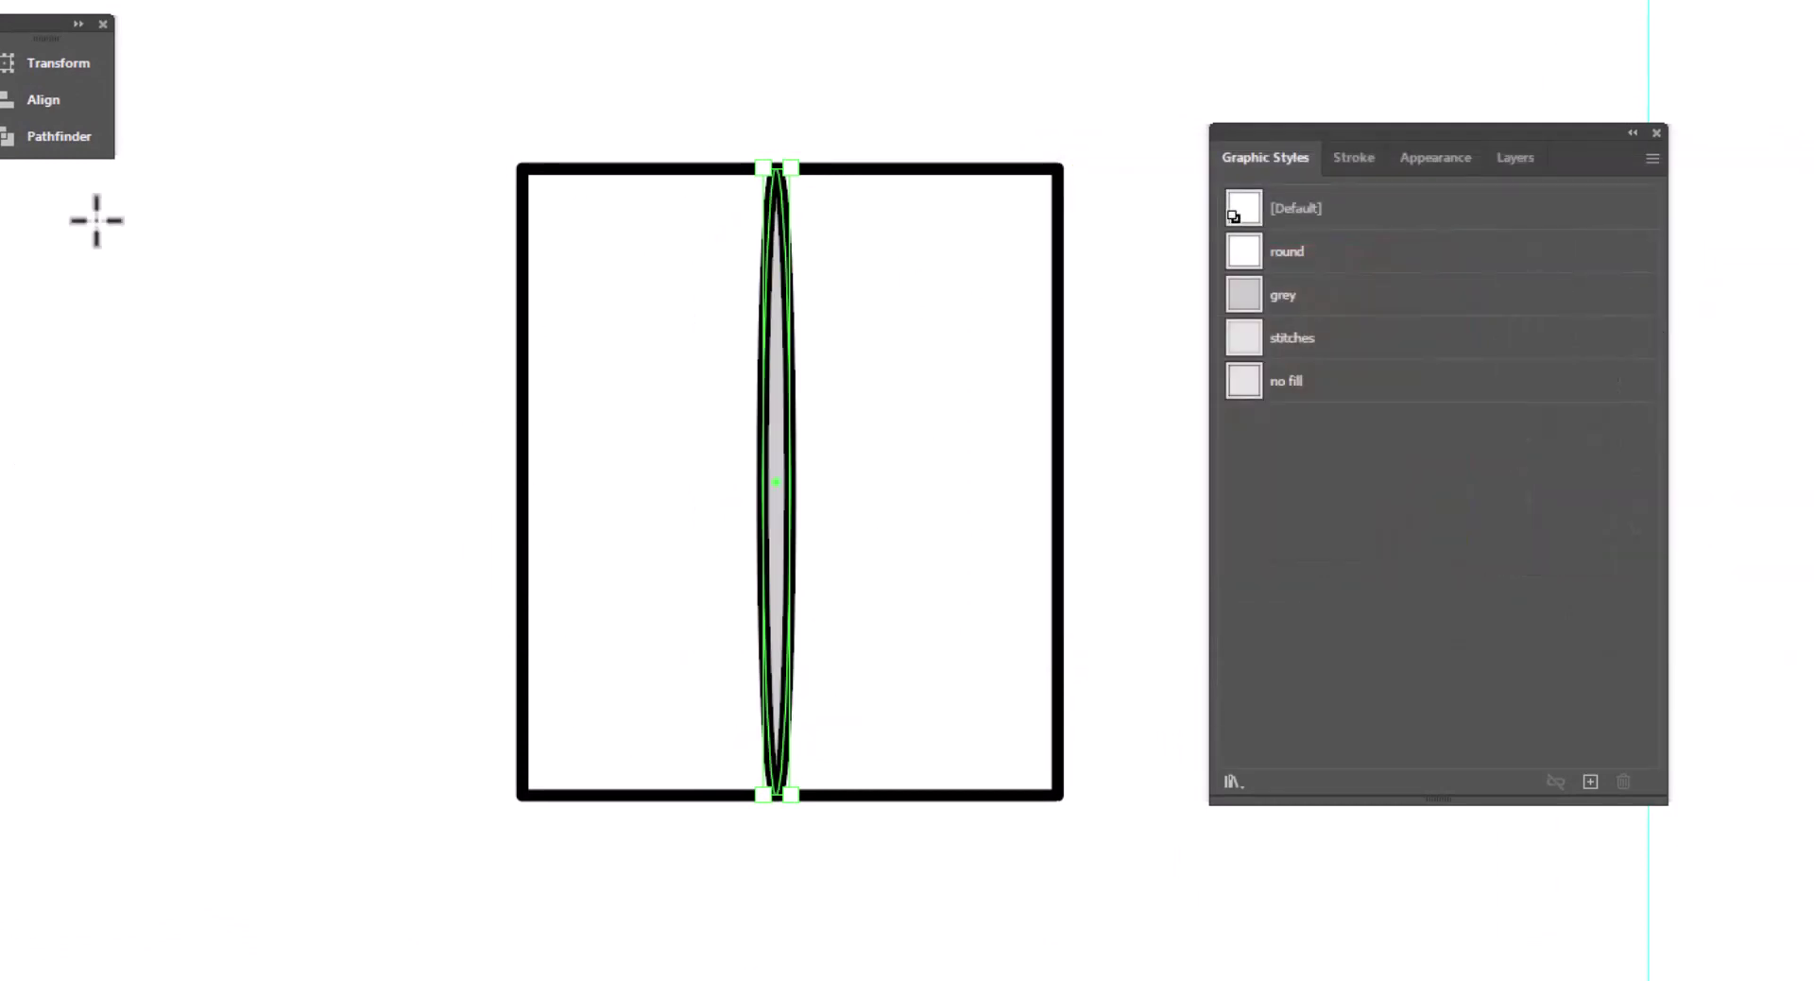
Horizontally centre-align the ellipse and rectangle, then select the rectangle on its own.
drag(375, 120, 1107, 477)
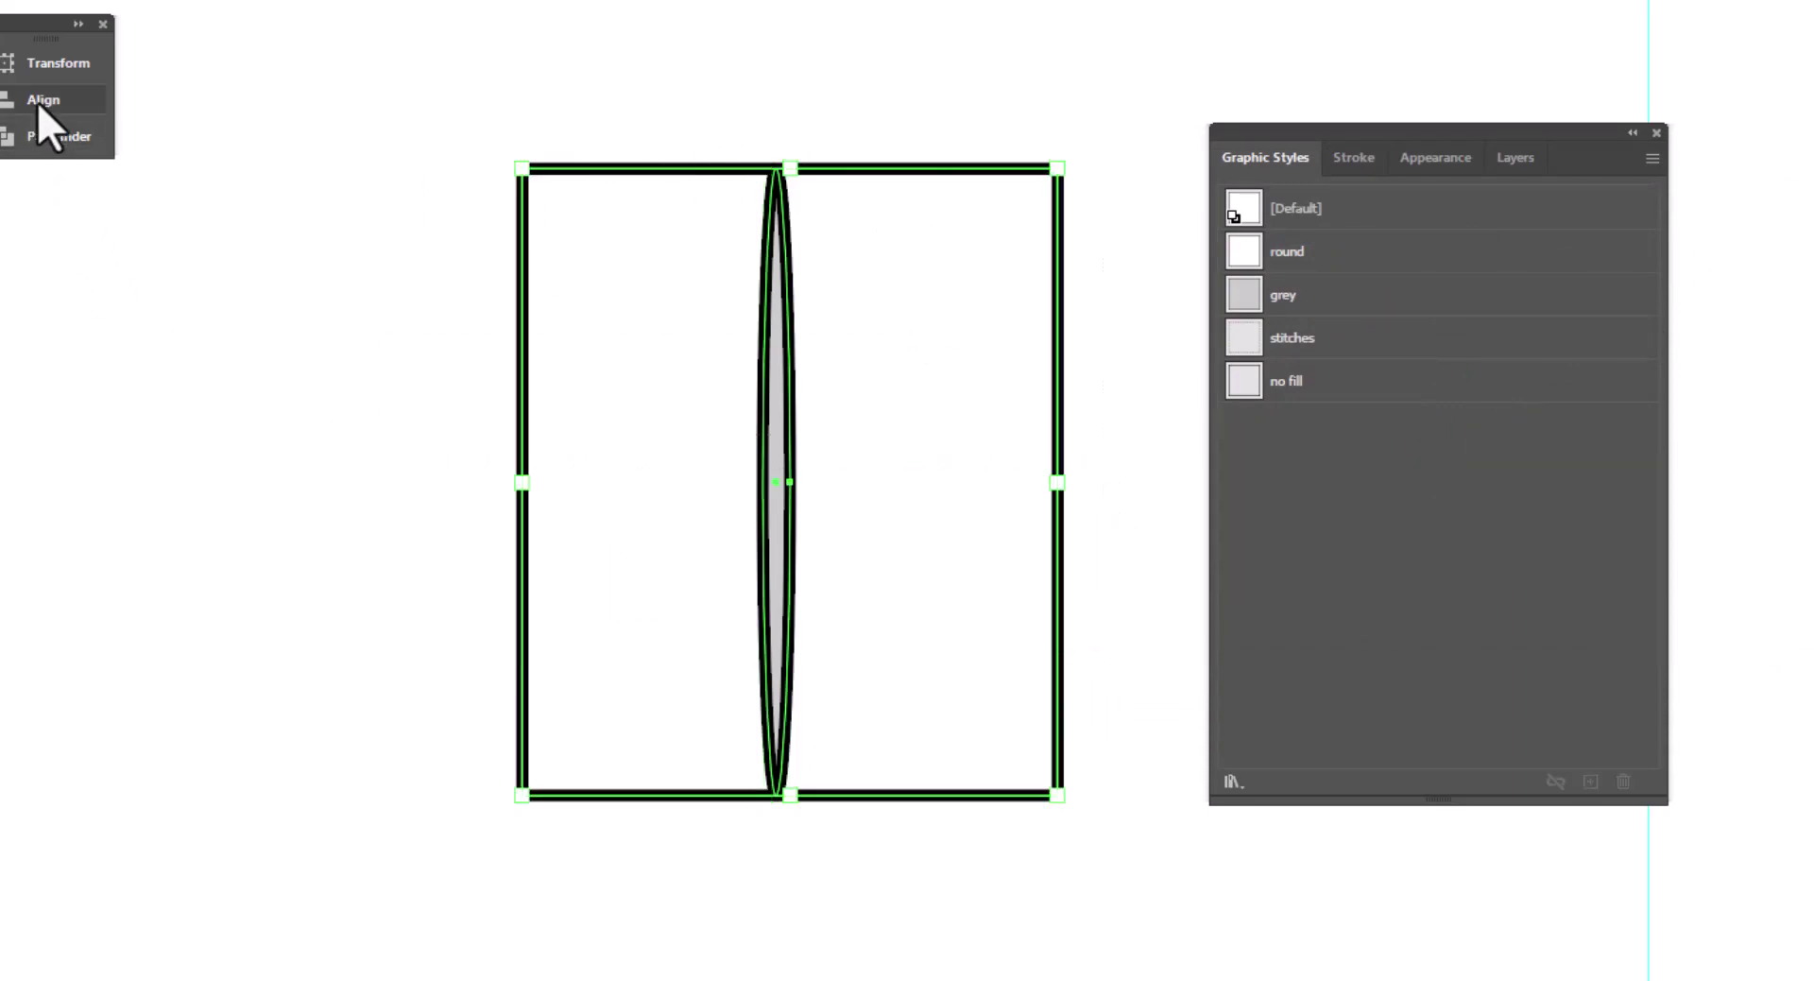
click(38, 99)
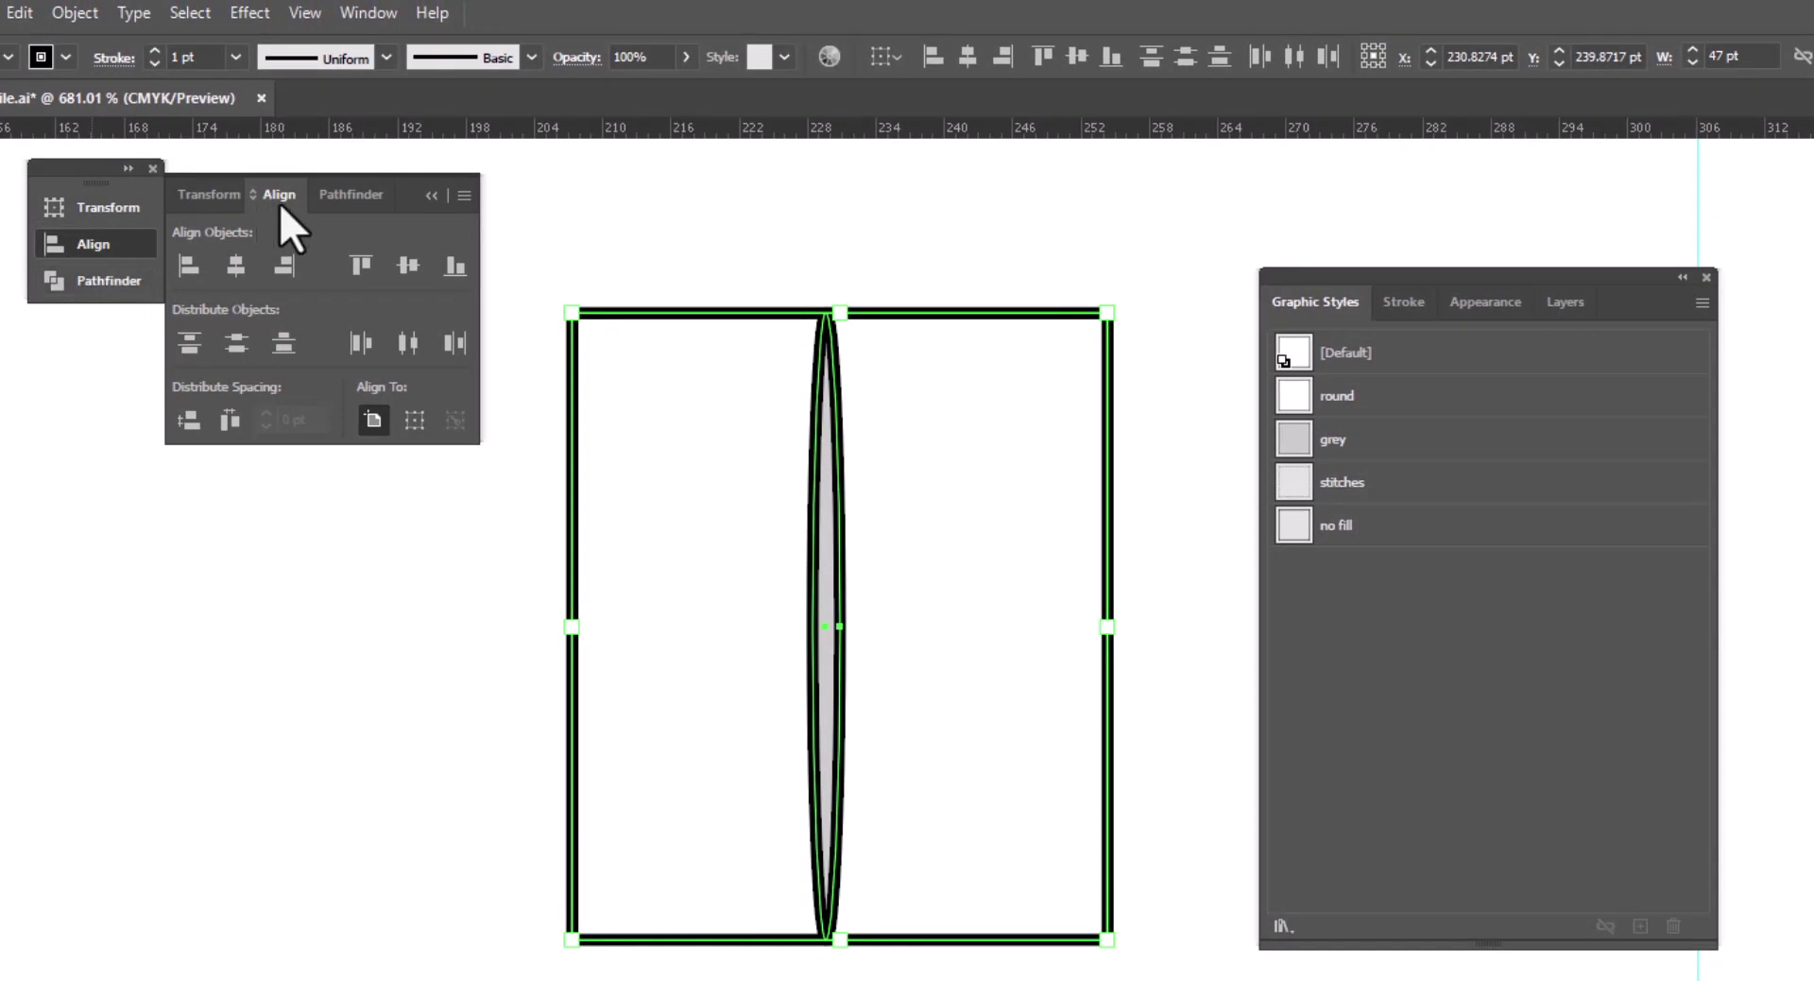
click(386, 19)
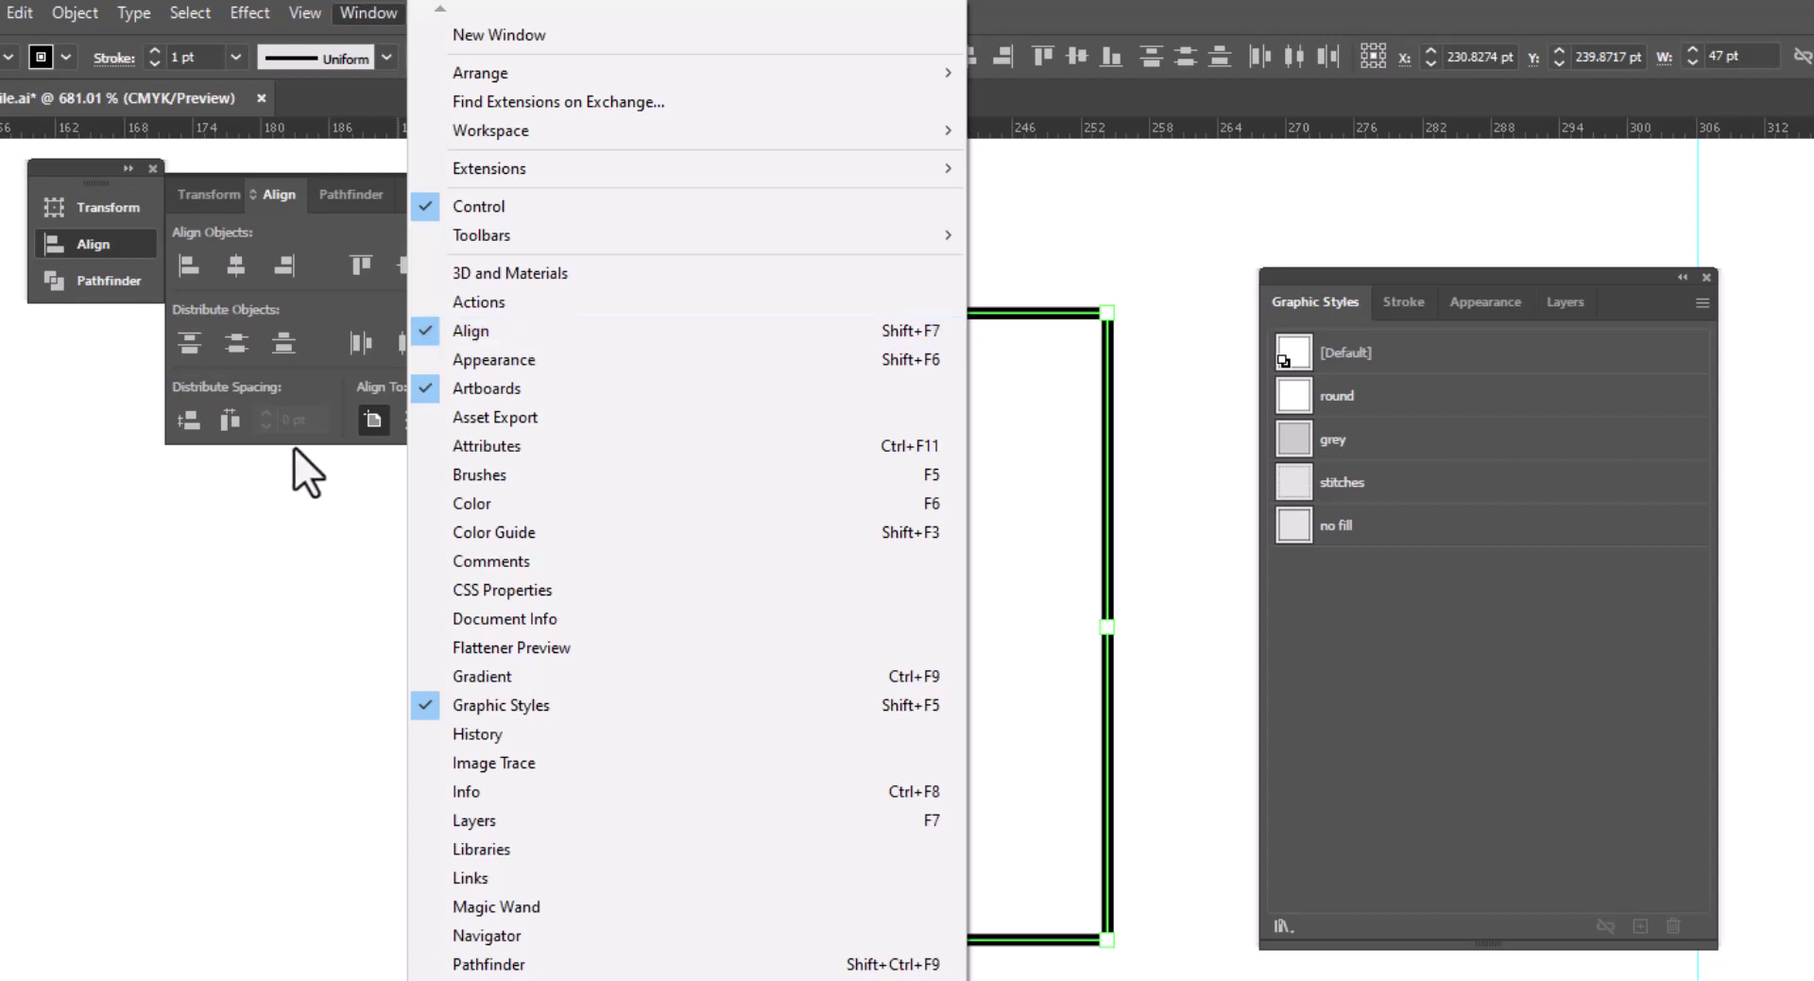
click(327, 279)
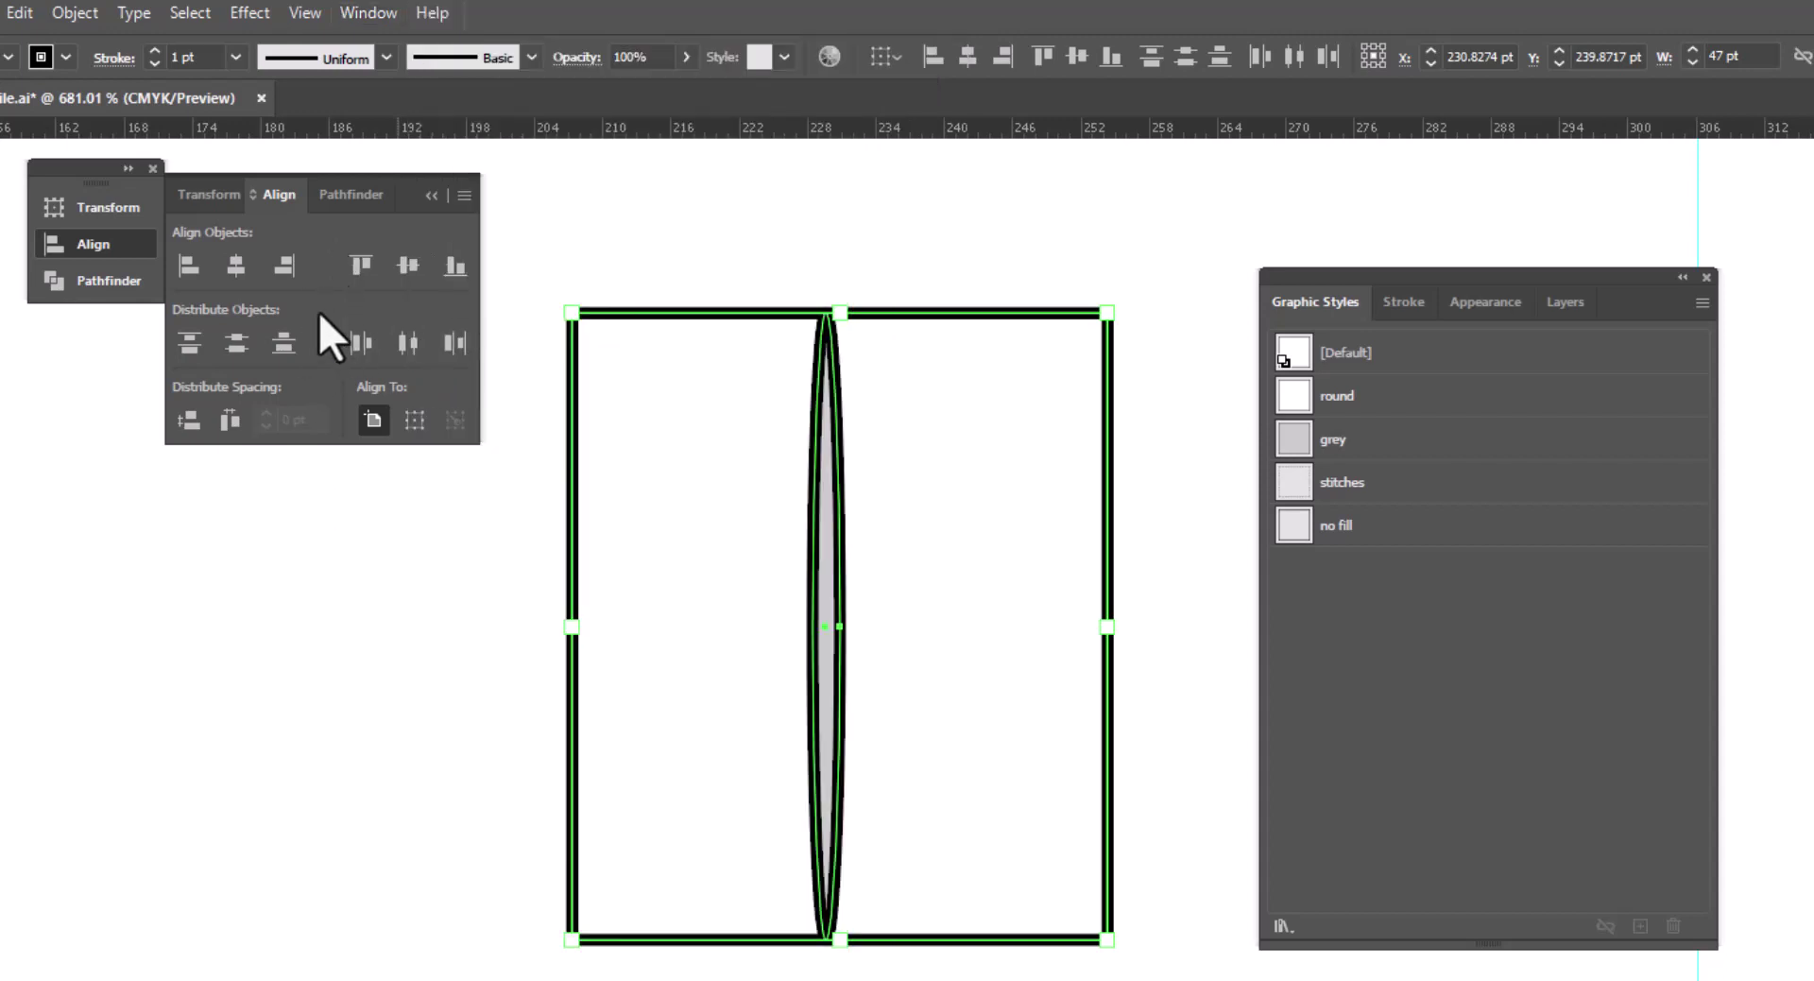
click(236, 265)
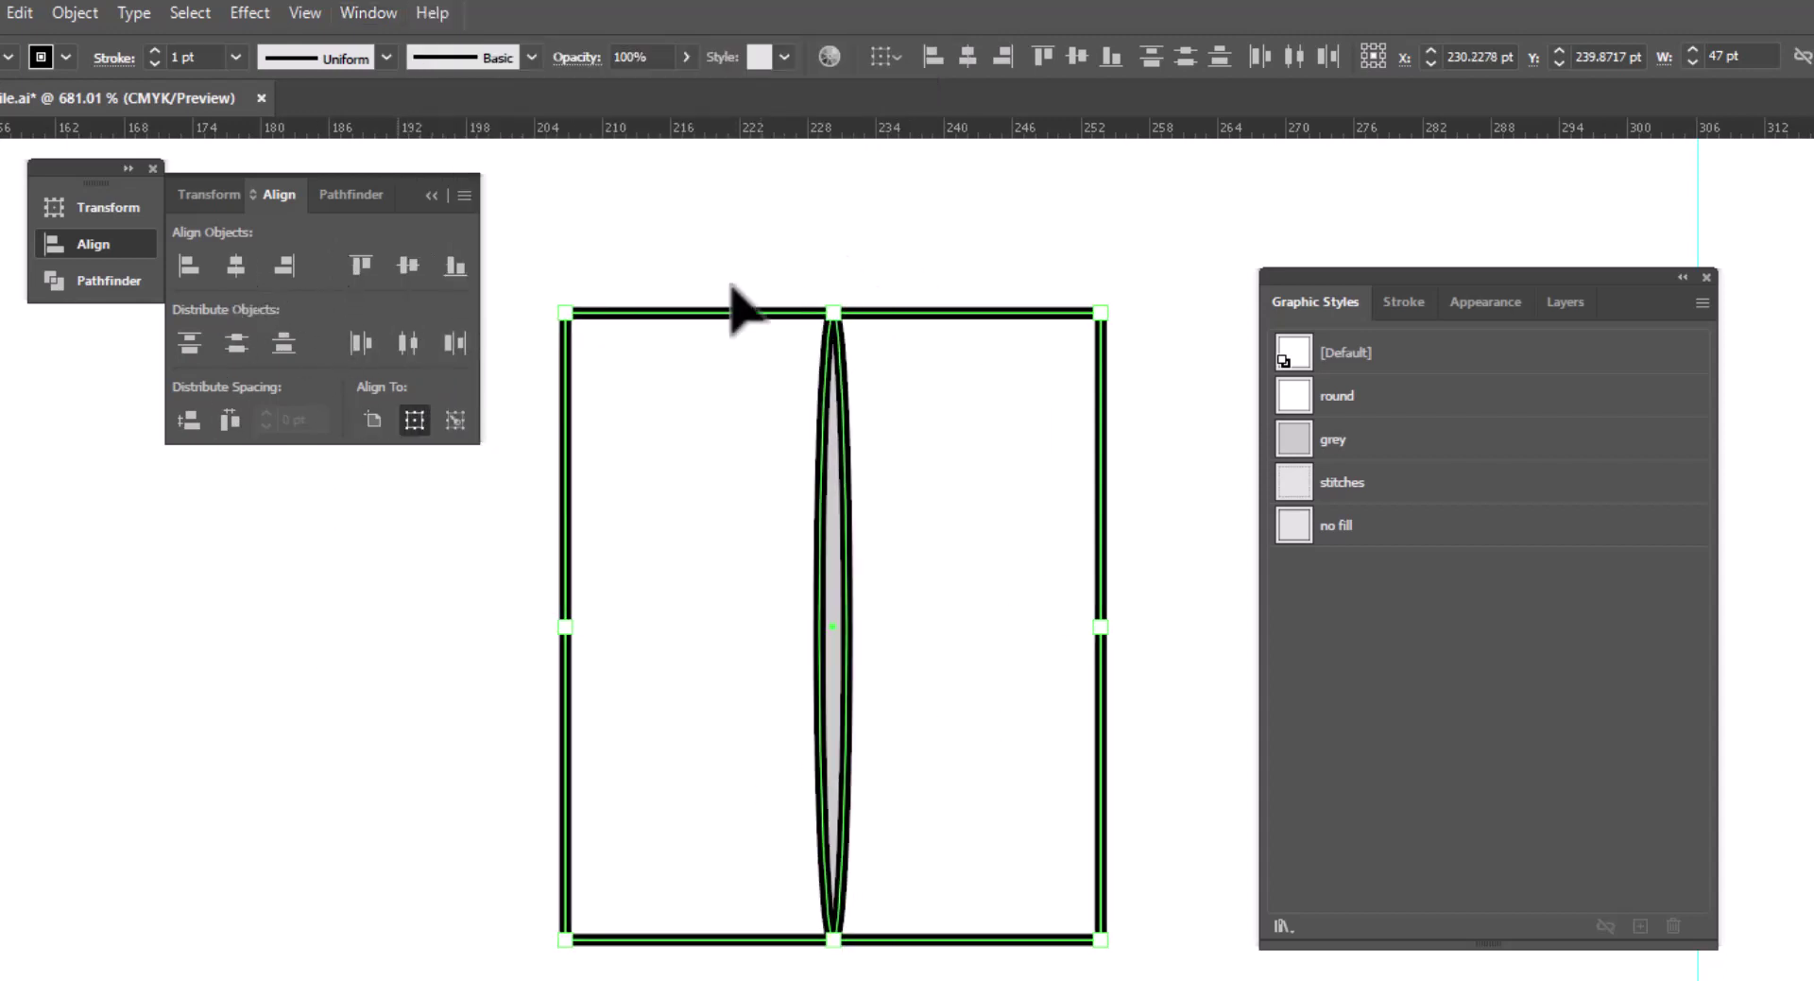
click(762, 227)
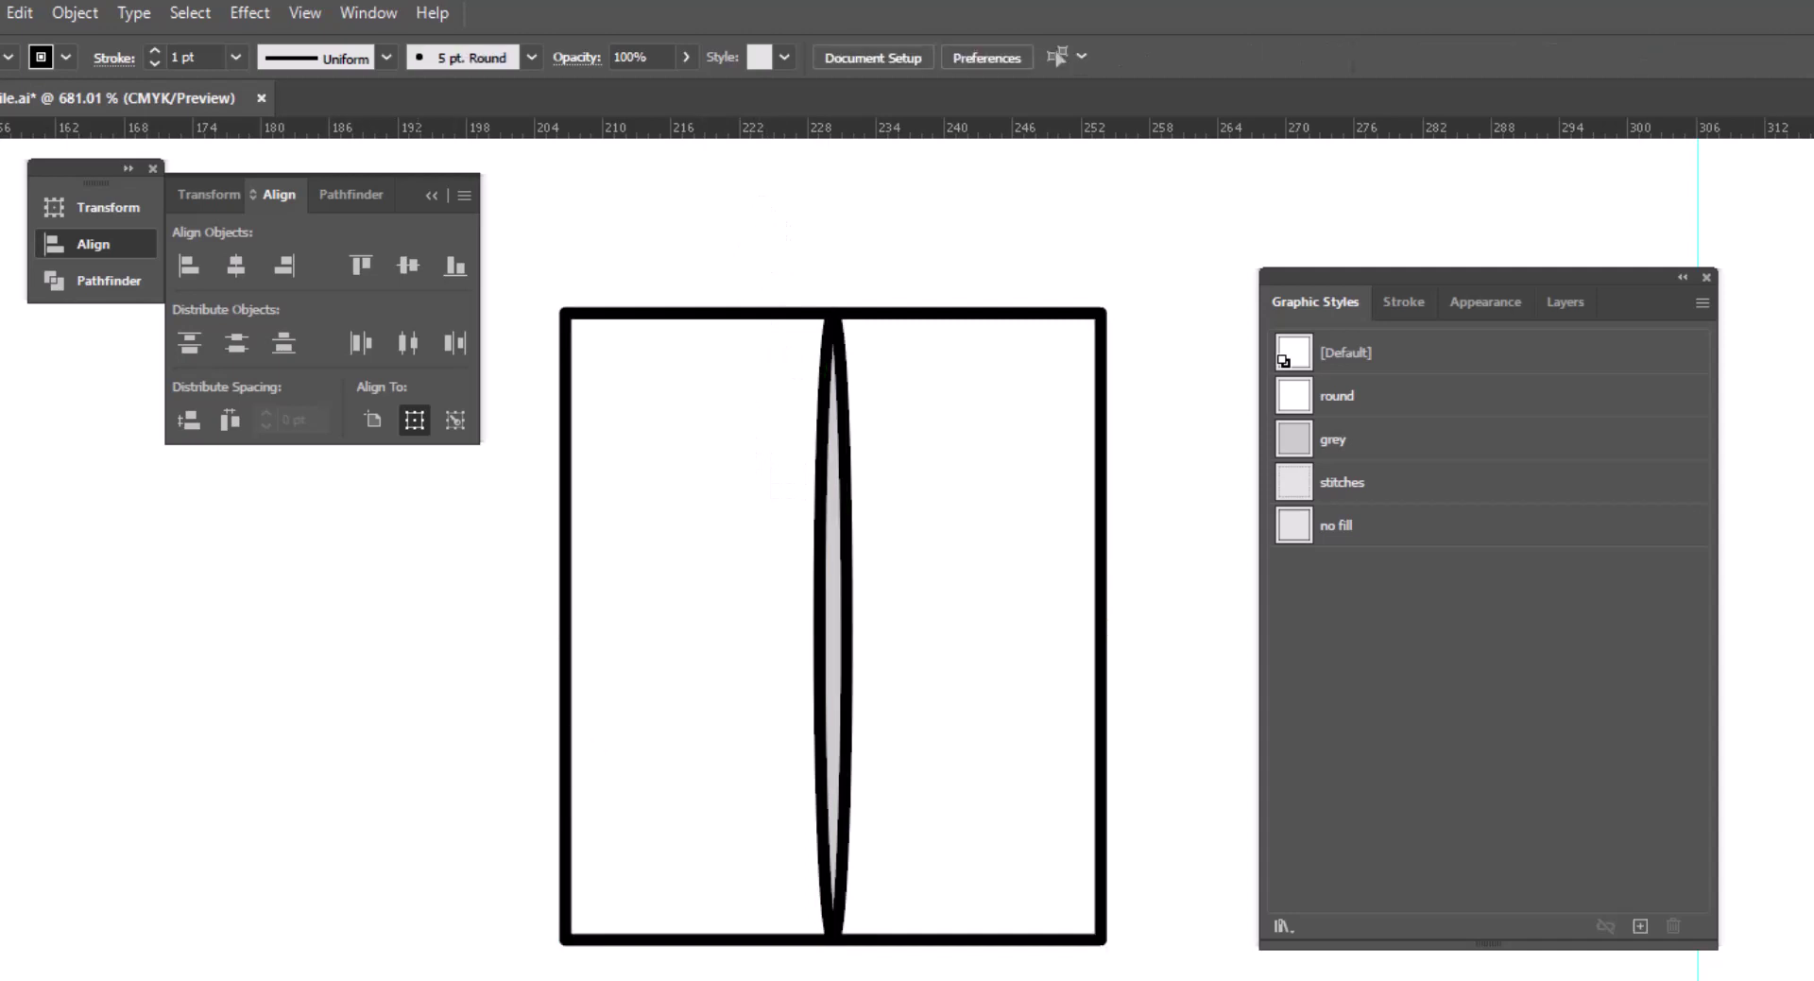
click(660, 680)
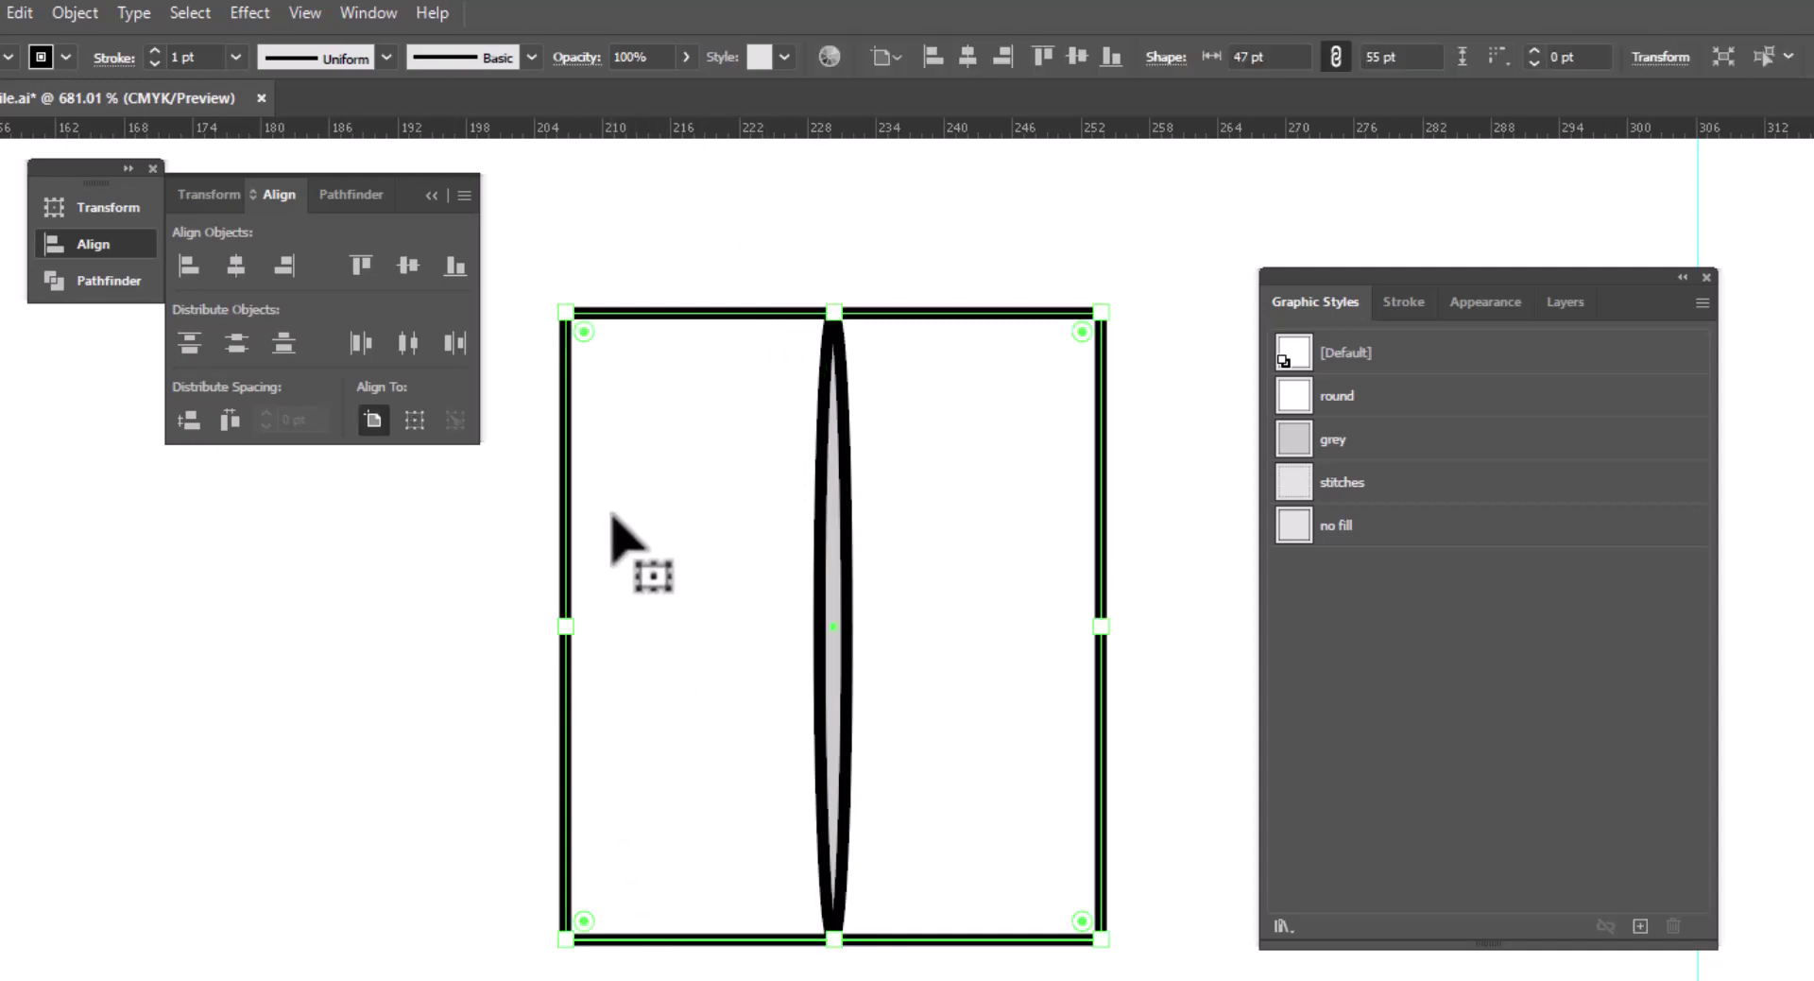
Apply Offset Path with a -1 pt offset to the rectangle, checking the result in Preview.
click(68, 15)
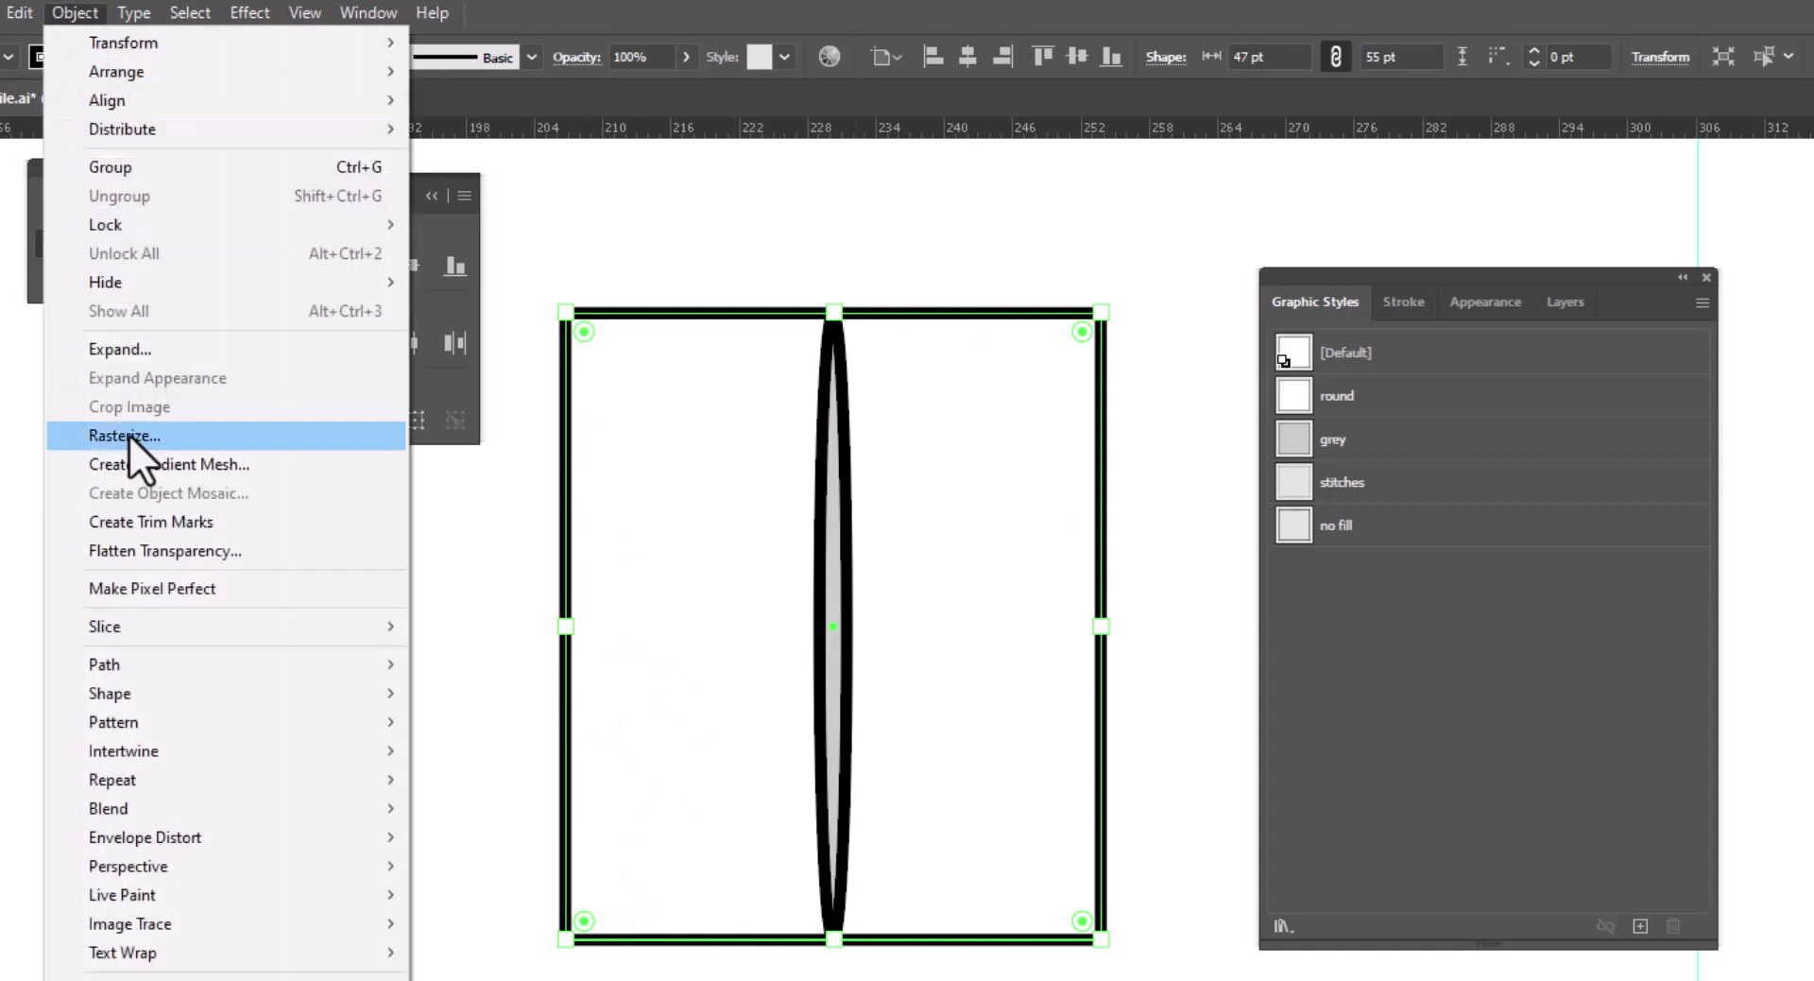
mouse_move(167, 669)
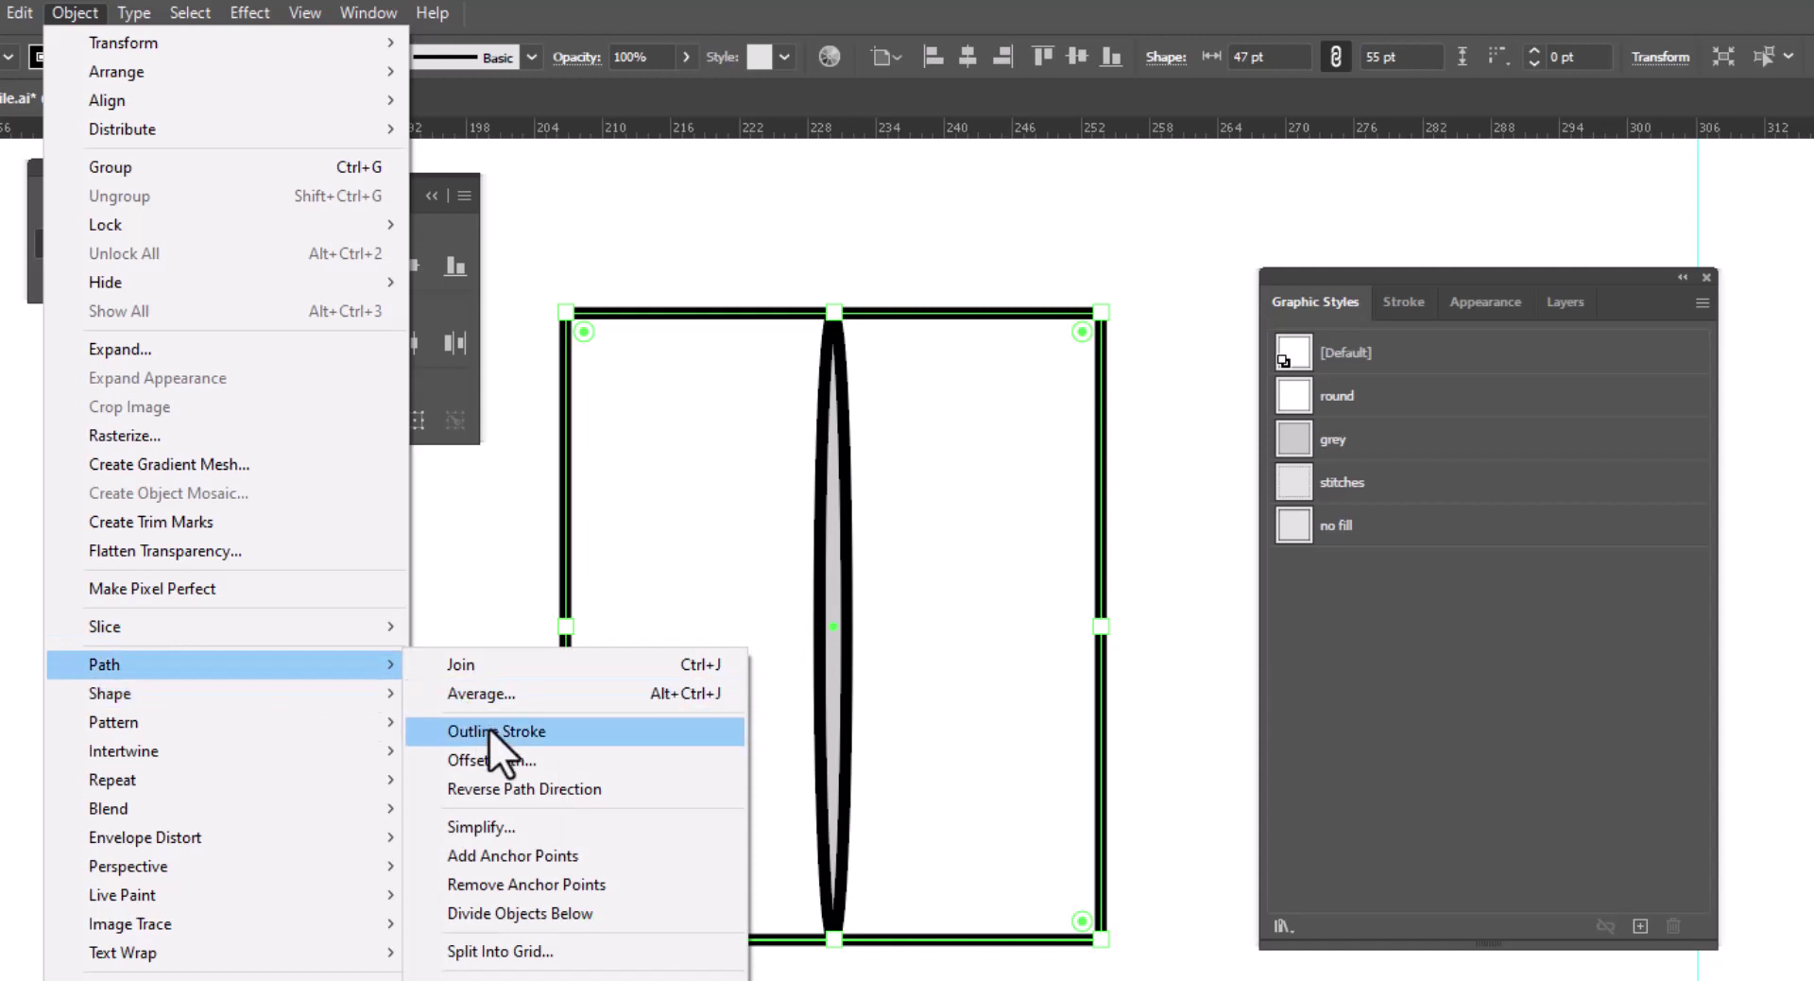
click(507, 763)
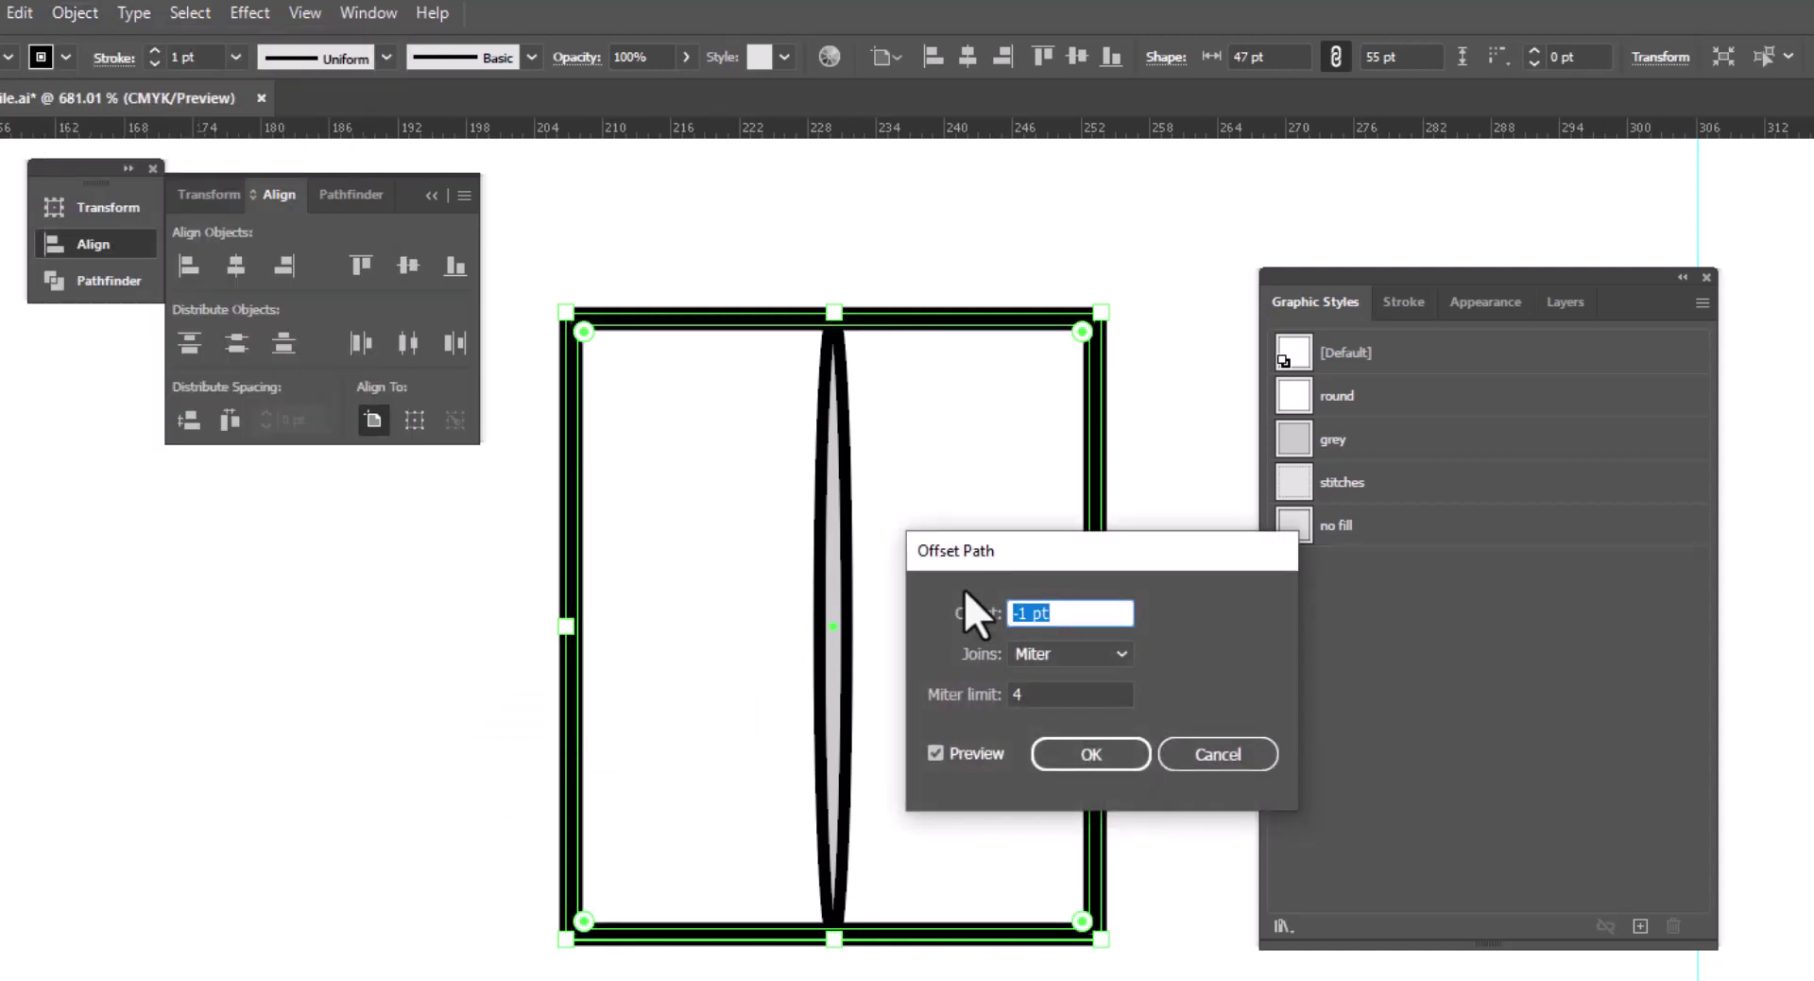
text(10)
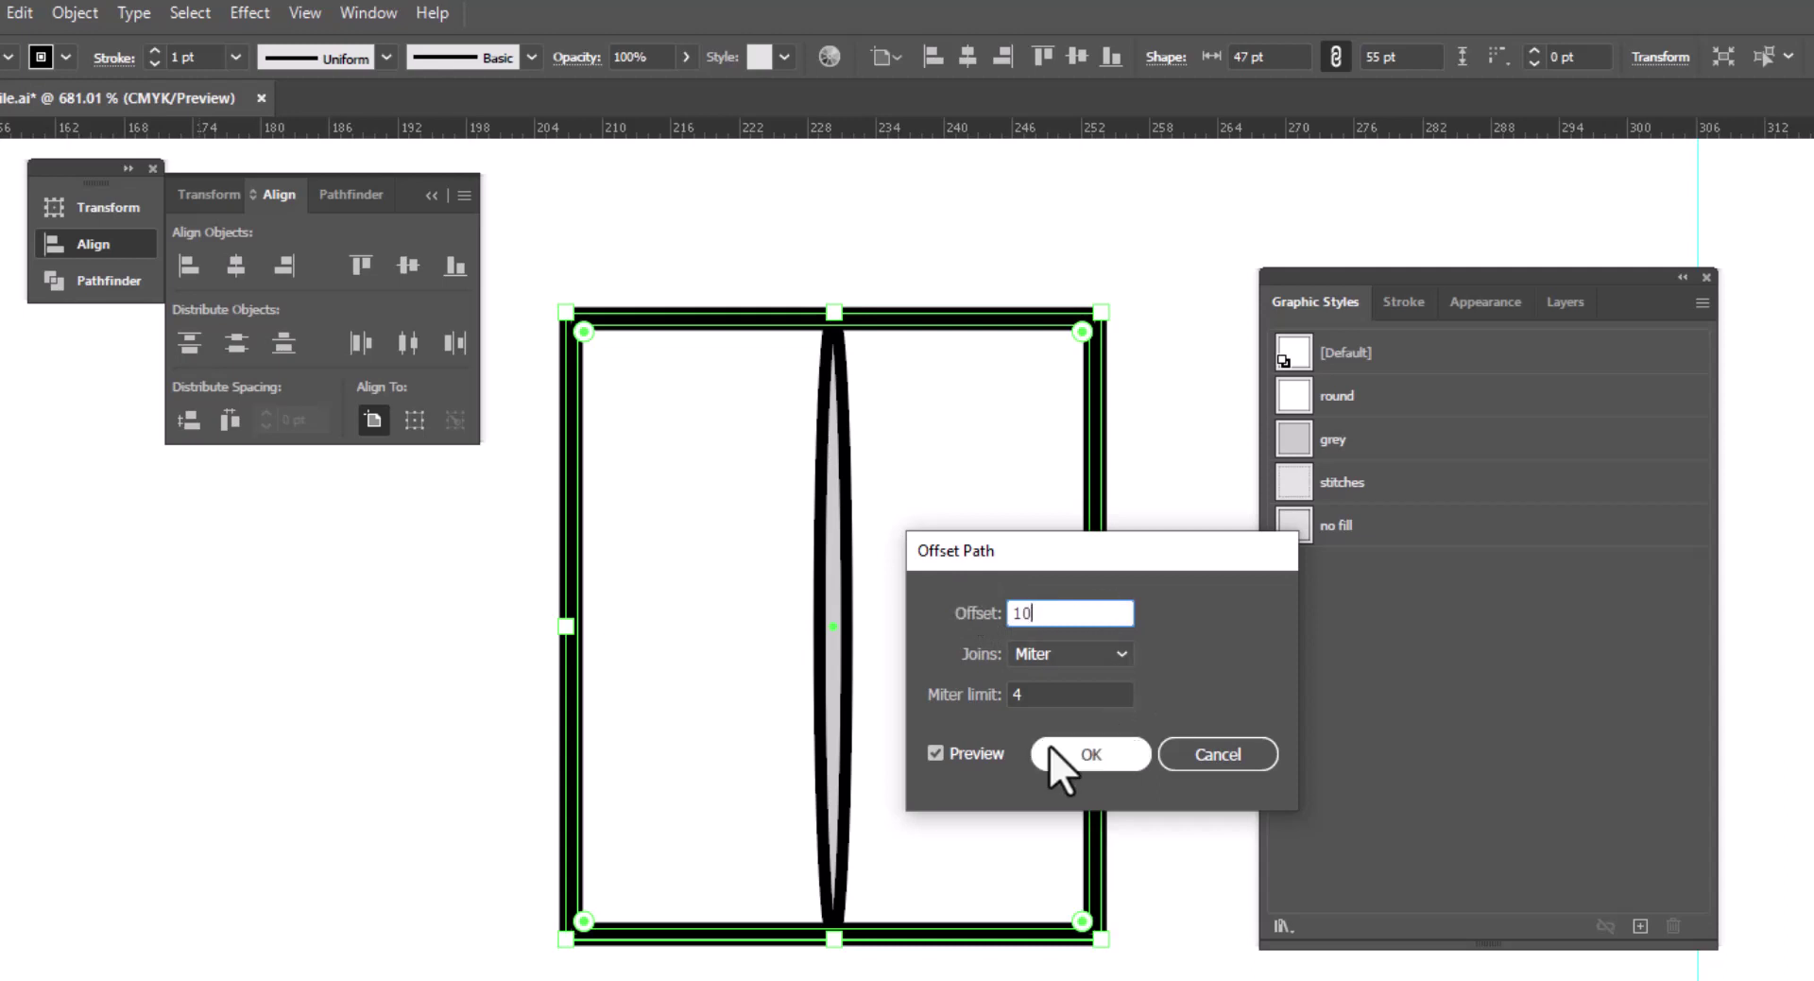
click(939, 755)
click(939, 755)
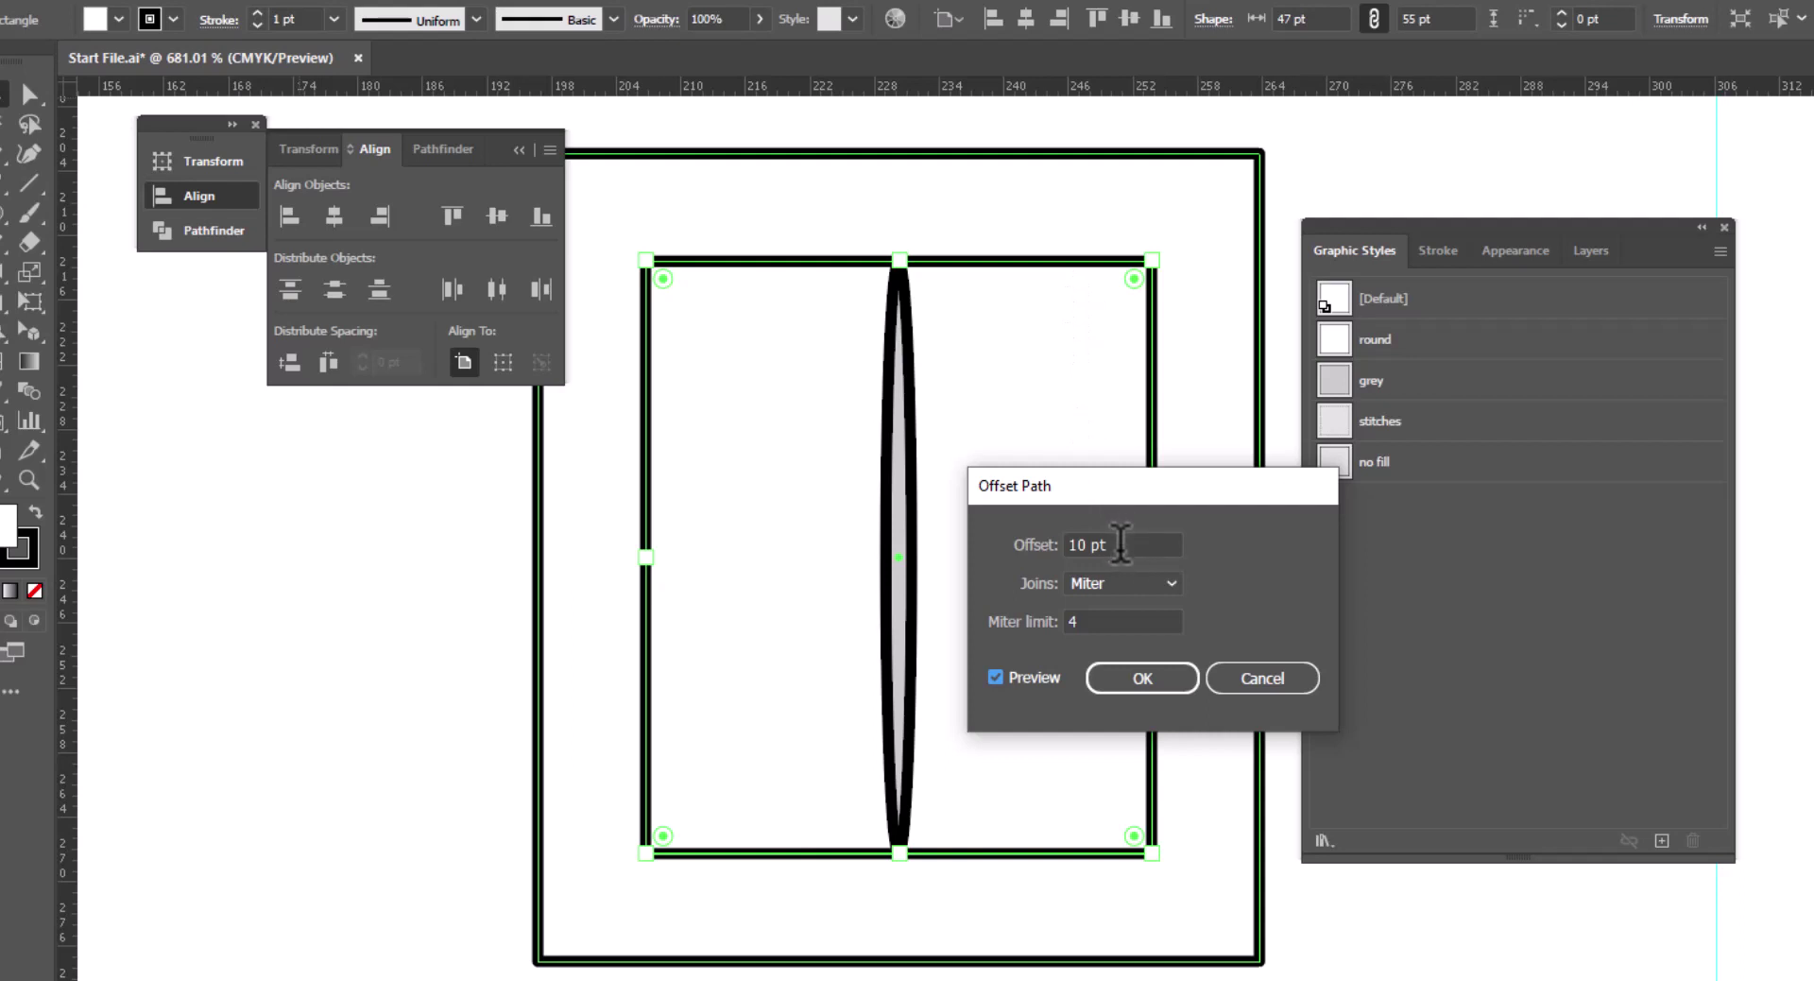
double_click(1120, 544)
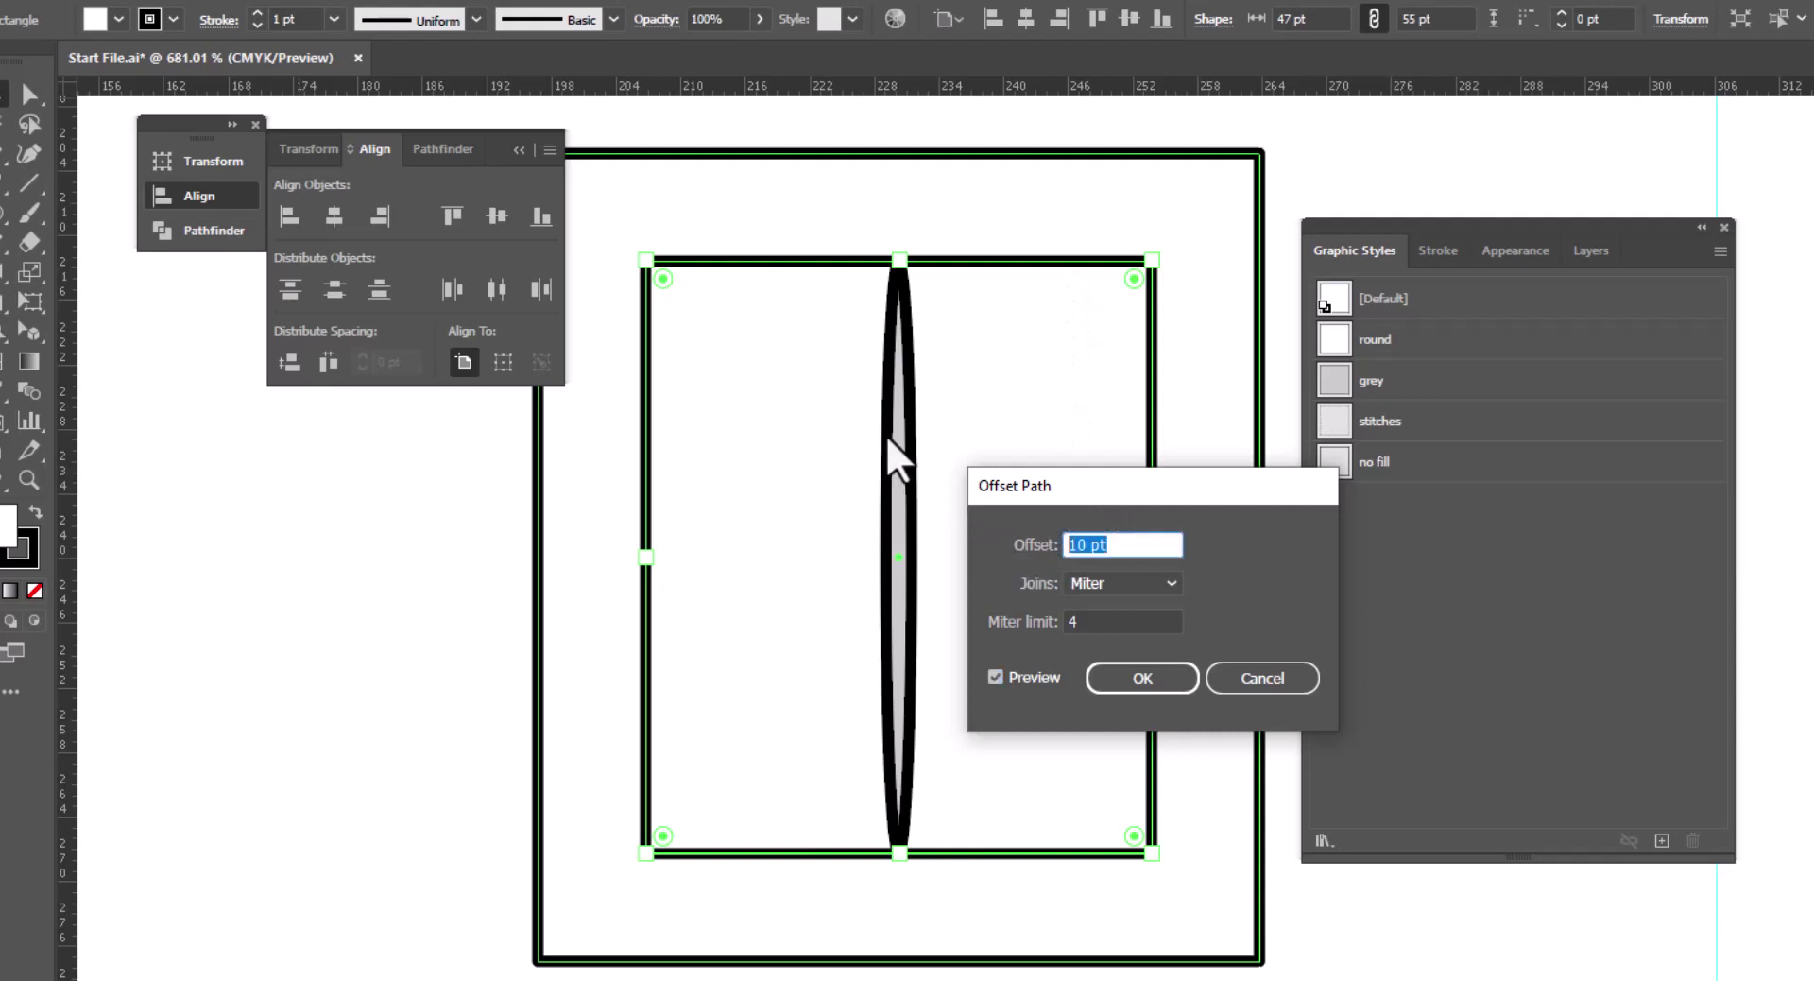
text(-)
text(1)
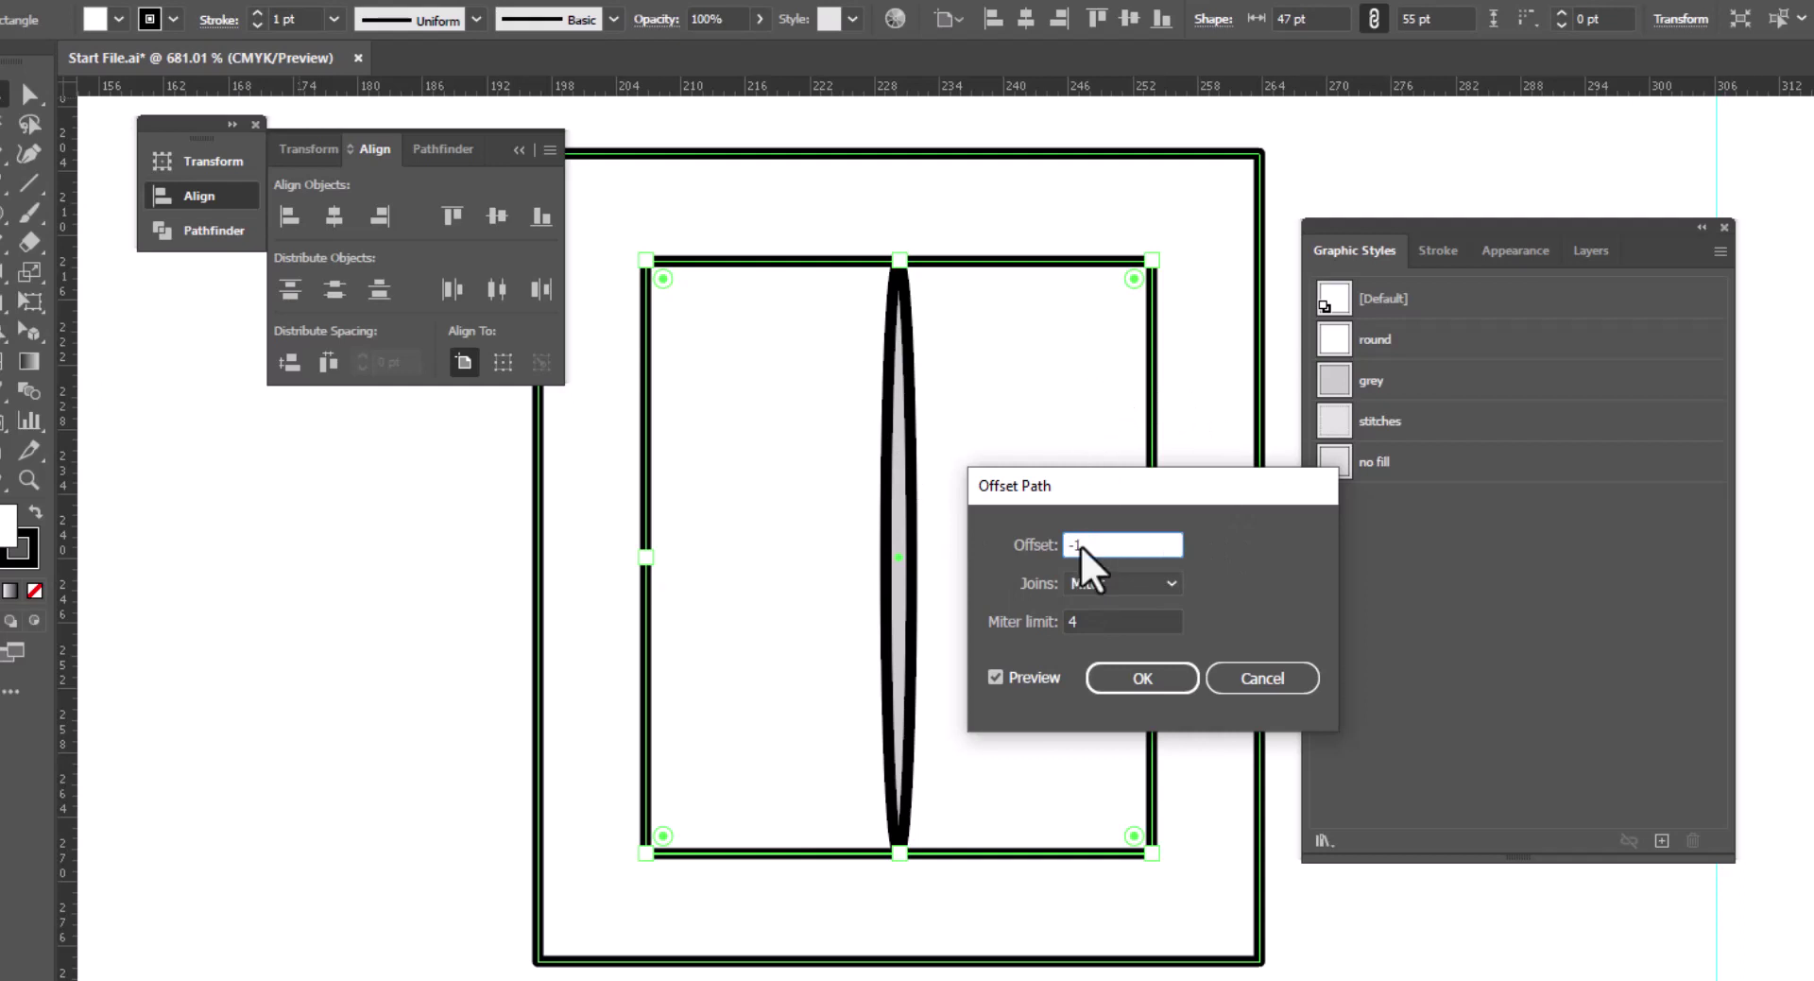
key(Tab)
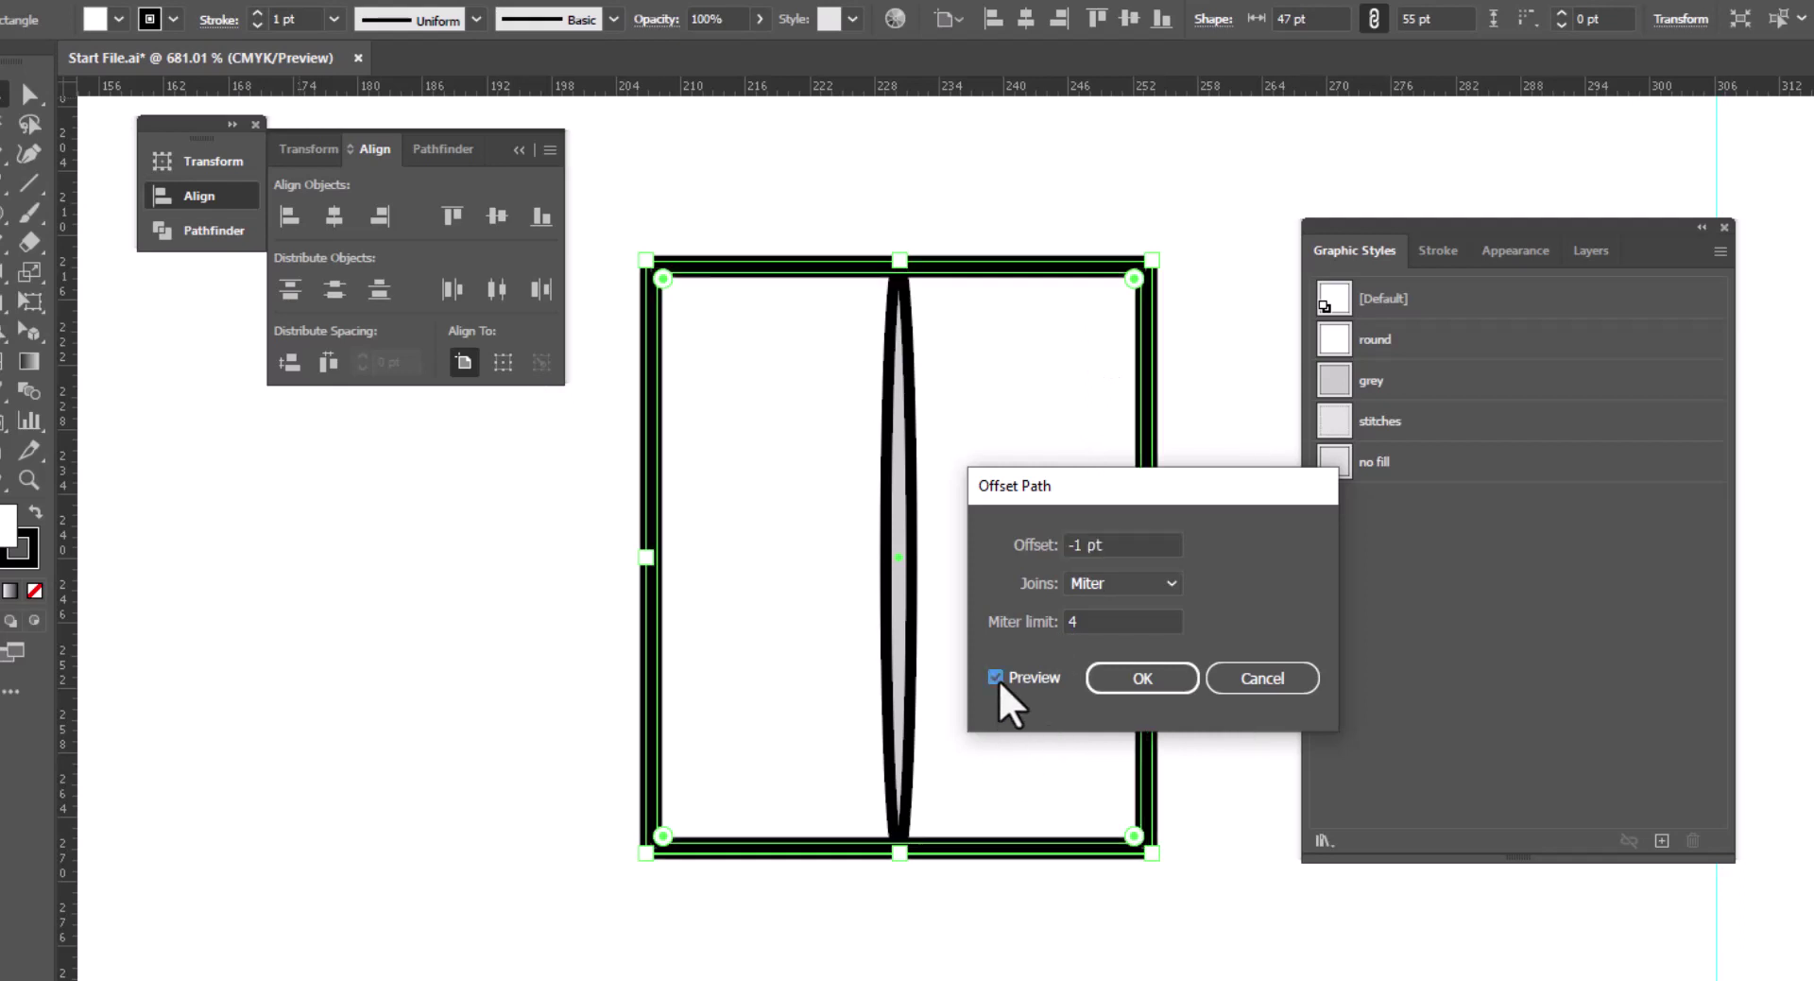
click(998, 680)
click(999, 680)
click(1148, 682)
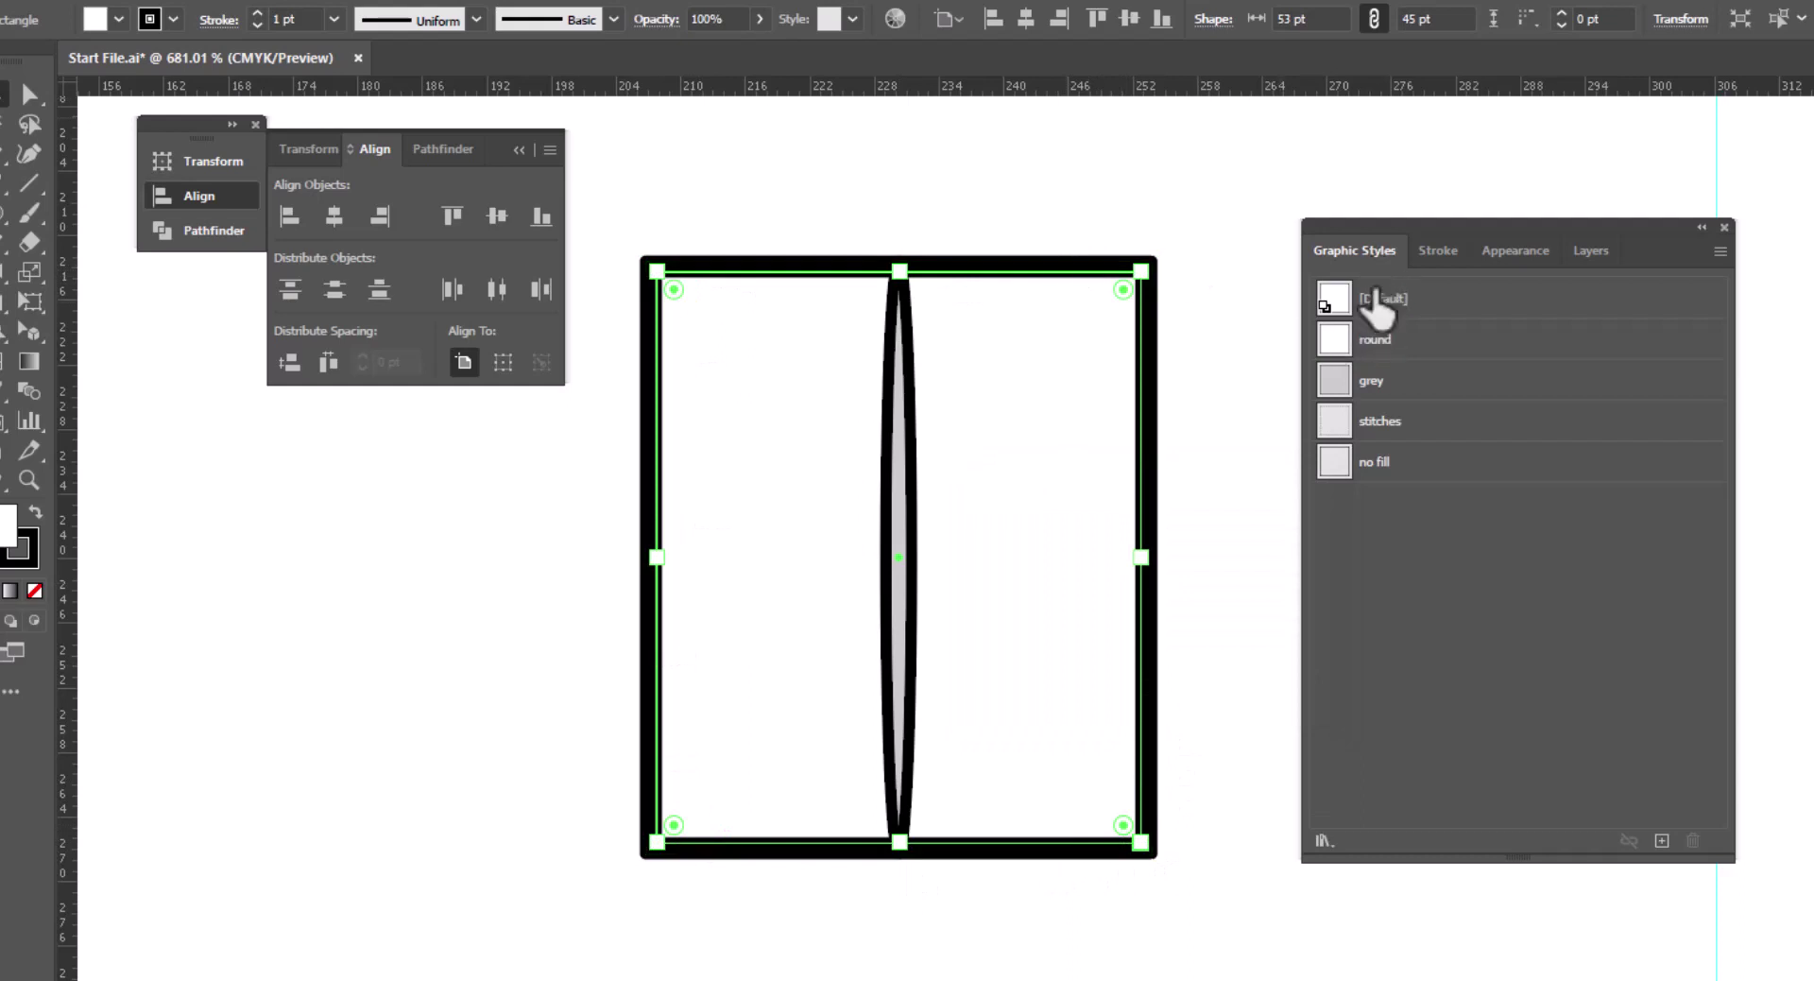
Give the inner path the default style with a 0.25 pt stroke, round caps and round joins.
click(1390, 427)
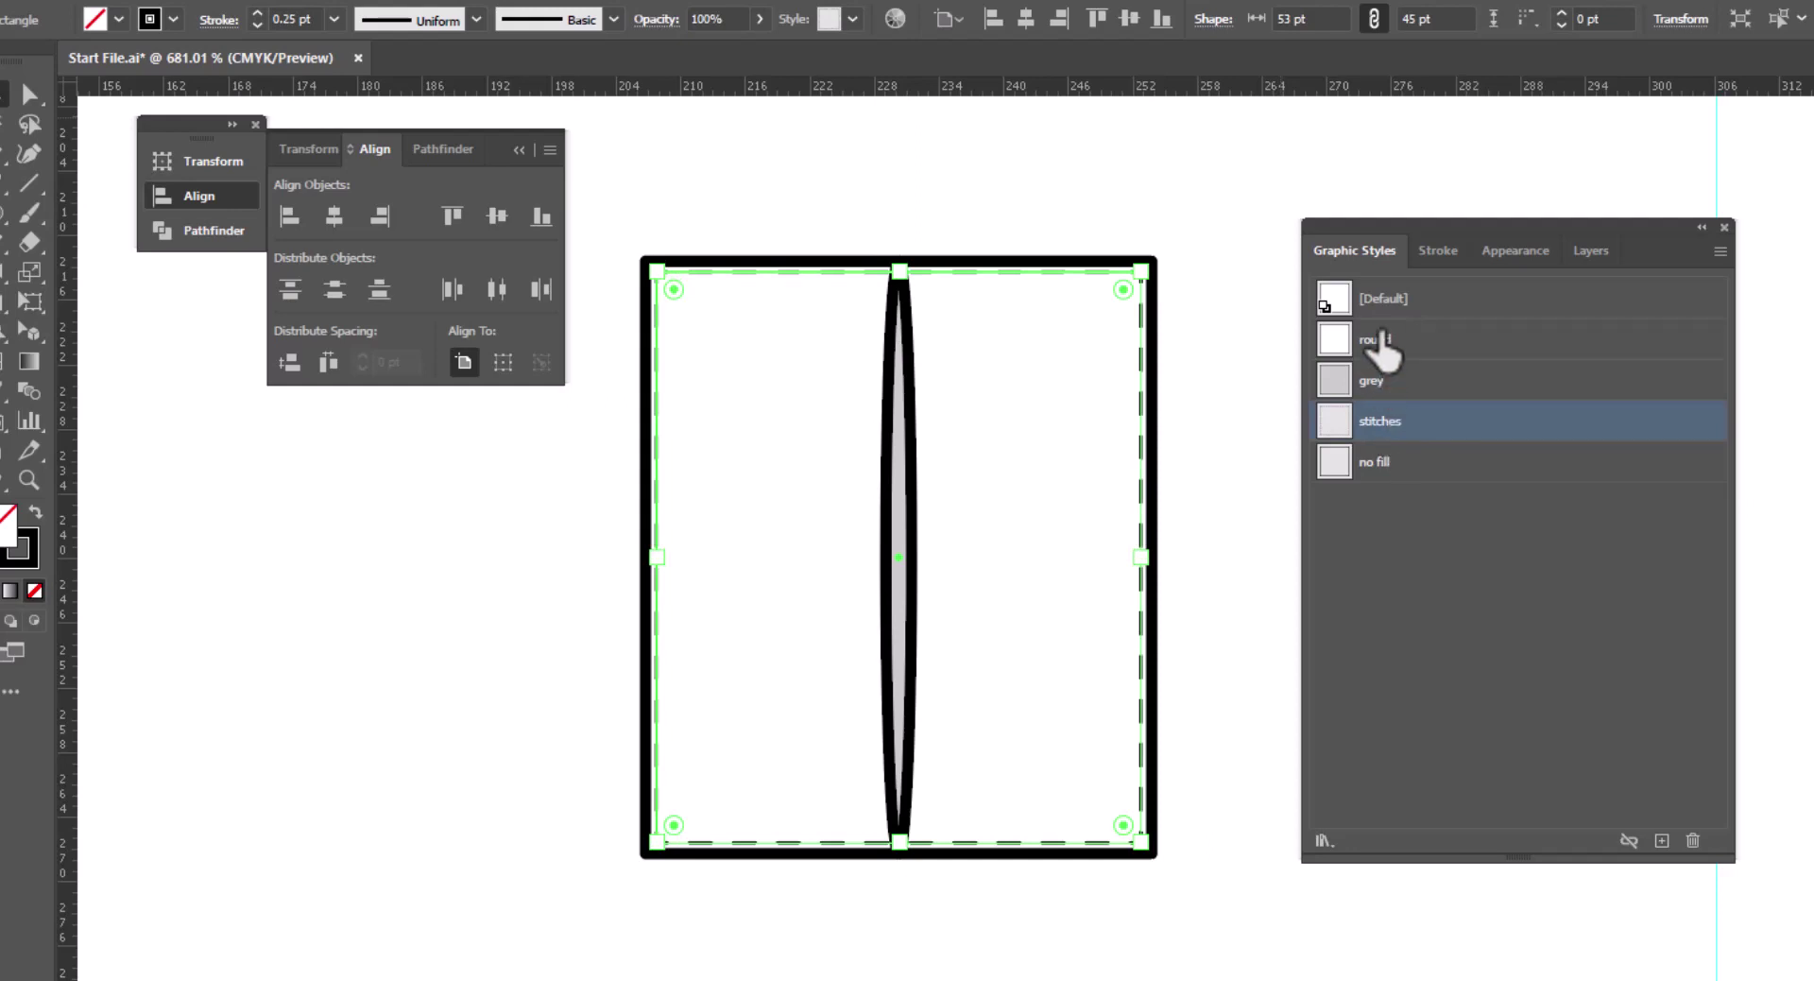
click(1370, 304)
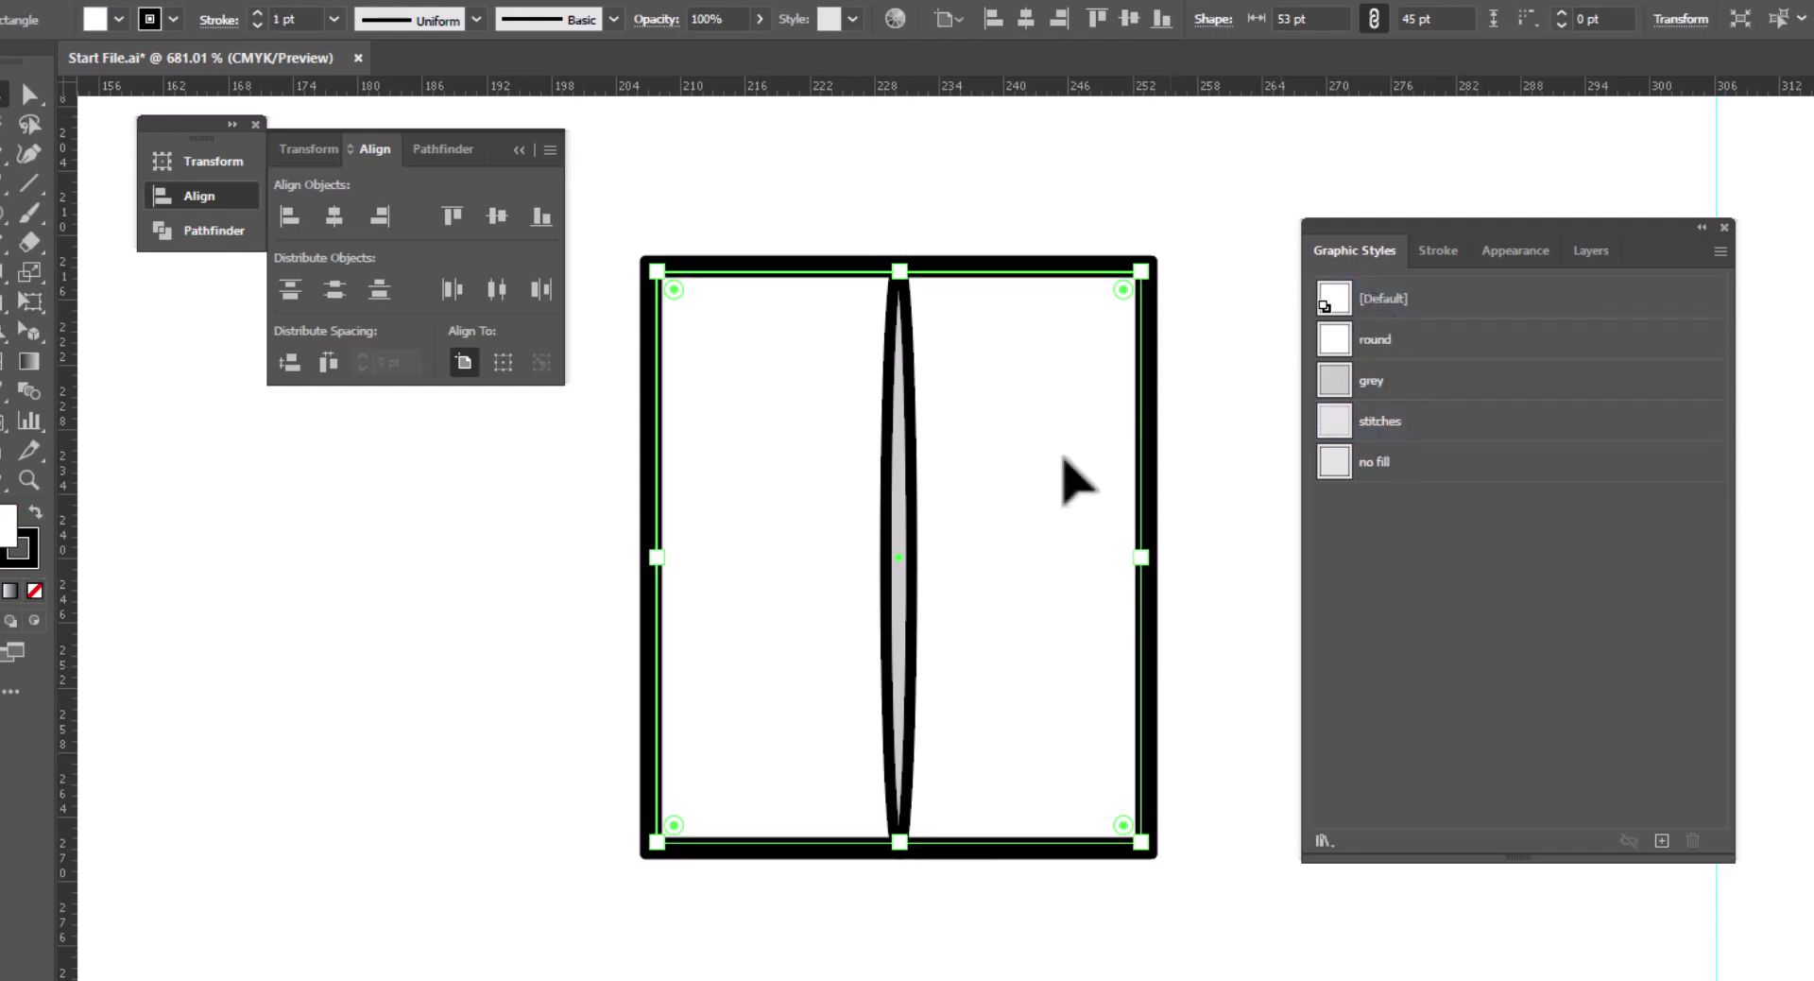
click(1440, 249)
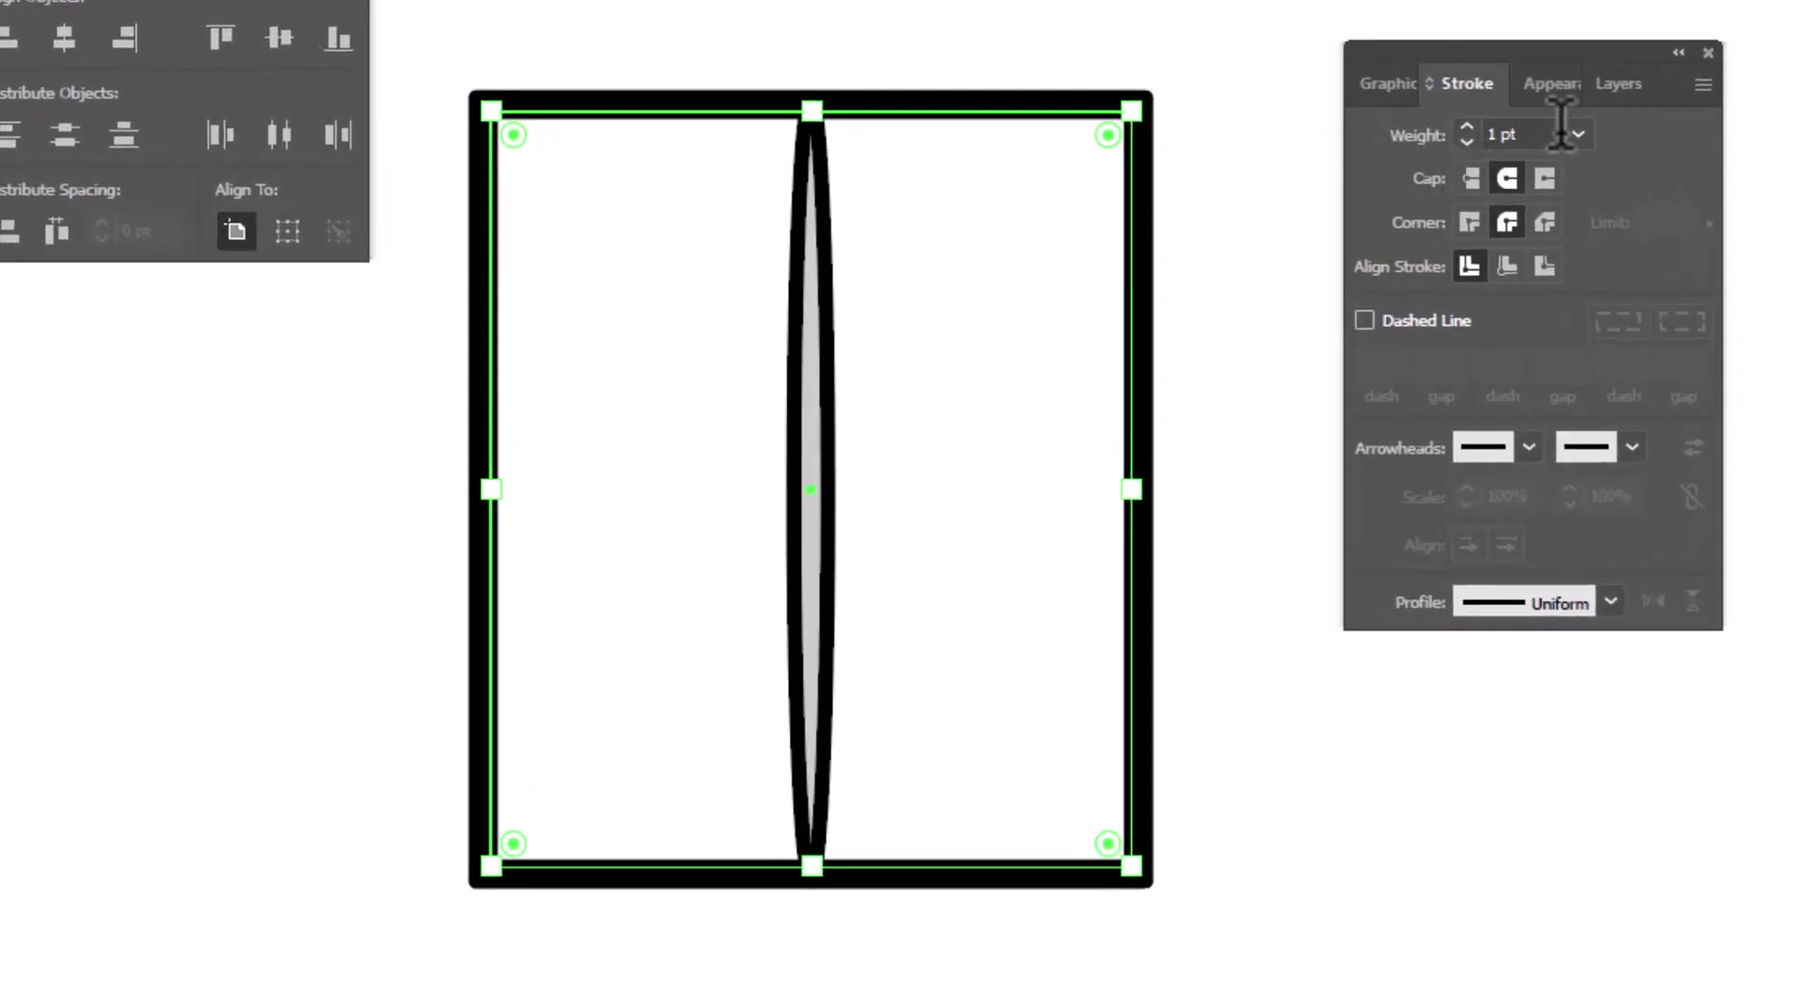
click(1578, 134)
click(1626, 170)
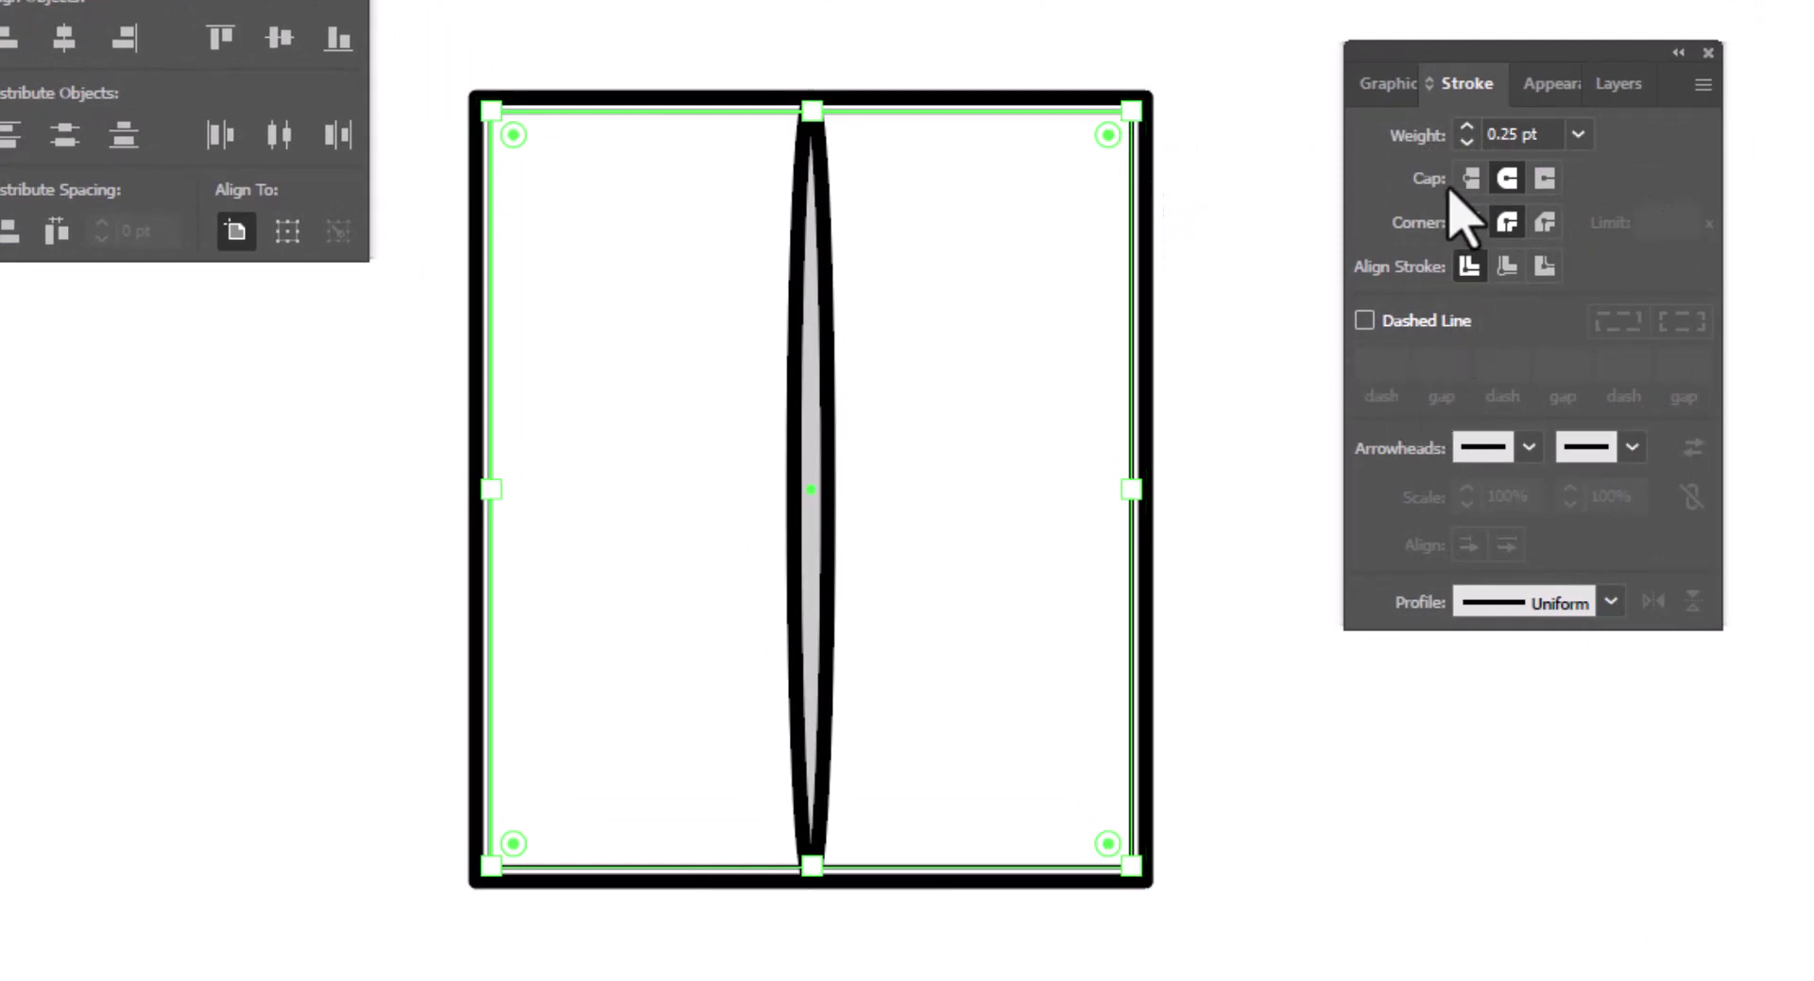
click(1507, 178)
click(1509, 223)
Make the inner stroke dashed with 2 pt dashes and 2 pt gaps.
click(1364, 320)
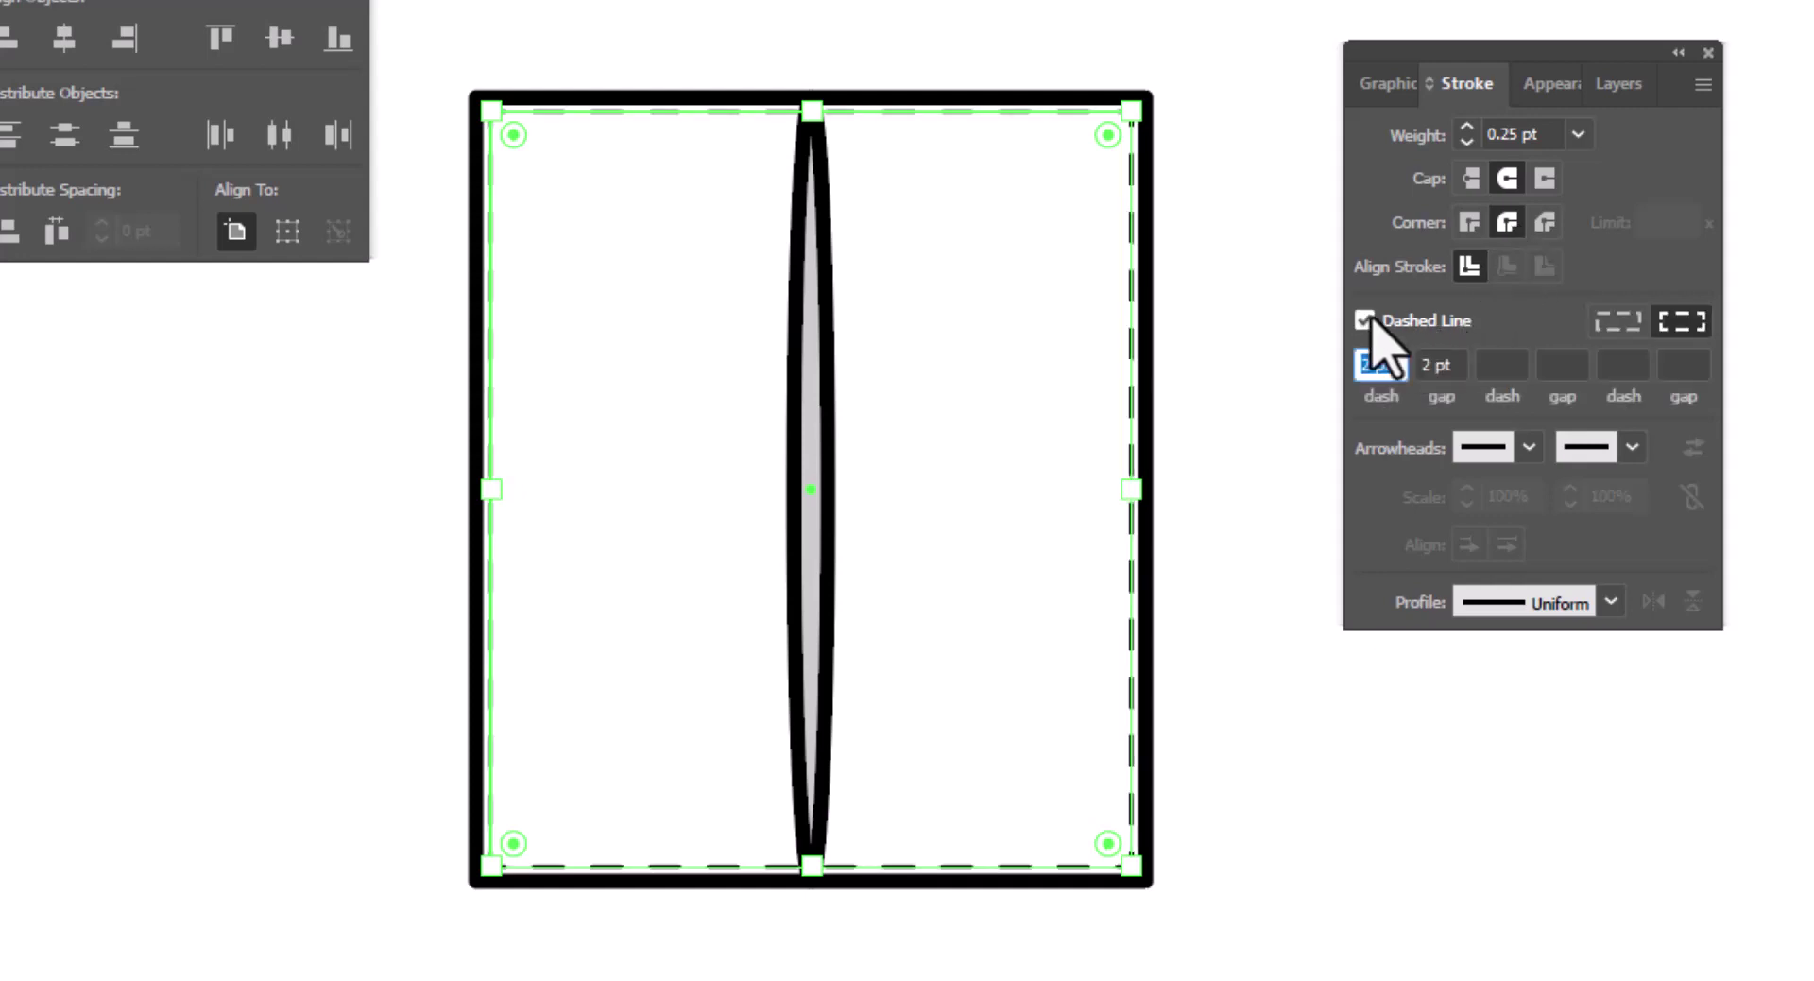
click(1381, 365)
click(1440, 364)
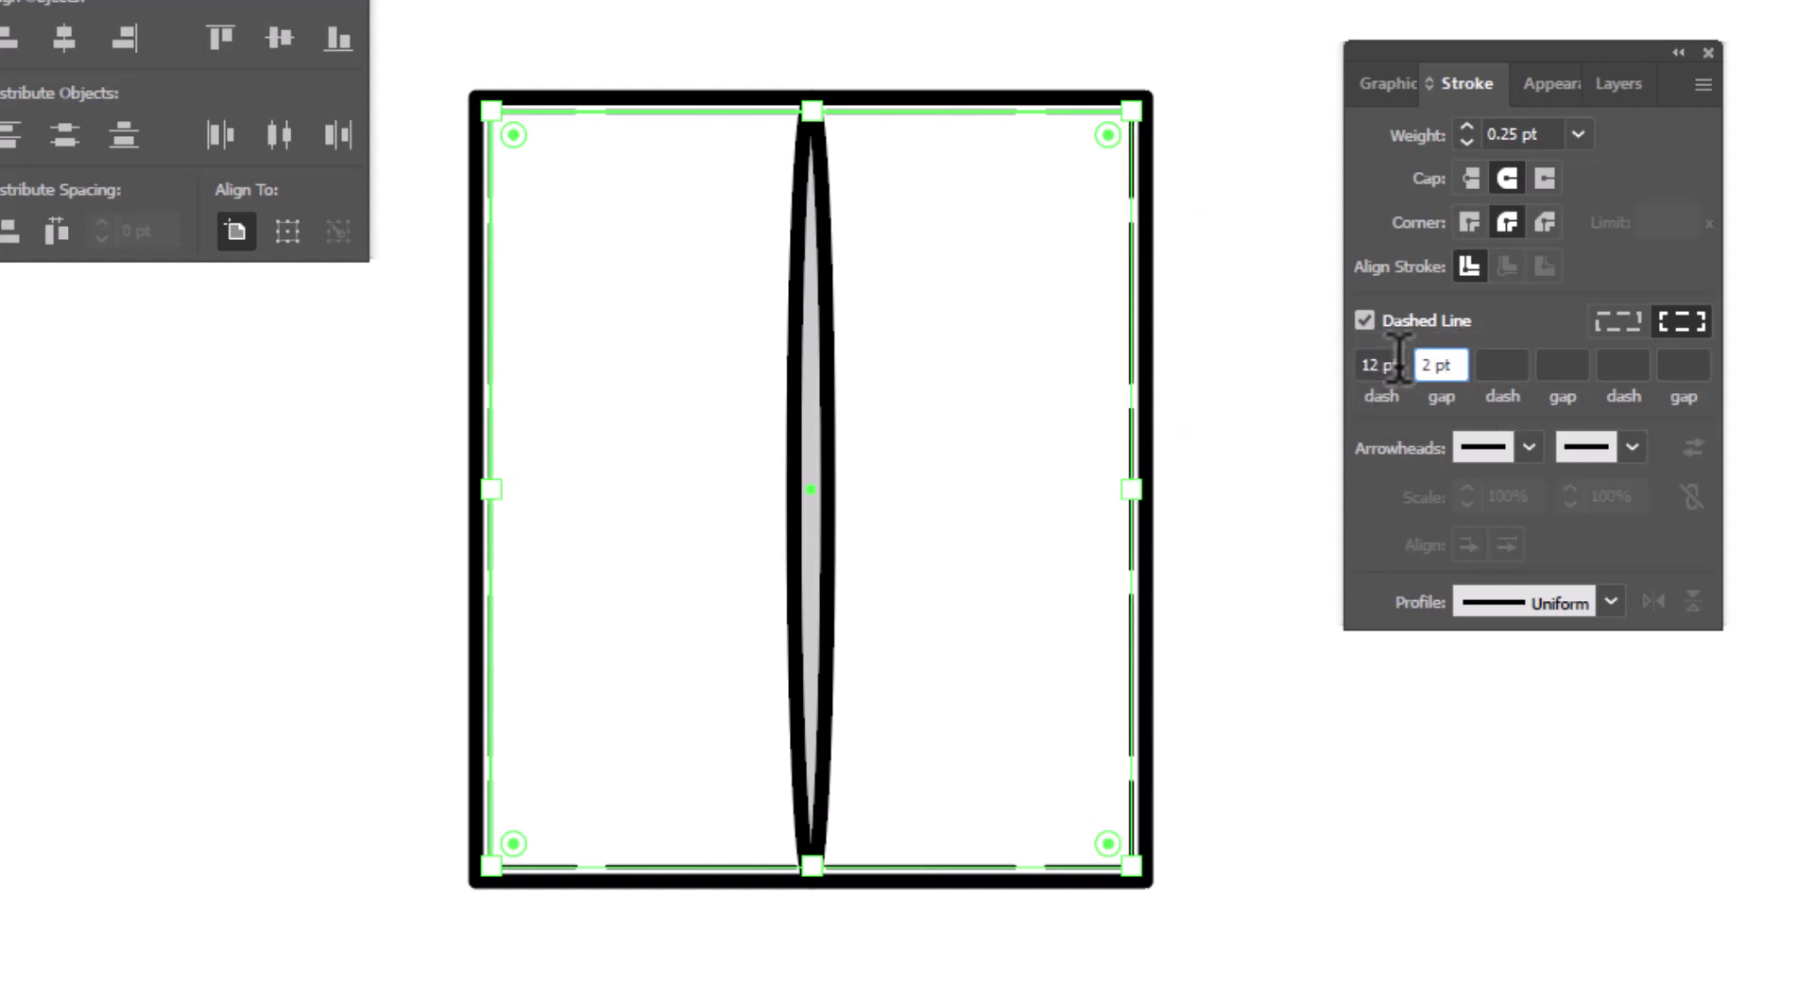
key(Return)
click(1398, 363)
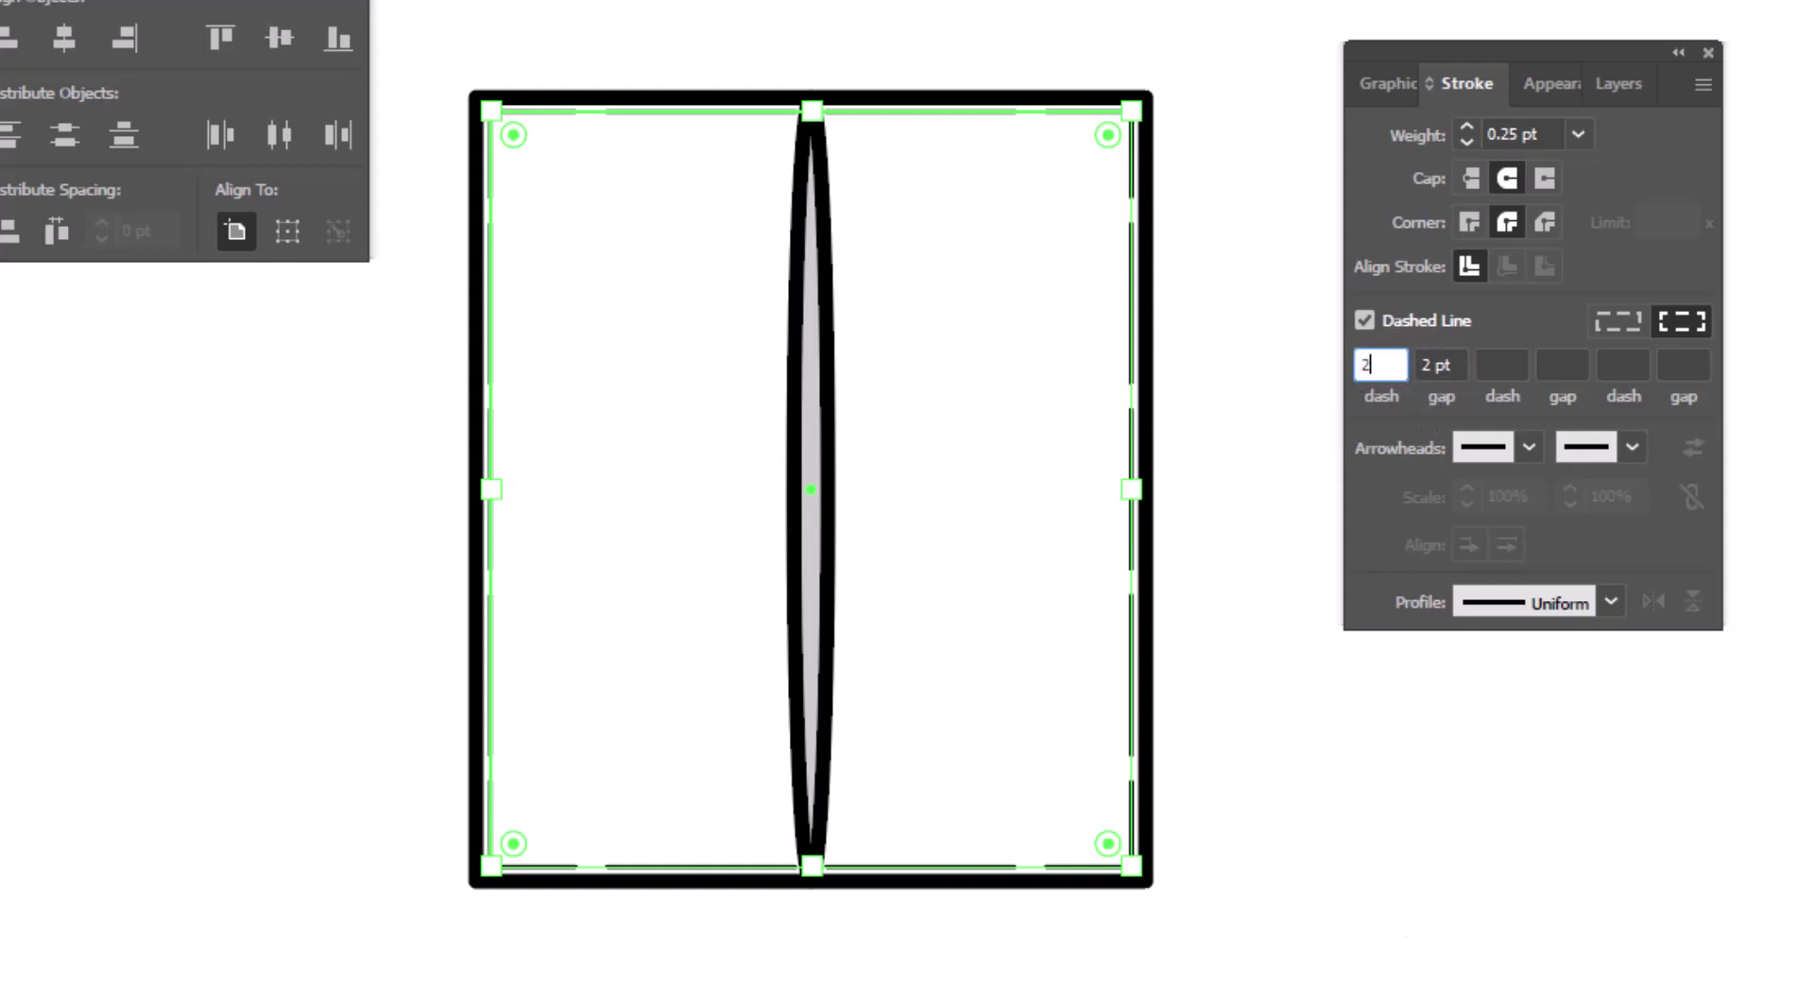
key(Tab)
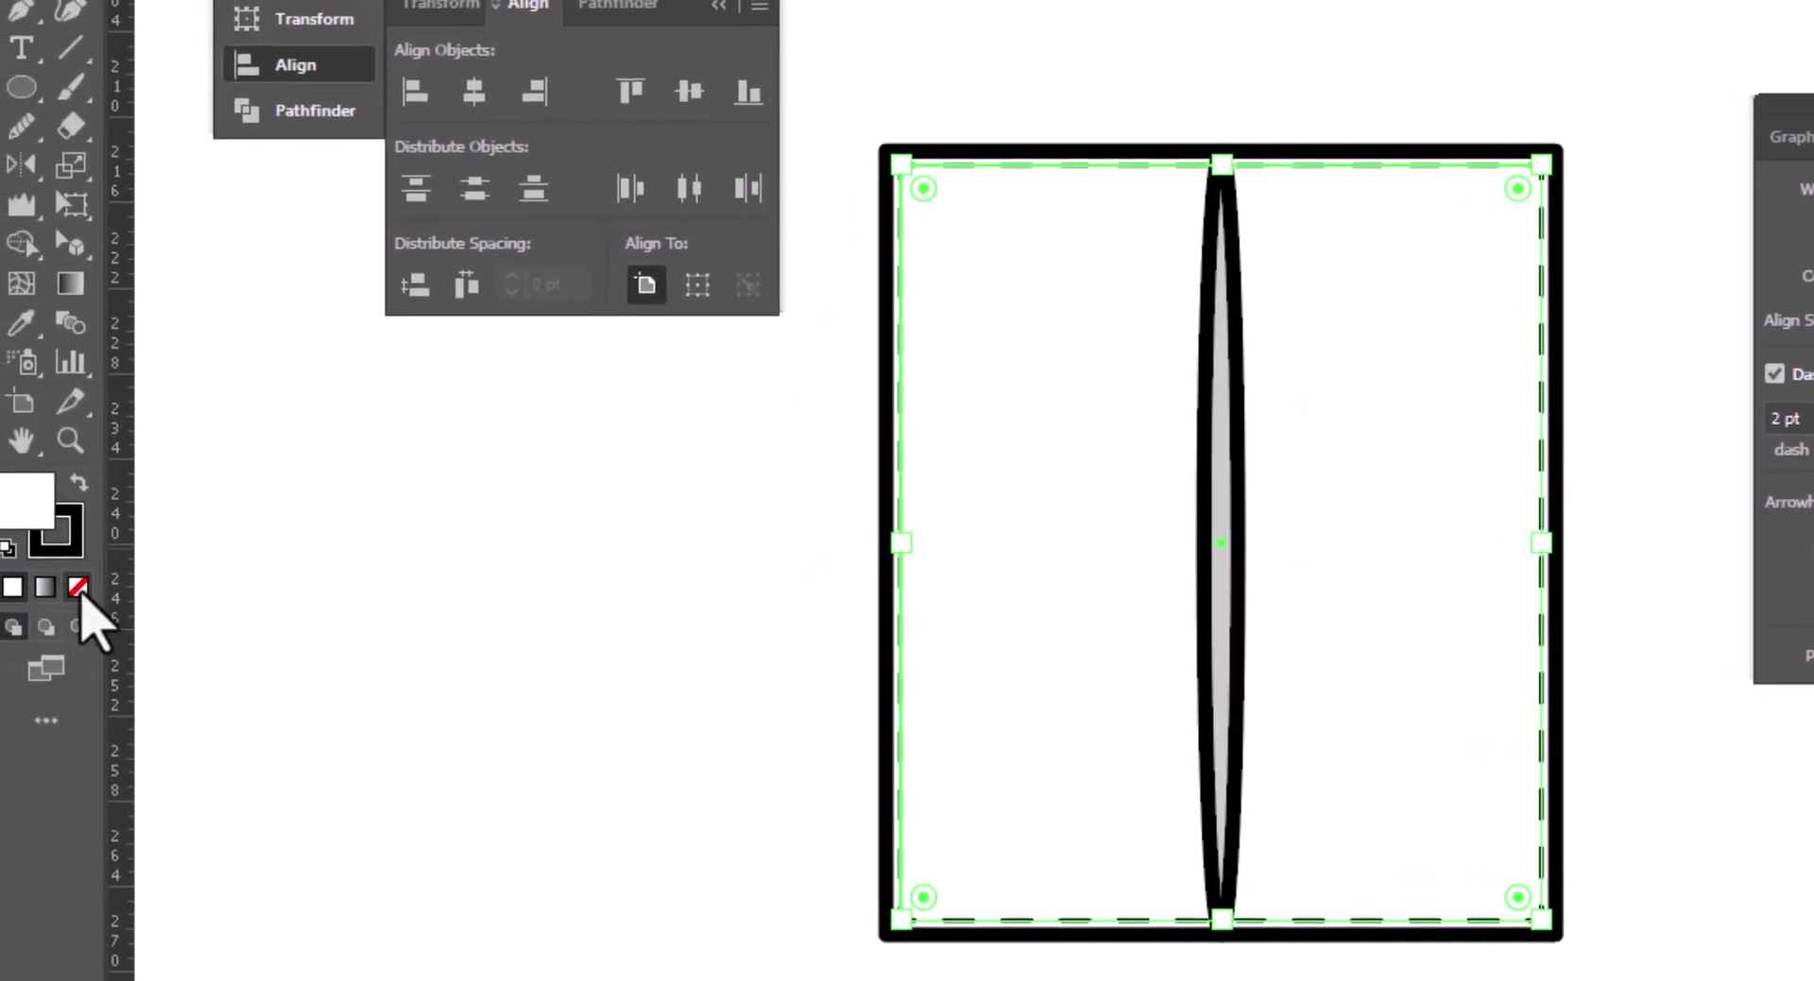
Set the stitch path's fill to None and save its look as graphic style 'Stitches 2'.
click(79, 588)
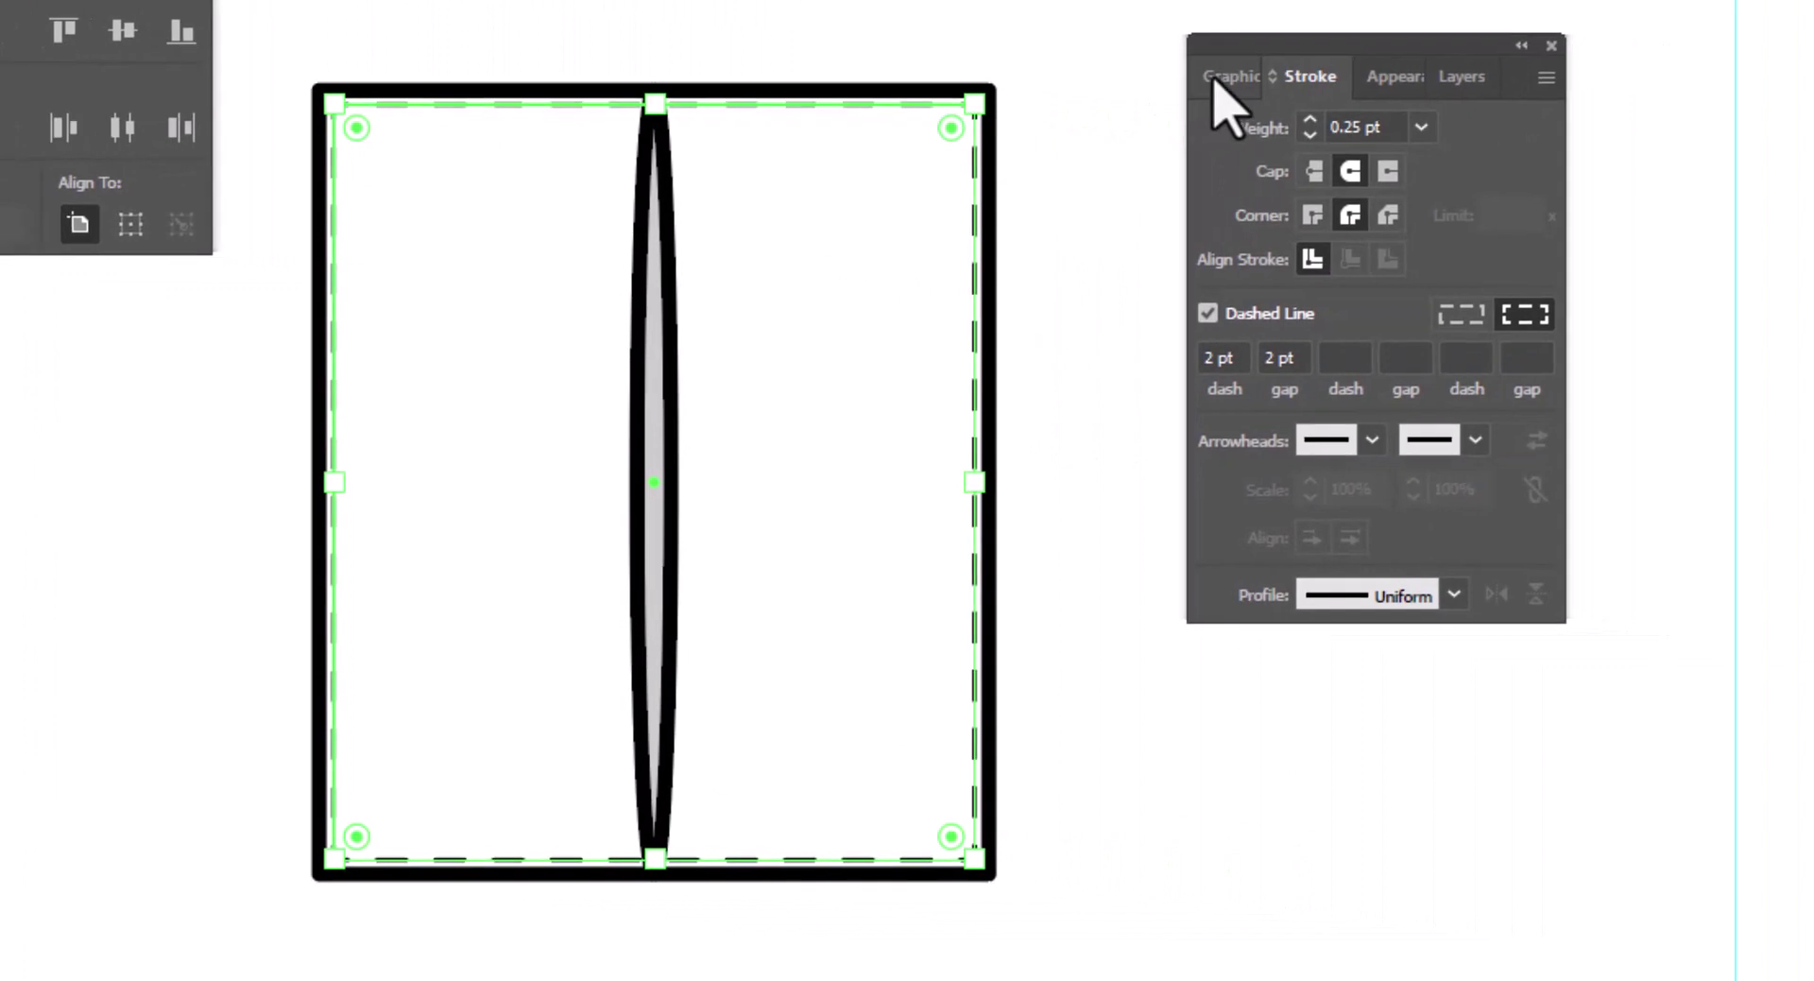
click(1219, 77)
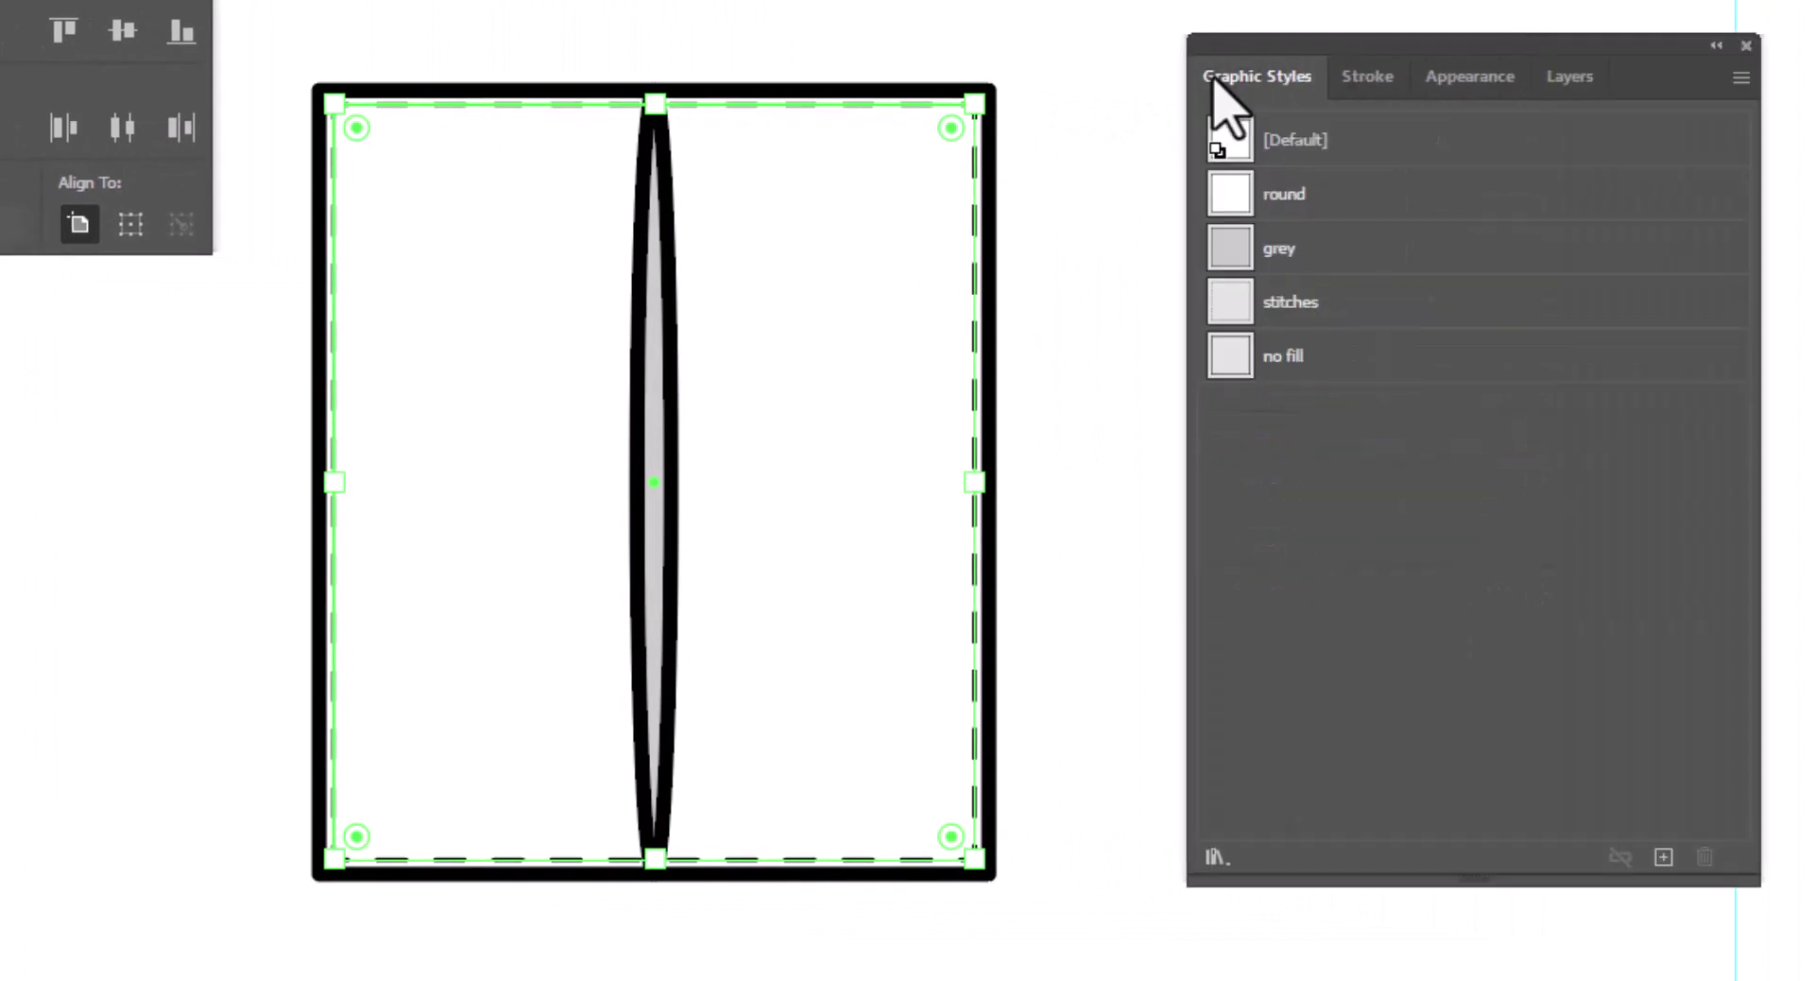
click(1663, 858)
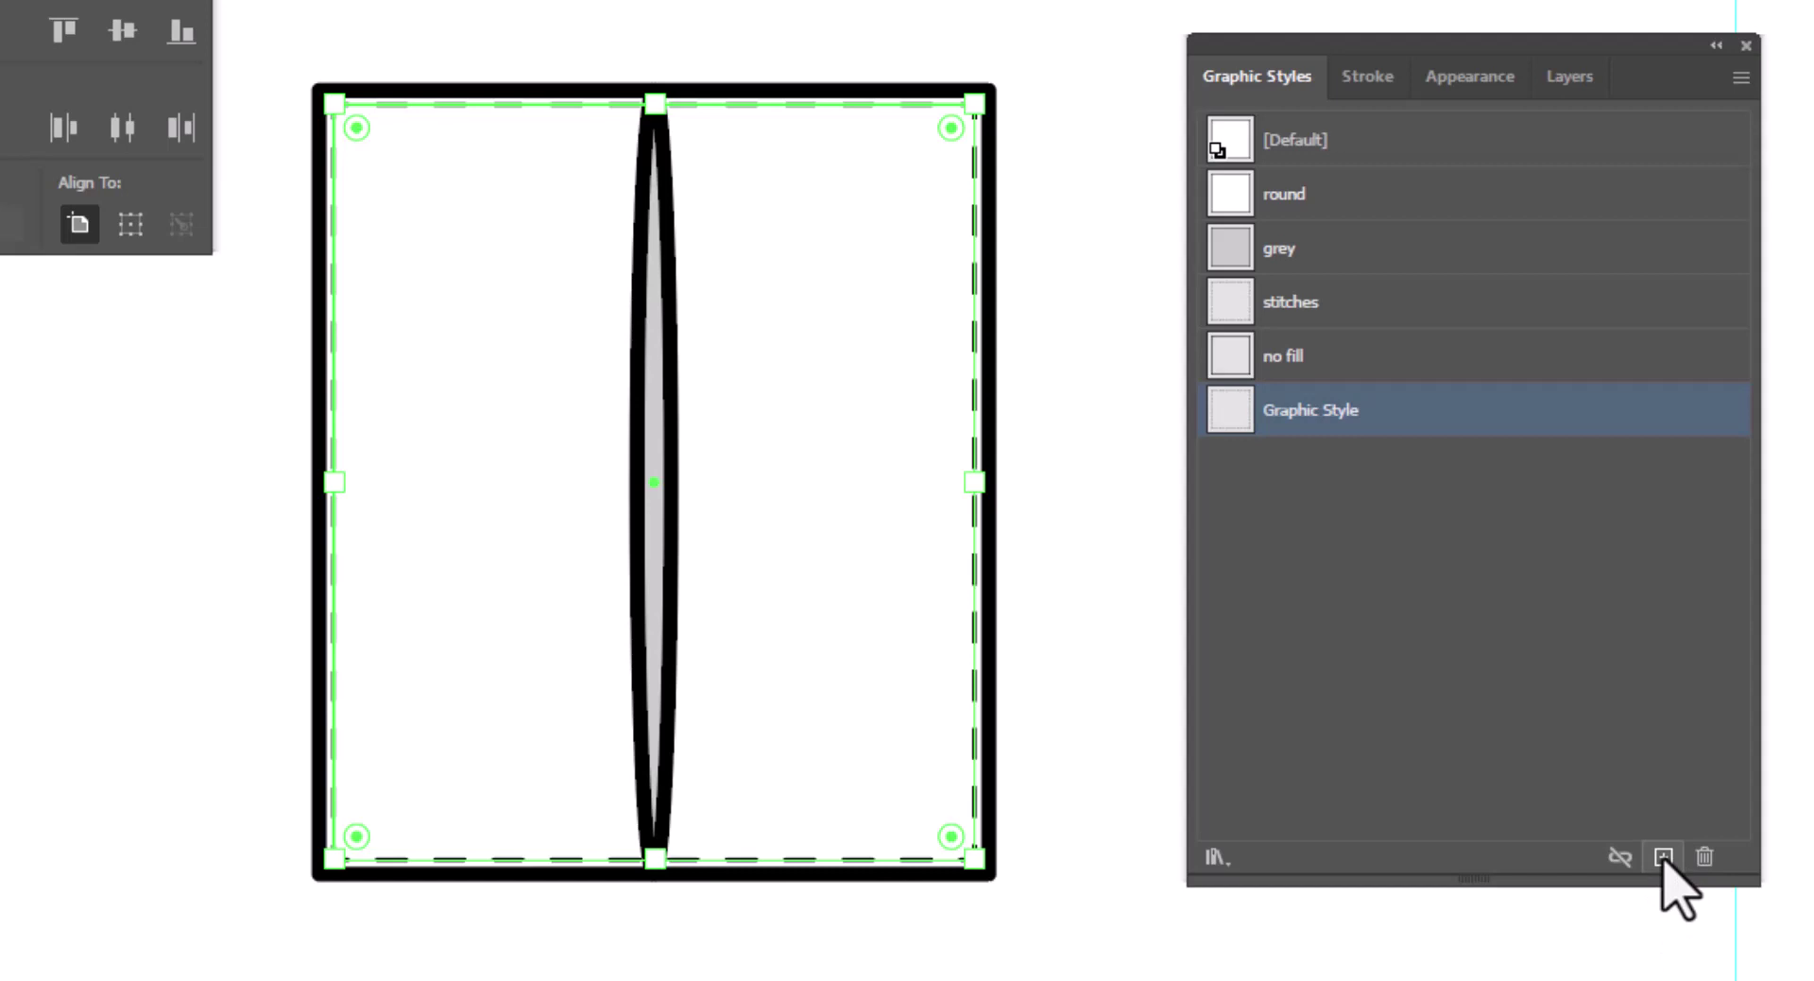
double_click(1293, 416)
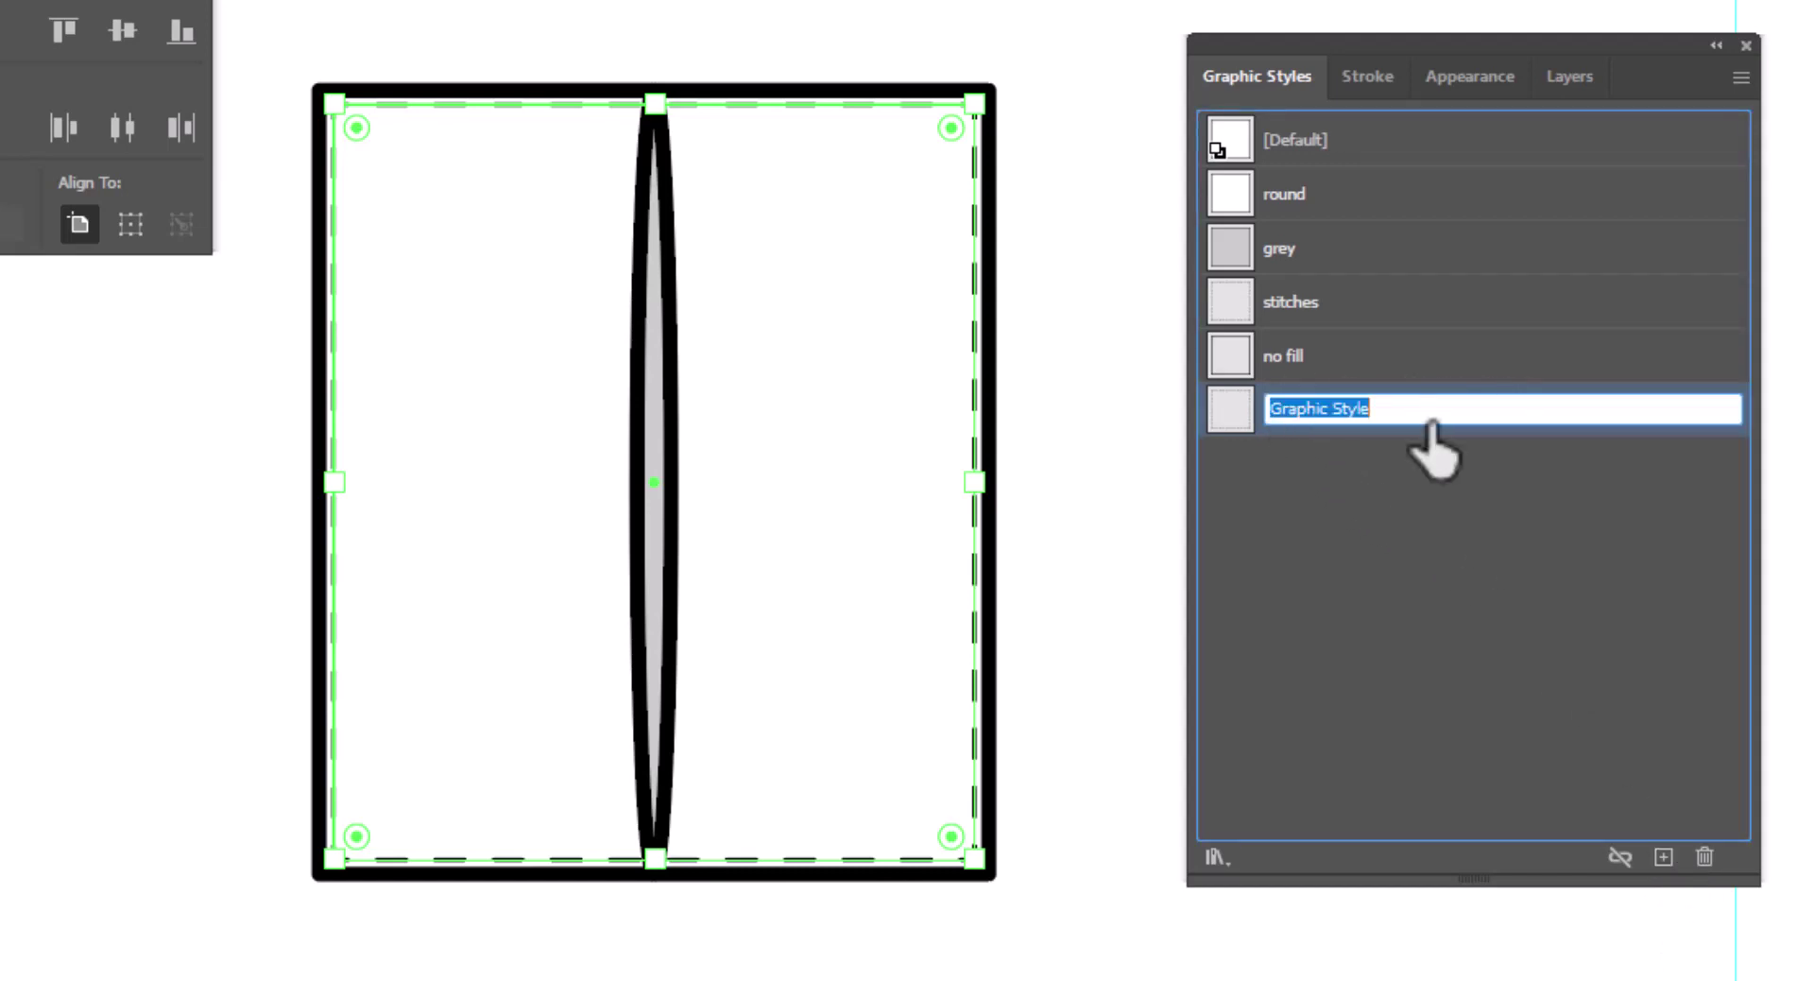
text(s)
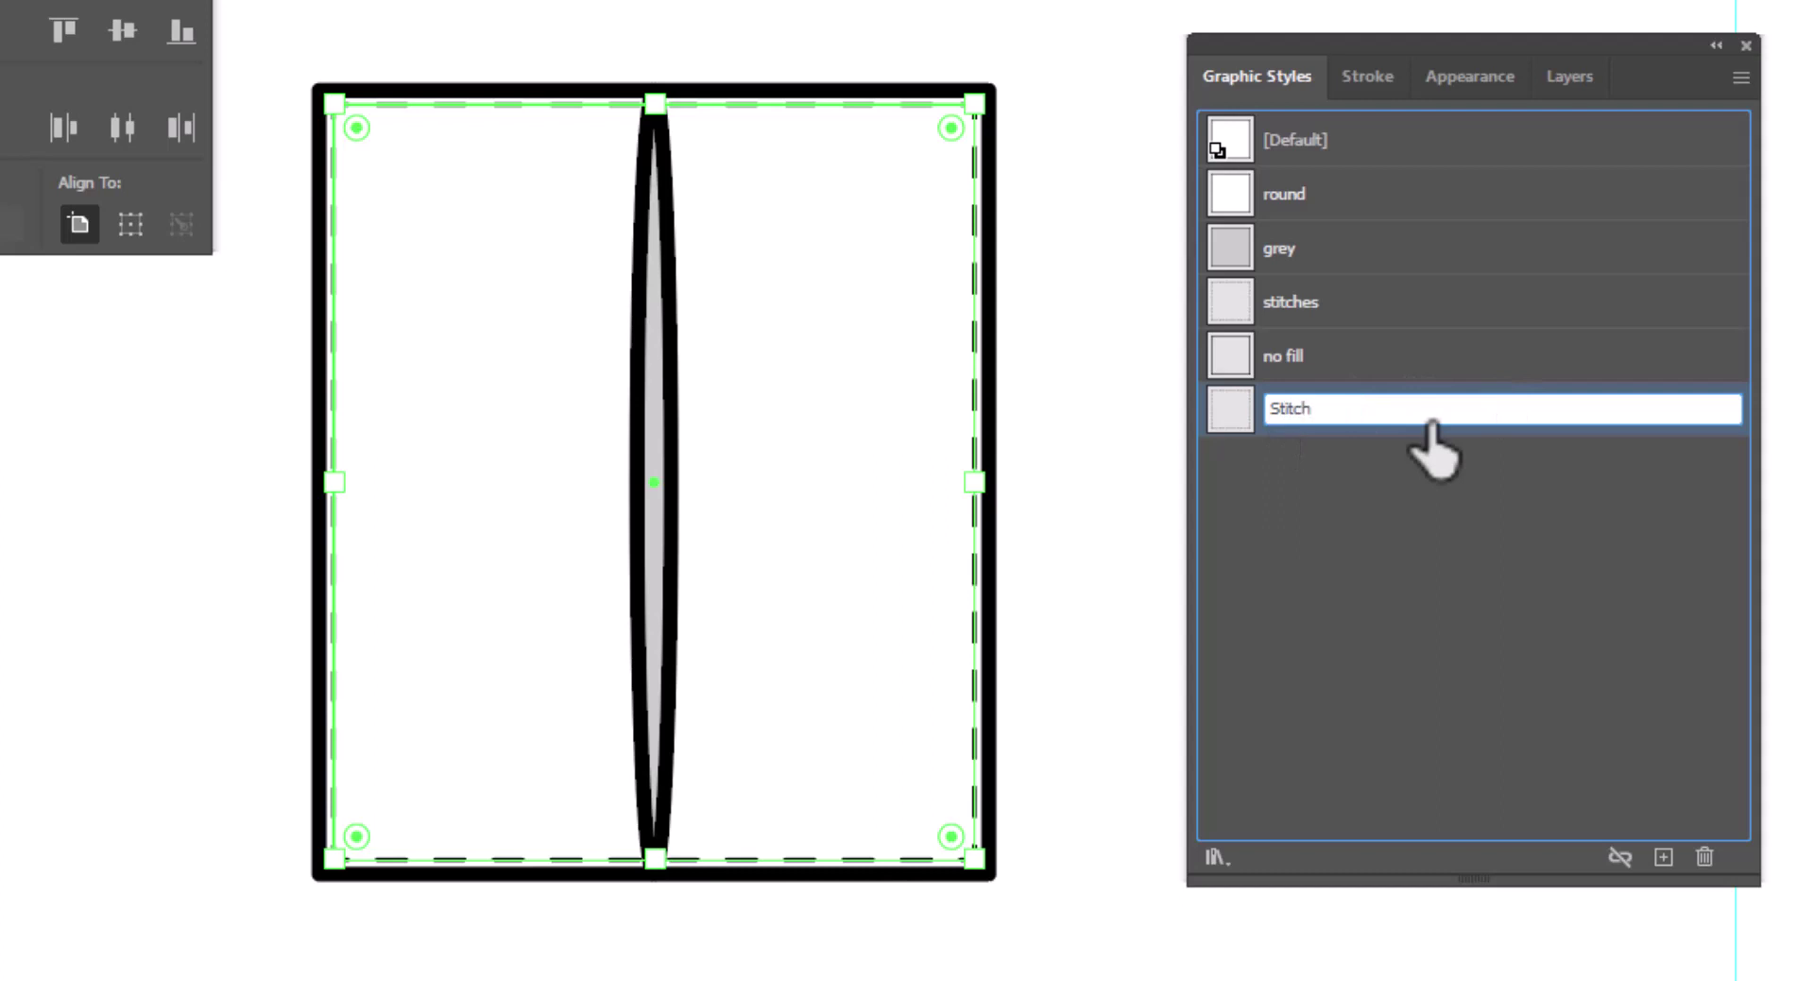
text(titches 2)
key(Return)
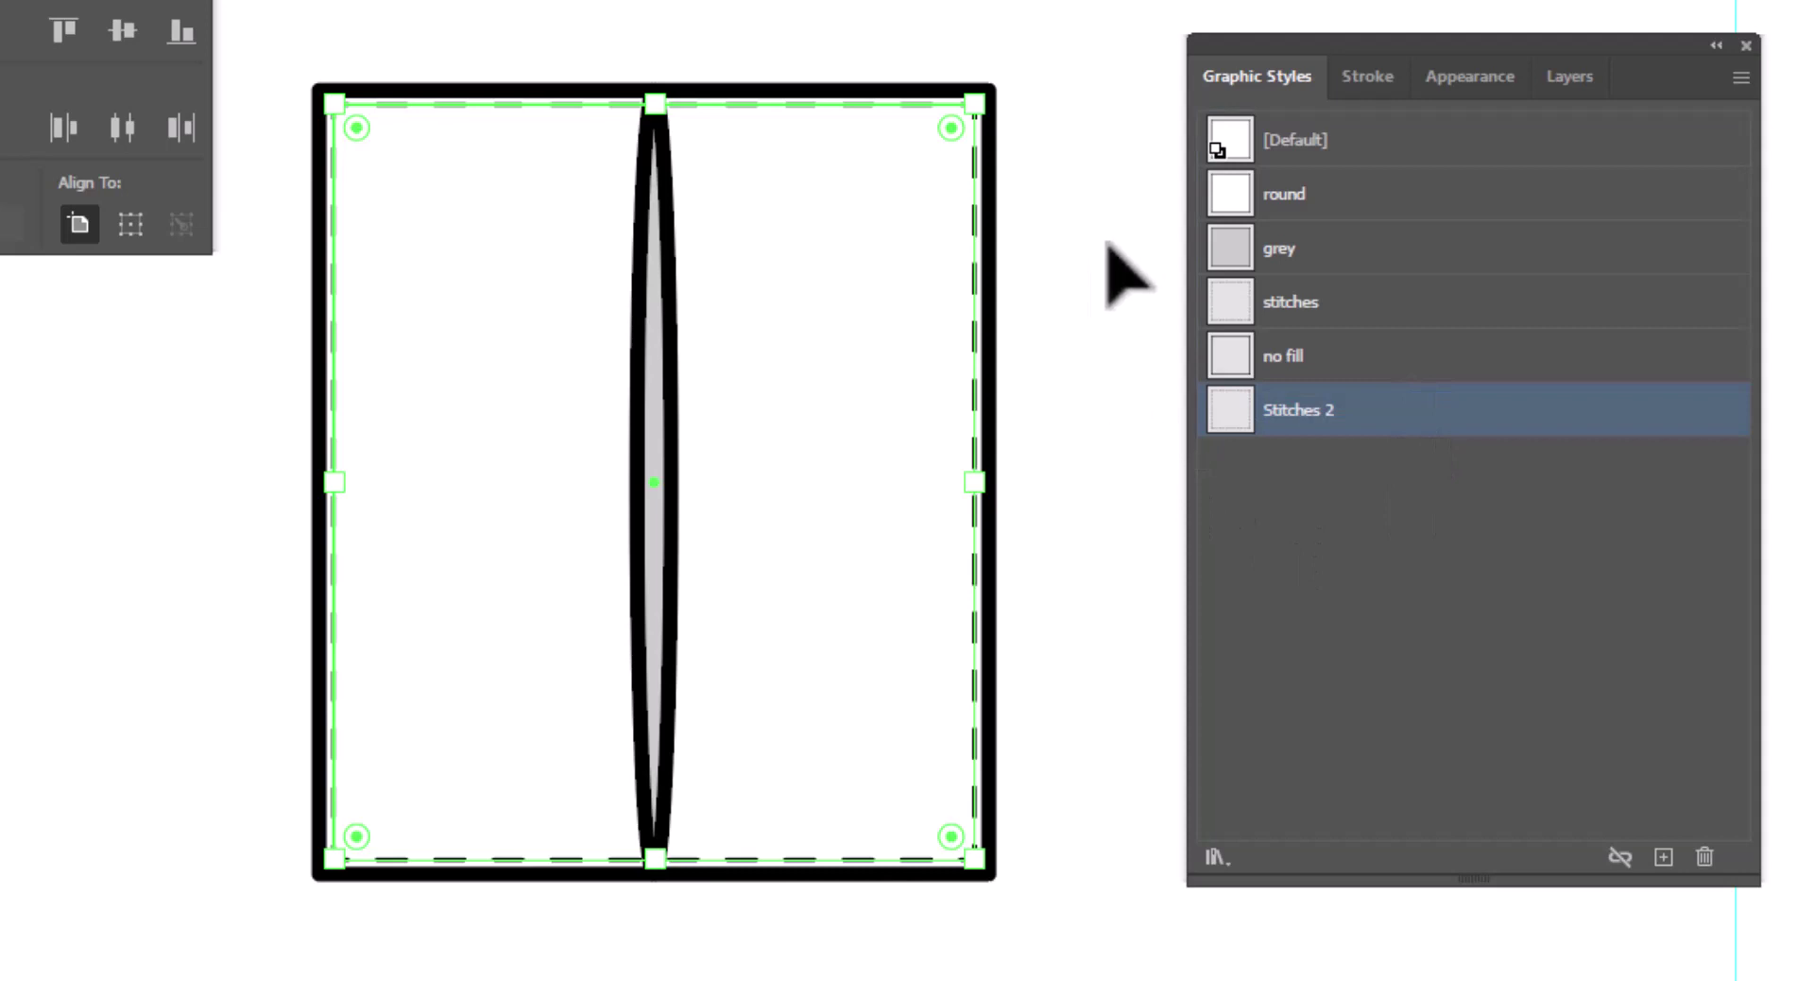
click(1104, 289)
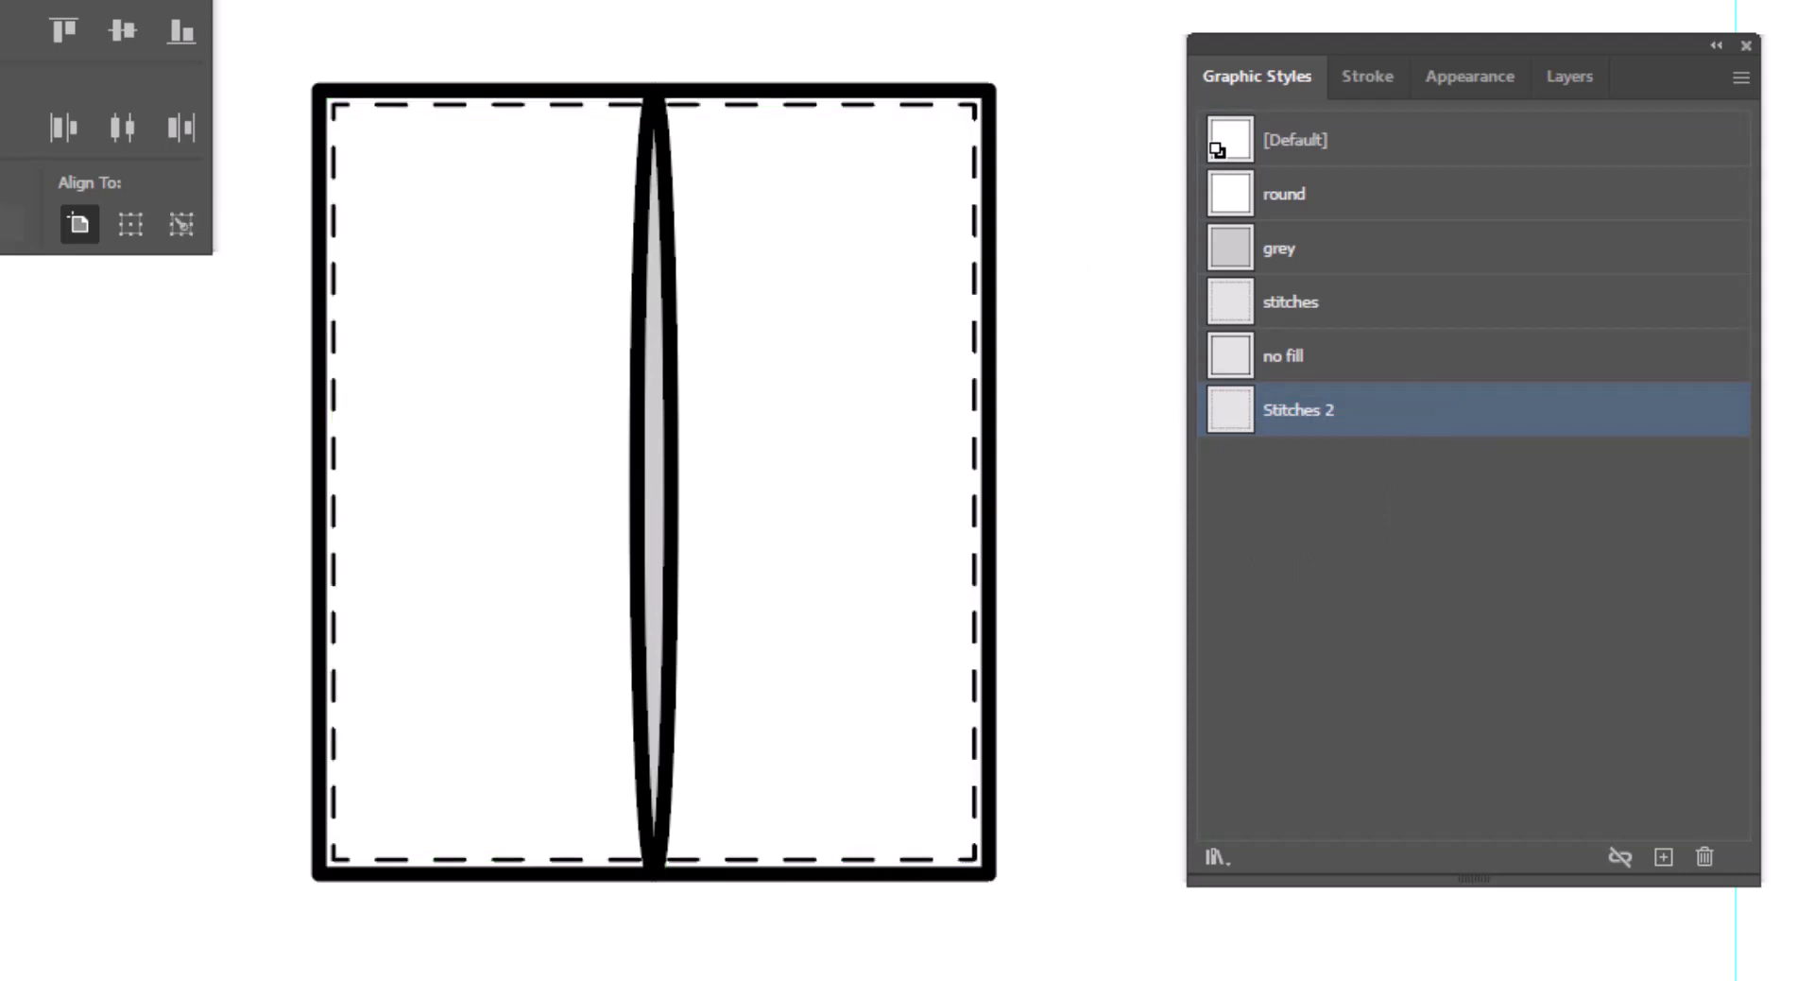
Copy the outer pocket frame, paste it in back, and nudge the copy with the arrow keys.
drag(661, 473, 705, 569)
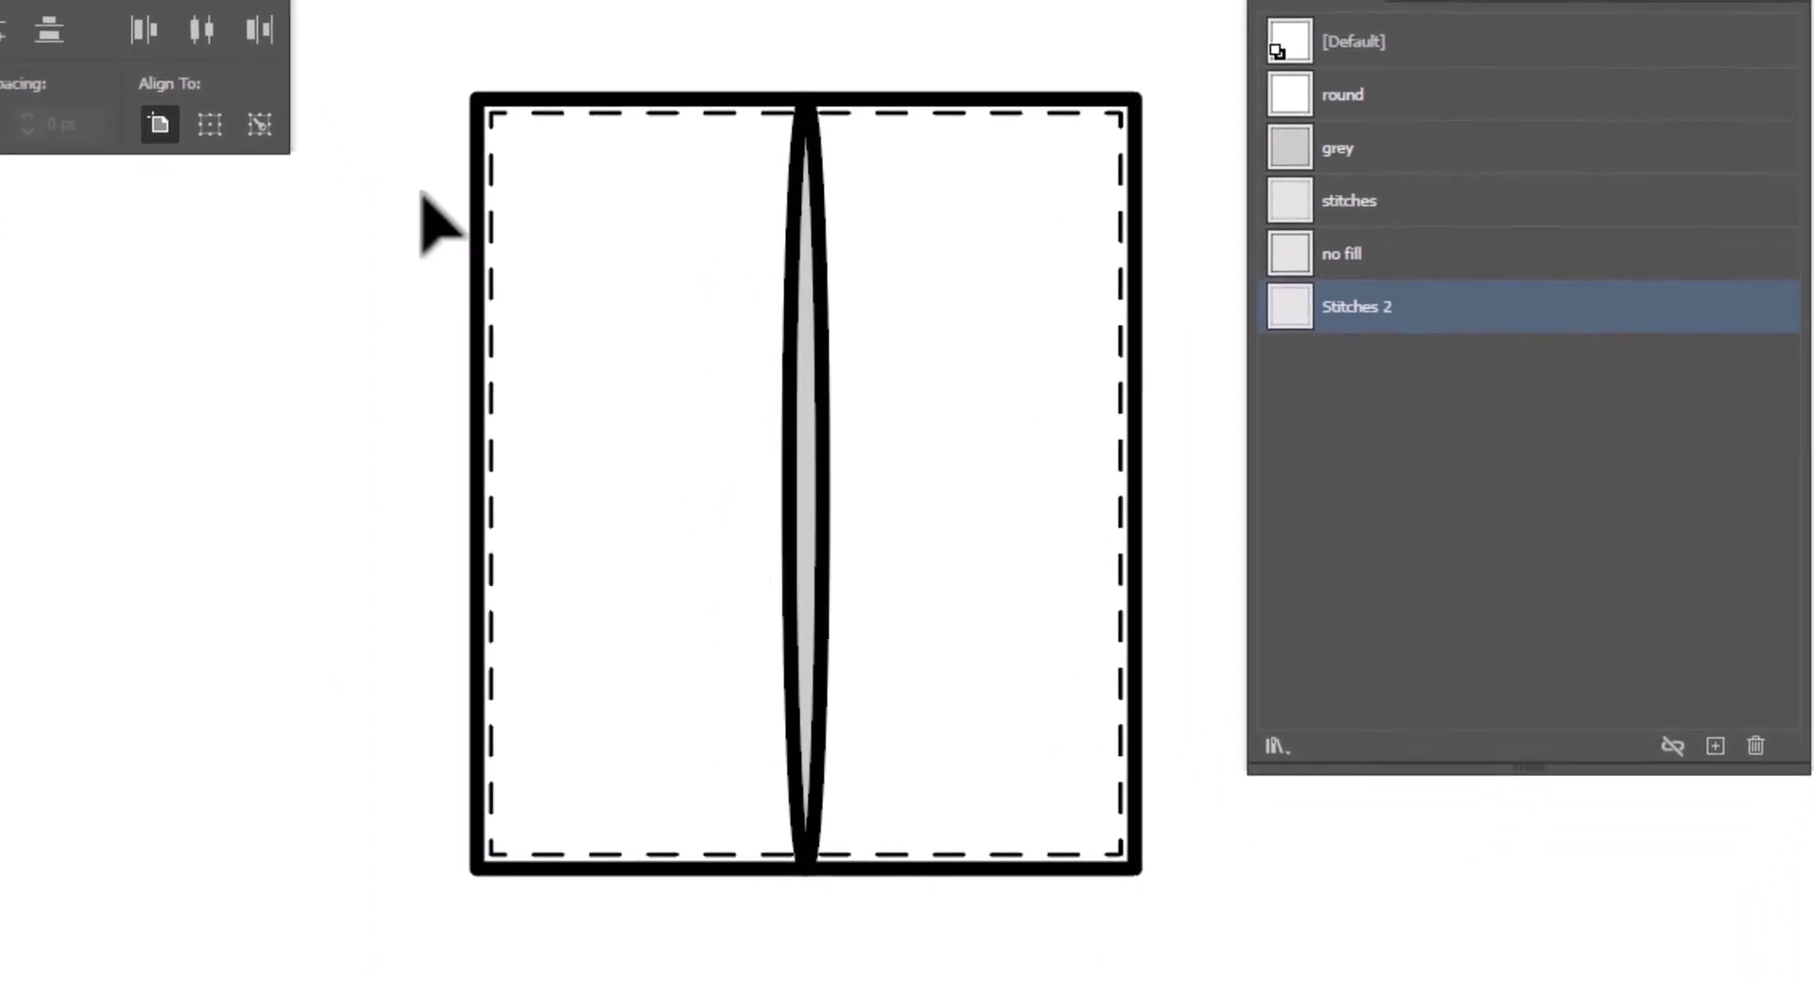
click(668, 630)
key(a)
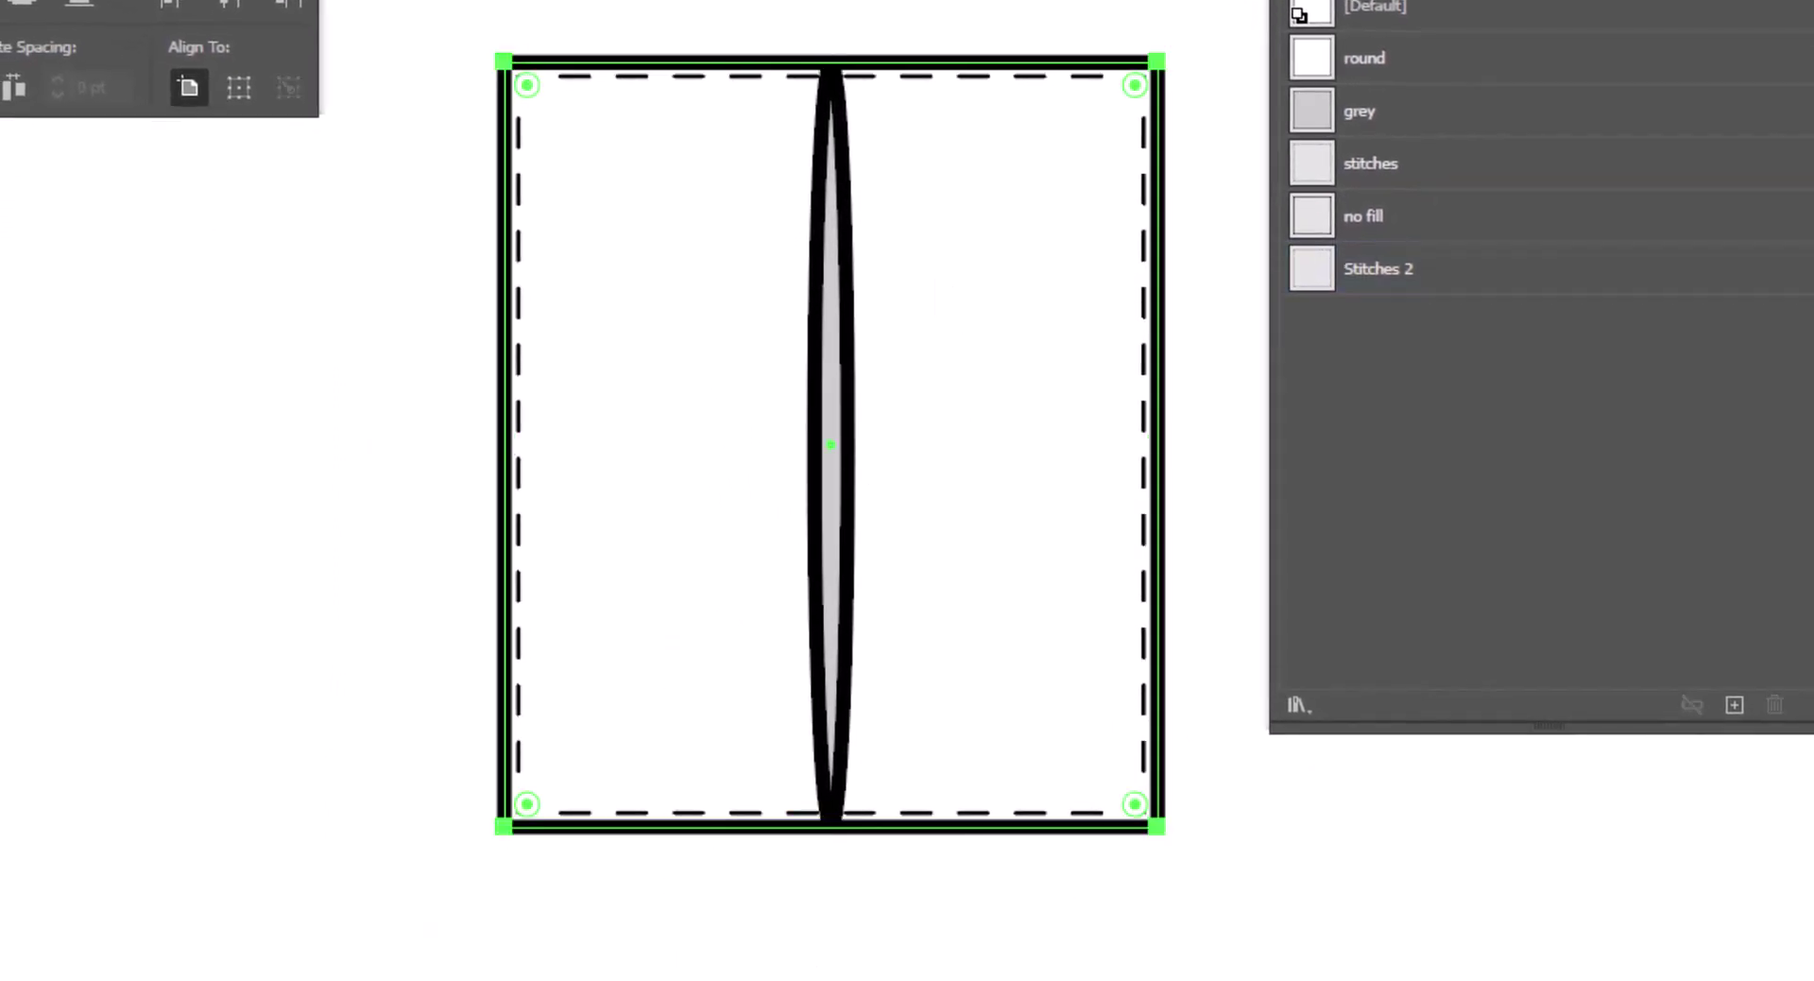
key(ctrl+c)
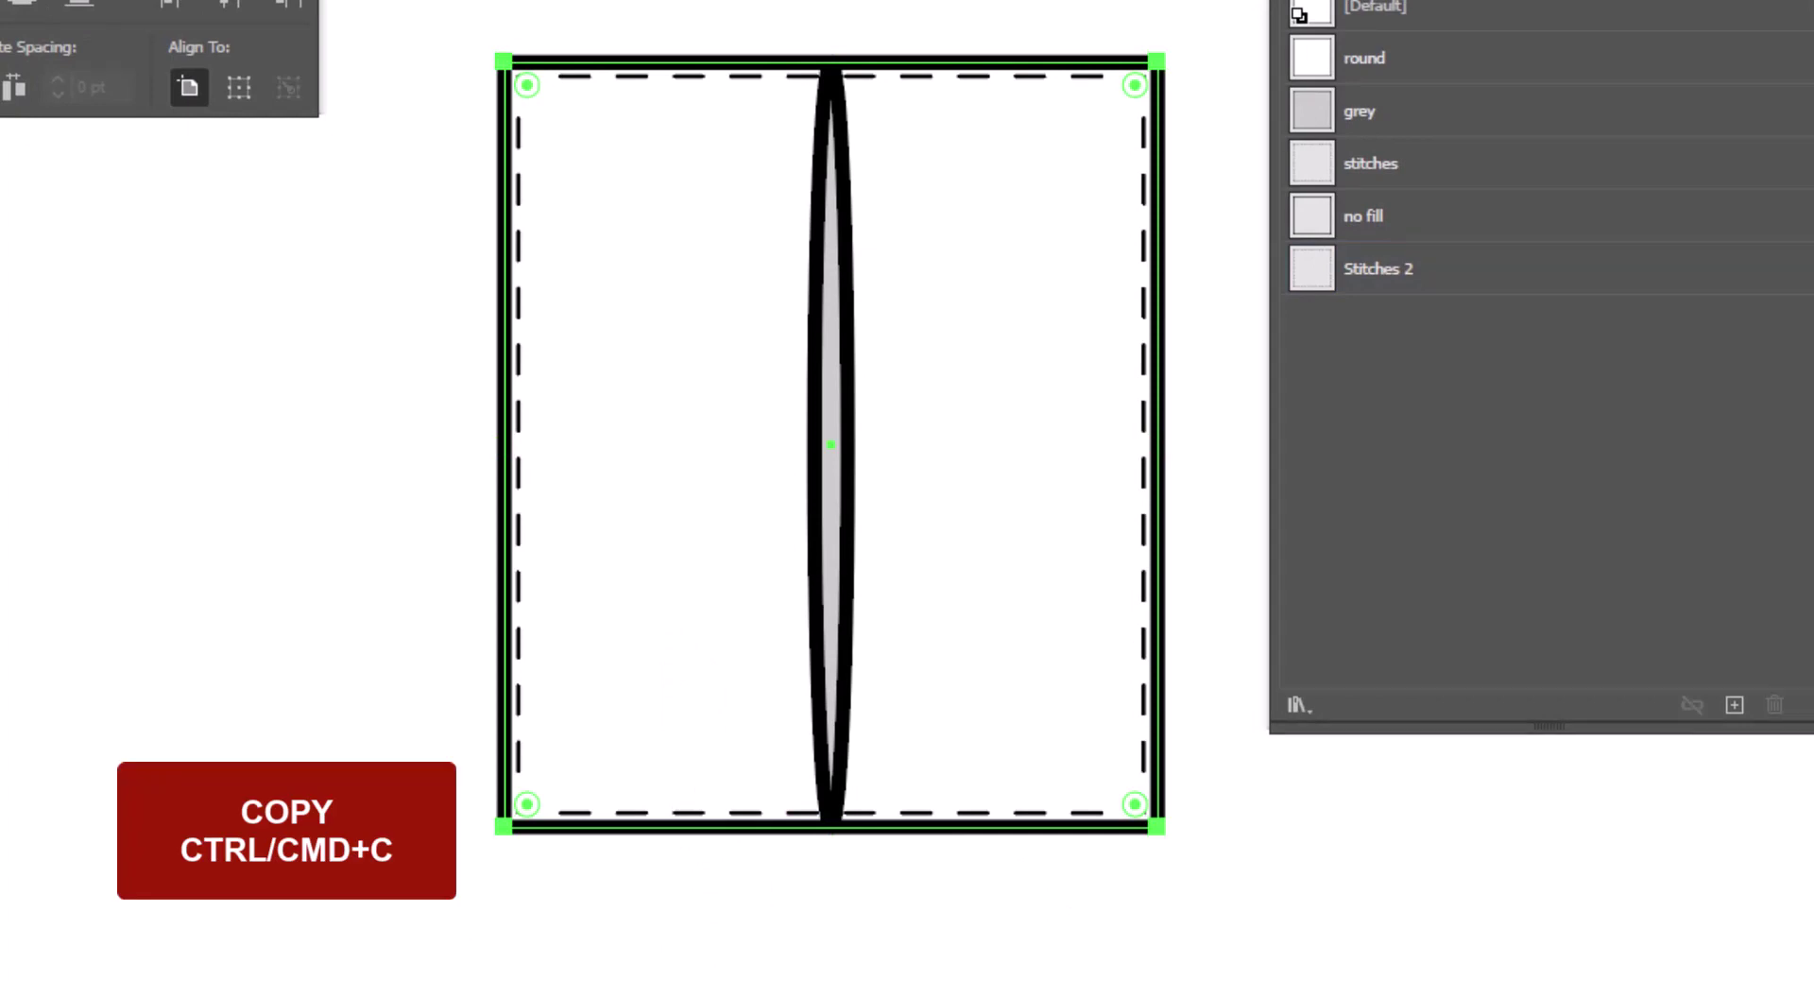
key(v)
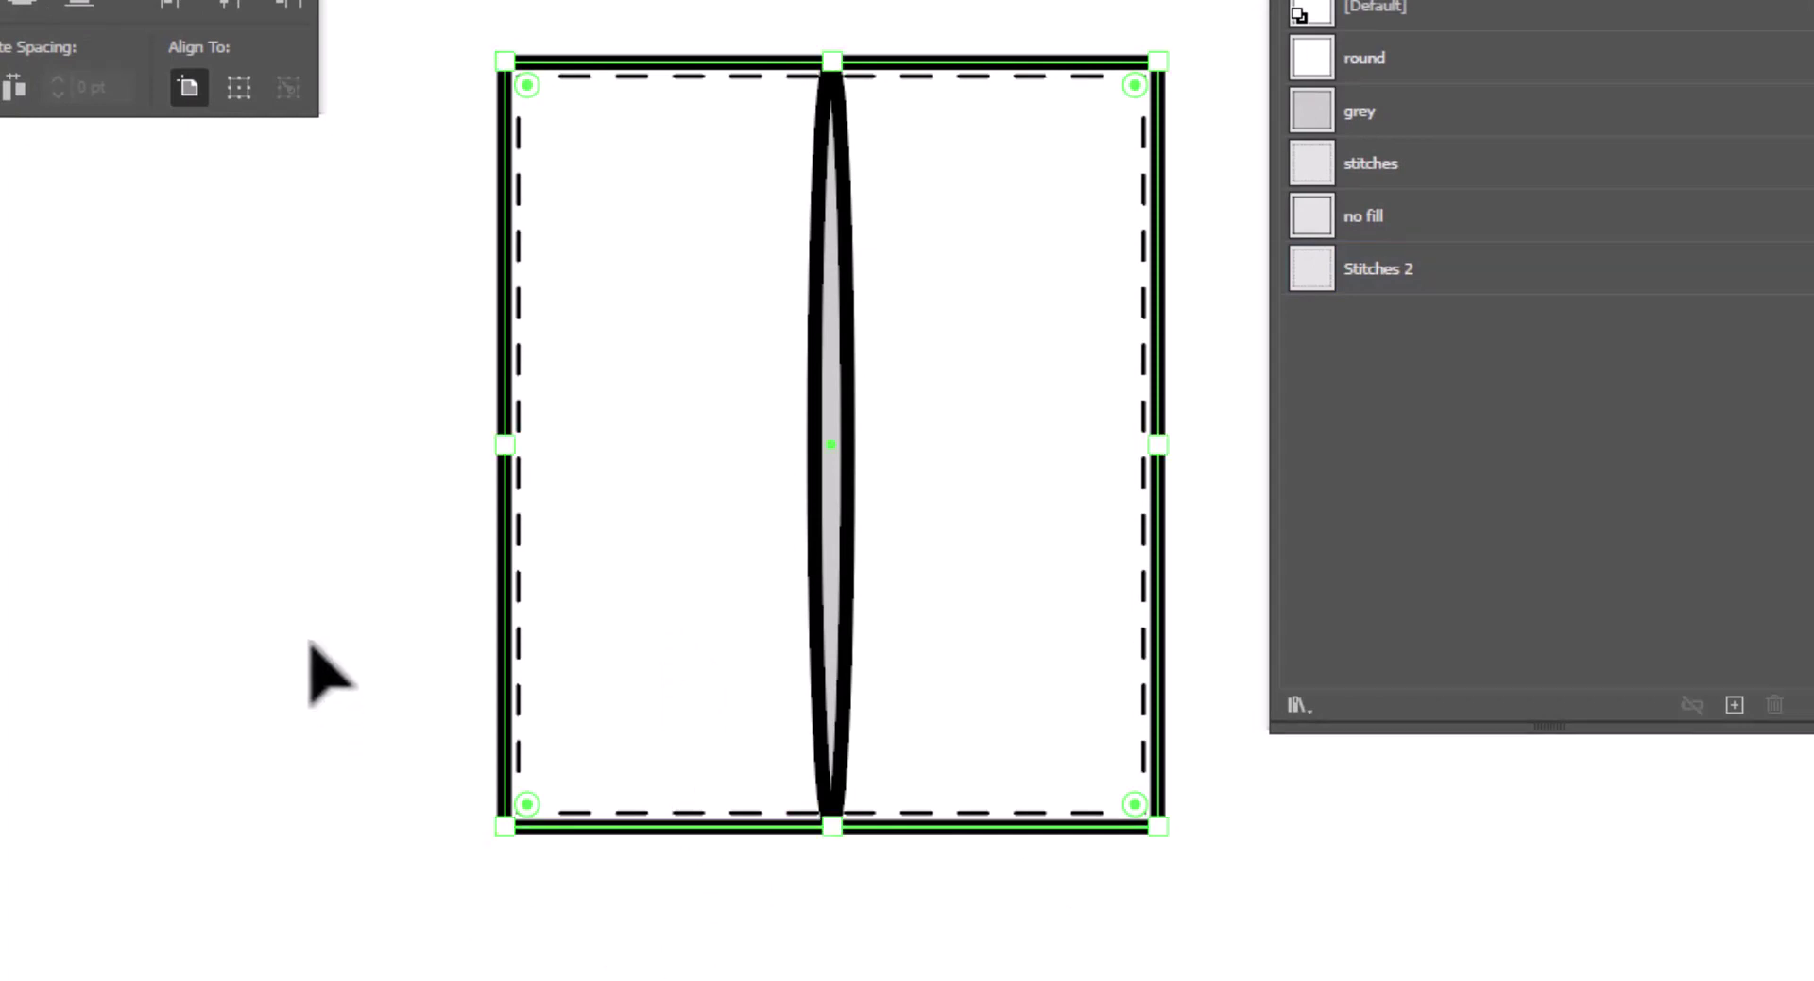
key(ctrl+b)
key(Left)
key(Left)
key(Left)
key(Left)
key(Left)
key(Left)
key(Left)
key(Left)
key(Left)
key(Left)
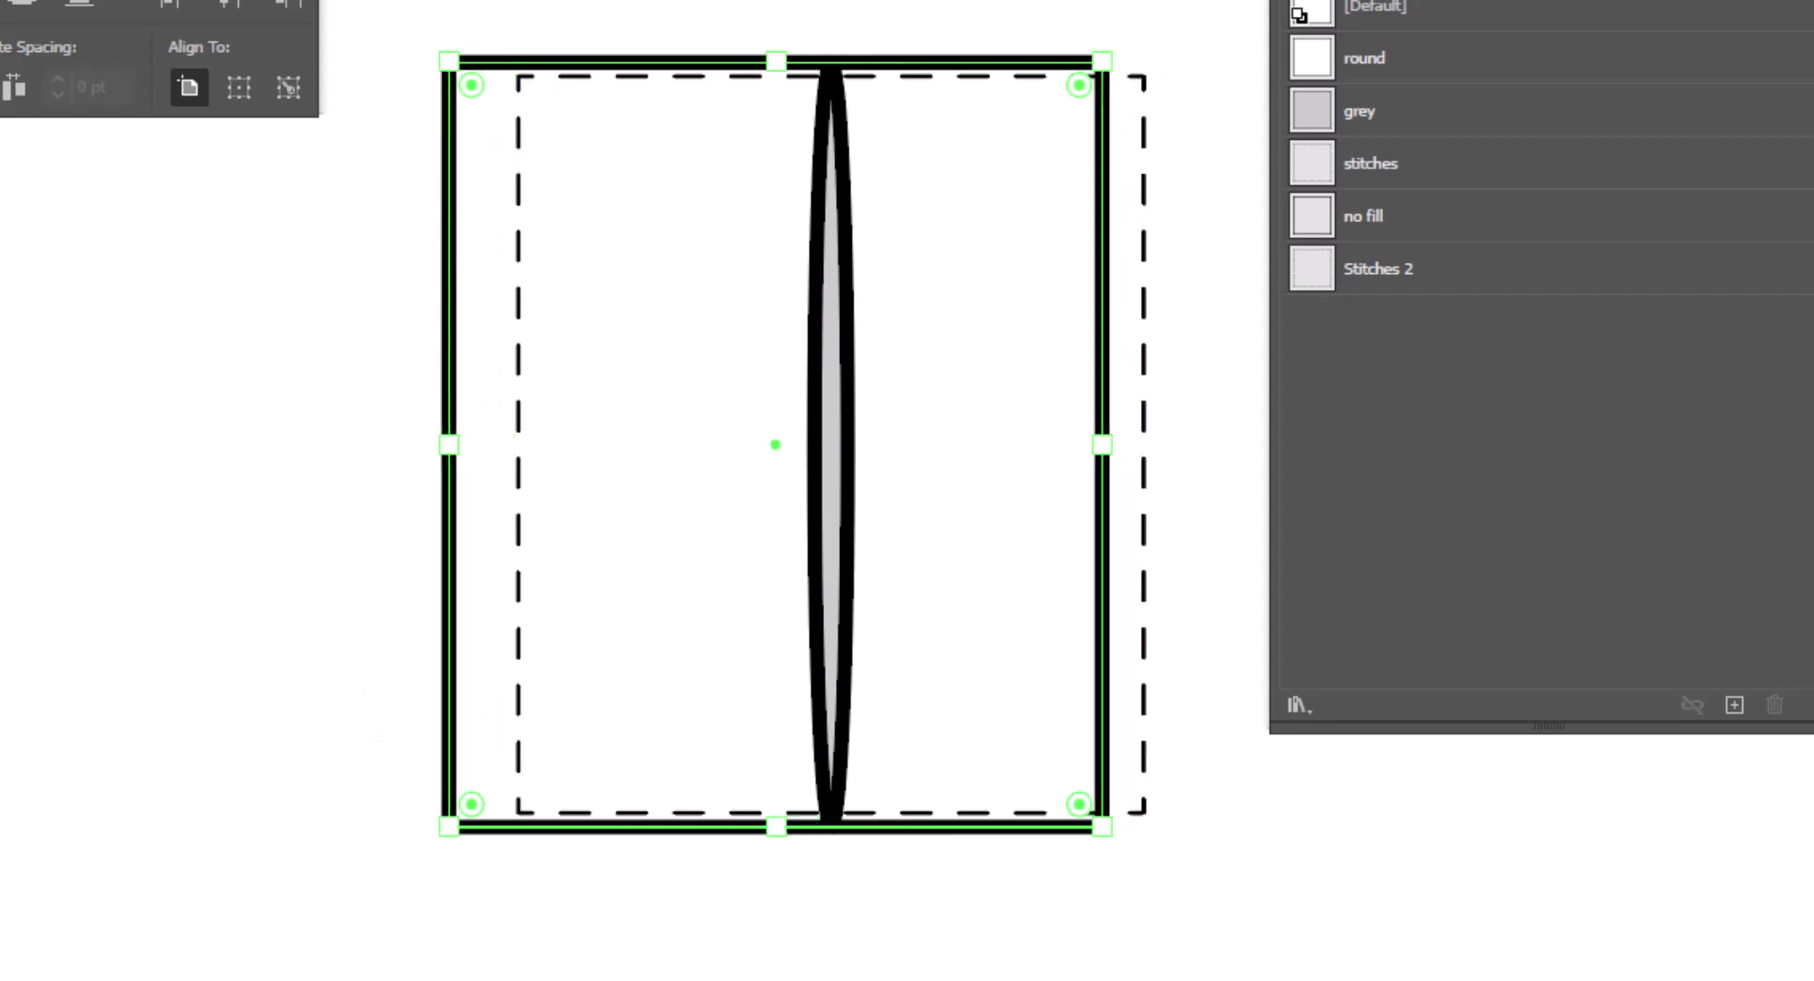
key(a)
key(Right)
key(Right)
key(Right)
key(Right)
key(Right)
key(Right)
key(Right)
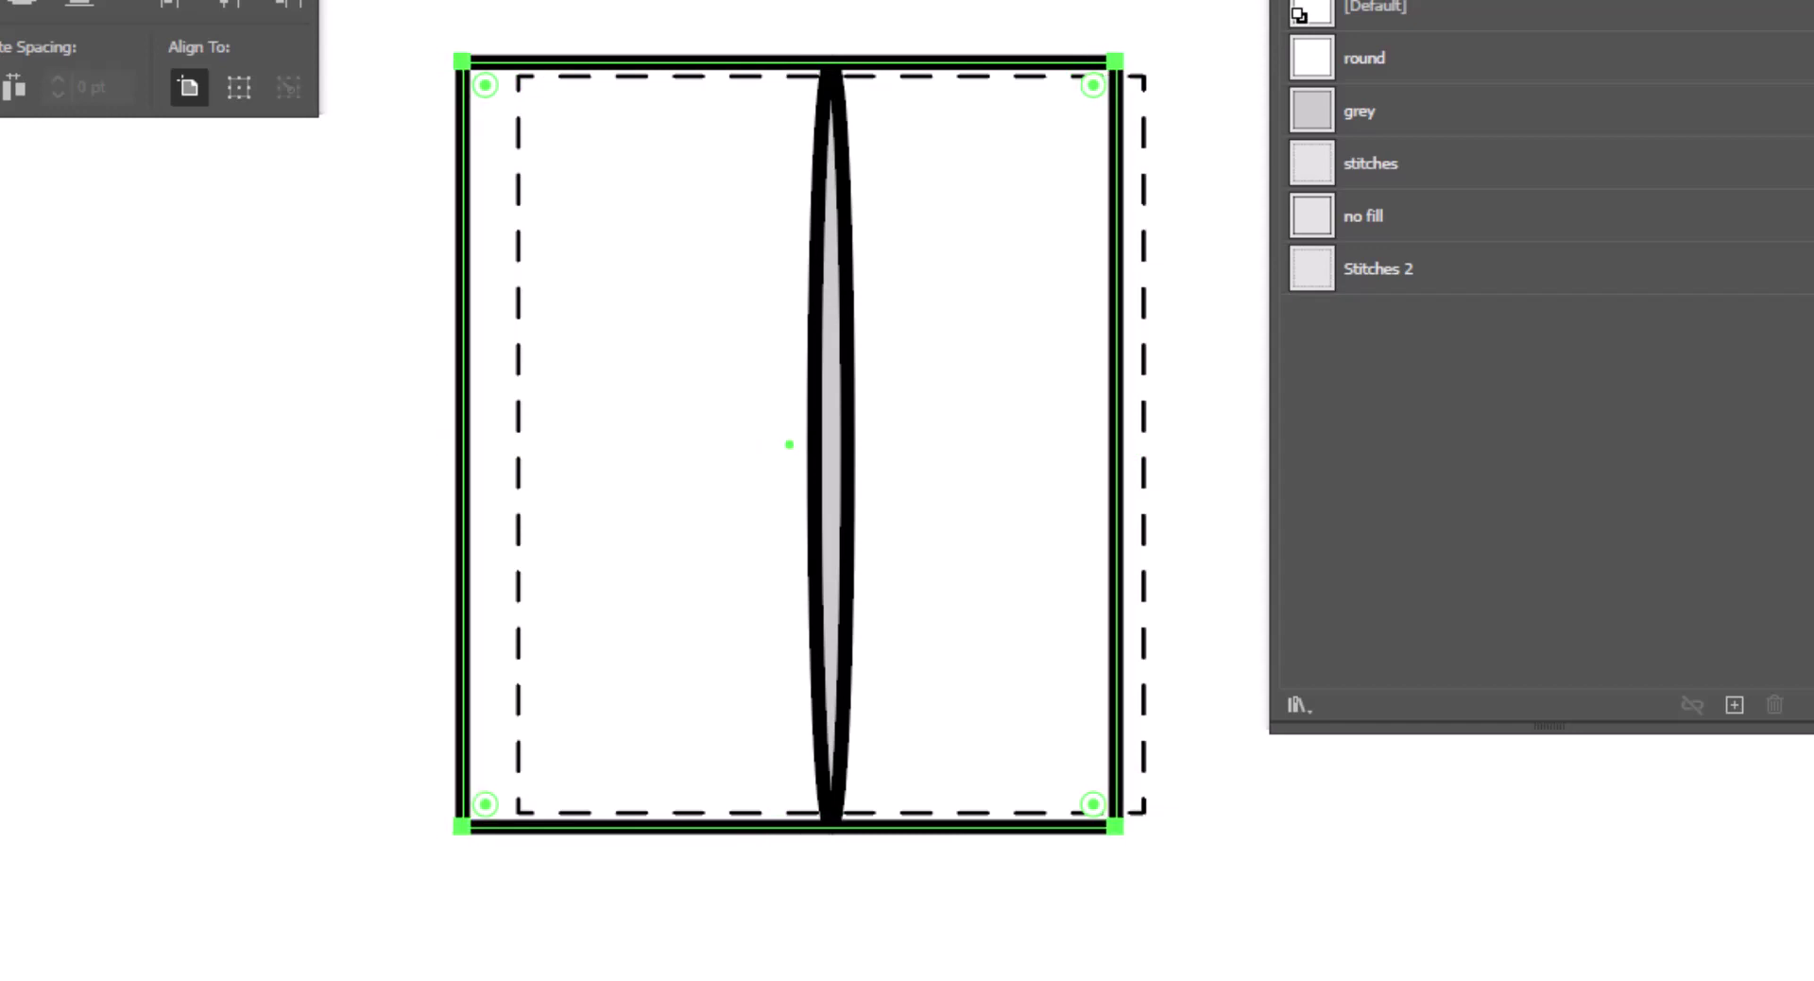
key(Right)
key(Right)
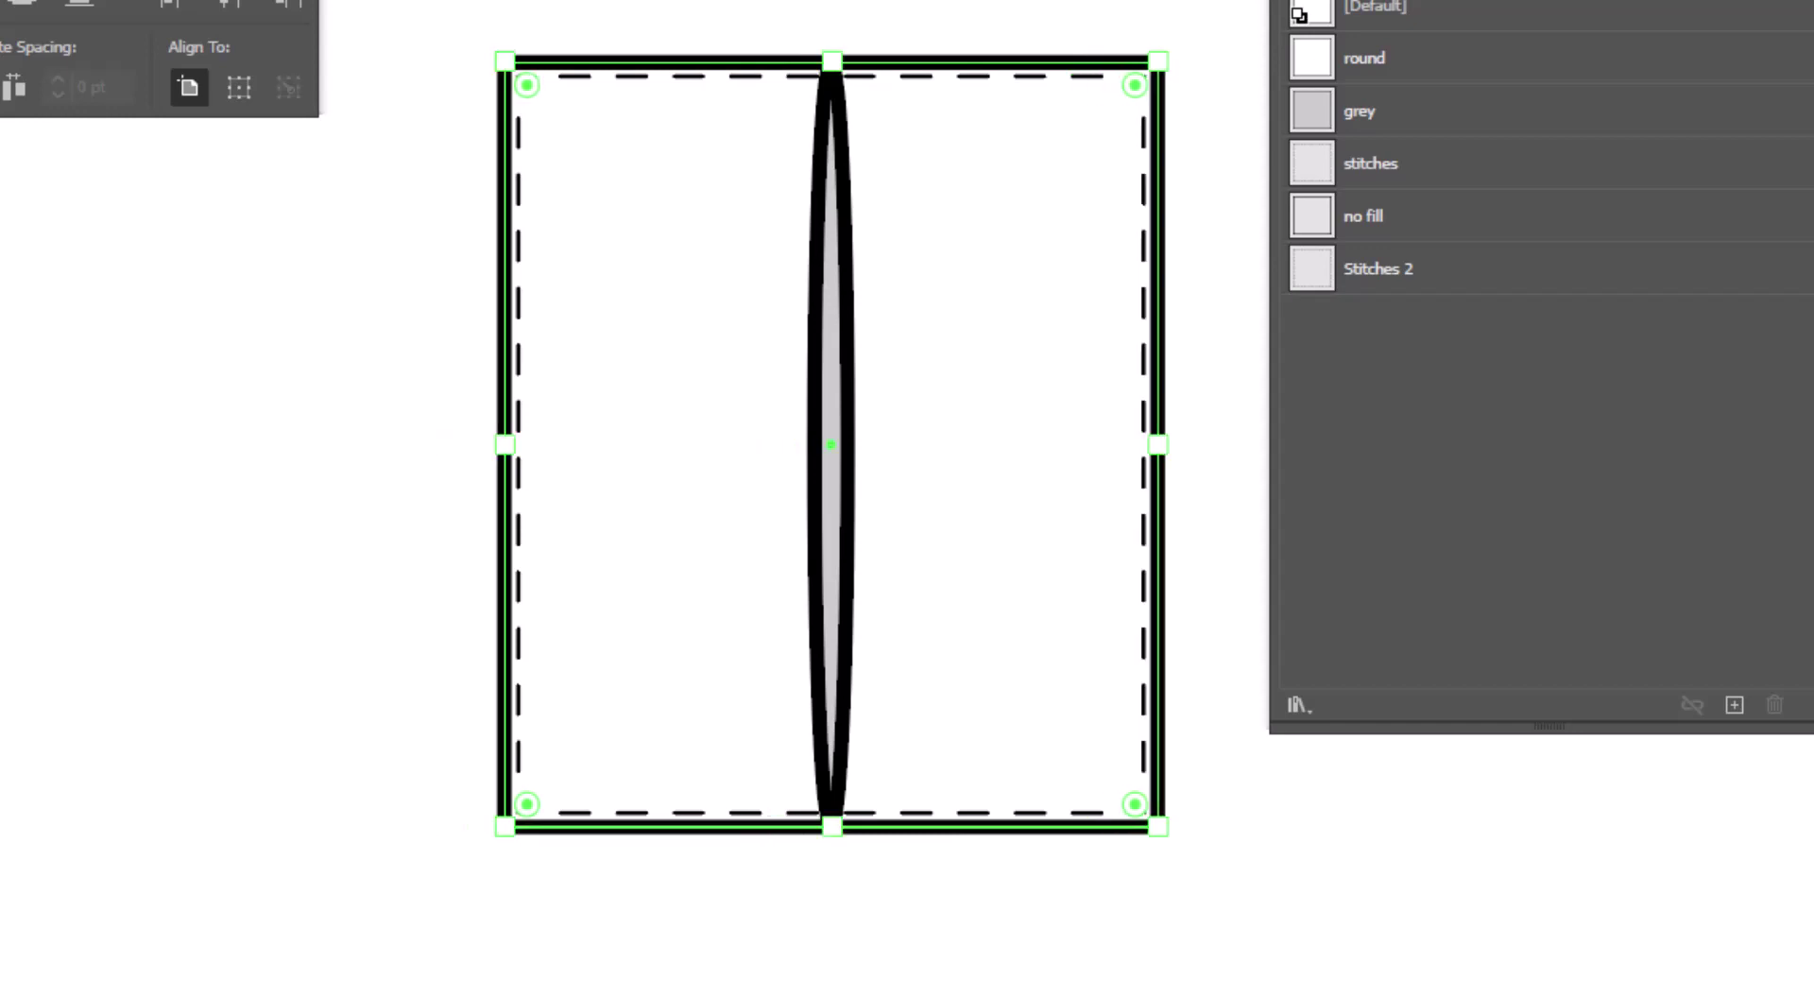
key(ctrl+shift+a)
Reselect and copy the outer frame, then nudge the back copy left into a side strip.
key(v)
click(647, 427)
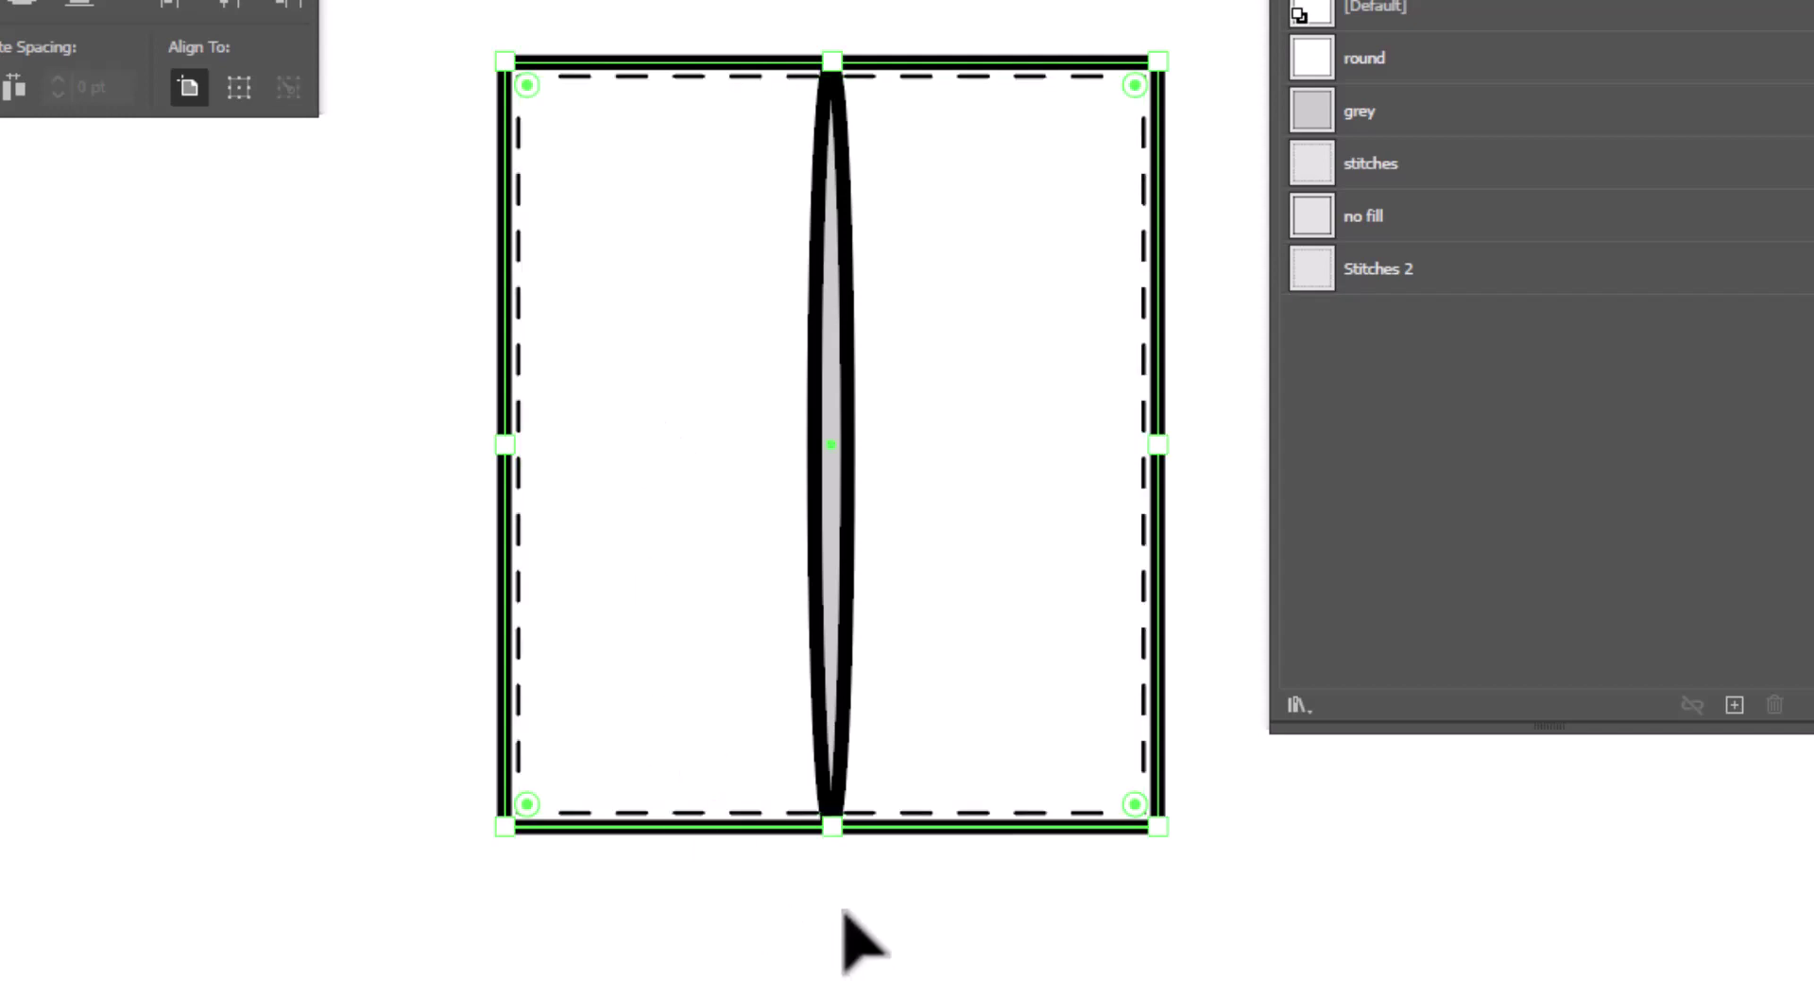
key(a)
key(ctrl+c)
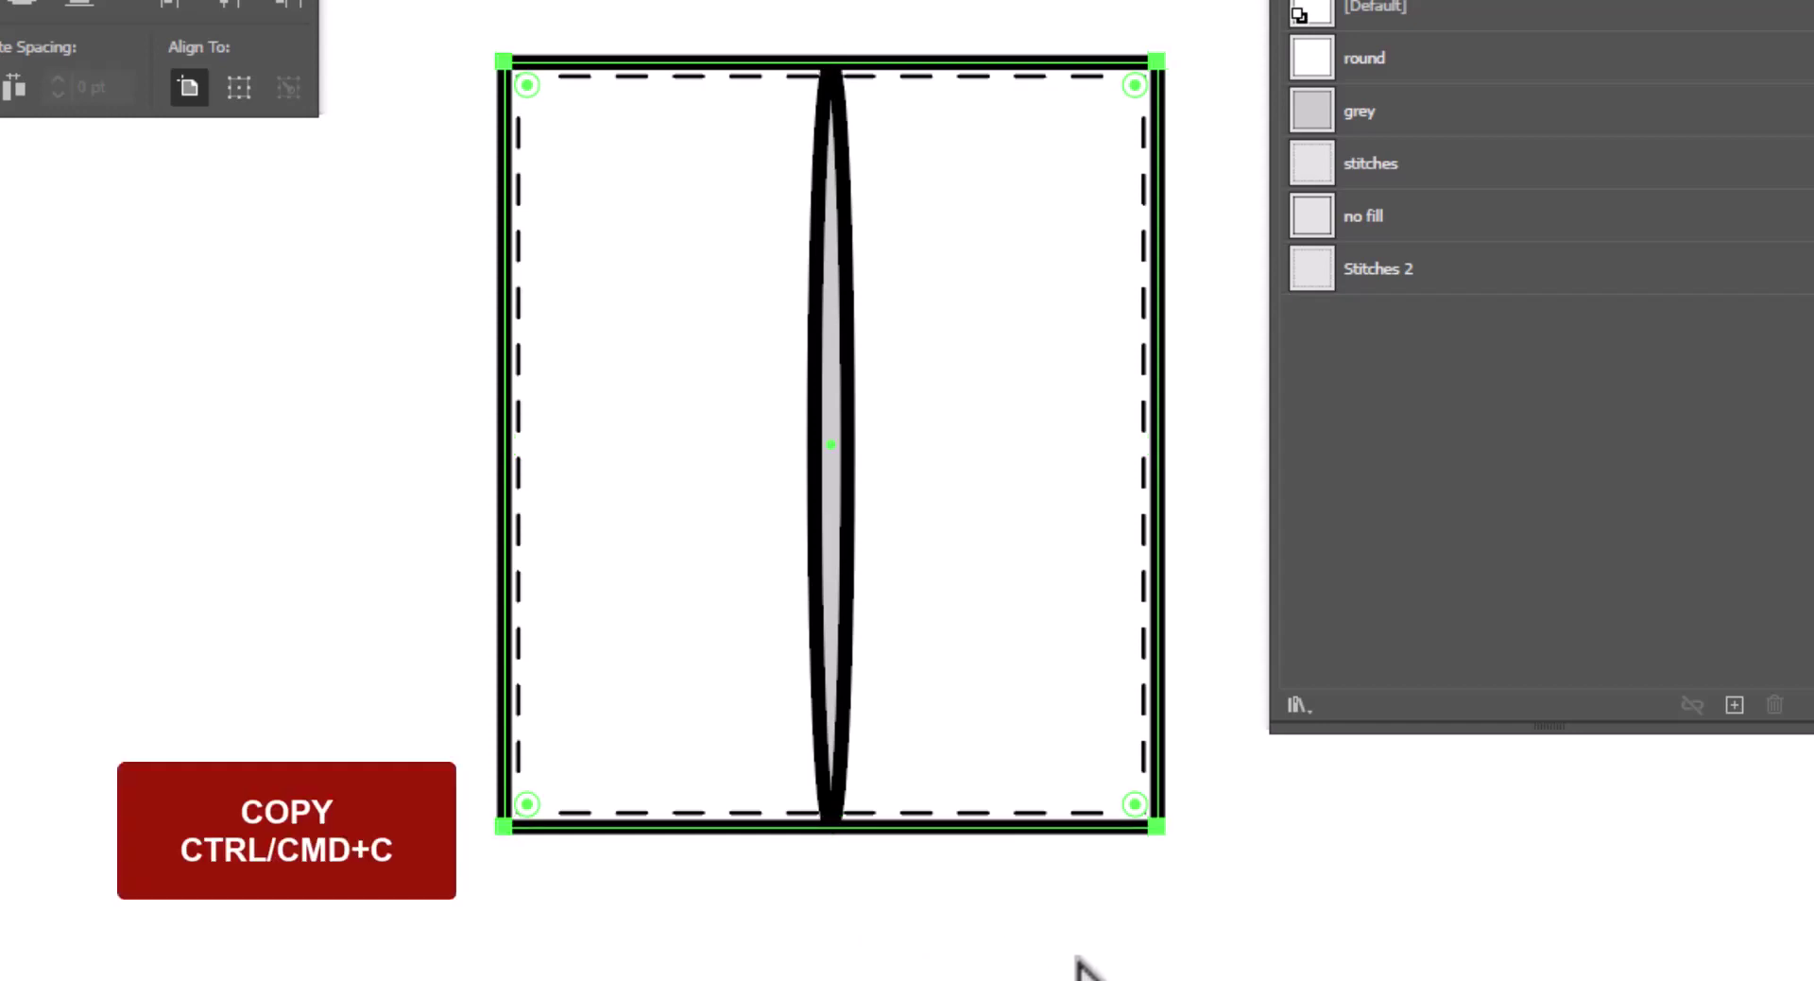
key(v)
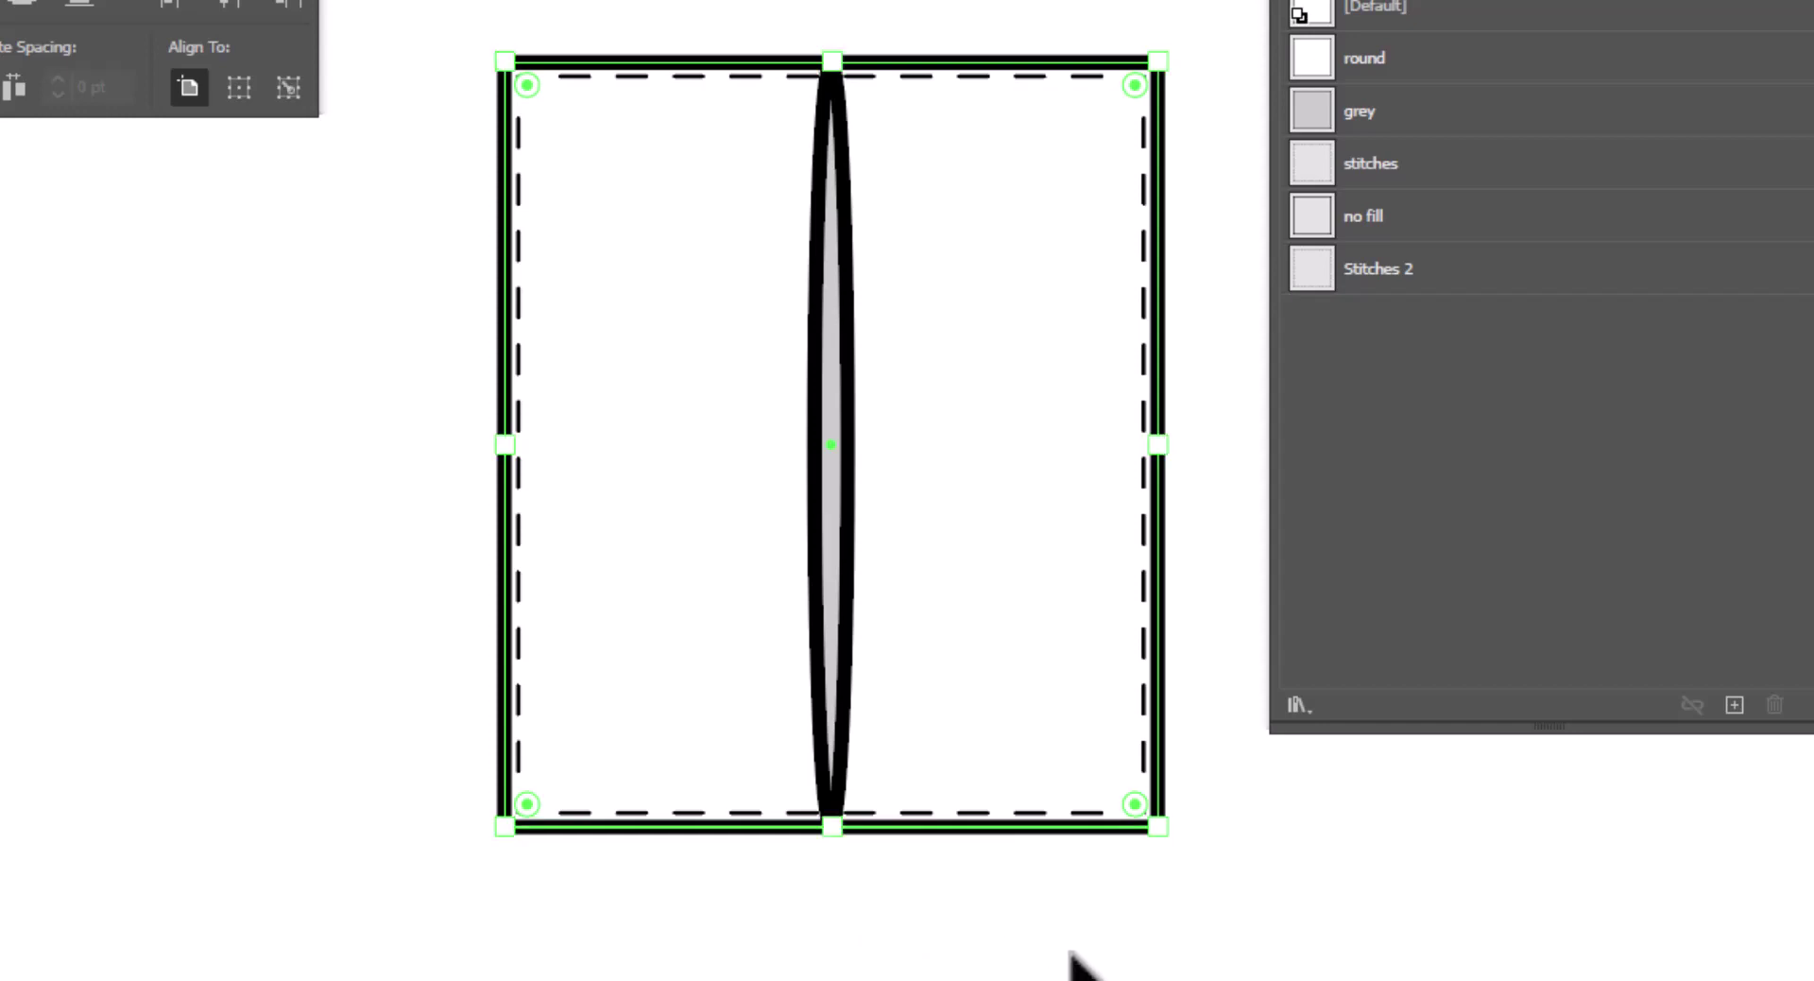
key(a)
key(v)
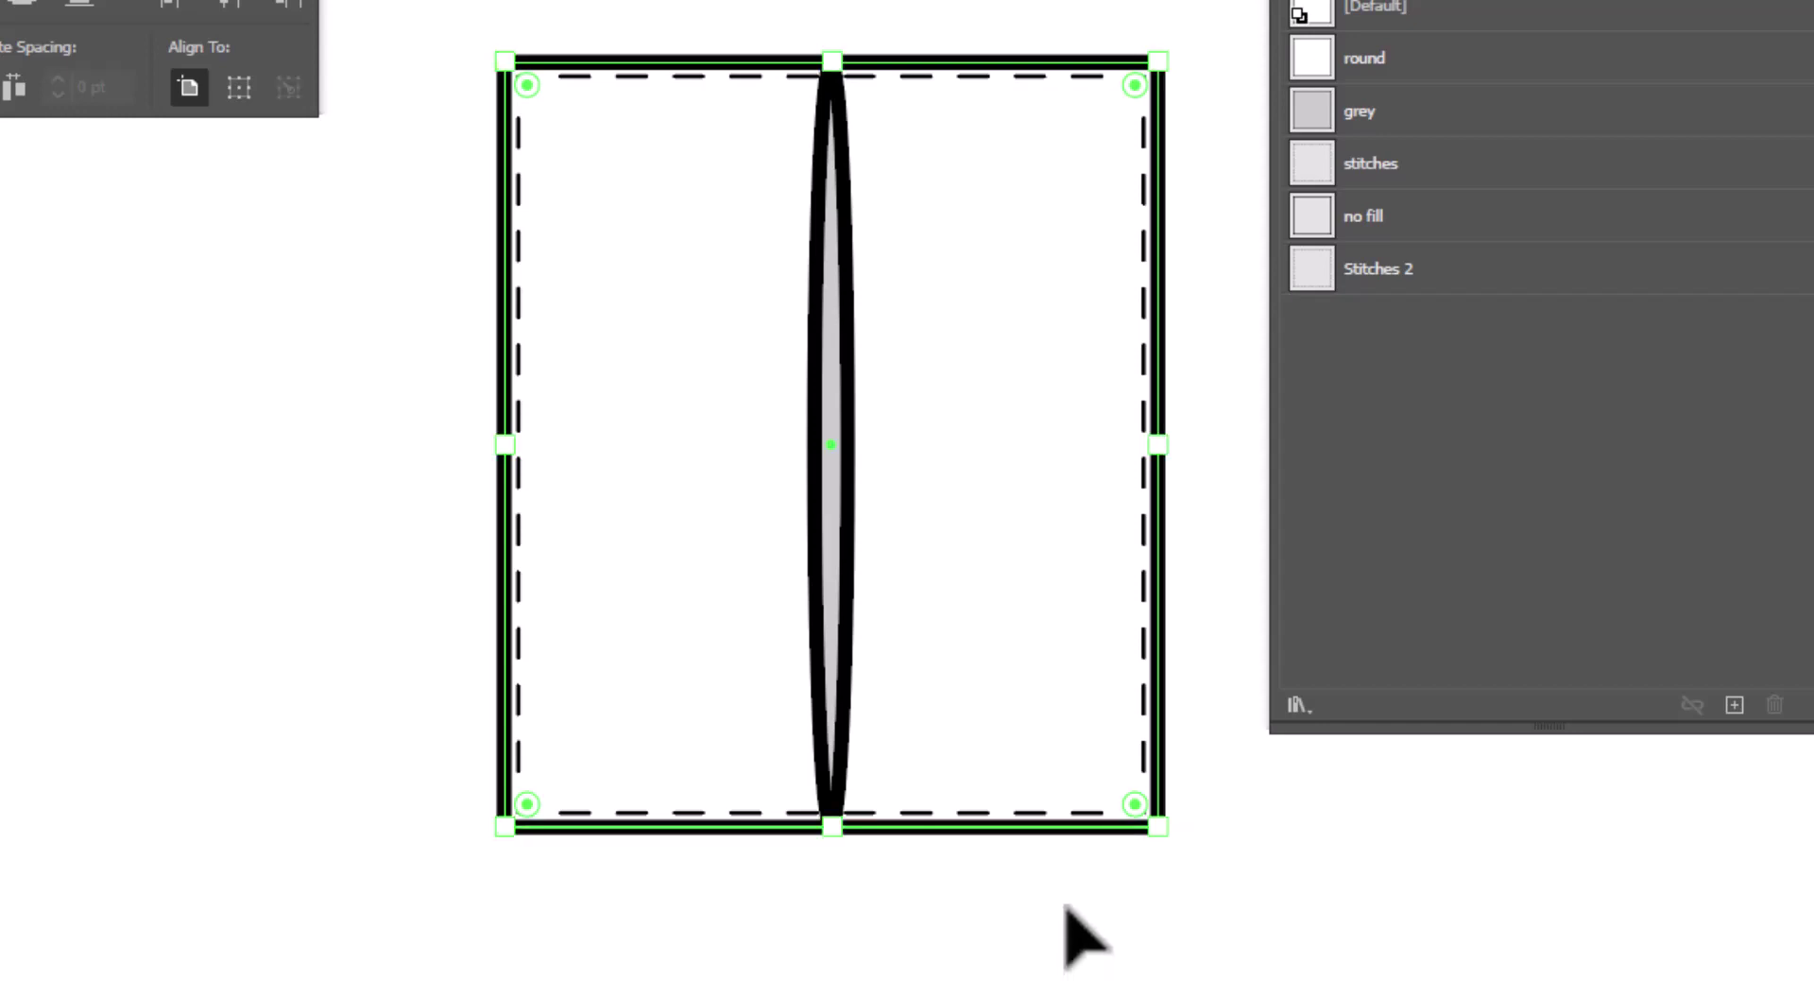
key(Left)
key(Left)
key(Left)
key(Left)
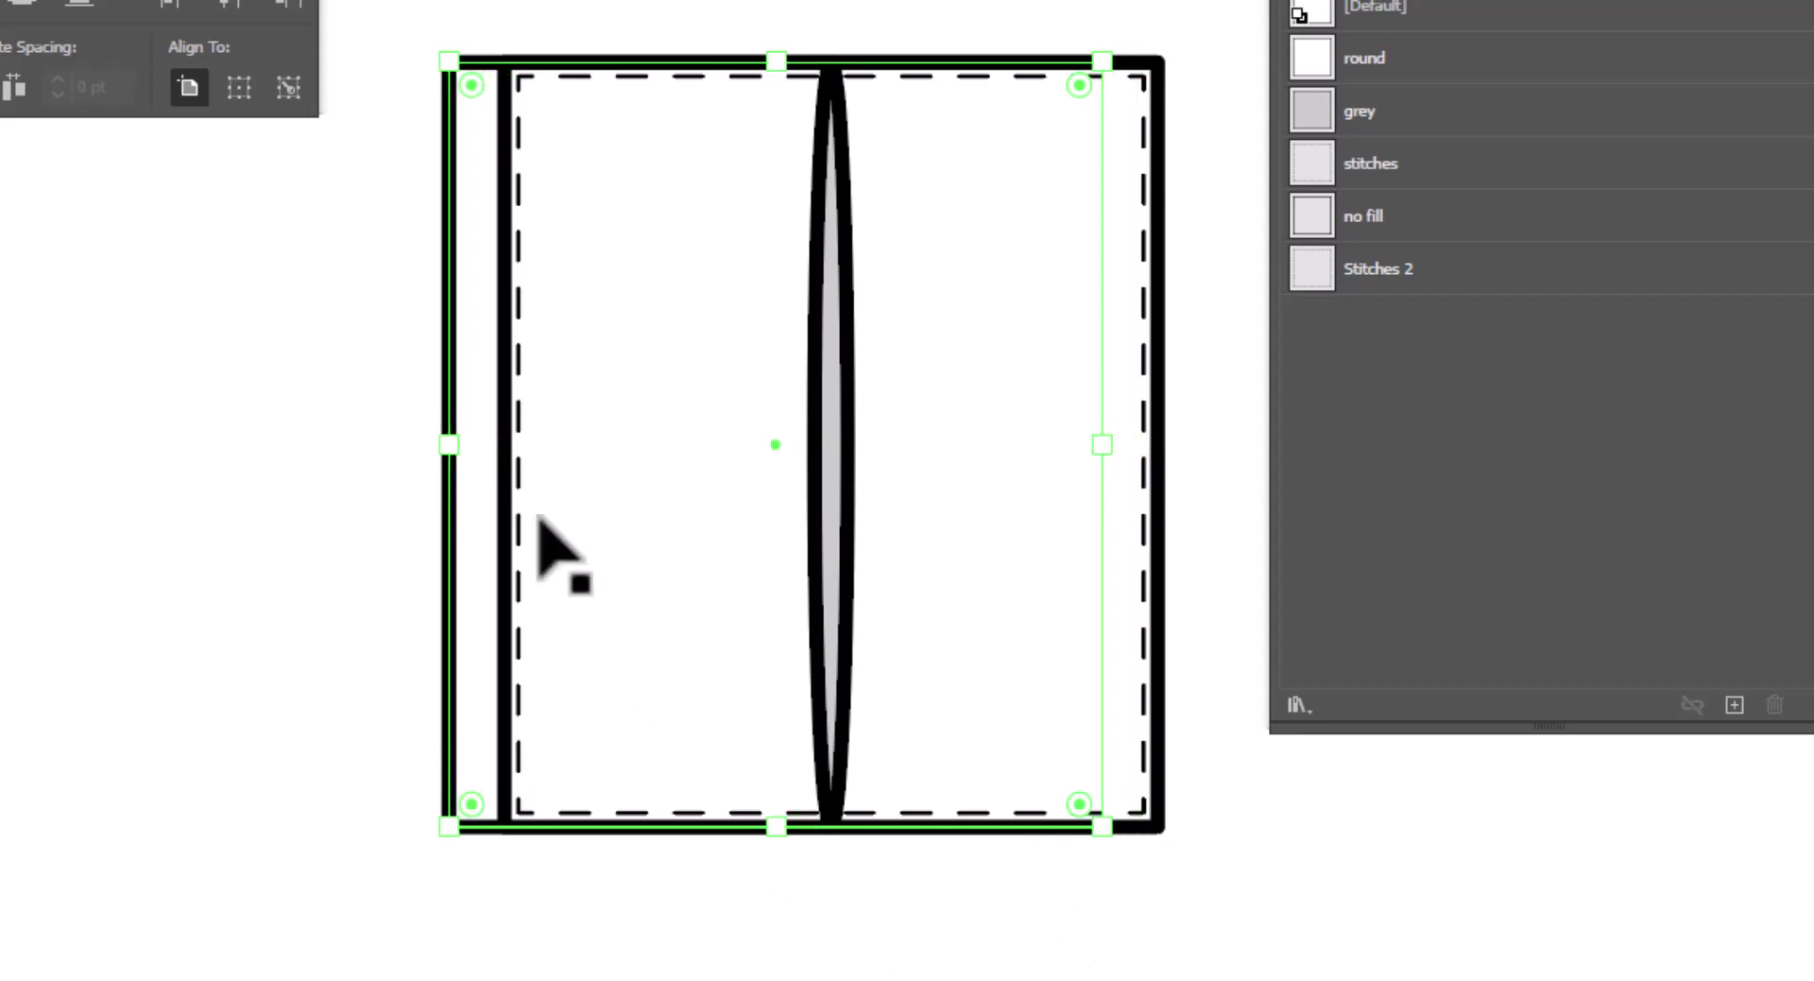
Apply the grey graphic style to the shifted copy and add two anchor points near its bottom-left corner.
click(1372, 111)
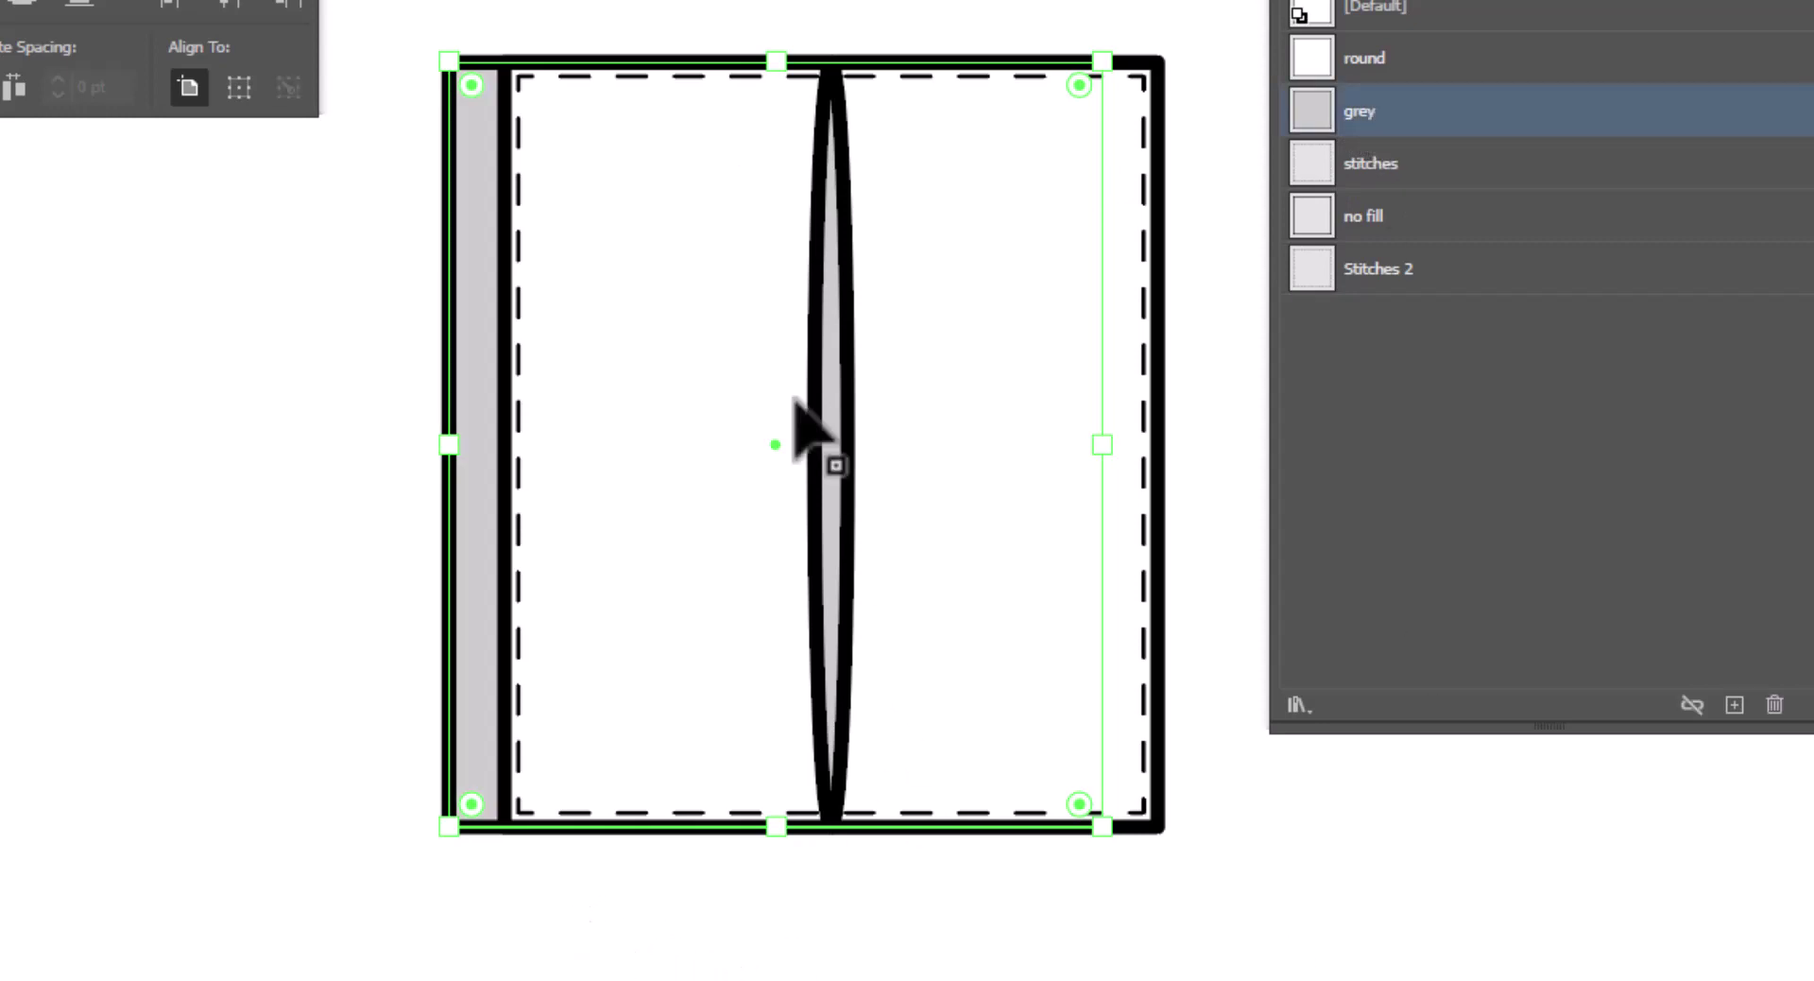
click(635, 968)
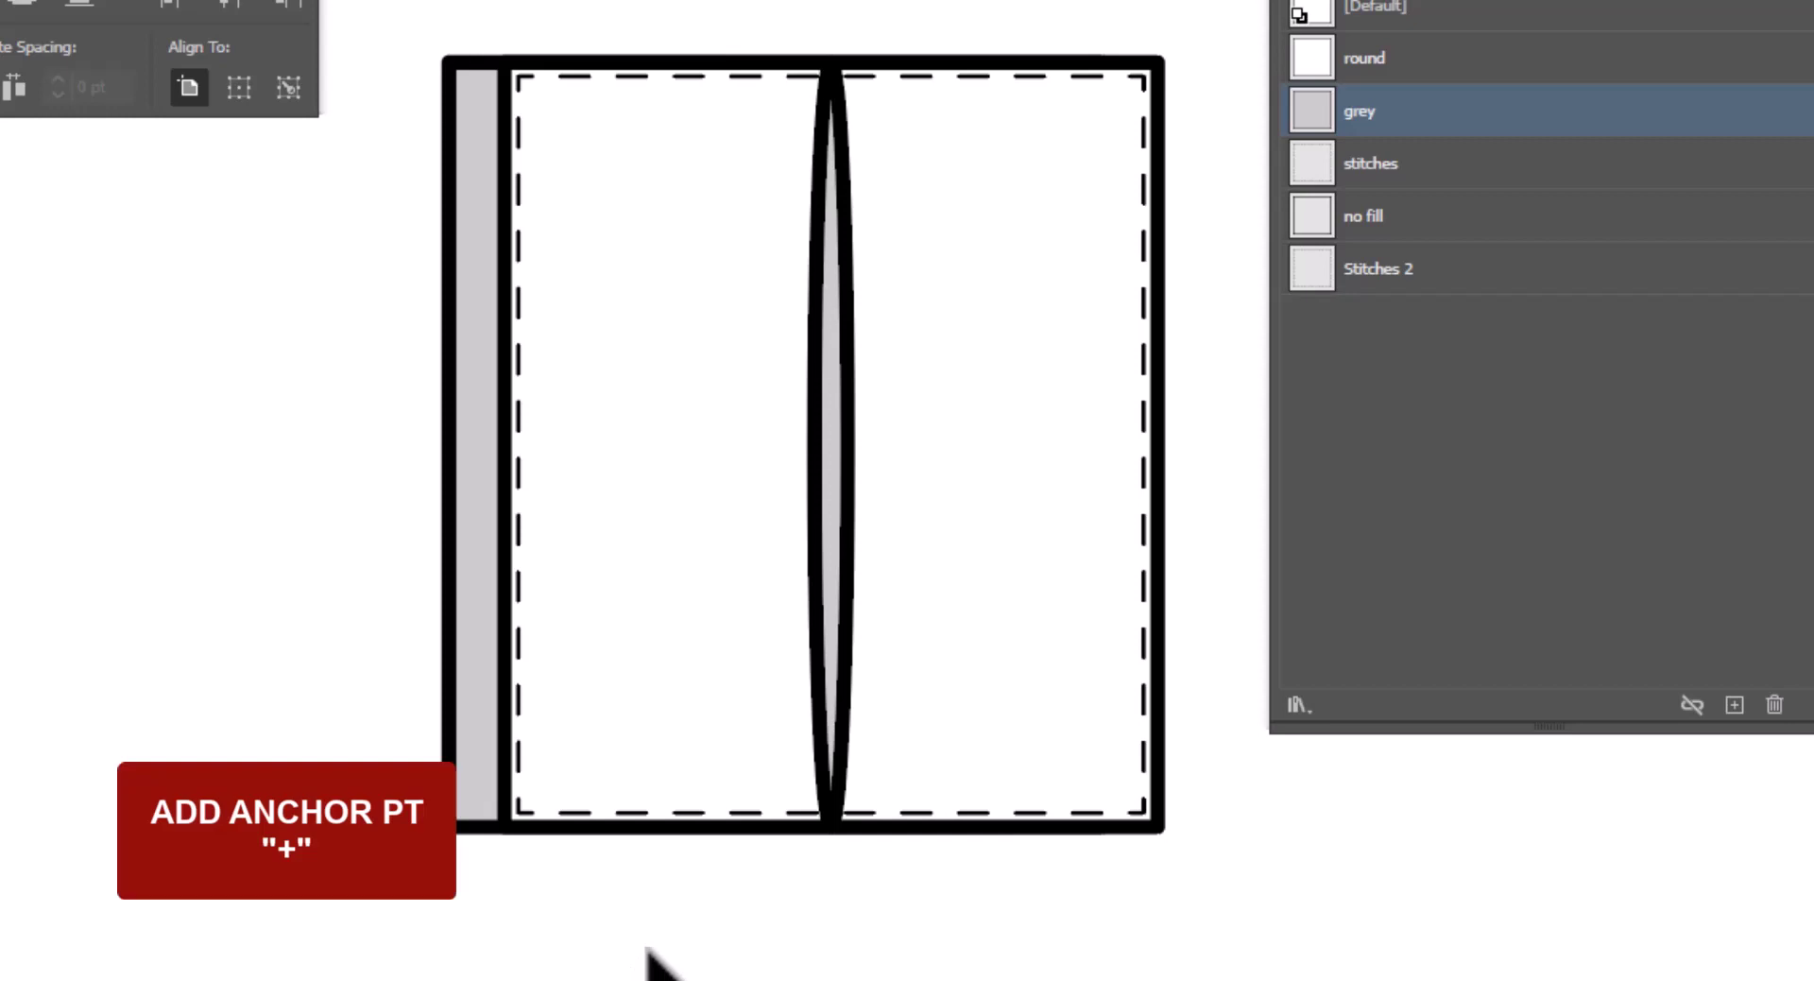
key(plus)
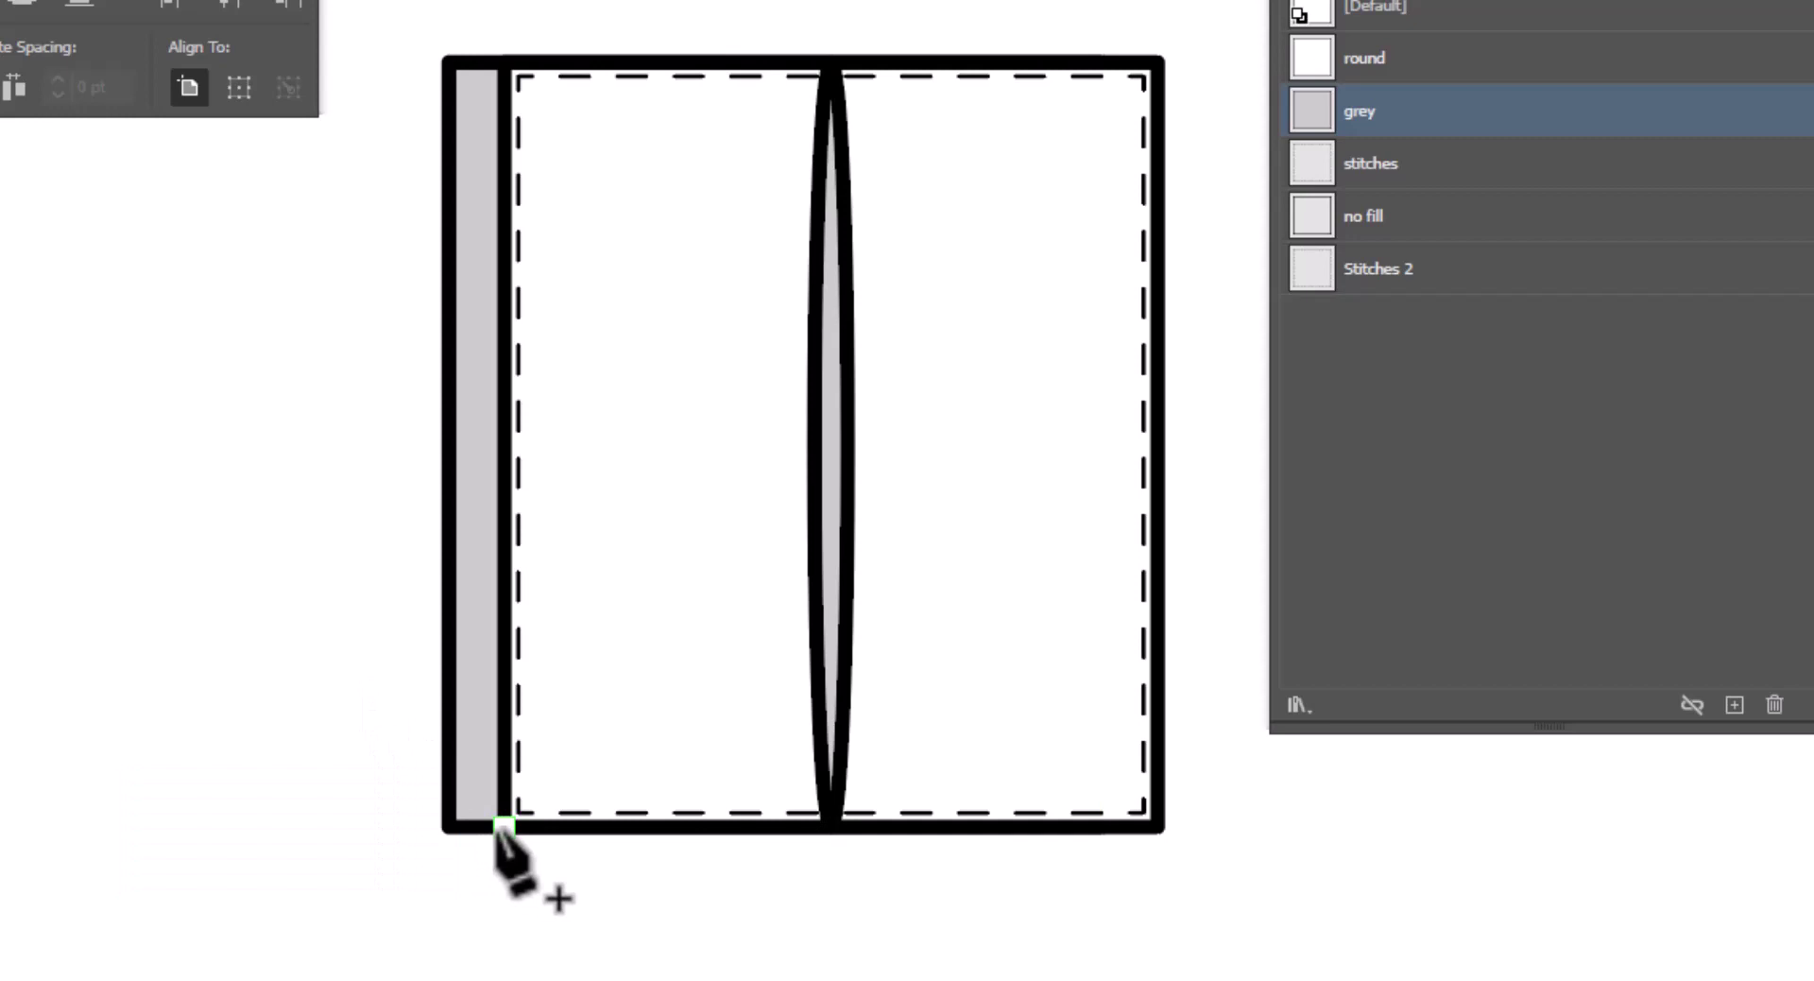
click(501, 828)
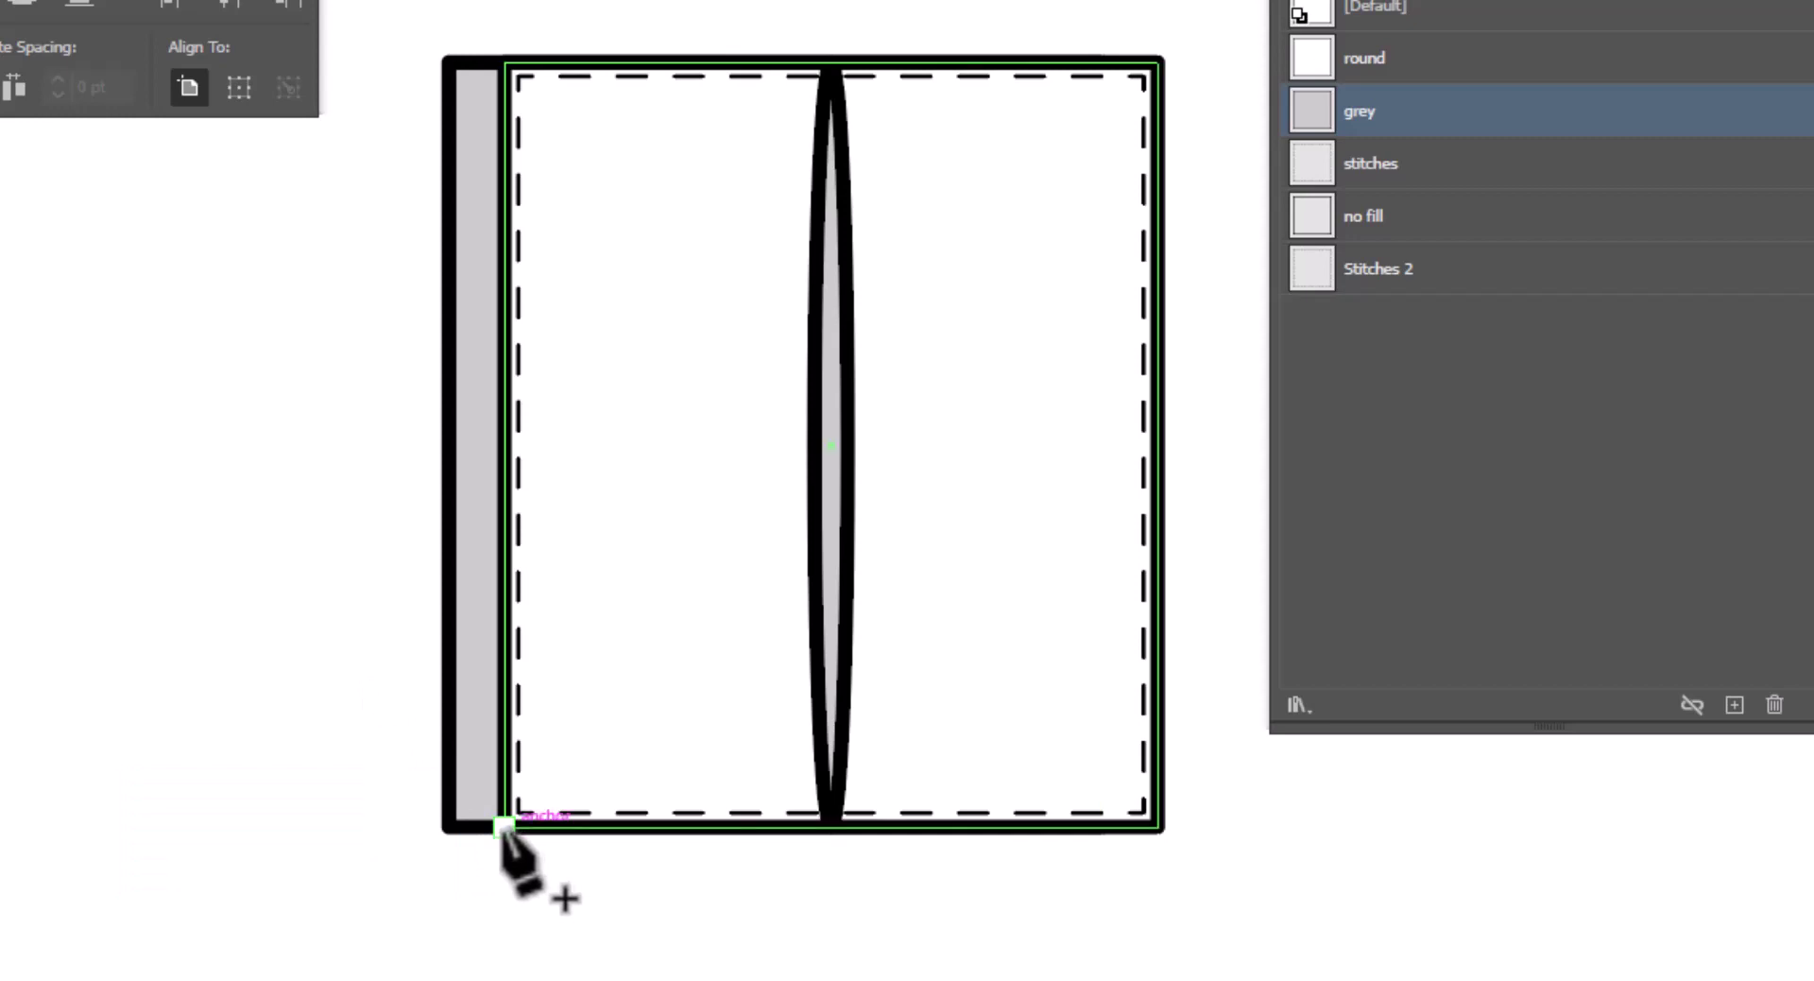
click(493, 828)
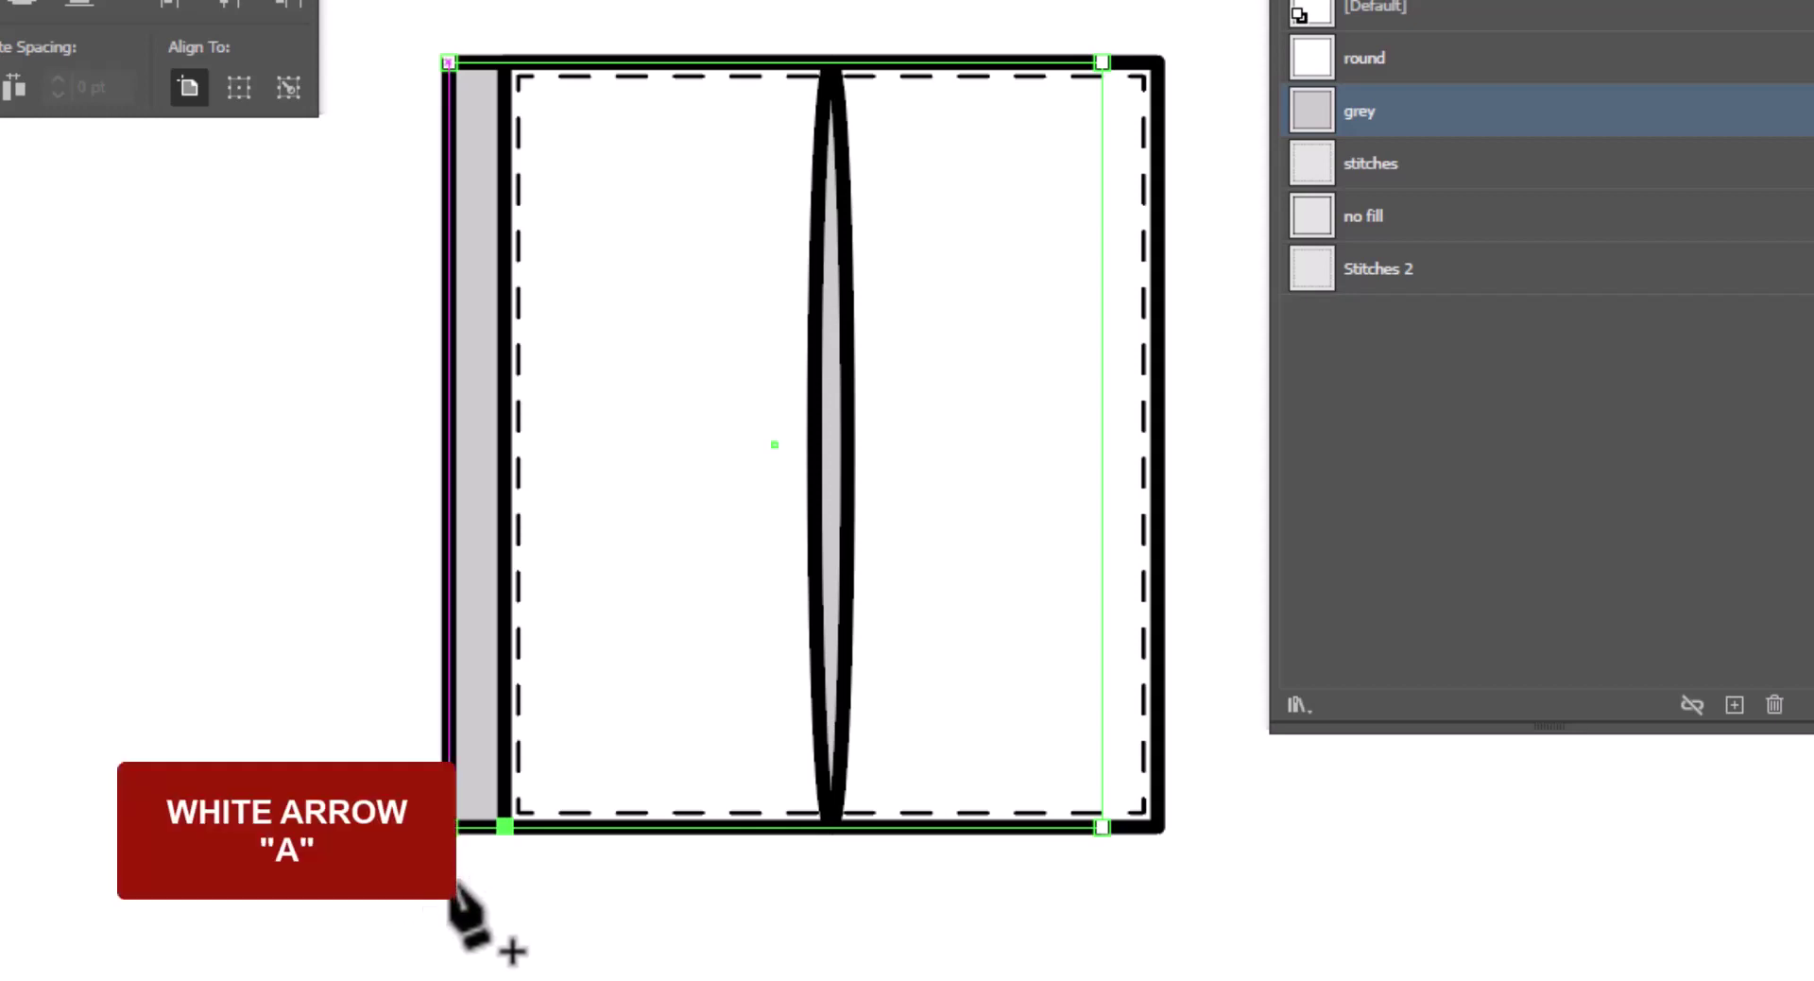
Raise the strip's bottom-left anchor and pull its top-left anchor right to the pocket's corner, tapering it.
key(a)
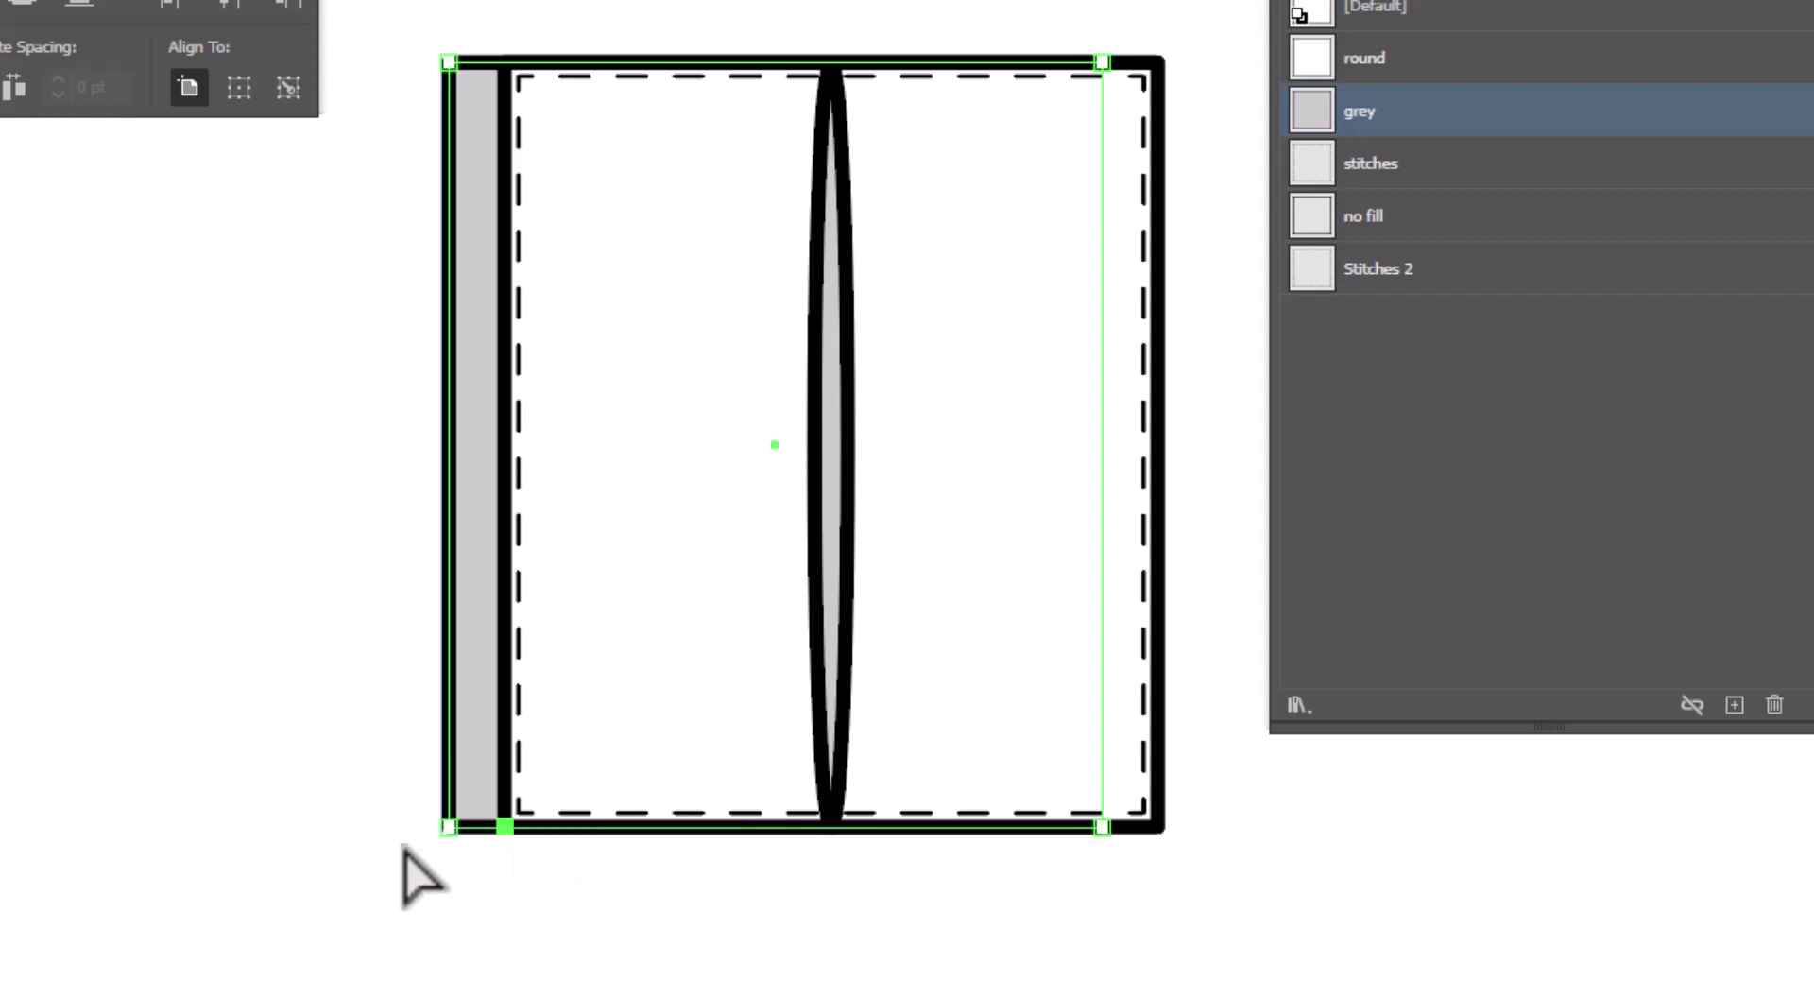
click(450, 827)
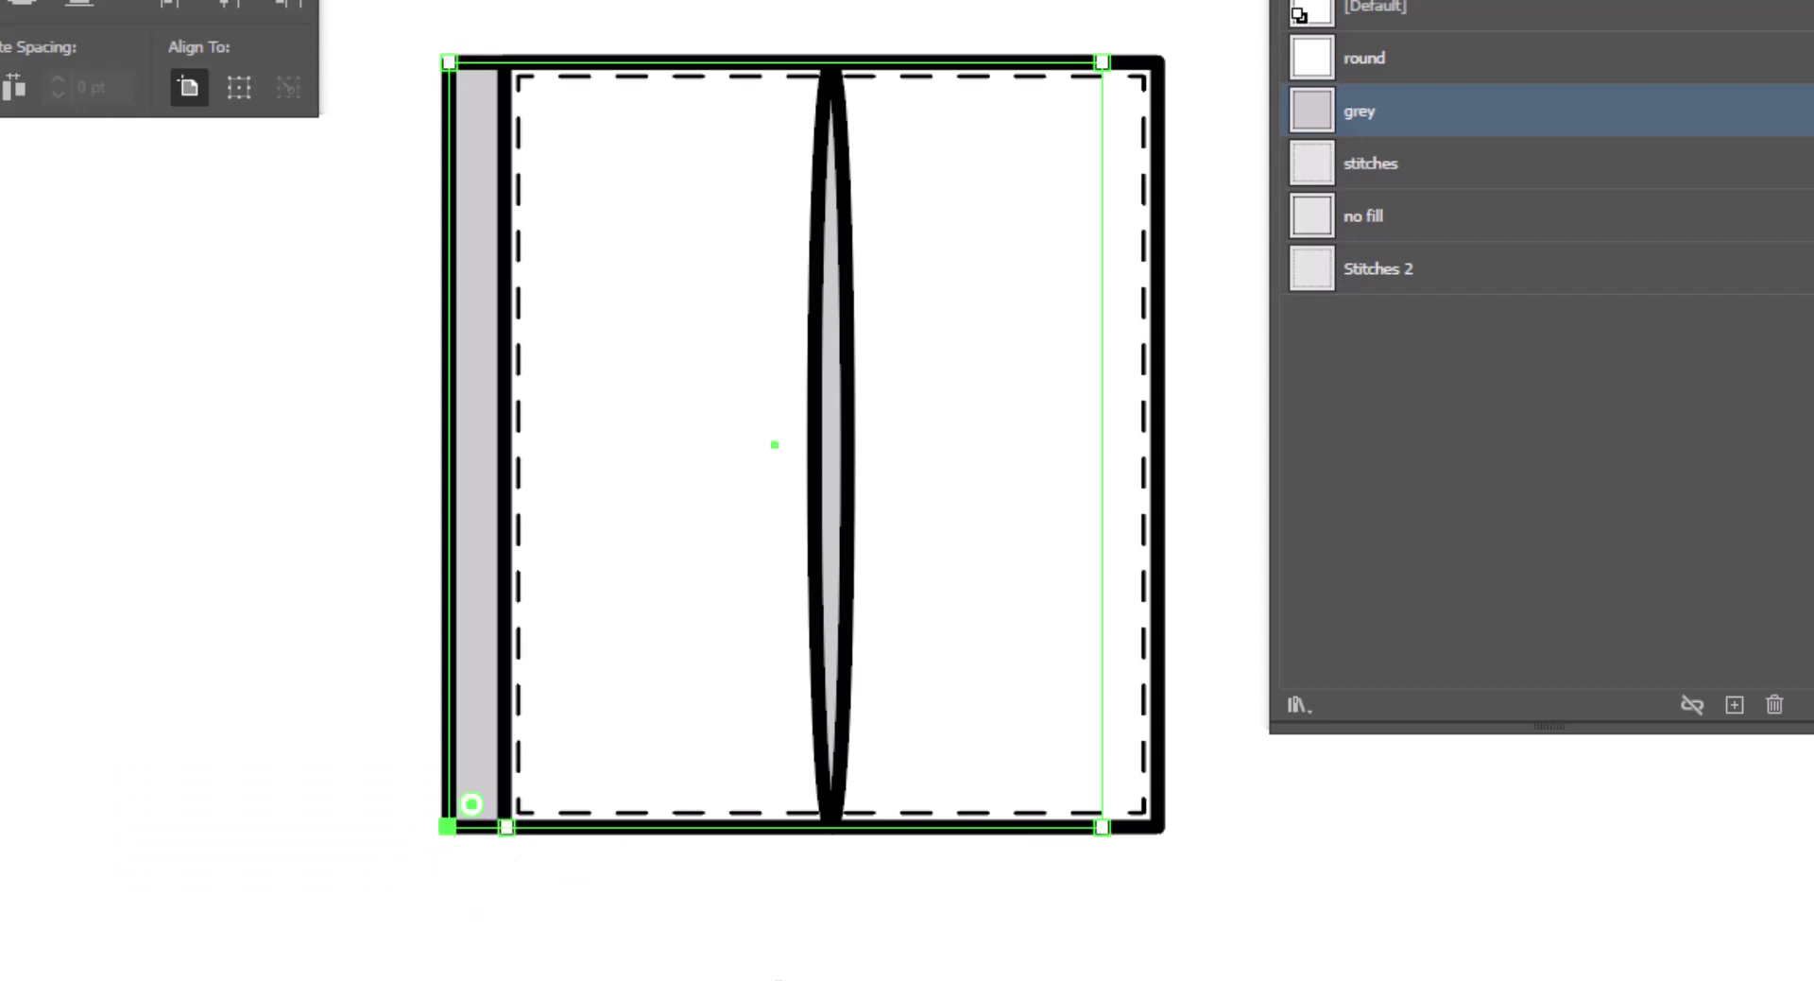
drag(450, 828, 448, 770)
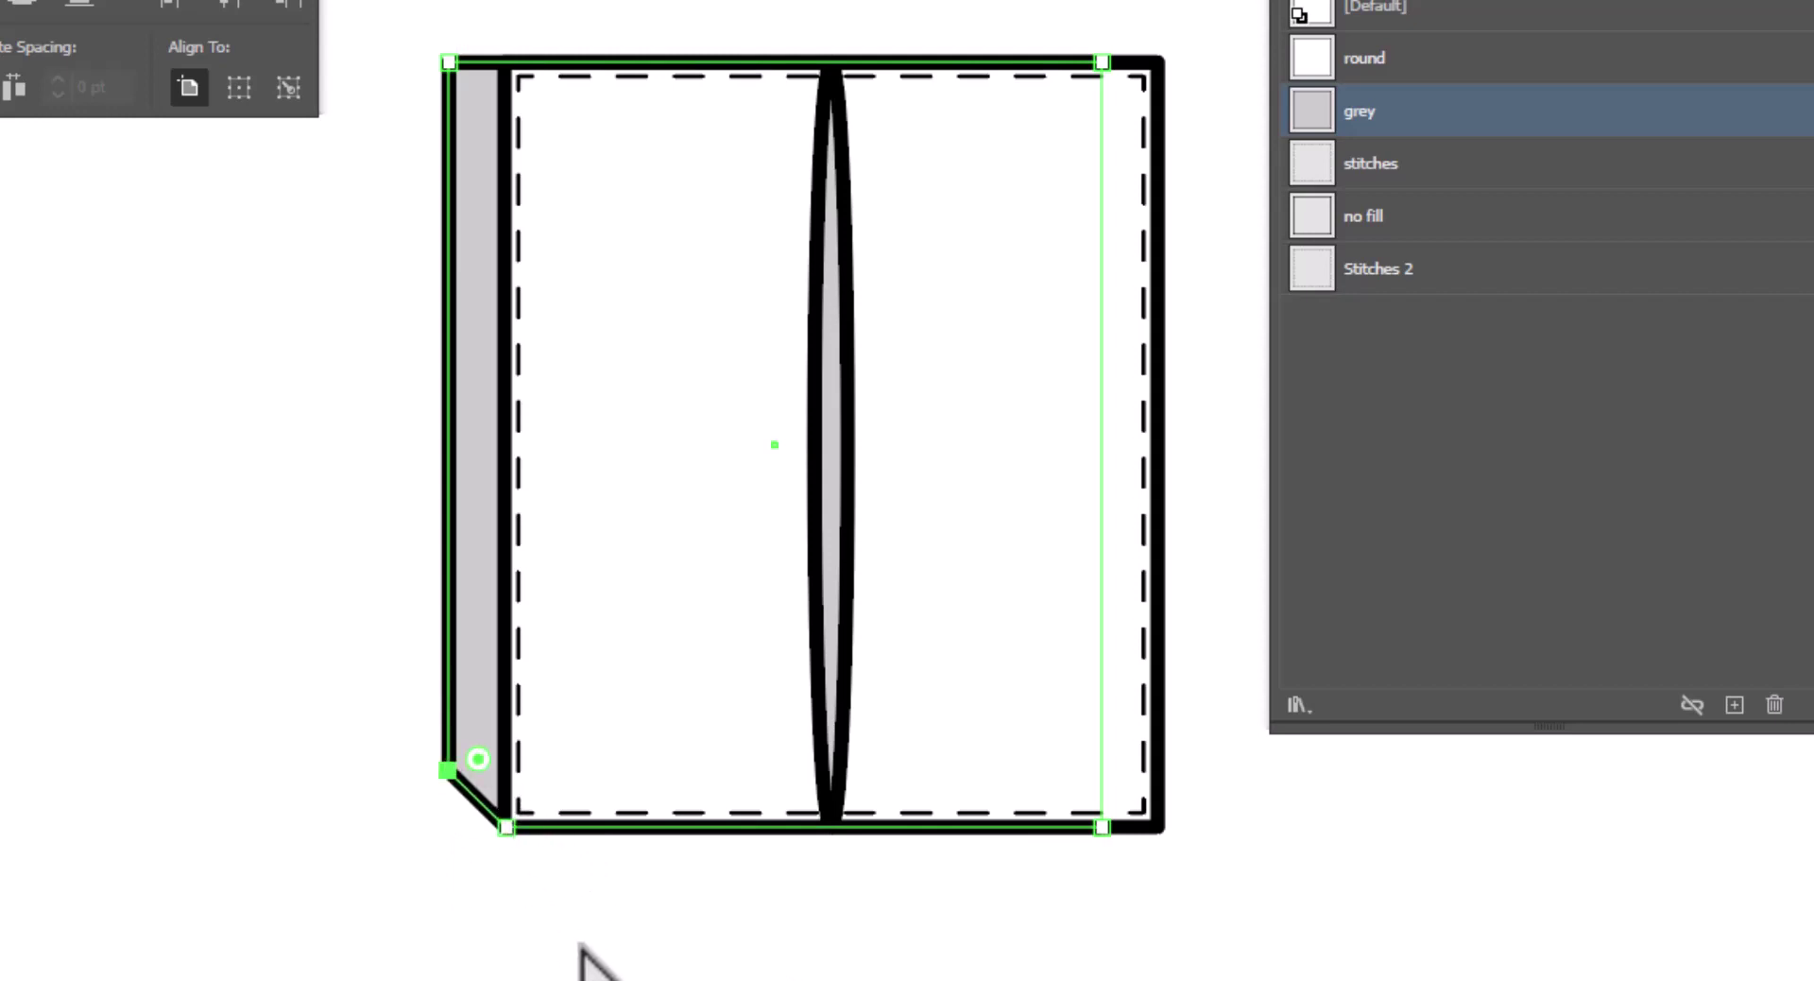
click(450, 64)
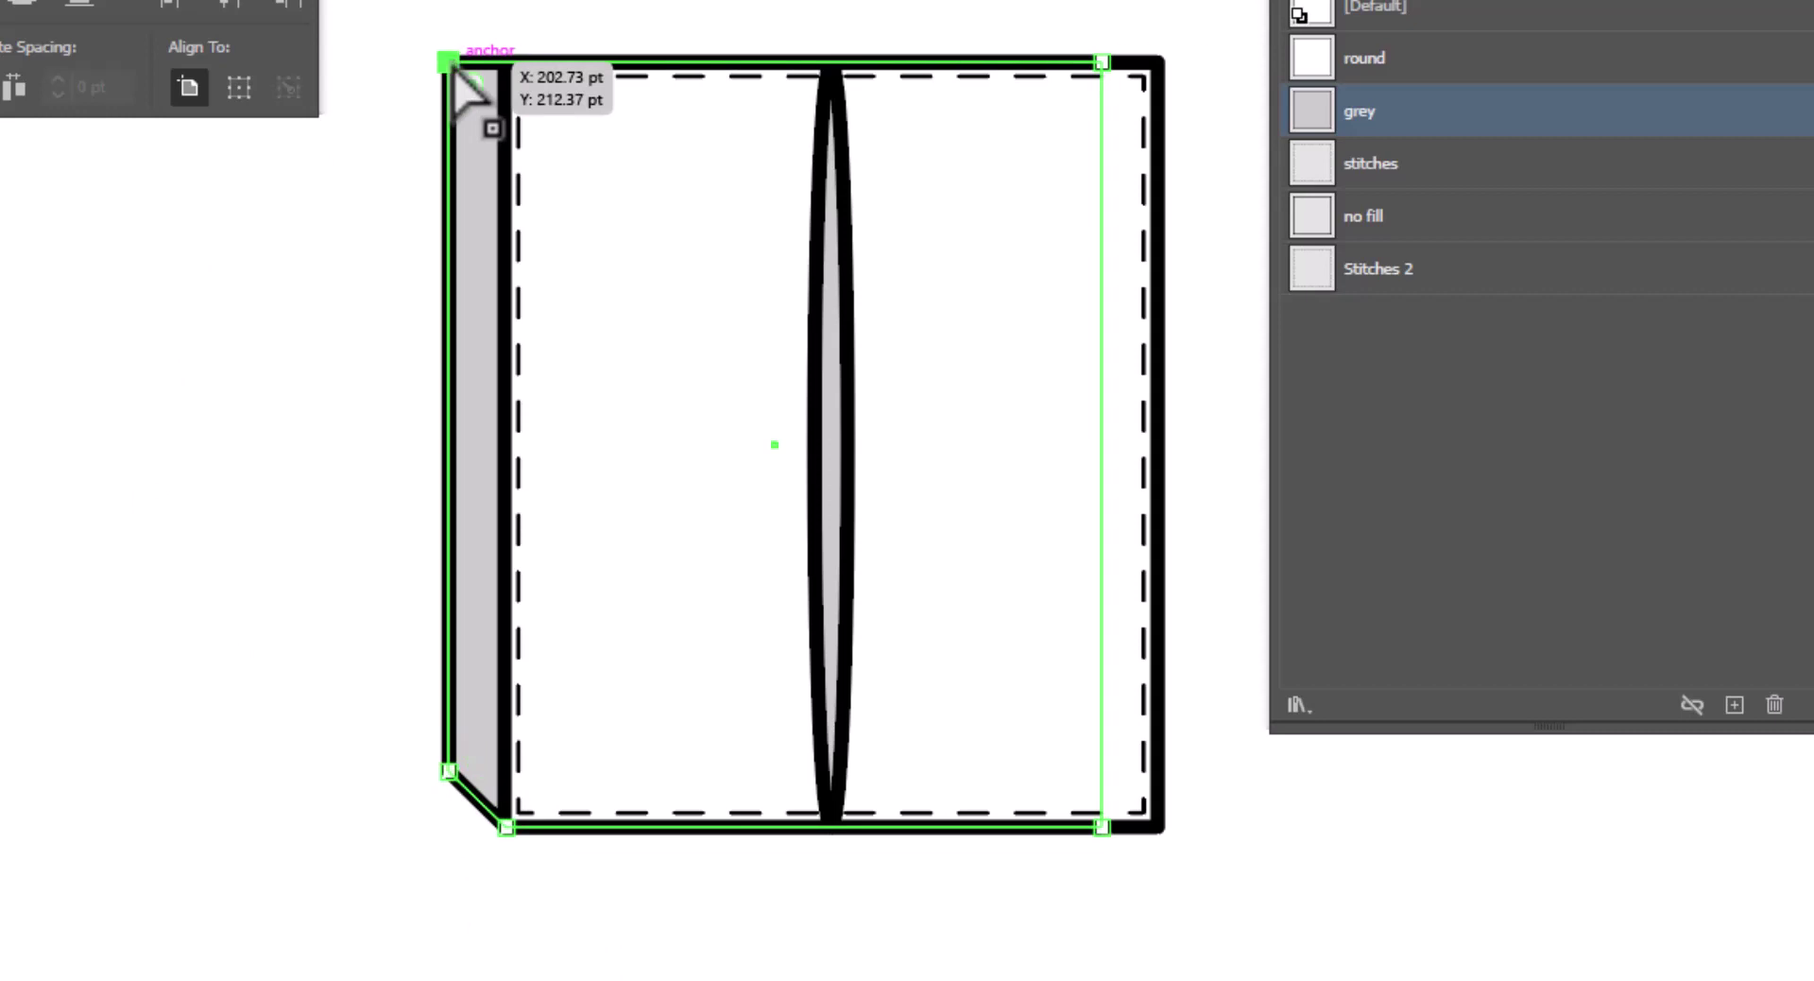
drag(451, 66, 502, 64)
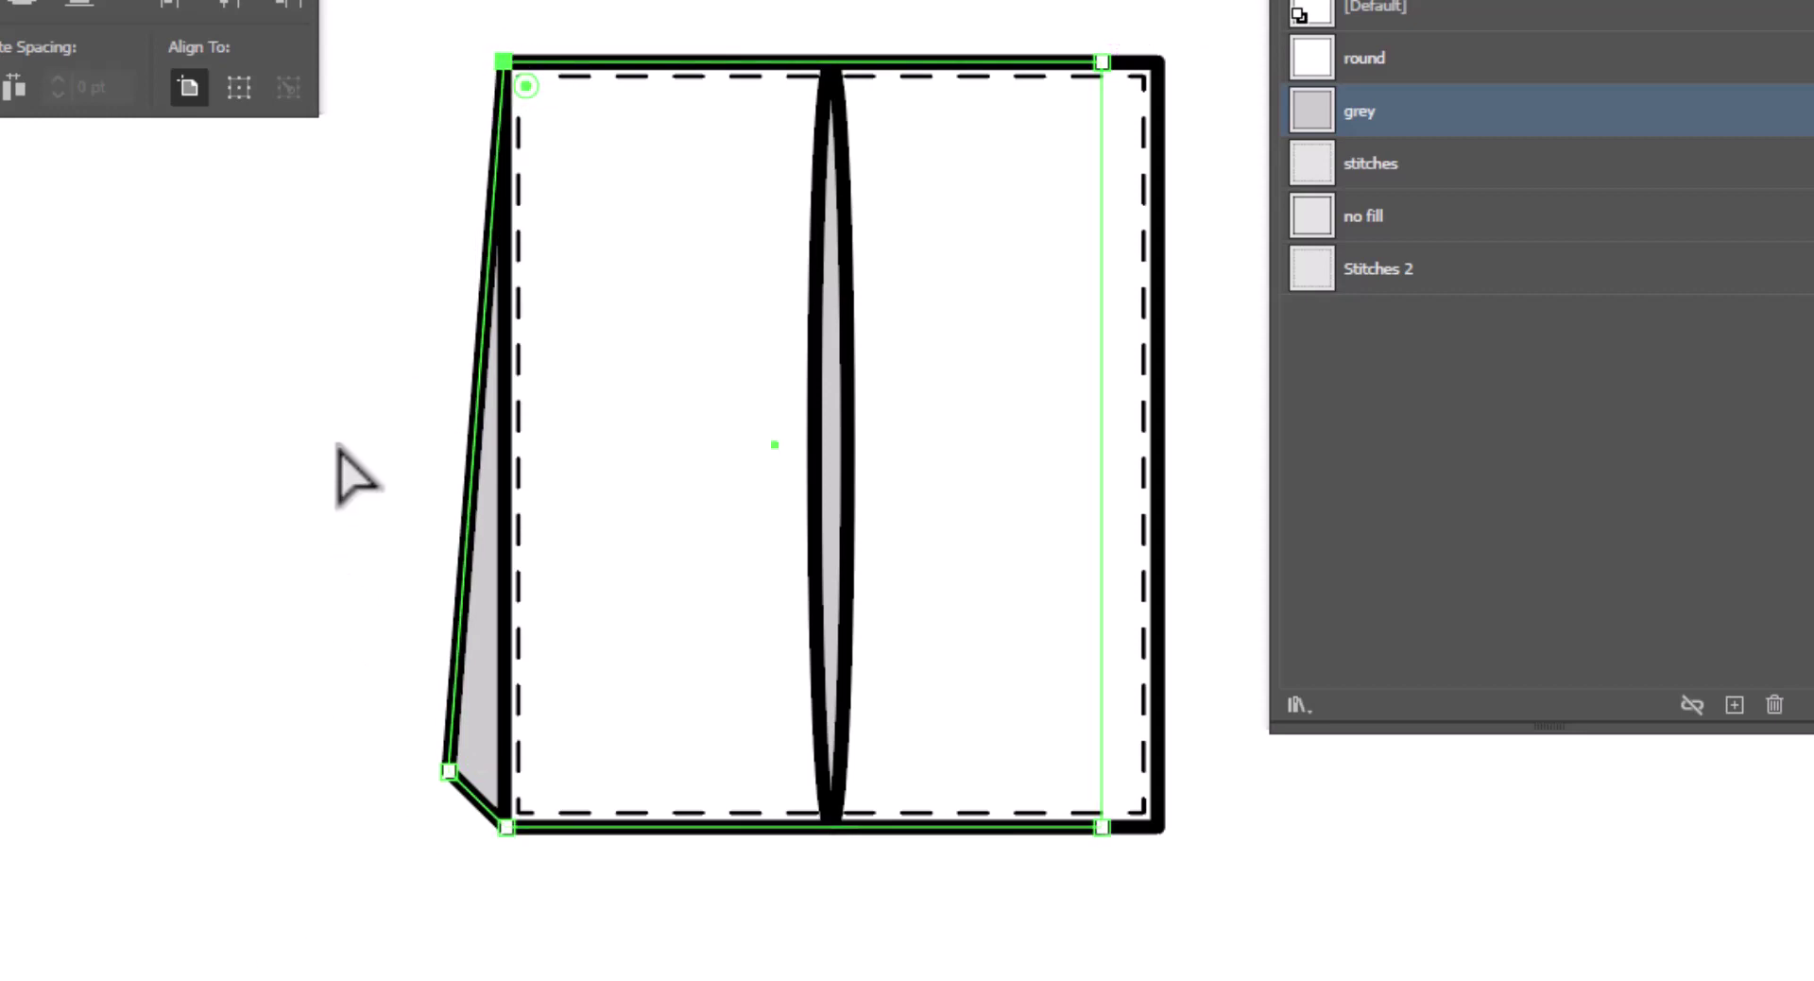
shift+click(501, 699)
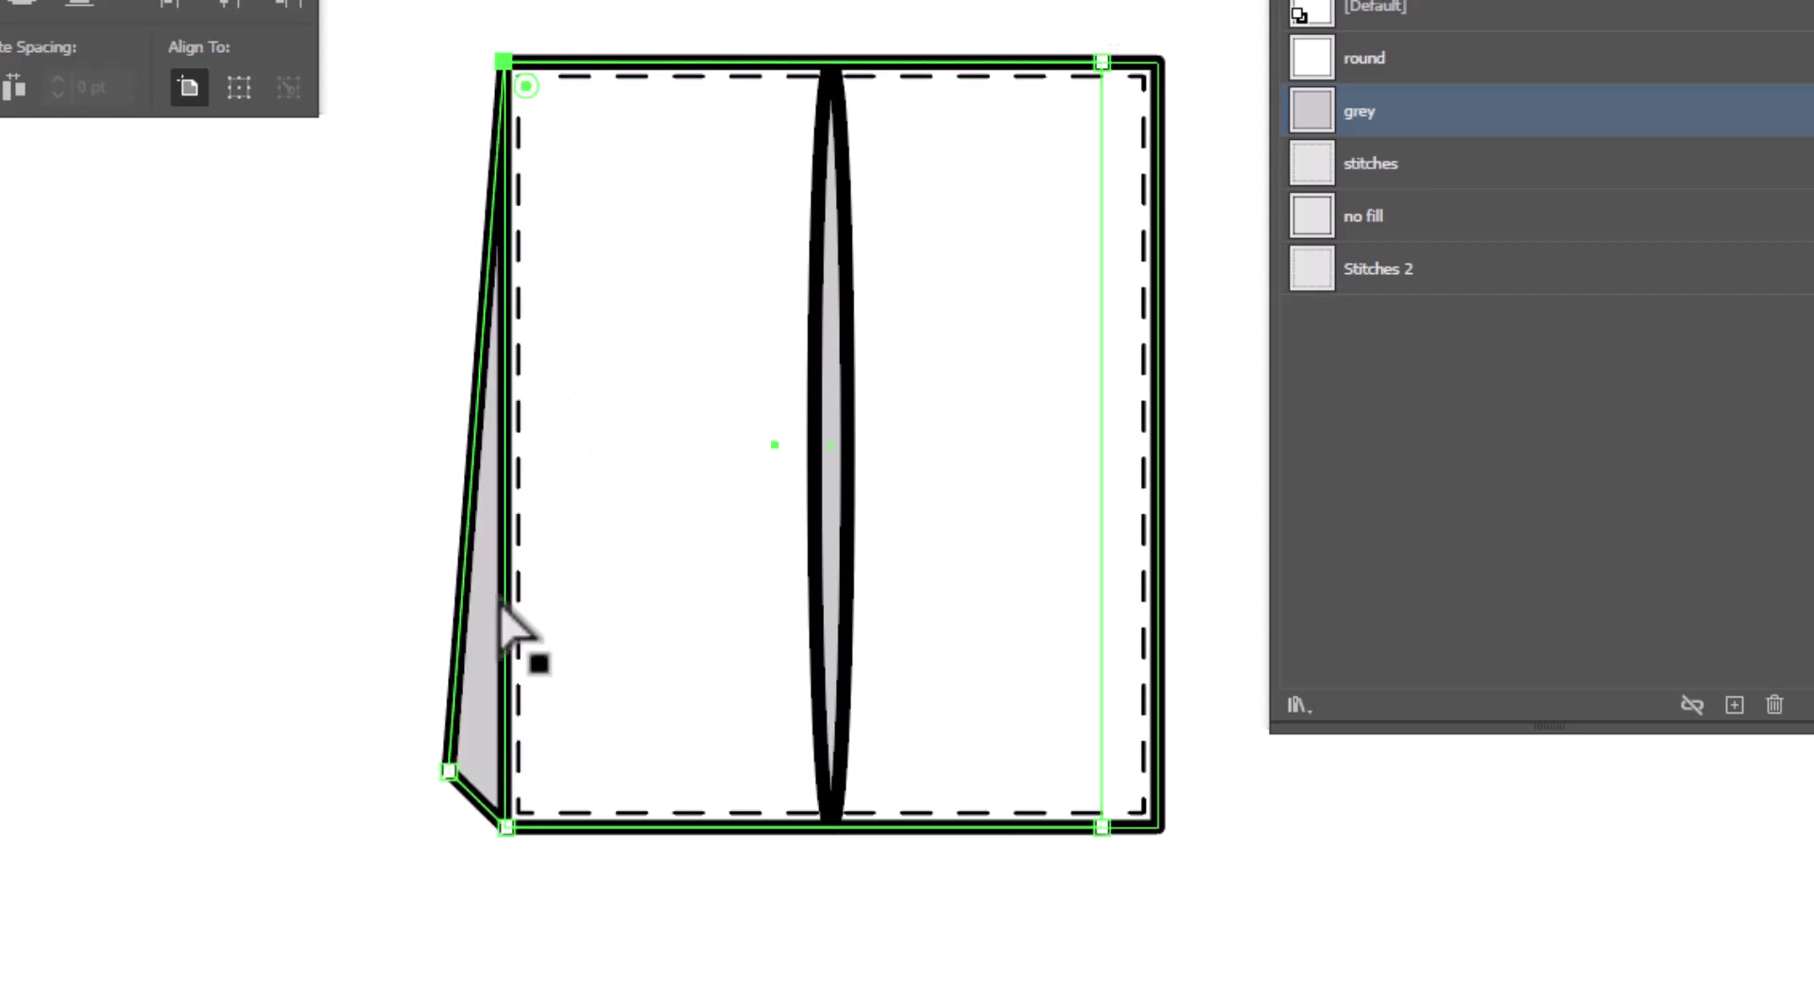
shift+click(482, 647)
click(217, 784)
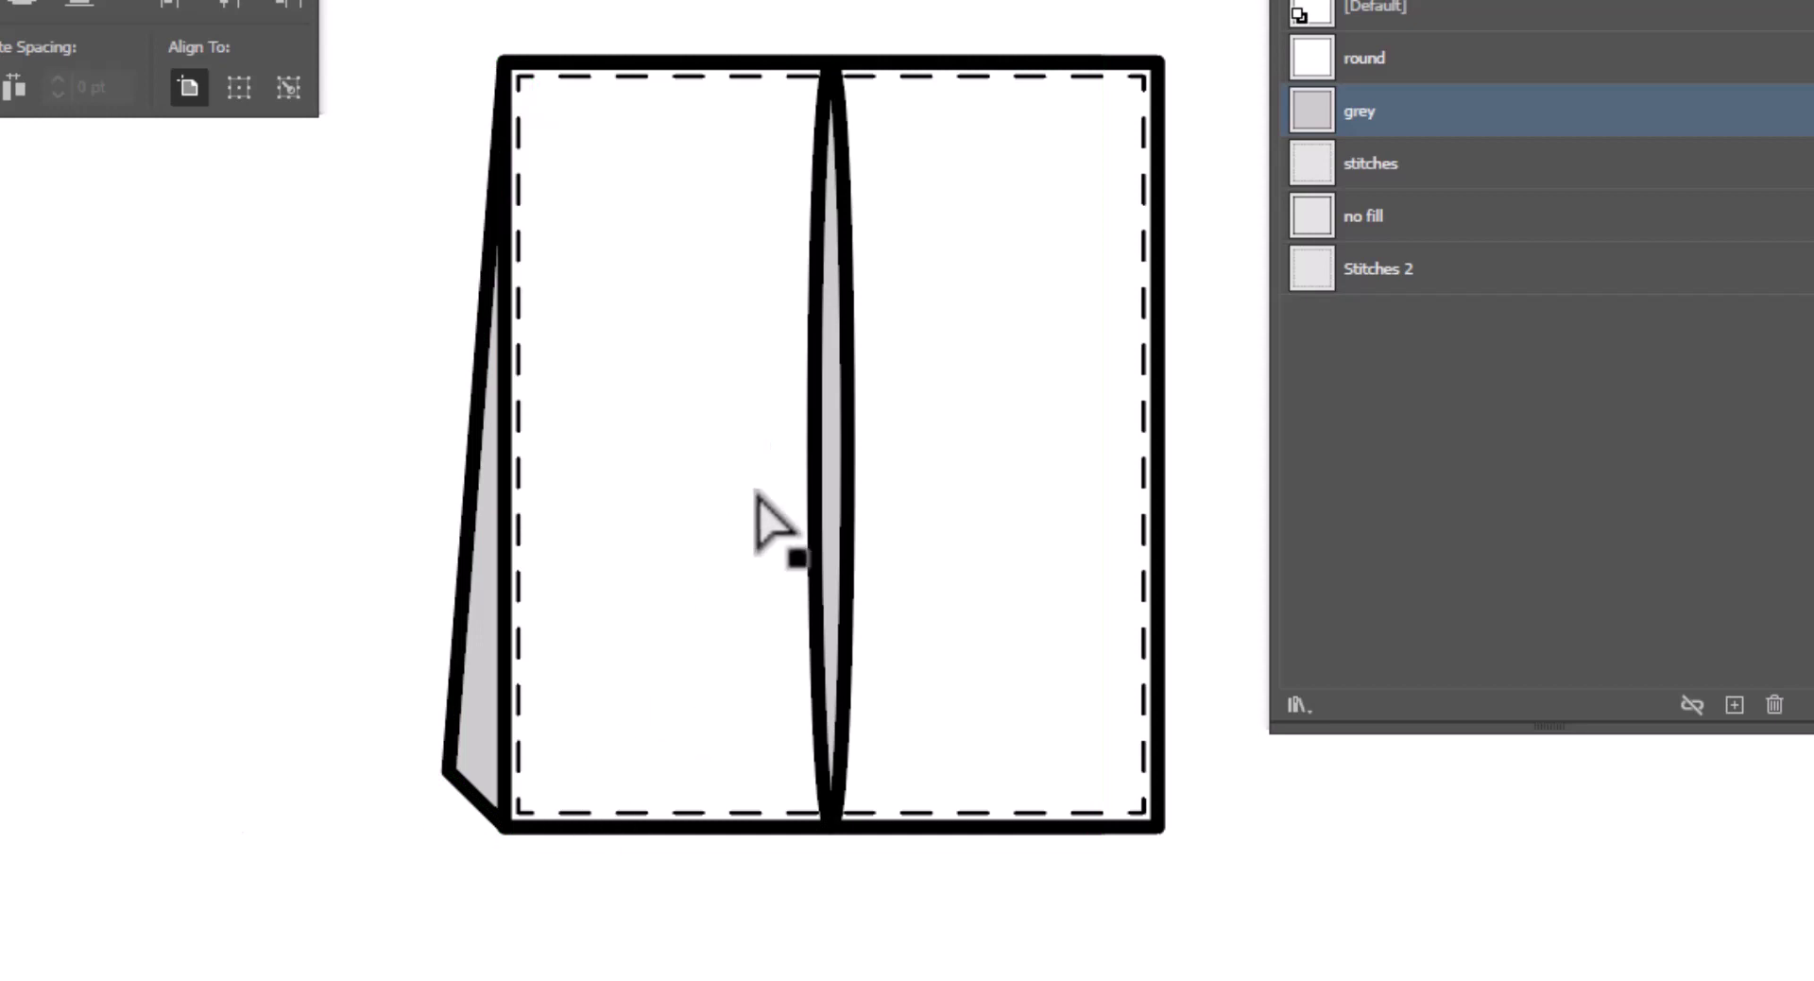
click(803, 473)
drag(911, 349, 870, 426)
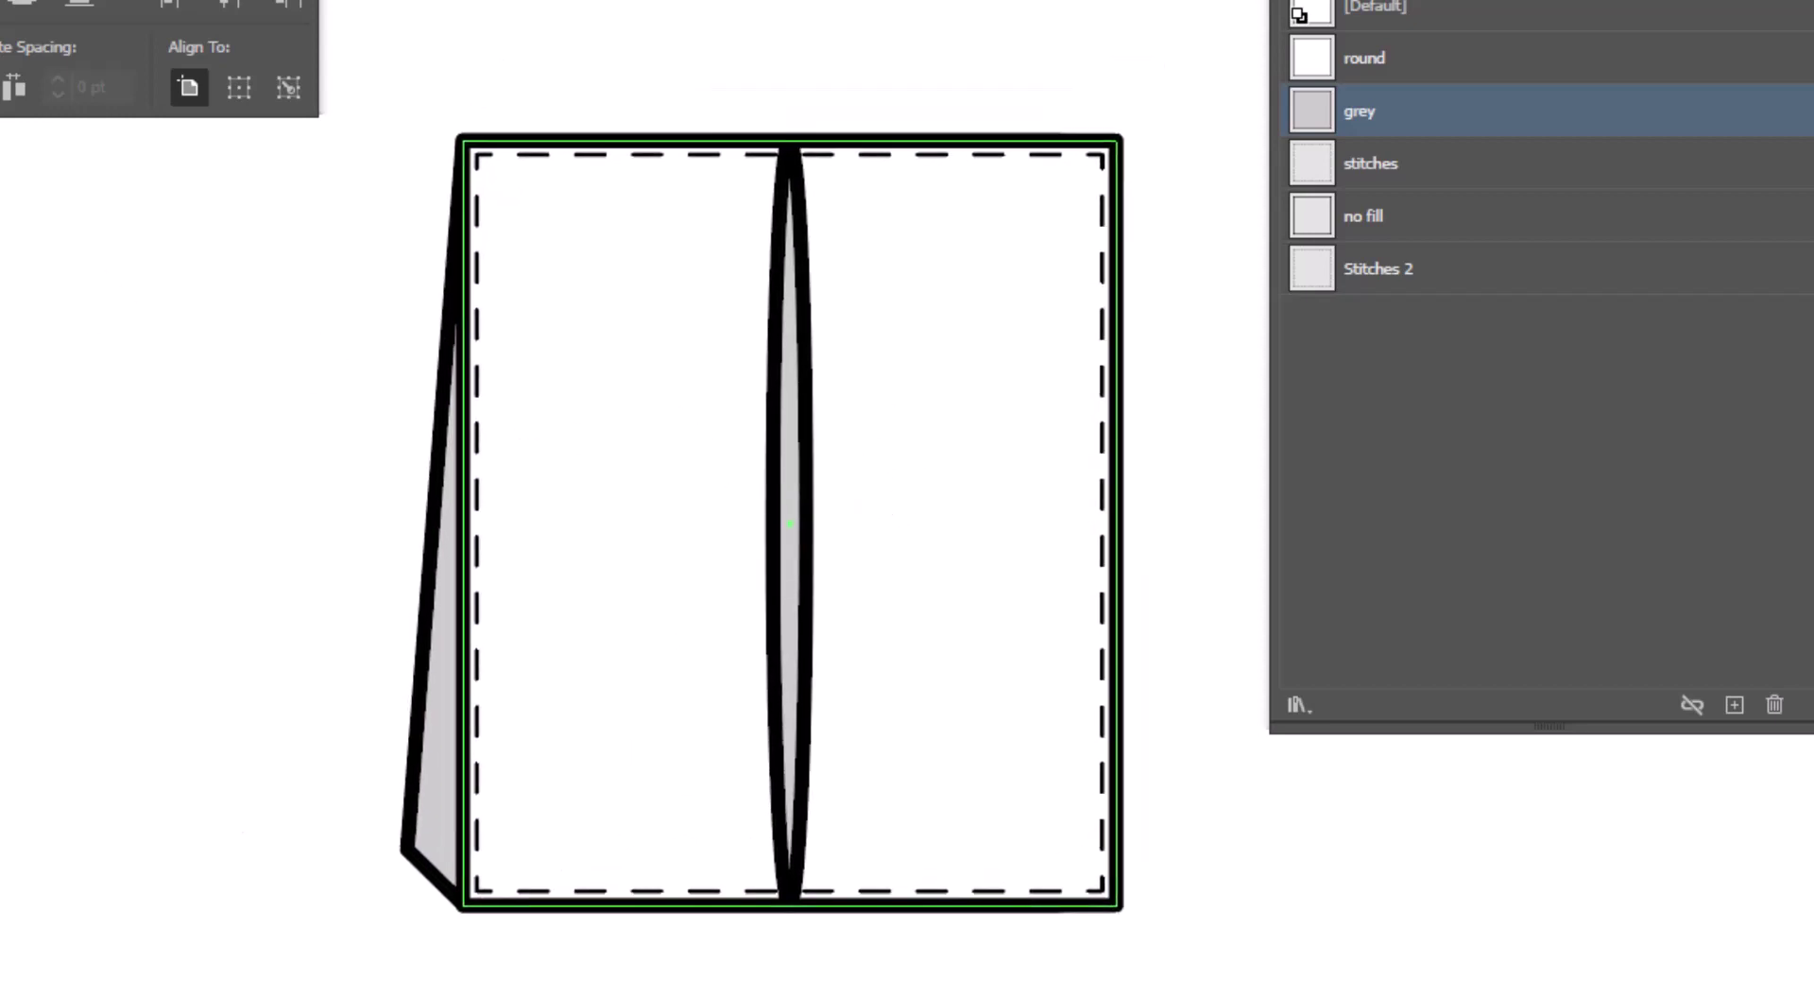
Create a 47 × 55 pt rectangle and move it over the top of the pocket.
key(ctrl+shift+a)
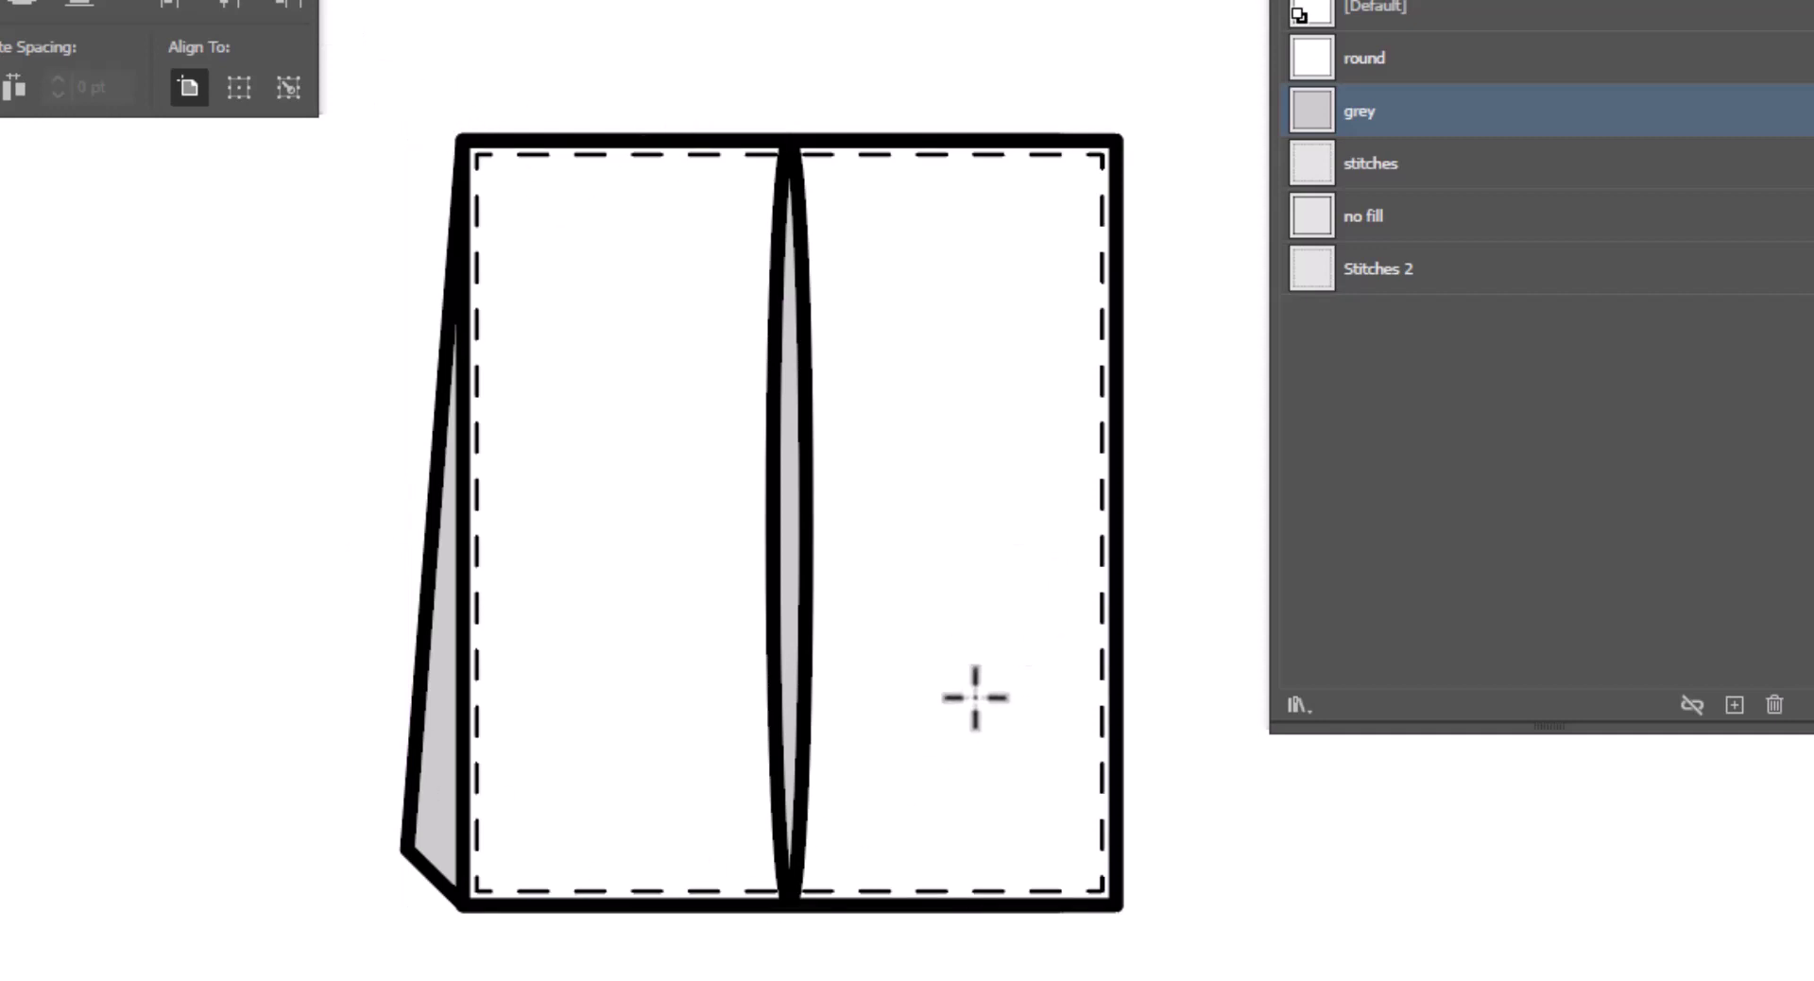
click(638, 29)
mouse_move(1011, 272)
mouse_down()
mouse_move(905, 220)
mouse_move(741, 16)
mouse_up()
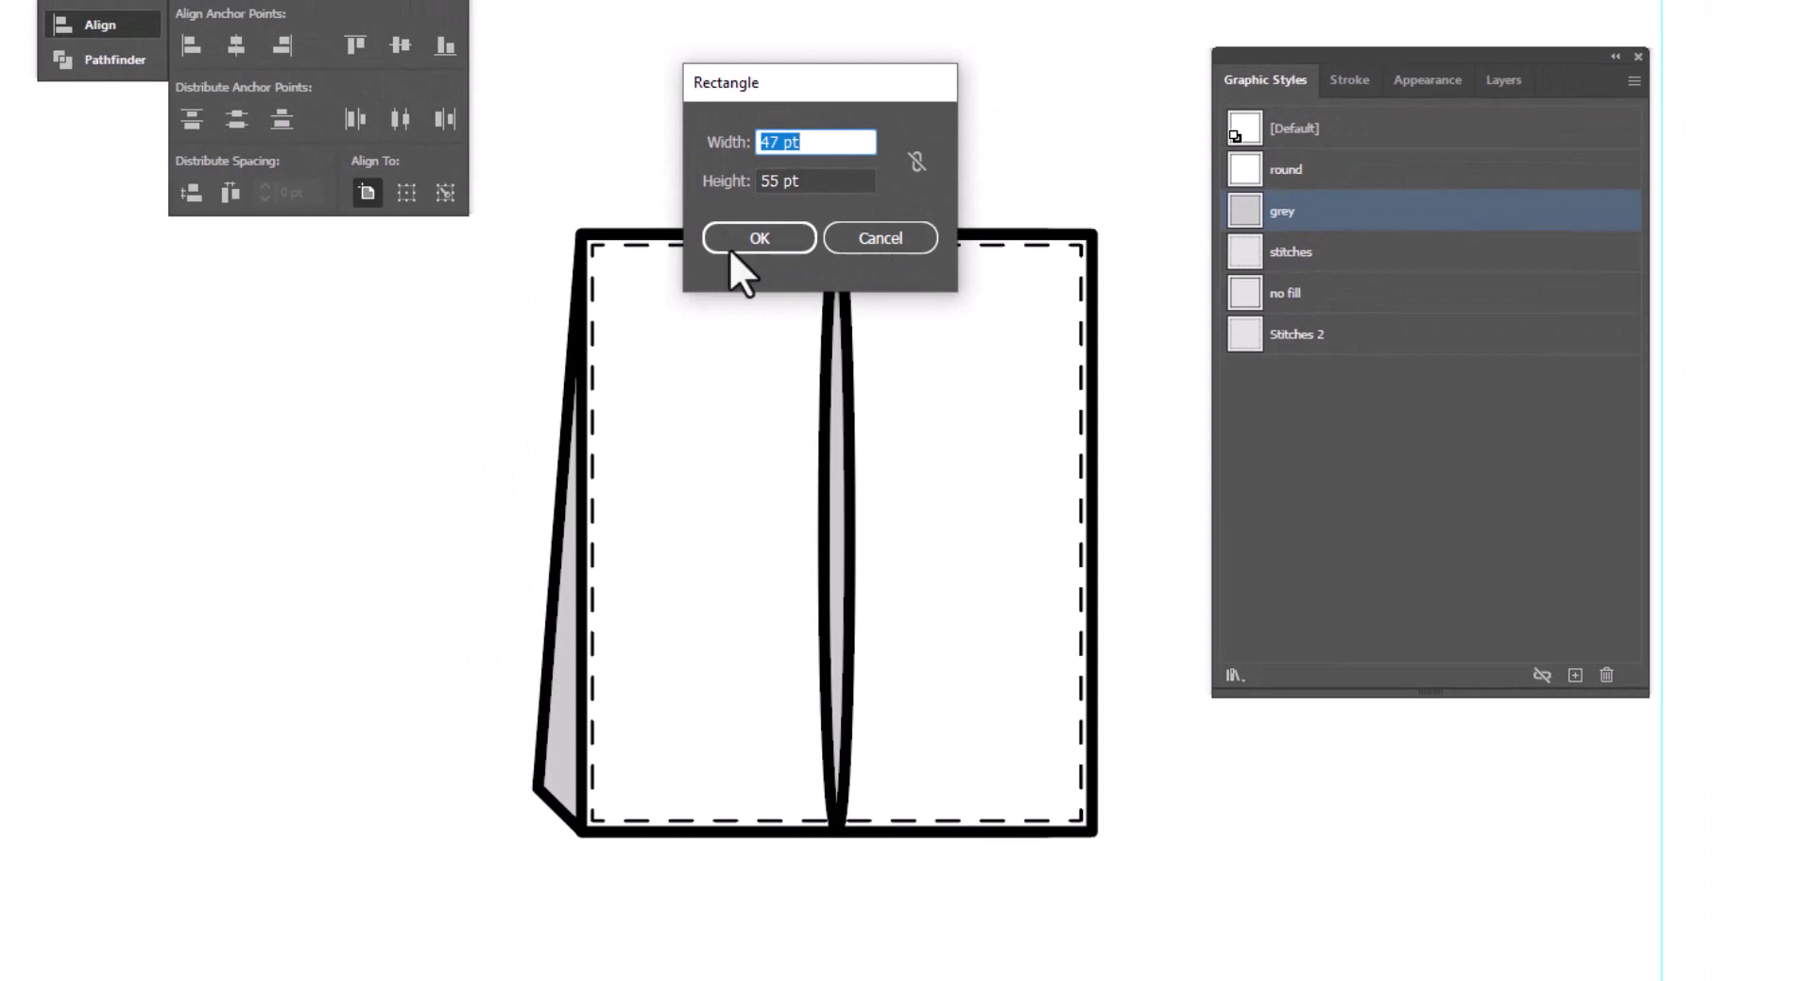
click(742, 241)
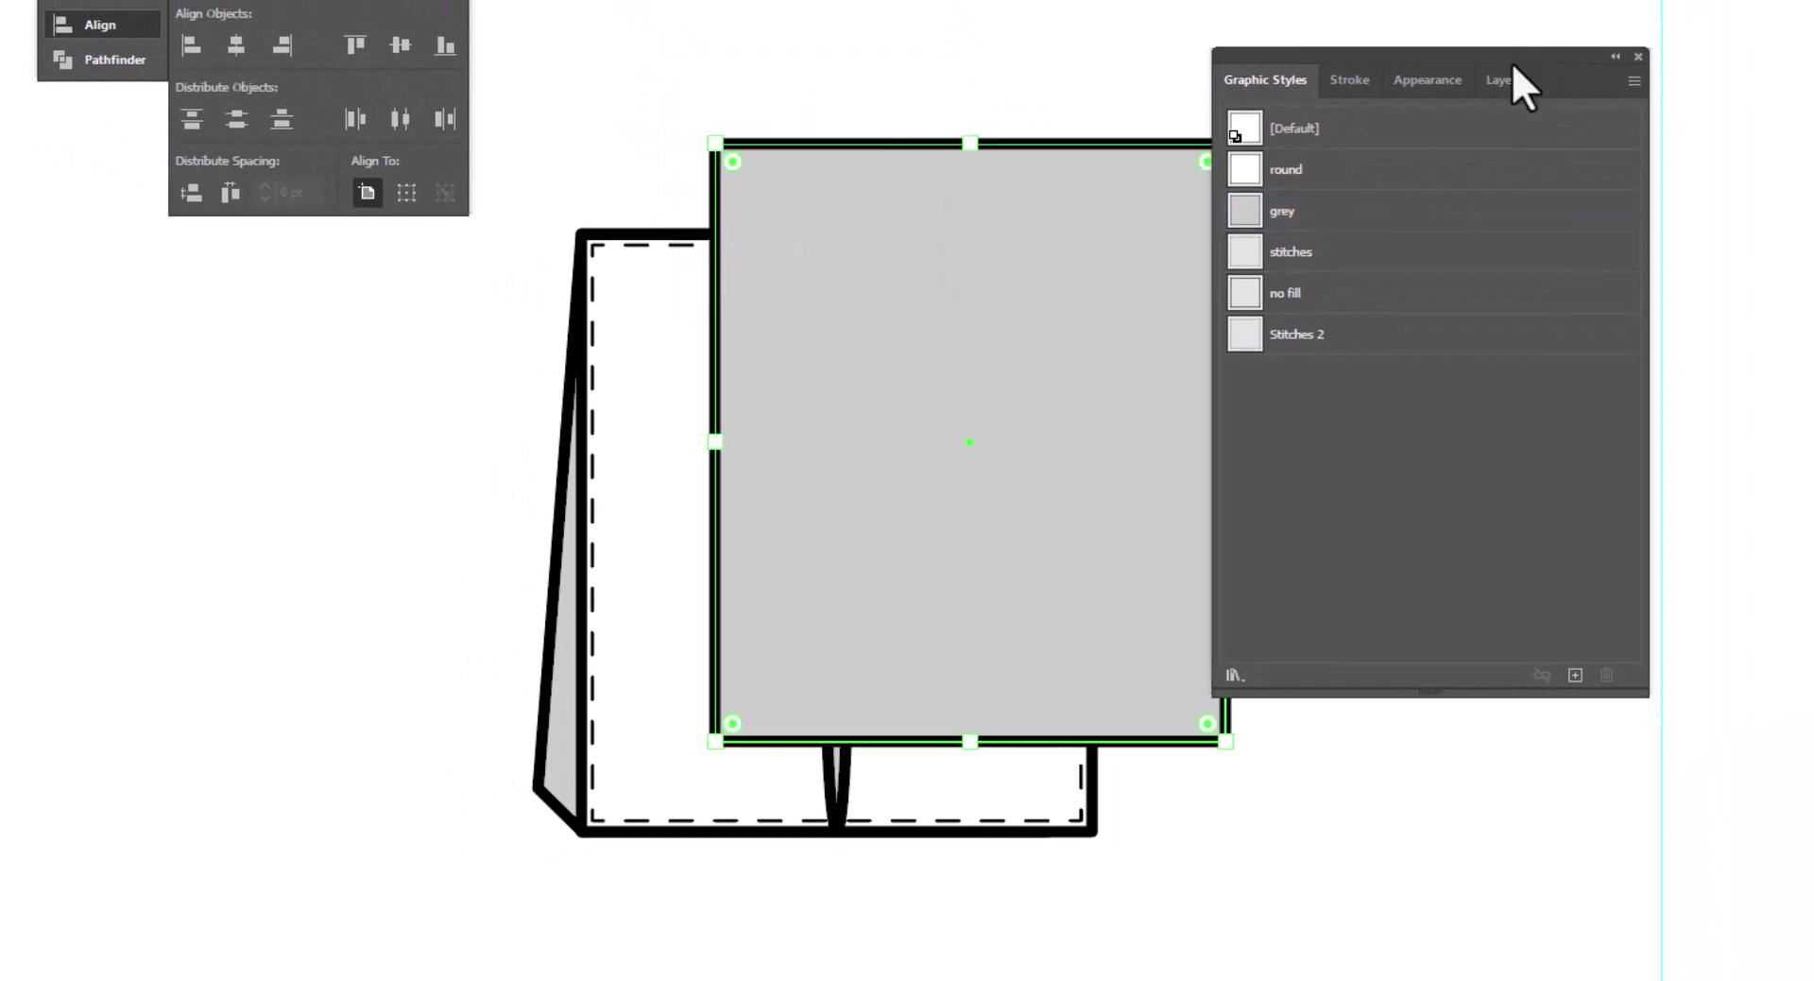
drag(1512, 63, 1514, 57)
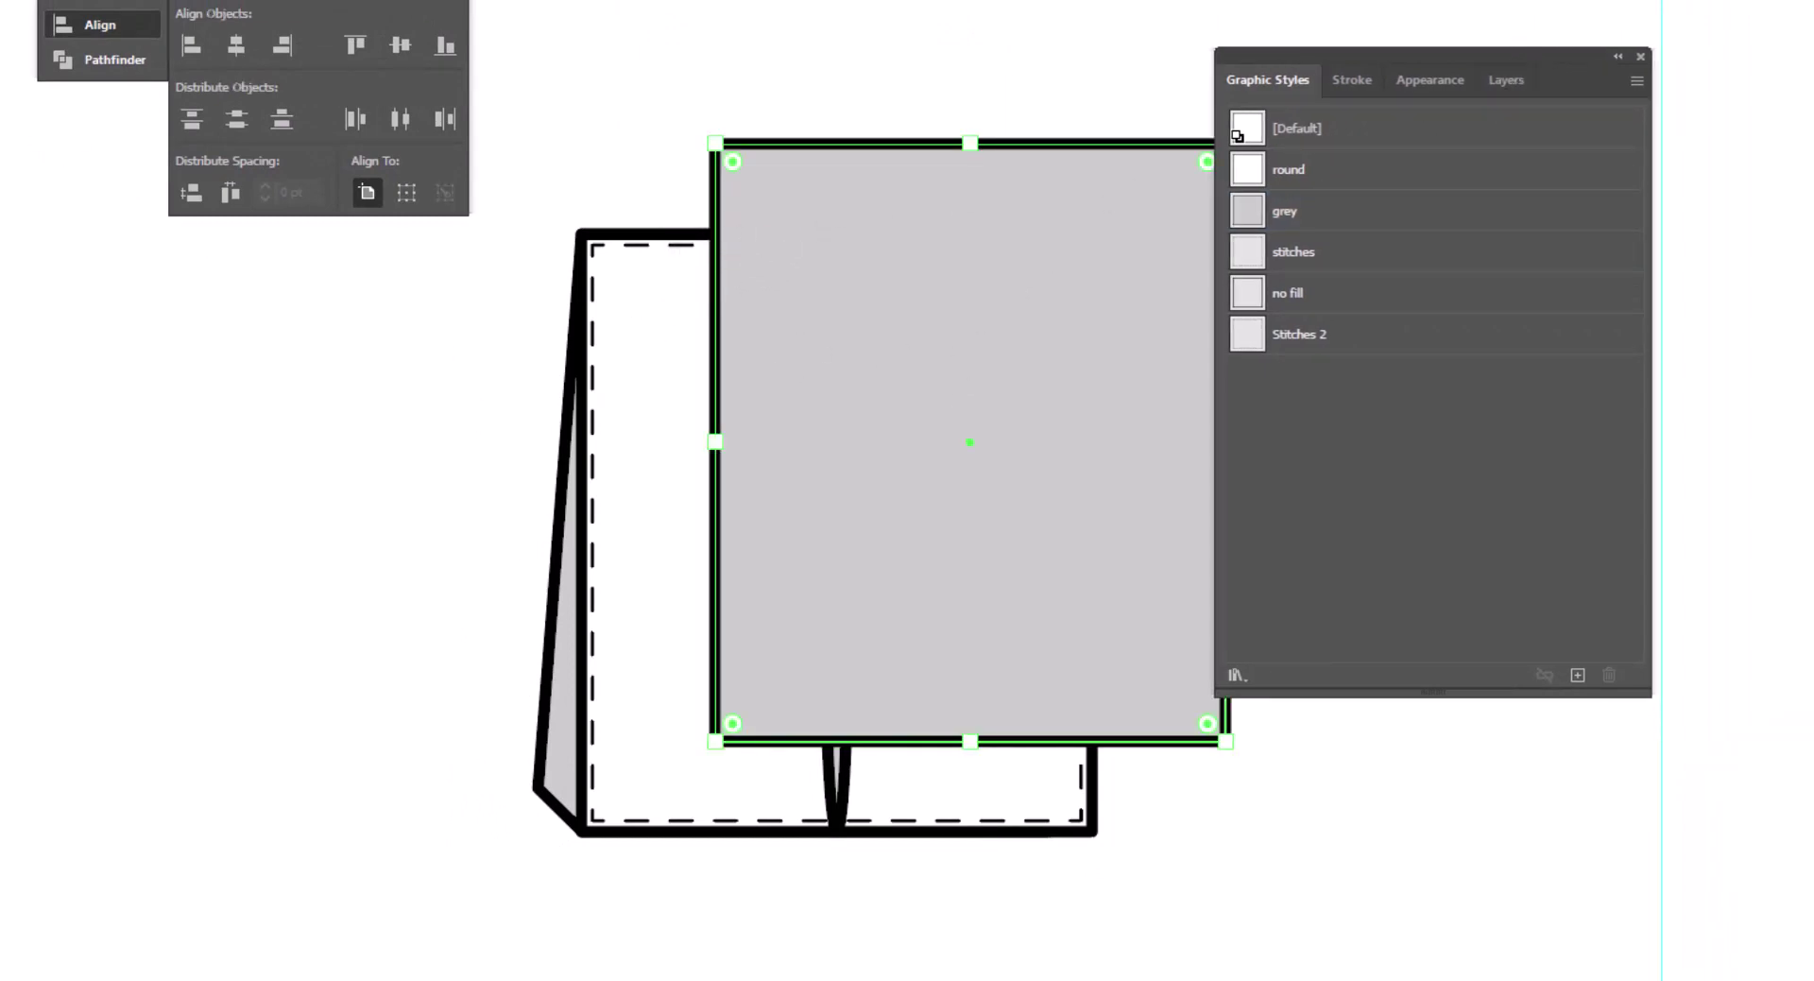
drag(1053, 514, 928, 519)
Give the rectangle white fill and black stroke, and resize it into a full-width flap.
key(d)
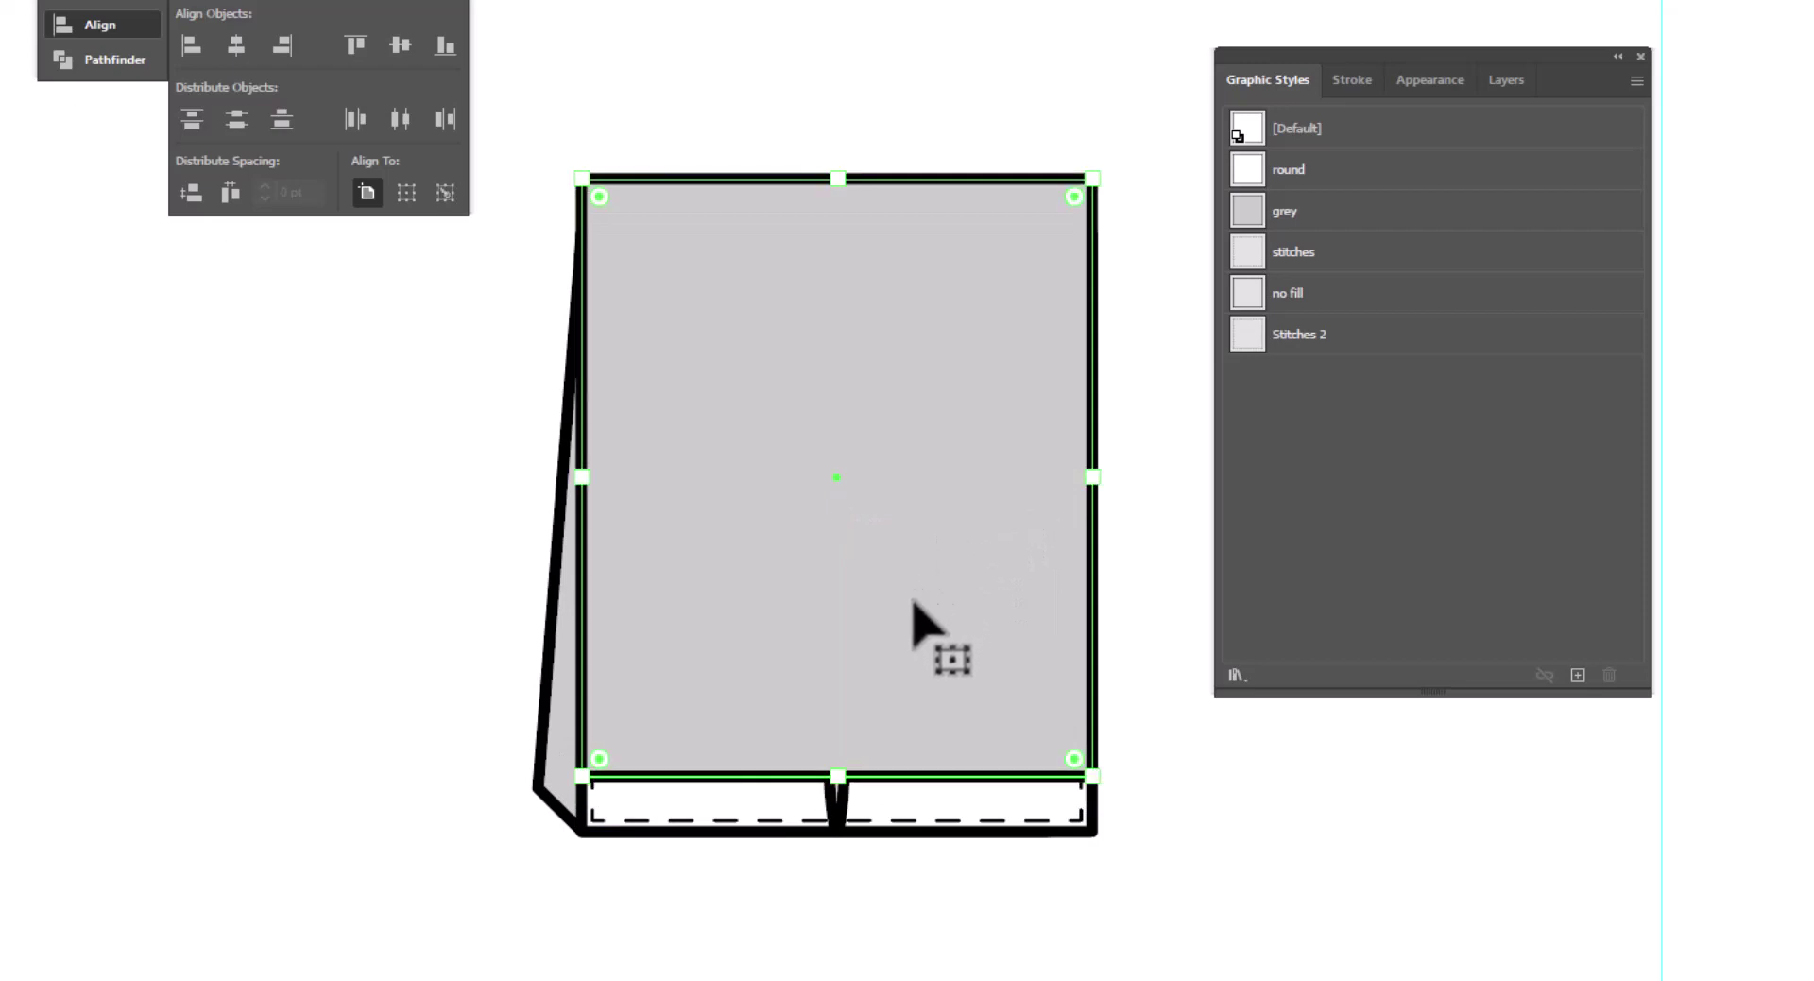
key(d)
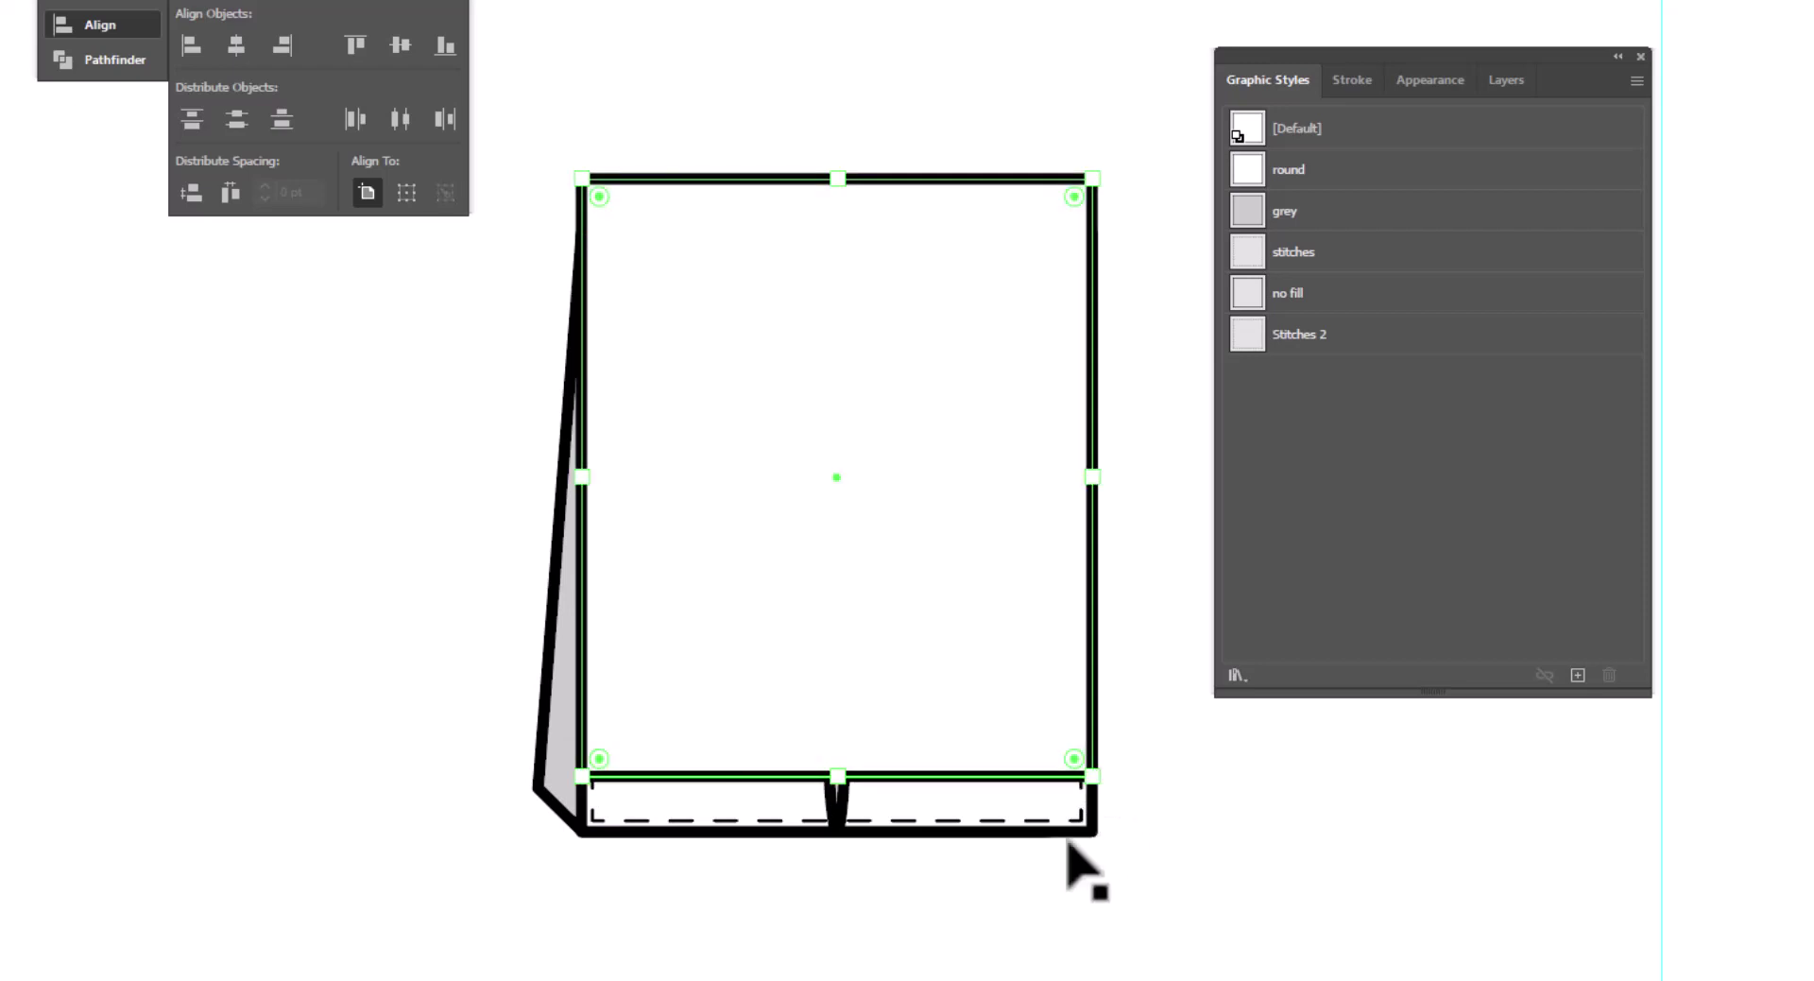
drag(836, 773, 841, 386)
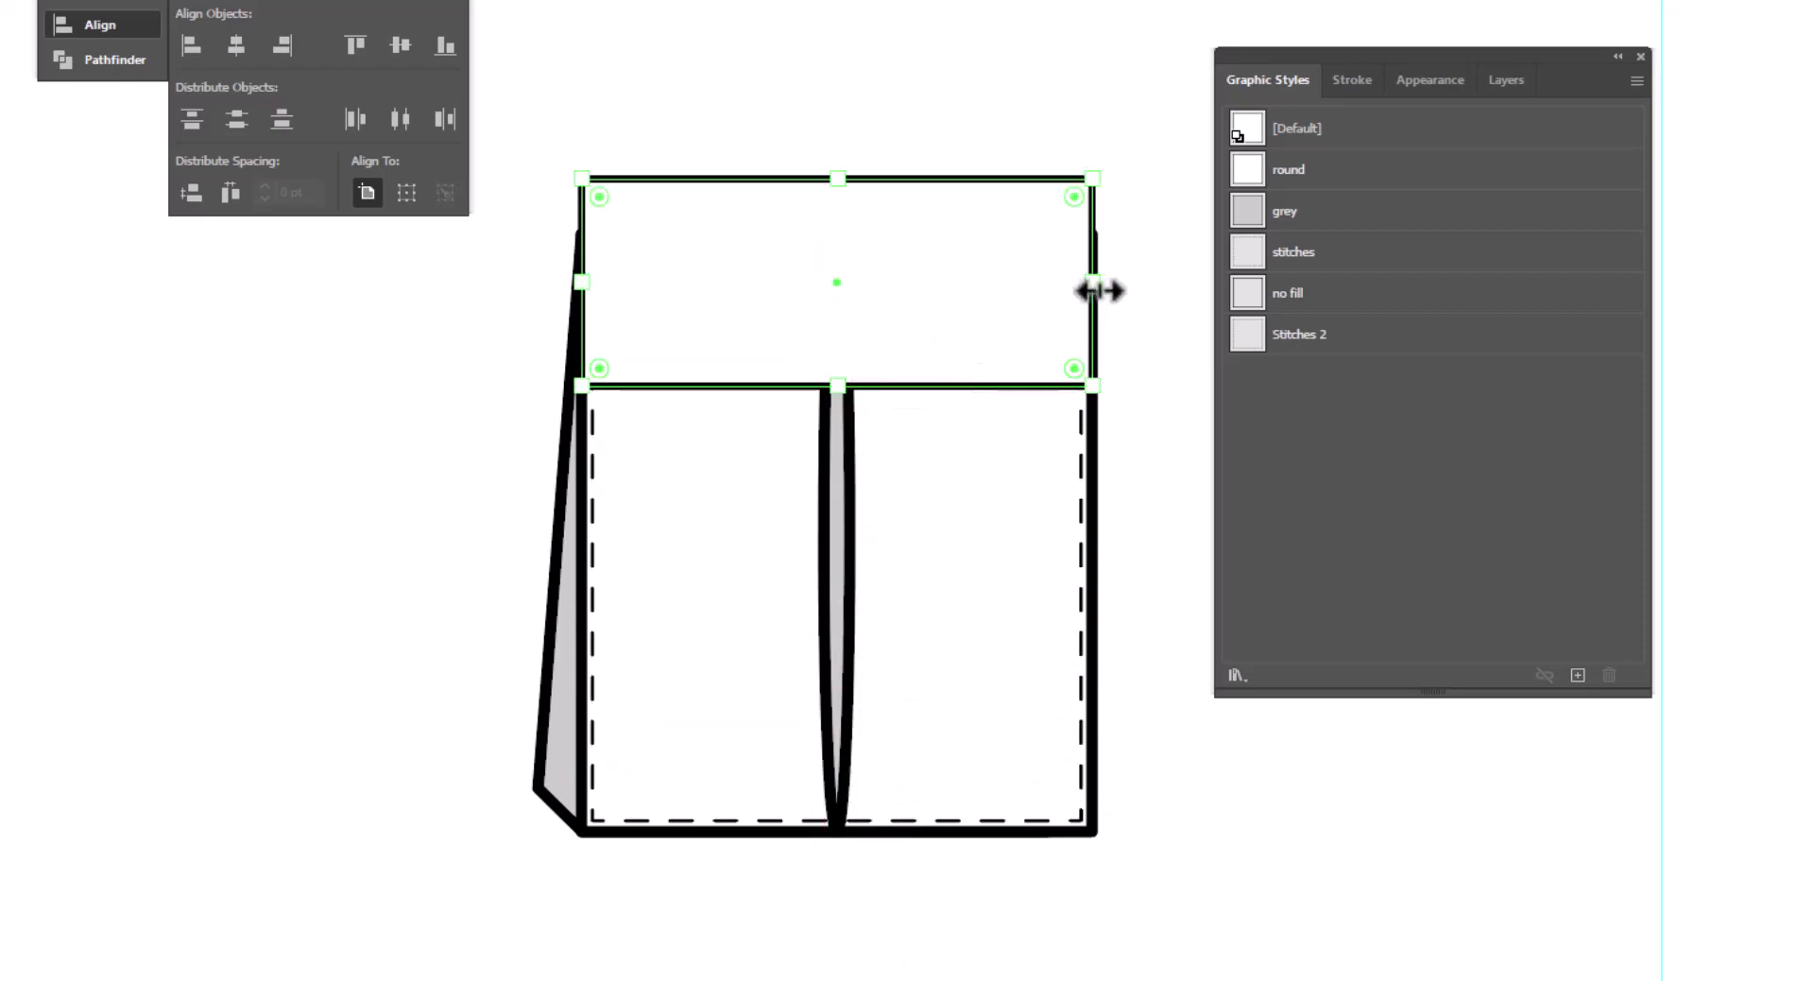
drag(1094, 287, 1105, 291)
drag(584, 288, 577, 284)
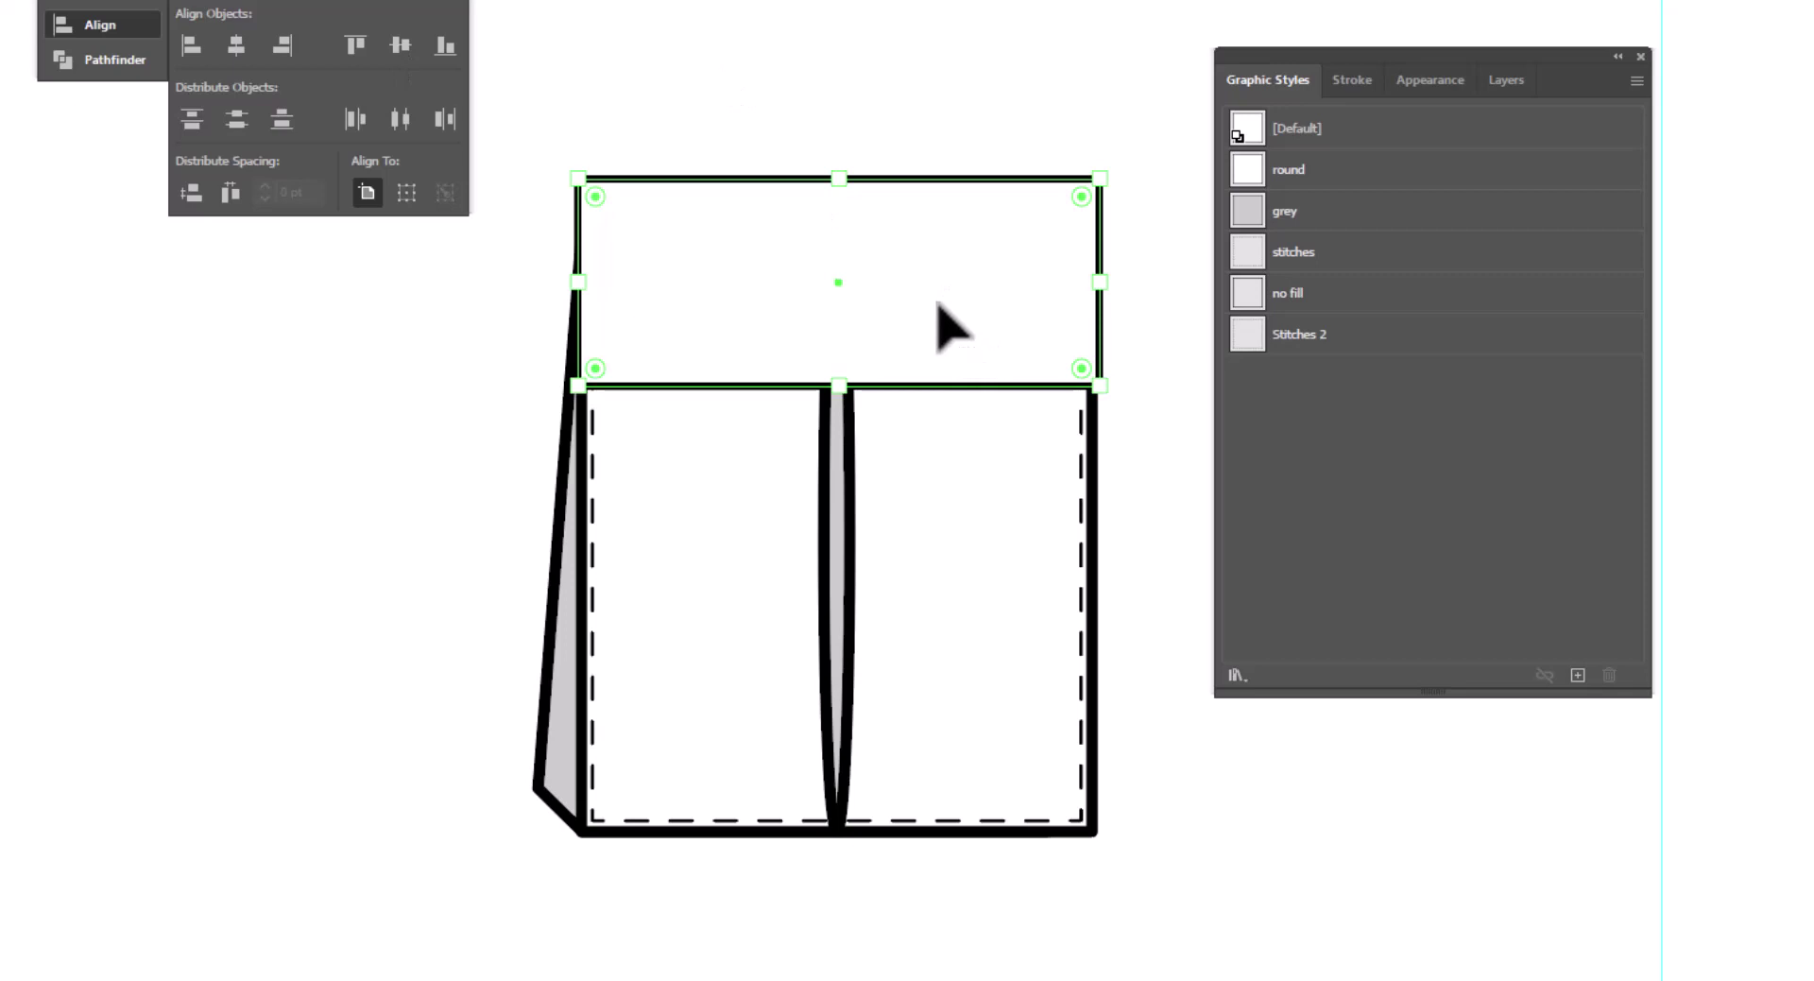
Centre the flap horizontally on the pocket body, using the pocket as the key object.
shift+click(974, 560)
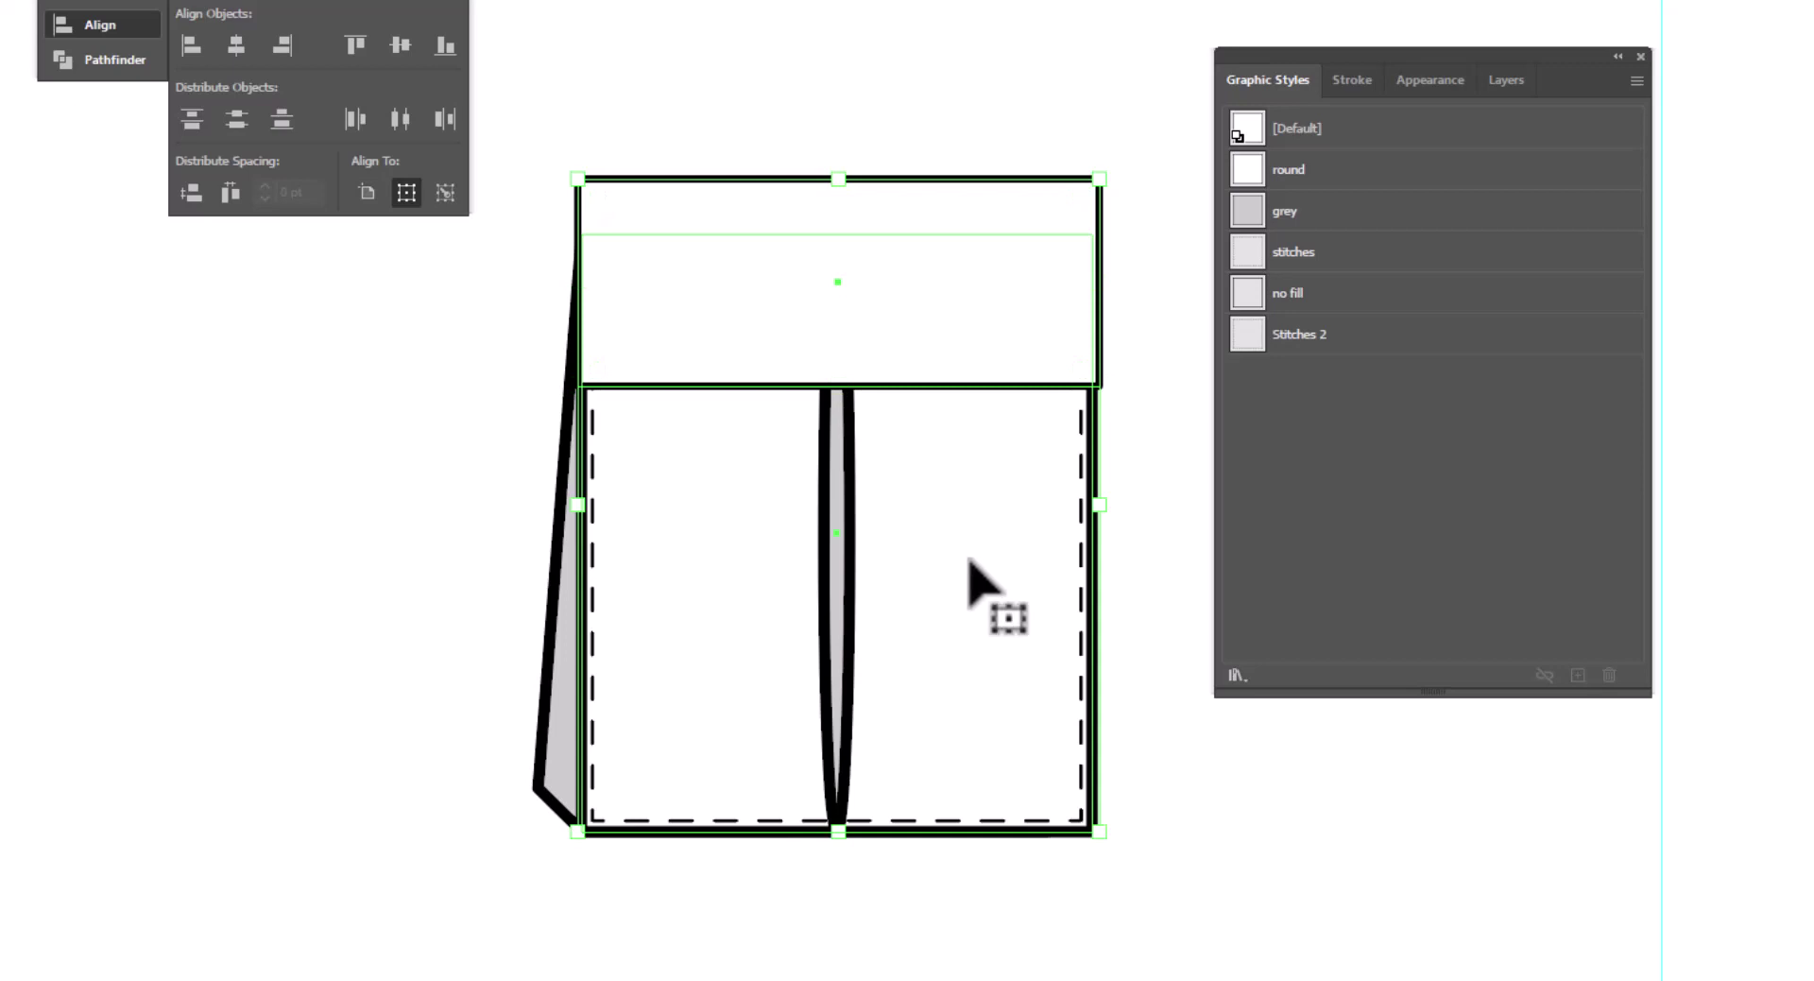
click(970, 561)
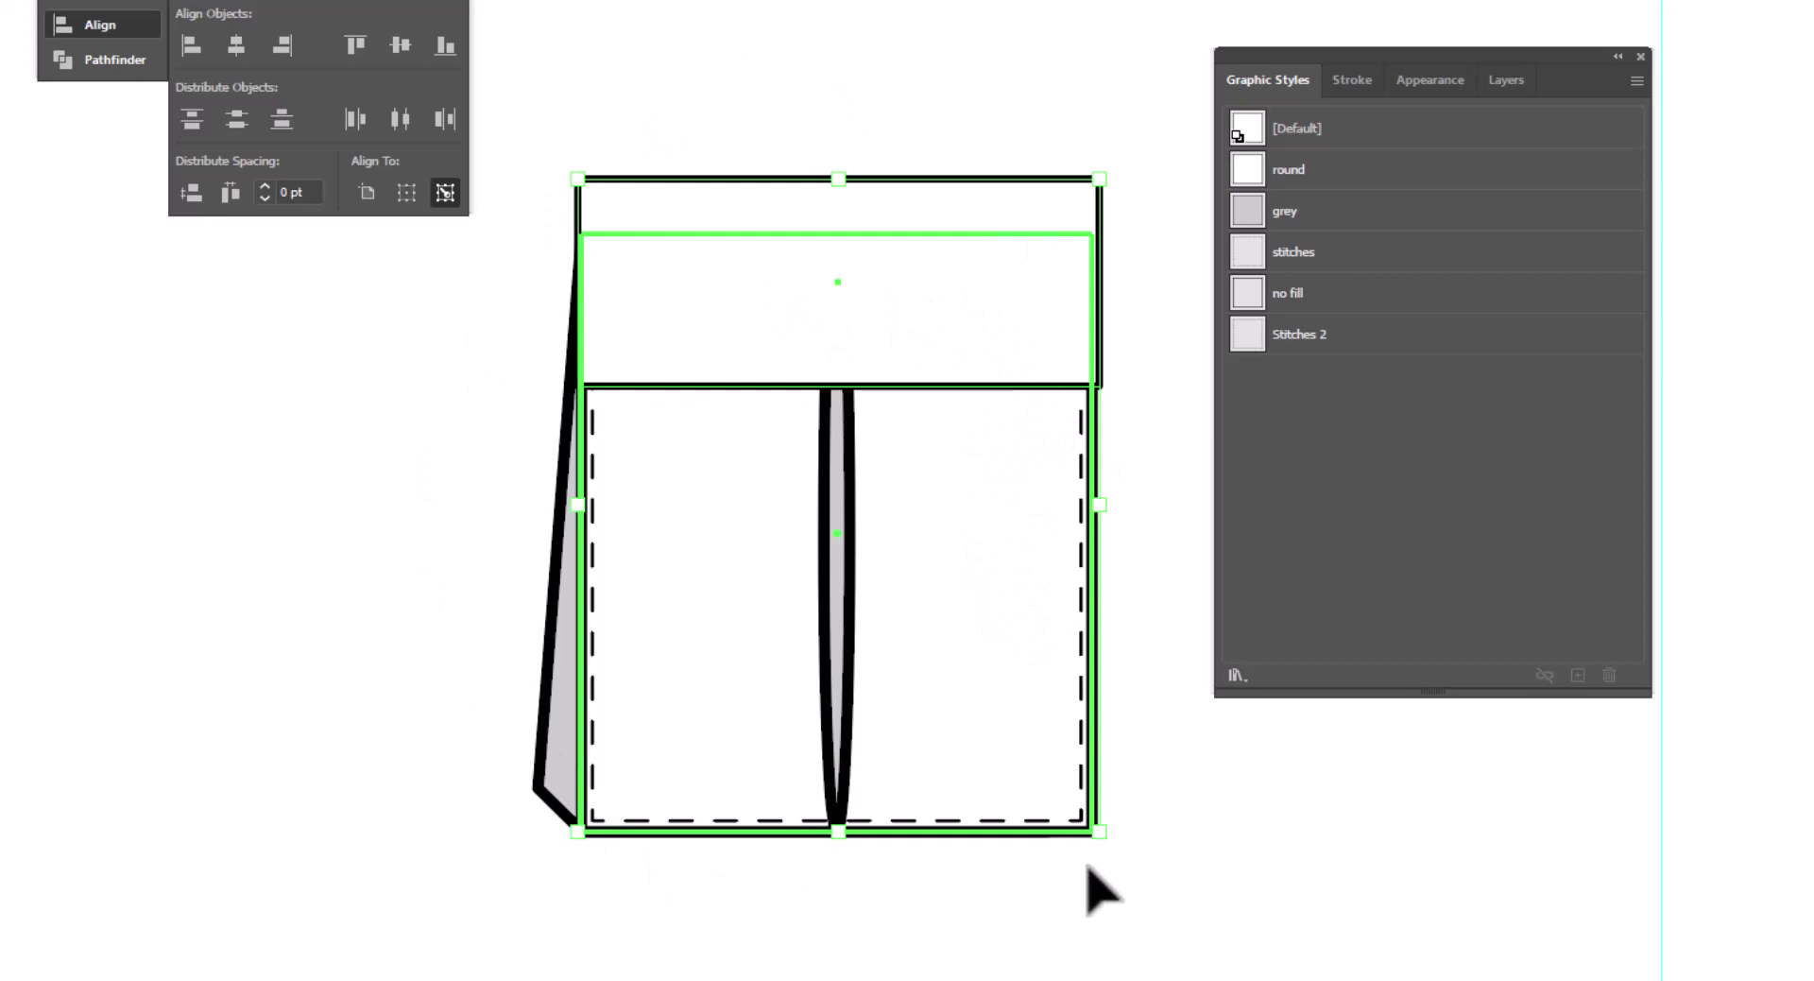
click(235, 42)
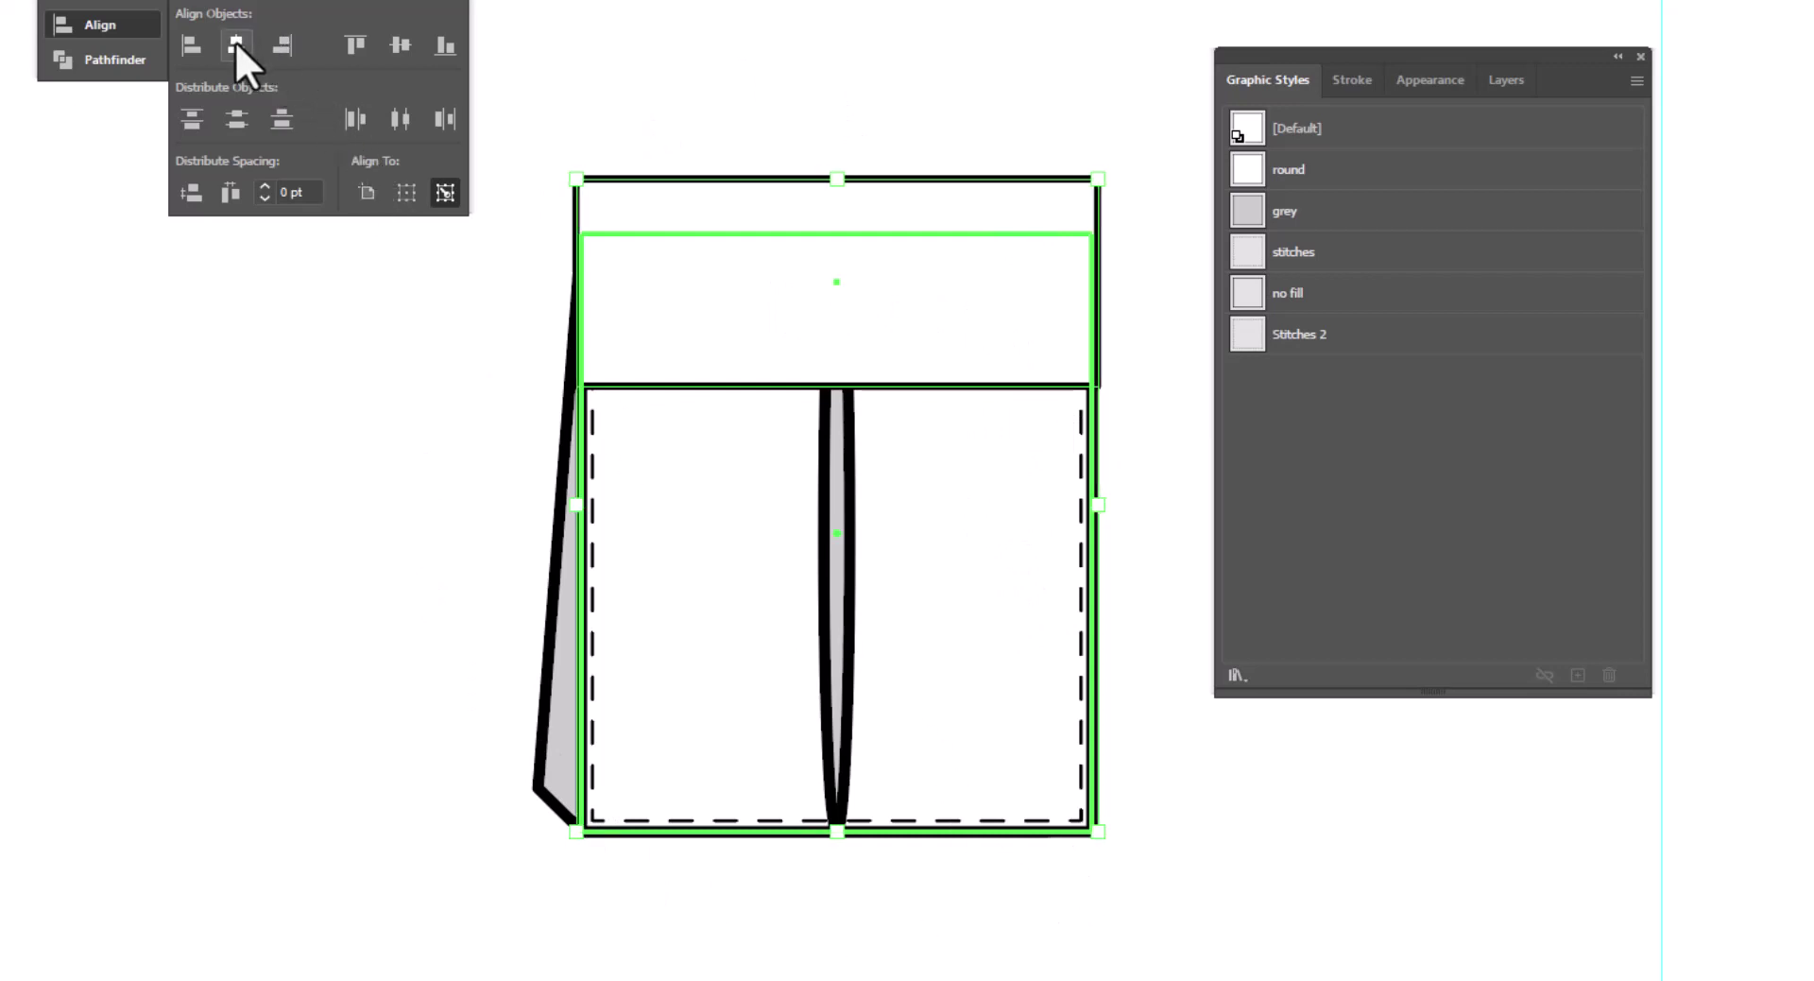
click(735, 95)
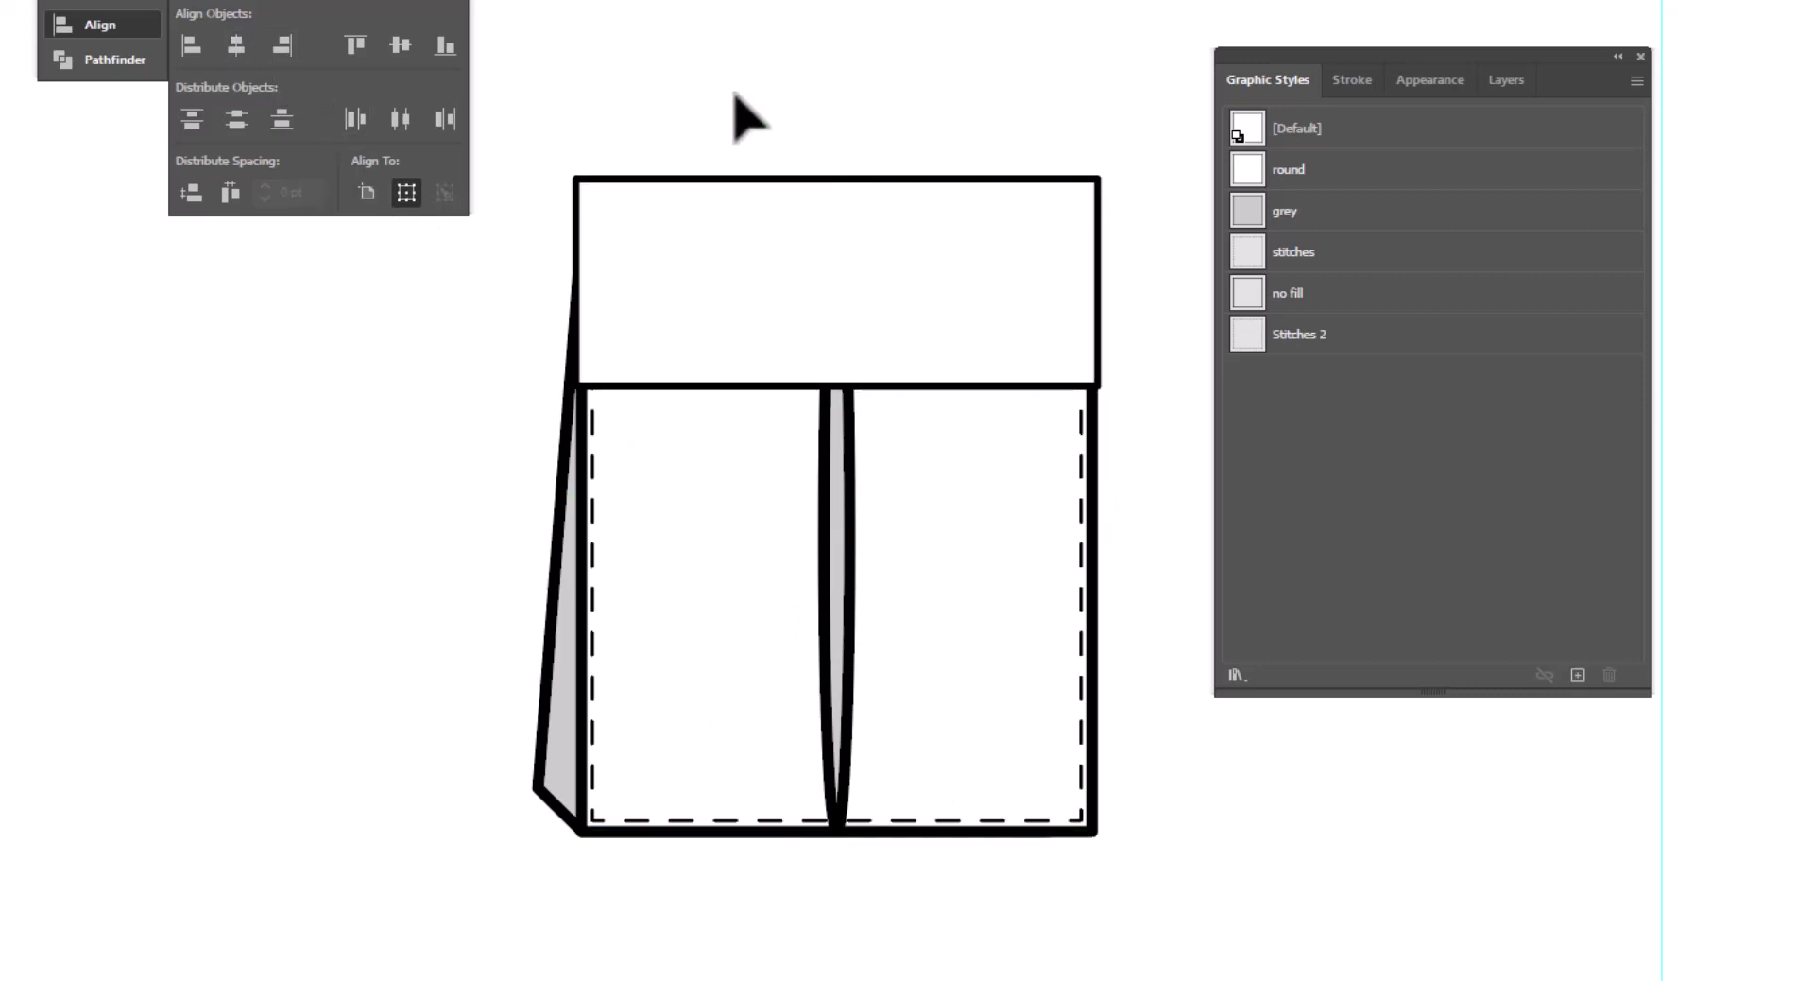
Create a -1 pt inset offset path of the flap and give it the stitches graphic style.
click(855, 302)
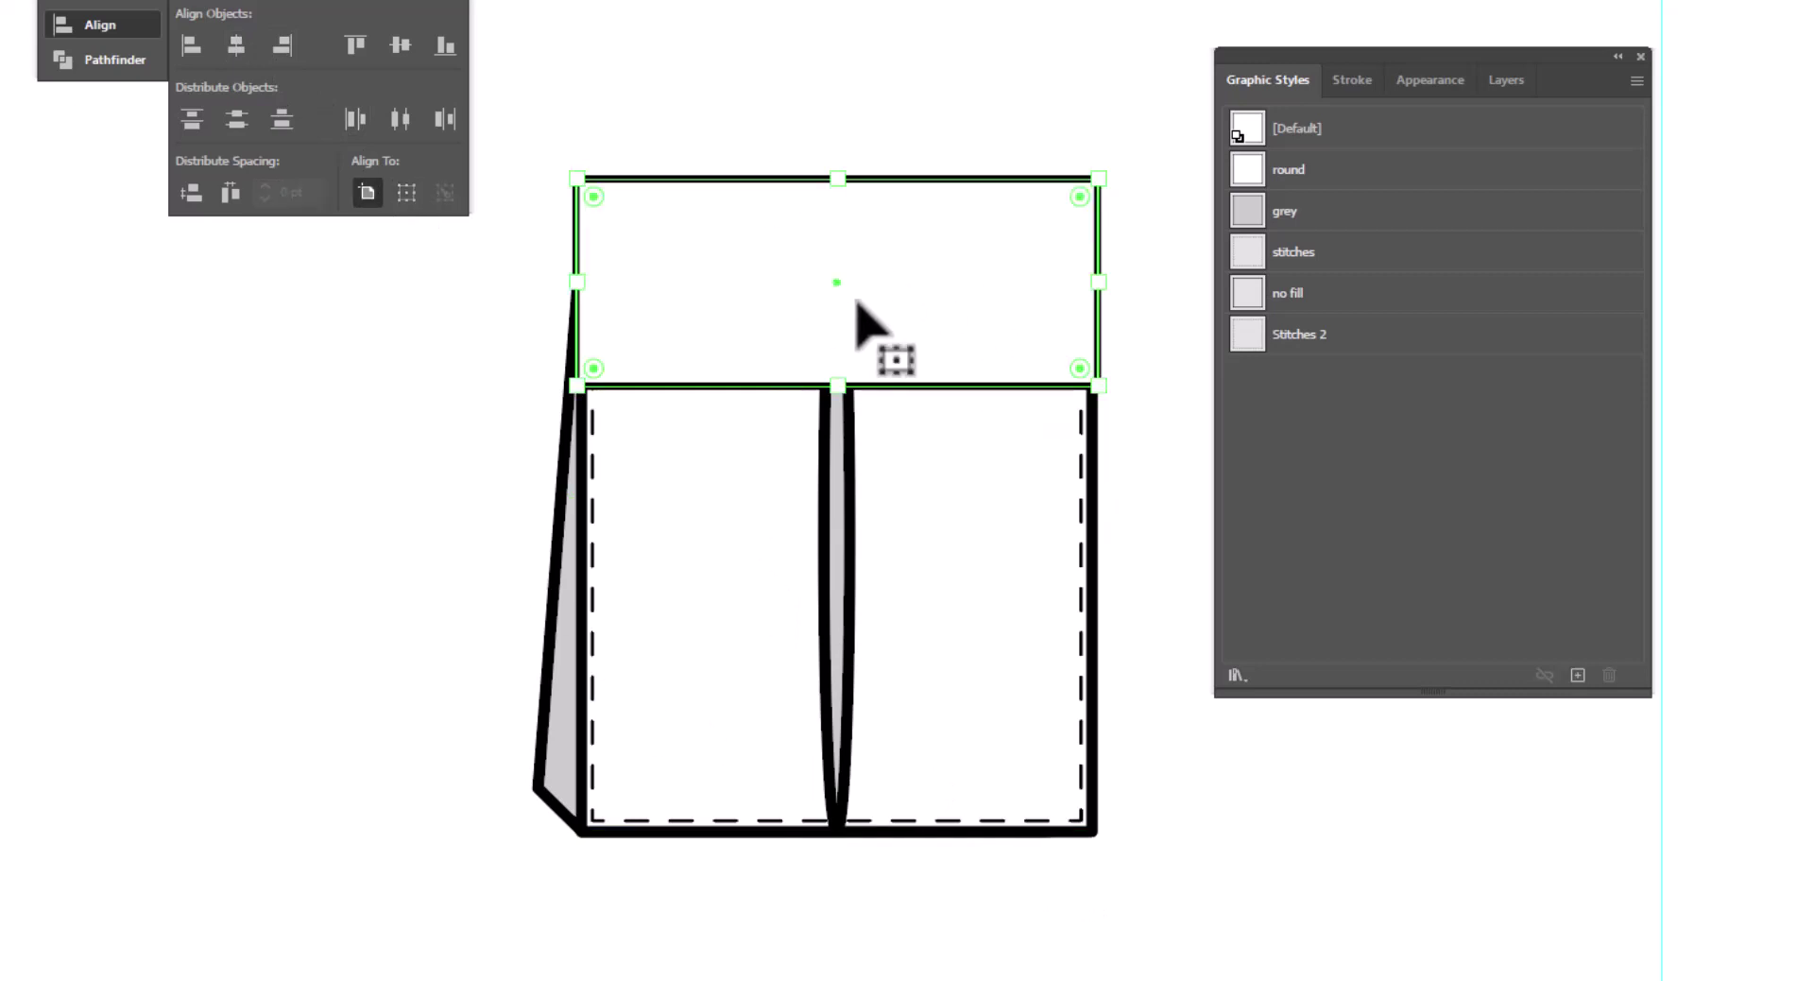
click(154, 11)
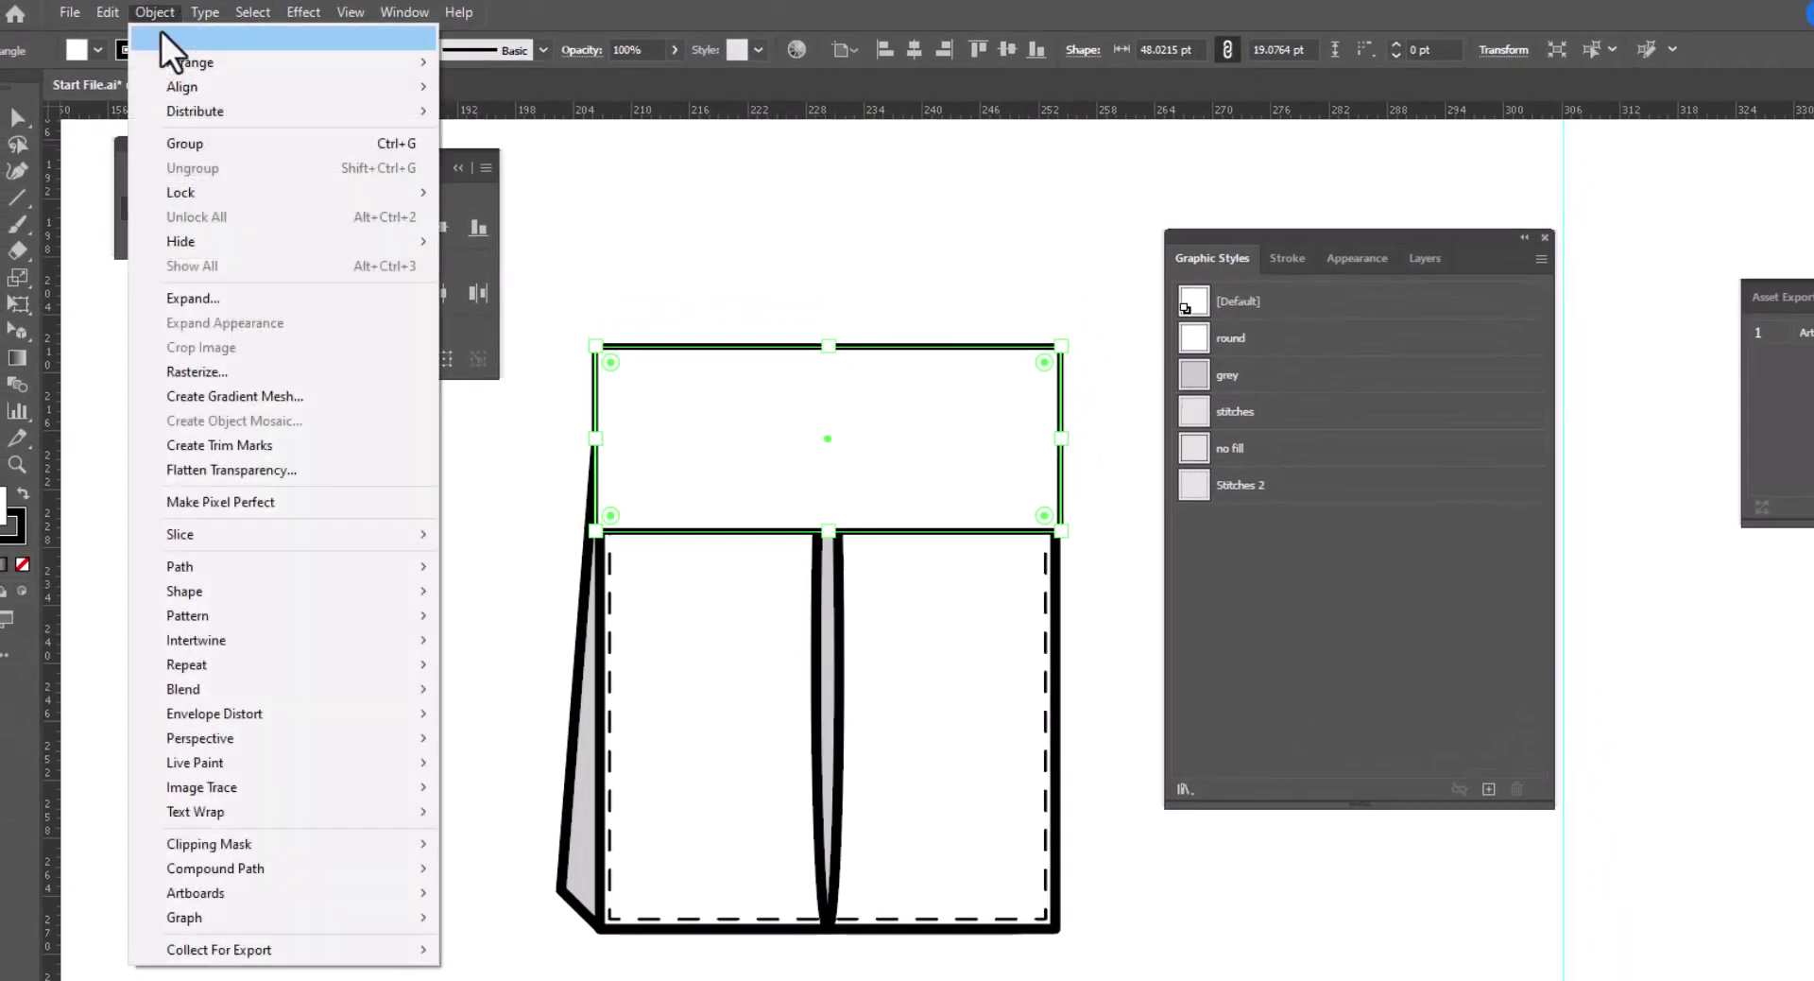
mouse_move(243, 572)
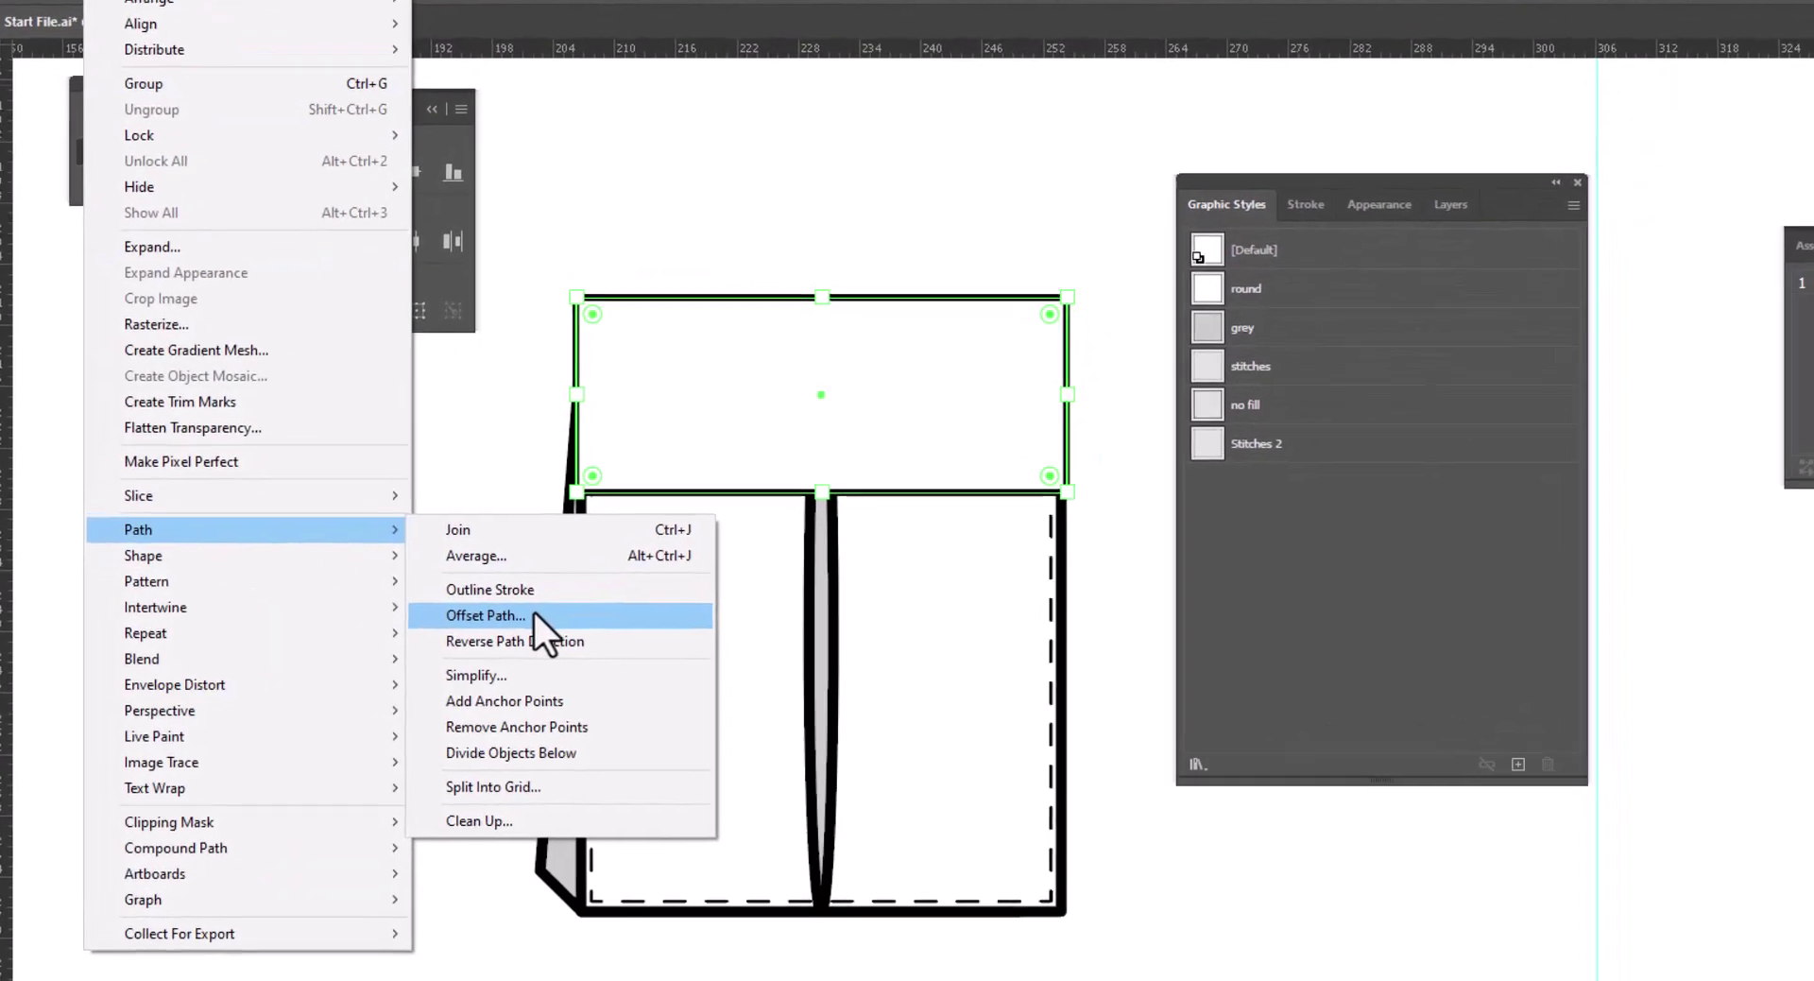
click(510, 647)
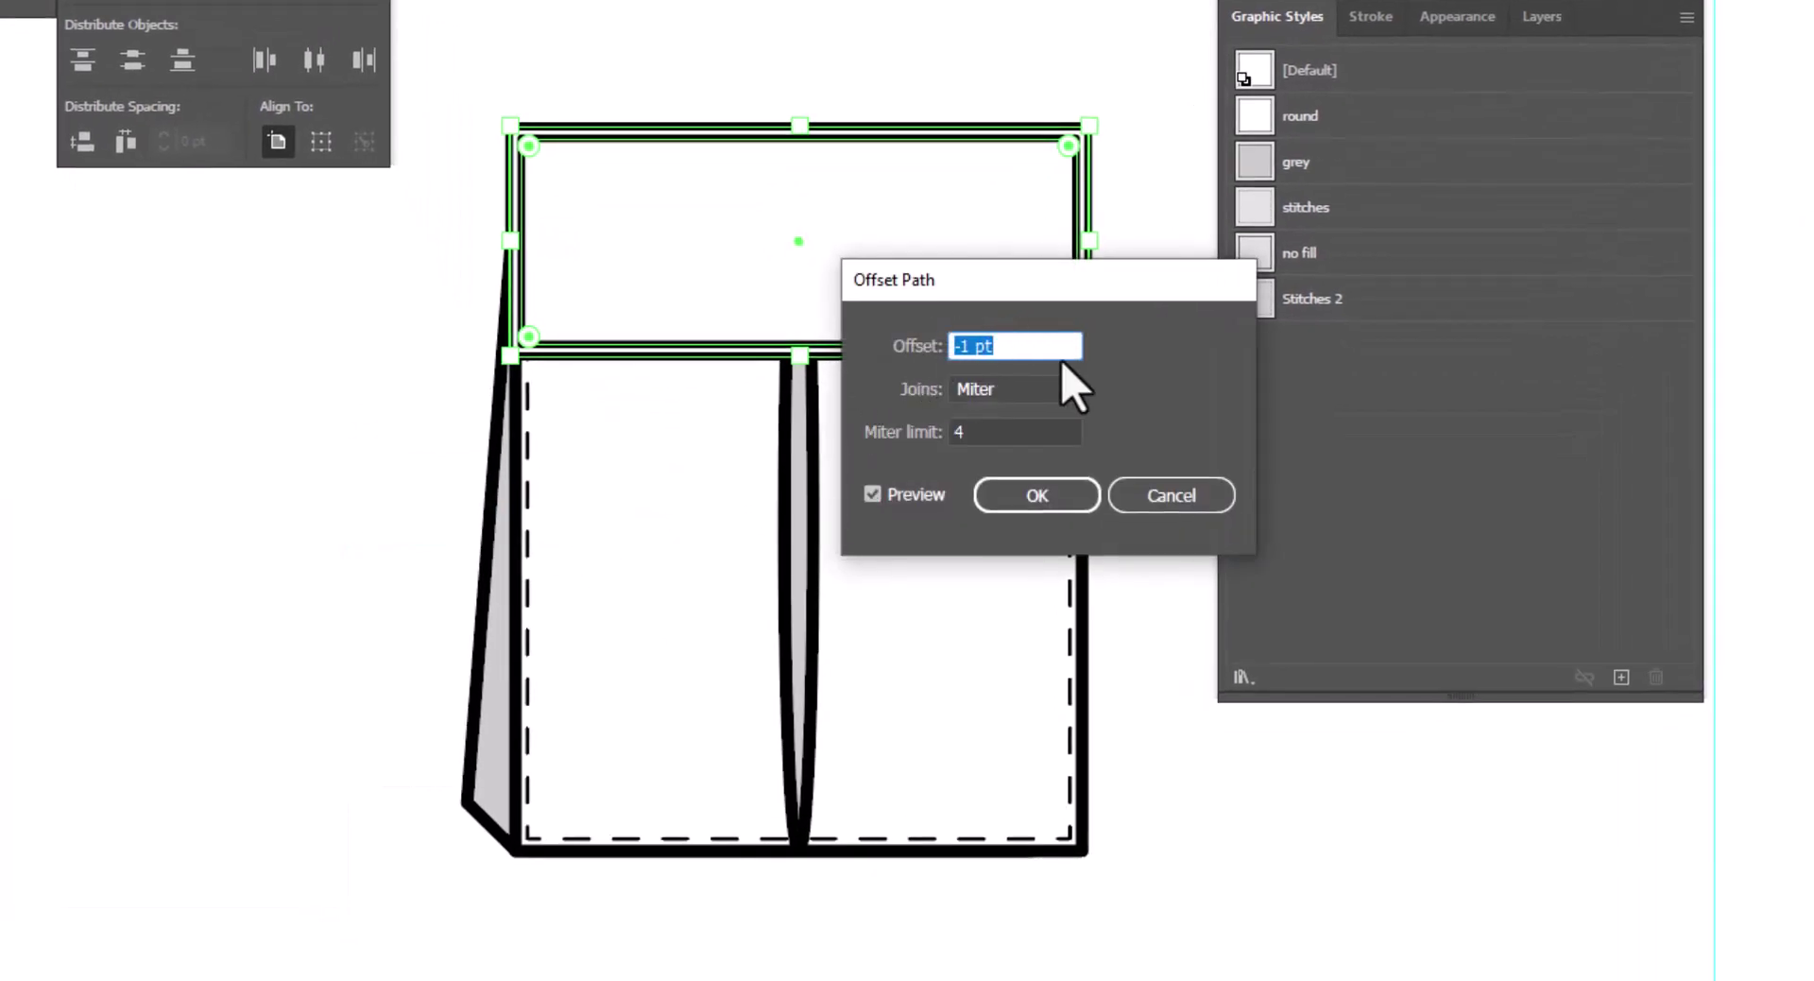
click(1071, 506)
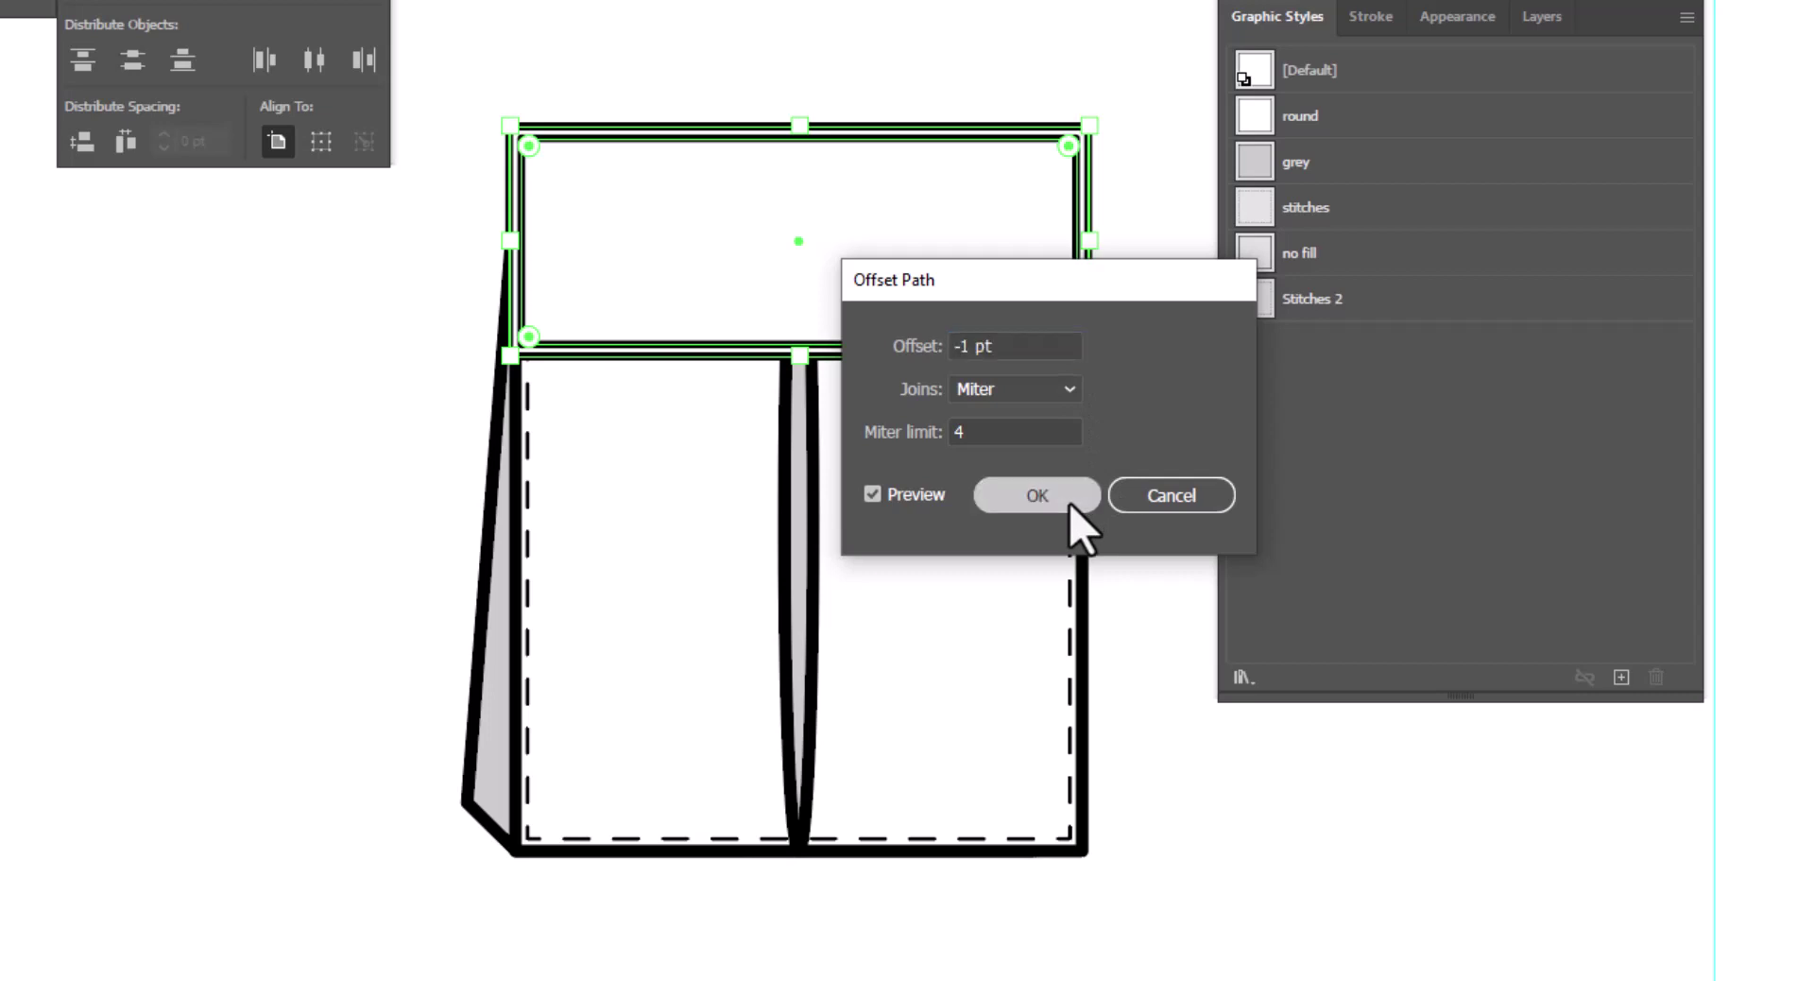
click(1291, 211)
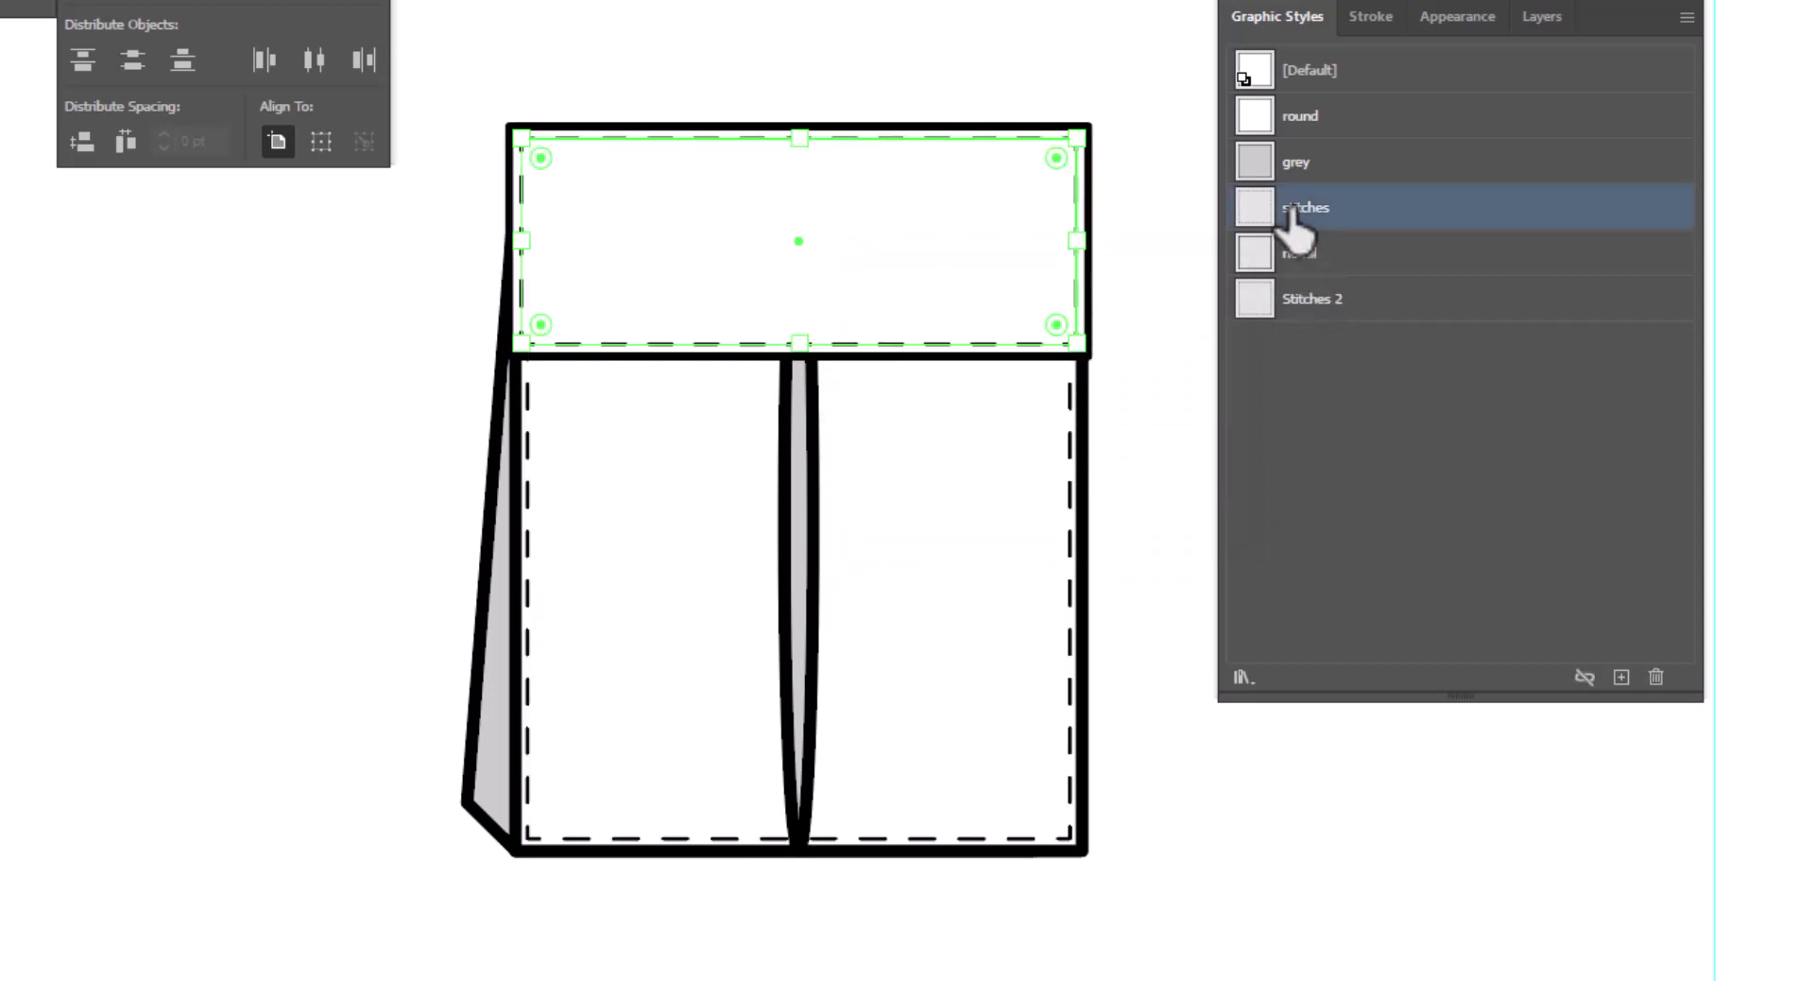
click(1145, 300)
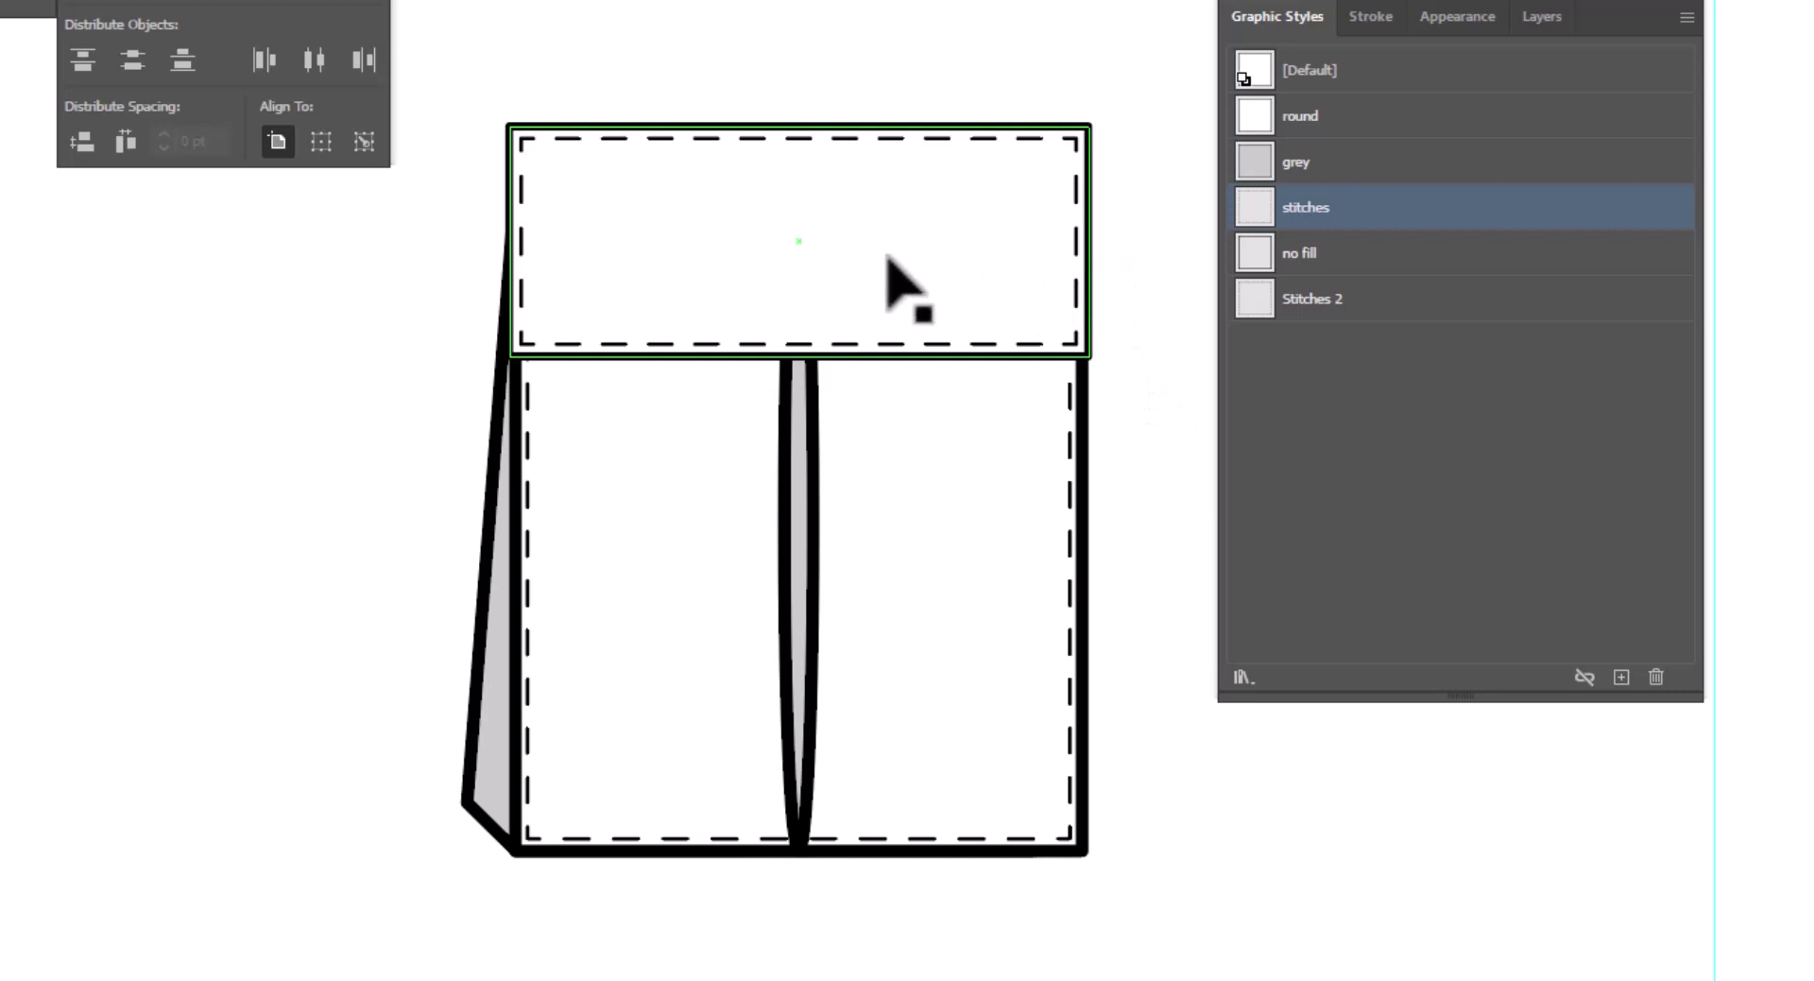
Draw a small rectangle, about 12.64 × 4.37 pt, in the flap's lower right.
click(1134, 416)
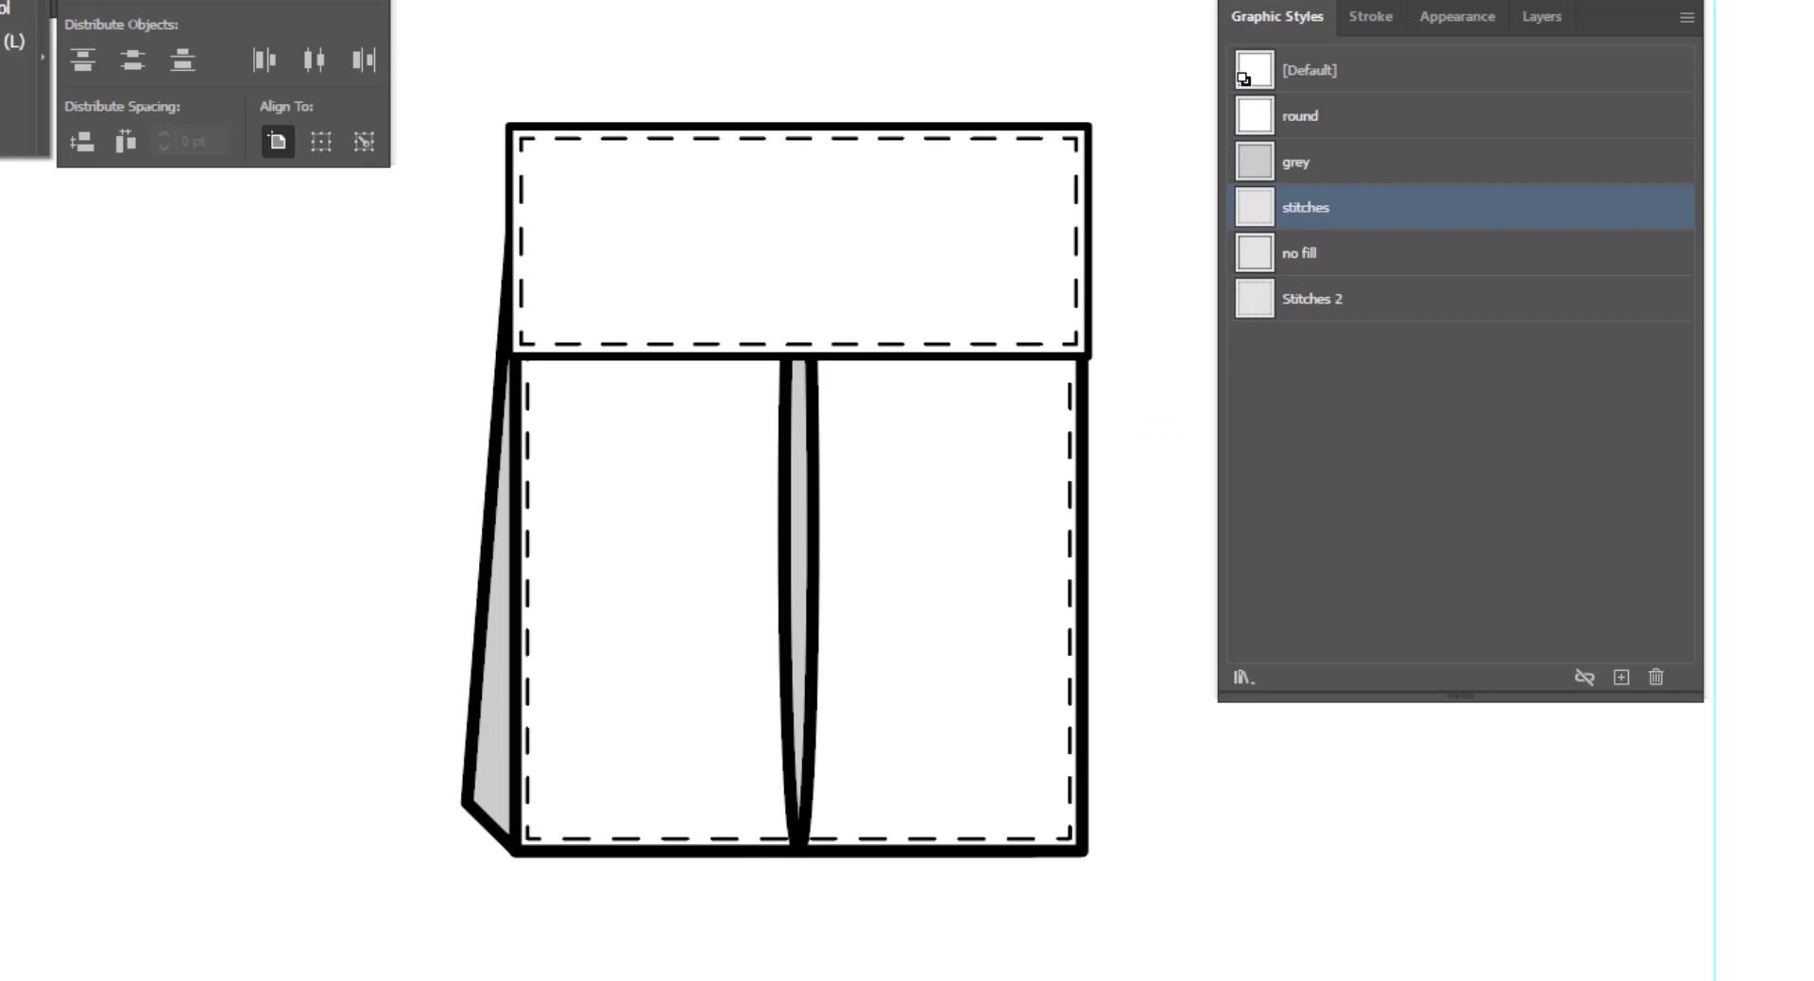
drag(905, 268, 1058, 324)
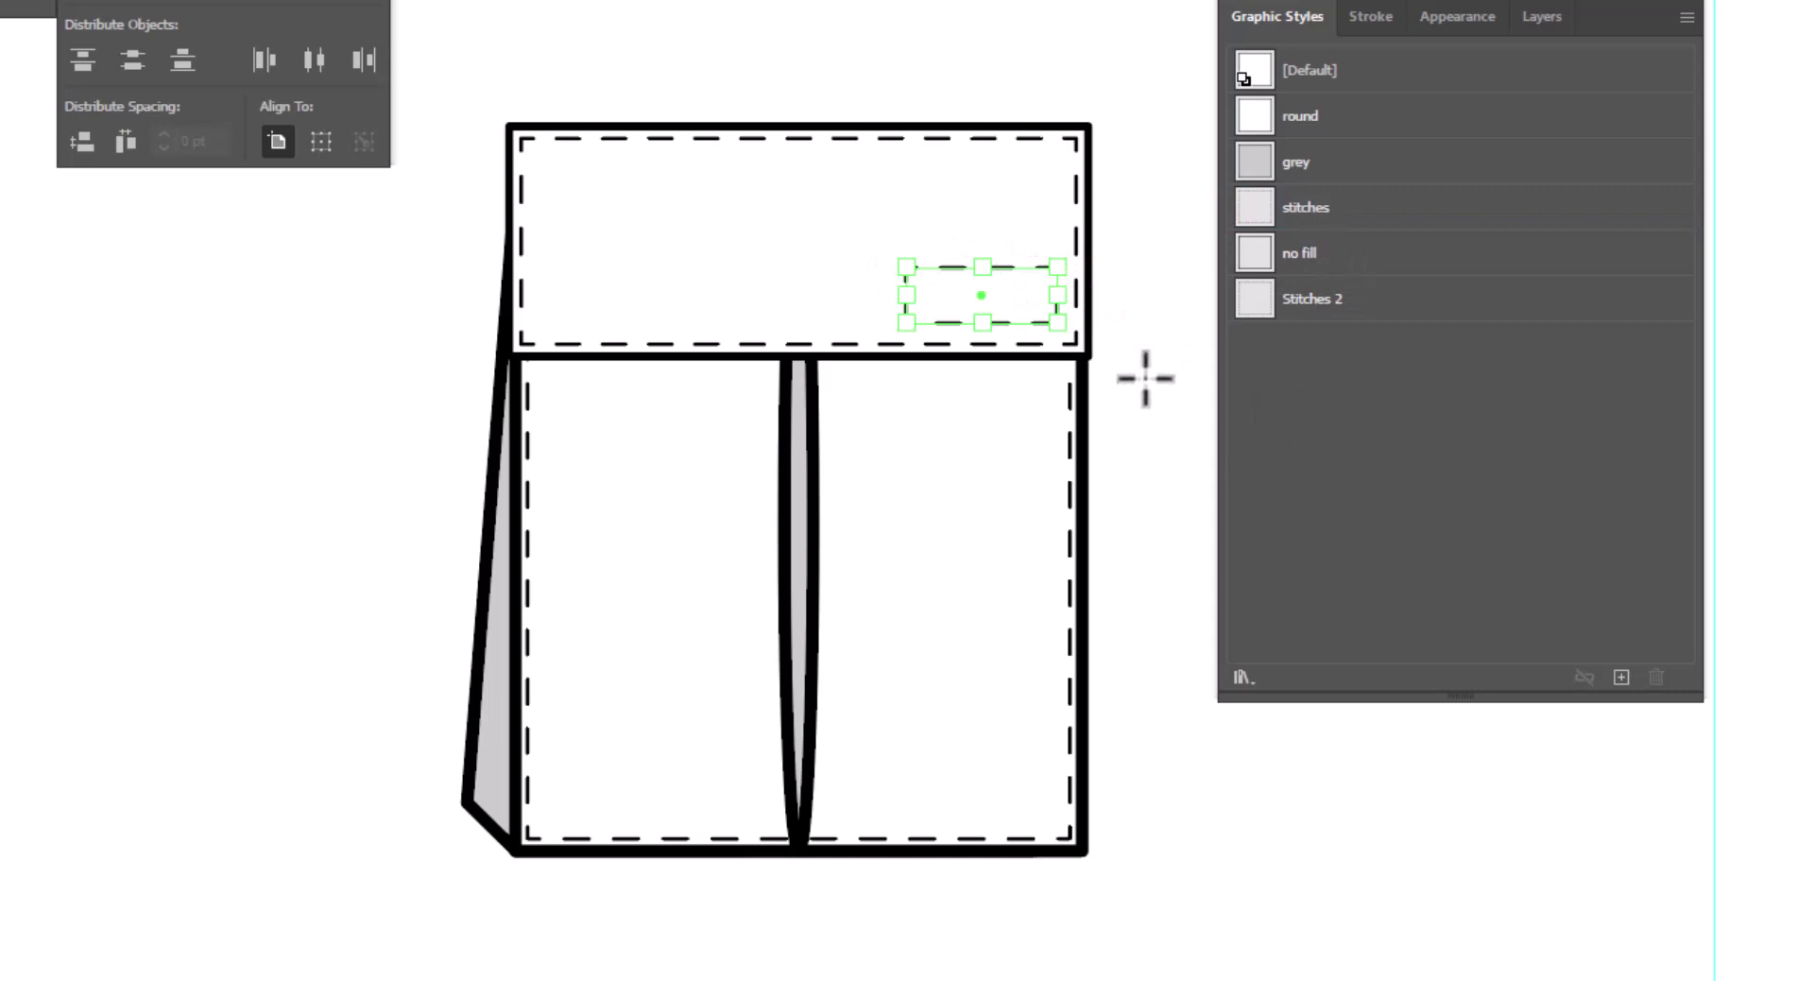
Draw two Pen-tool diagonals between opposite corners of the small box, forming an X.
key(p)
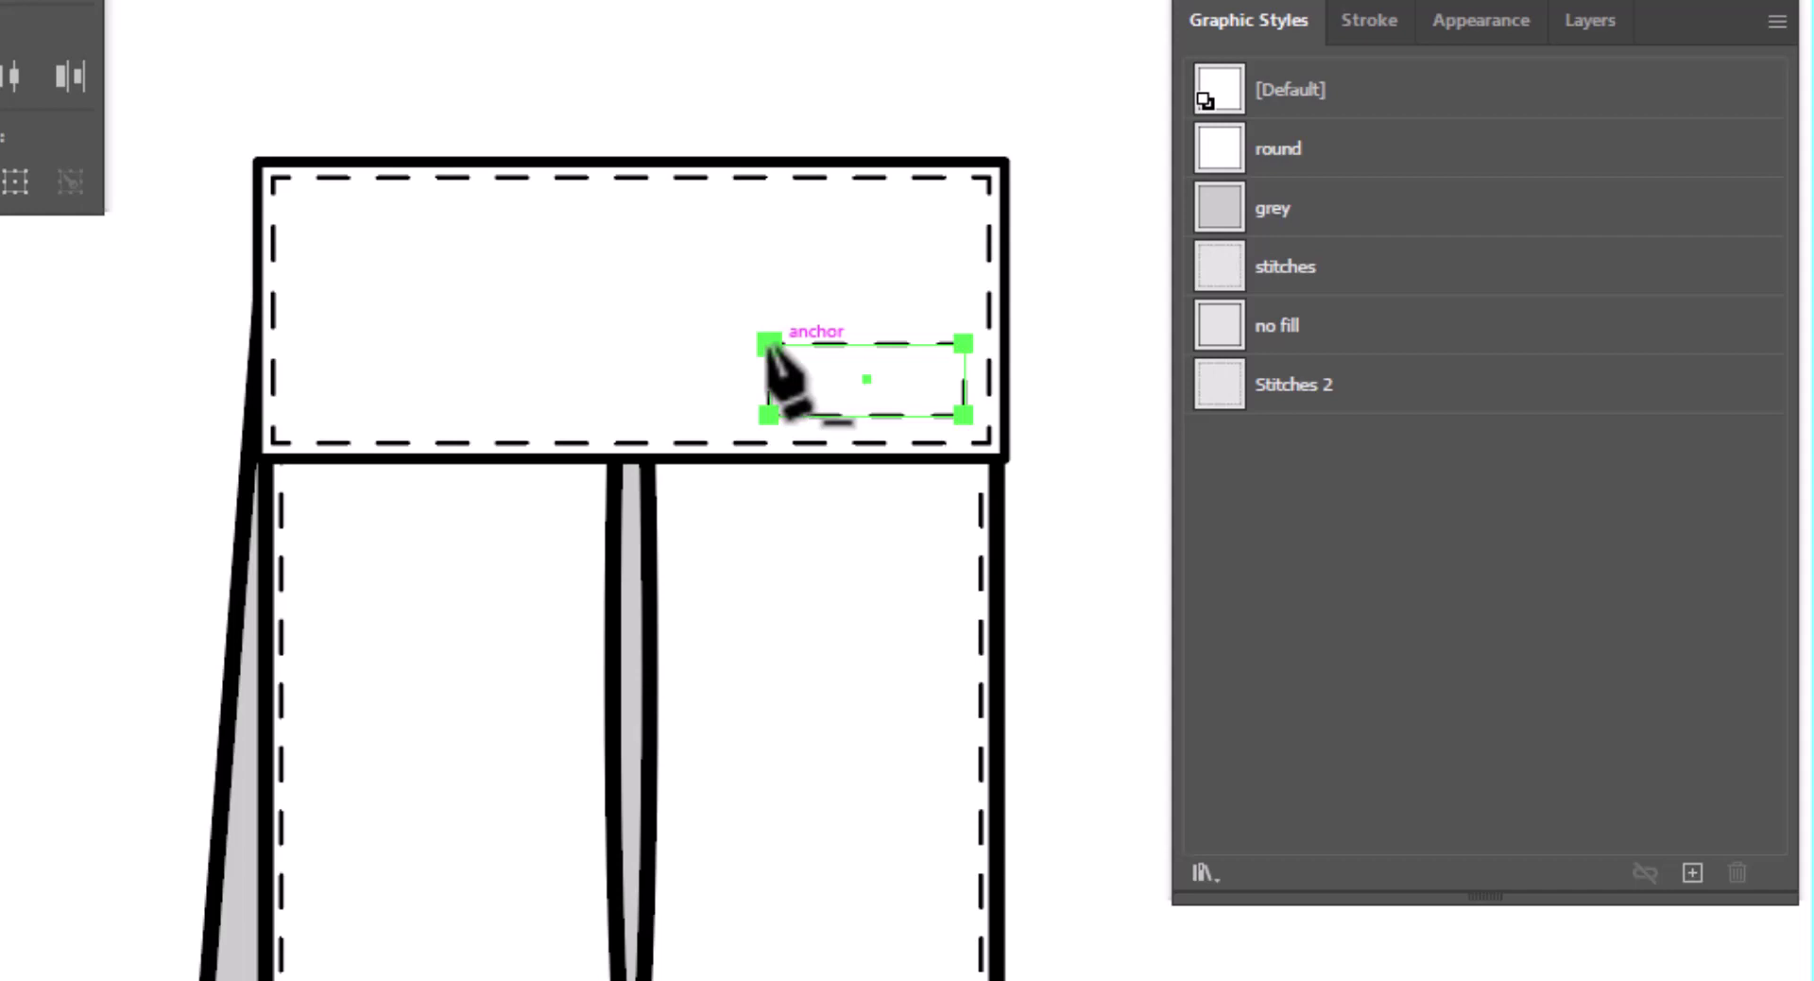
click(770, 344)
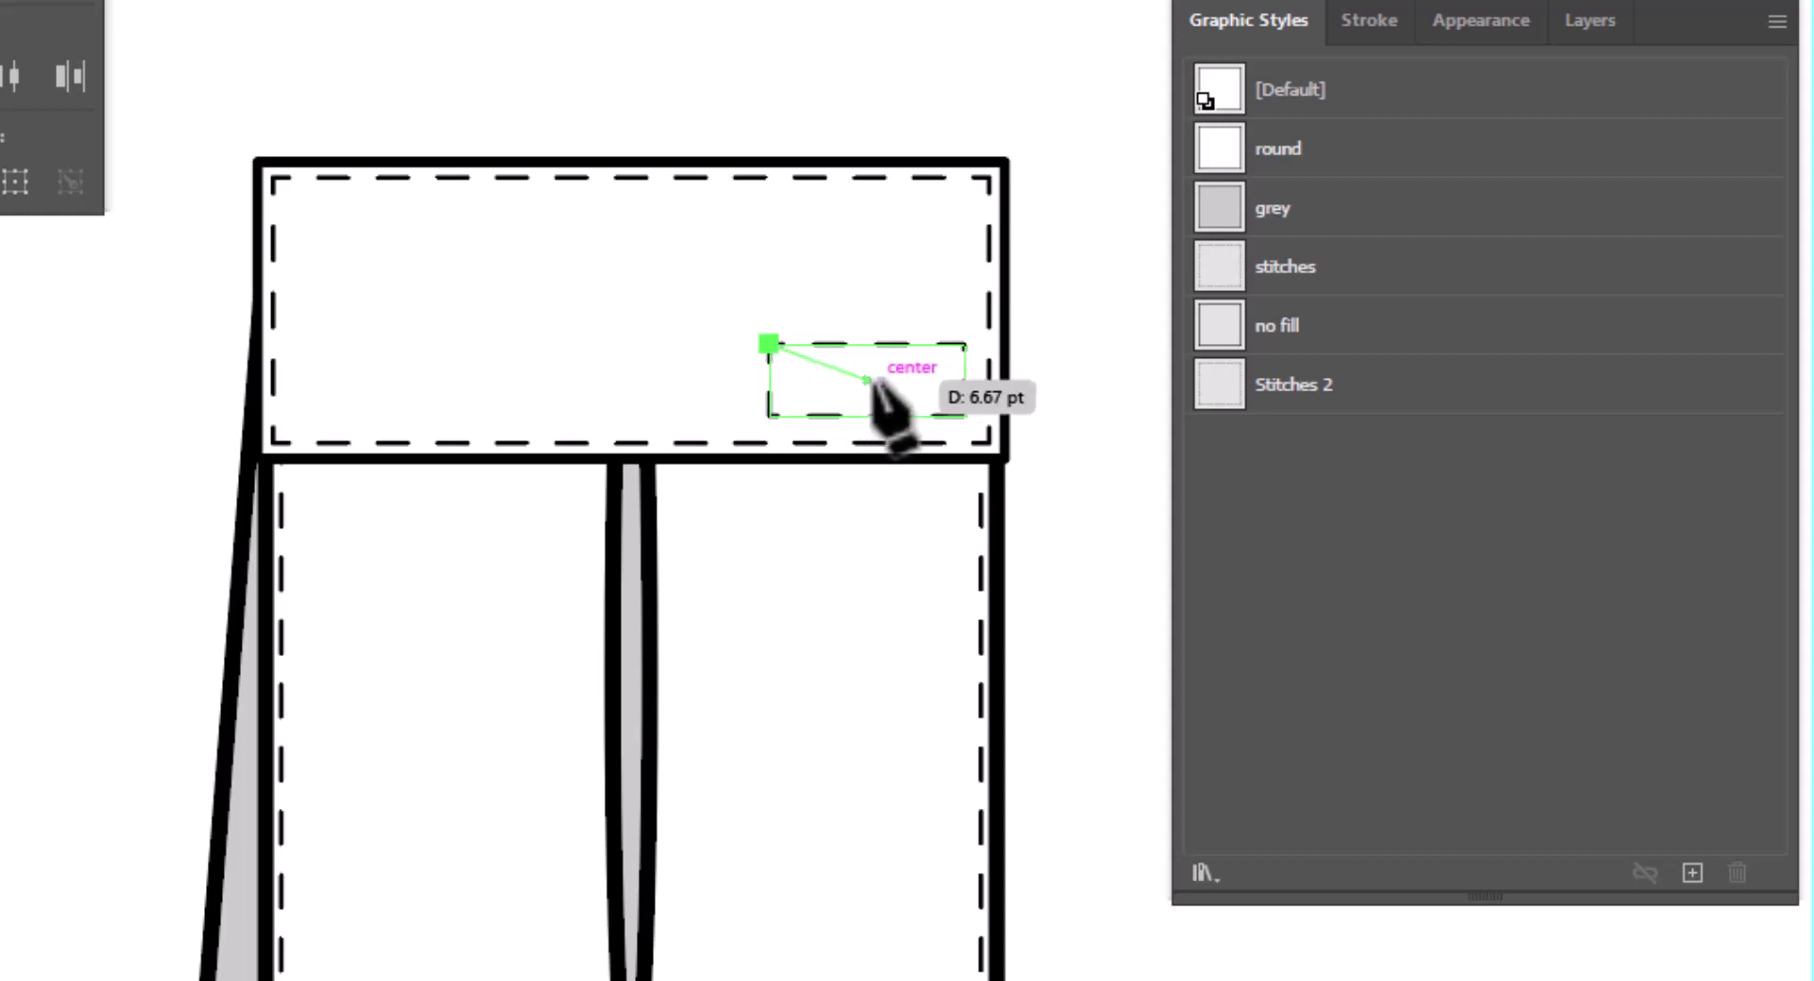
click(962, 411)
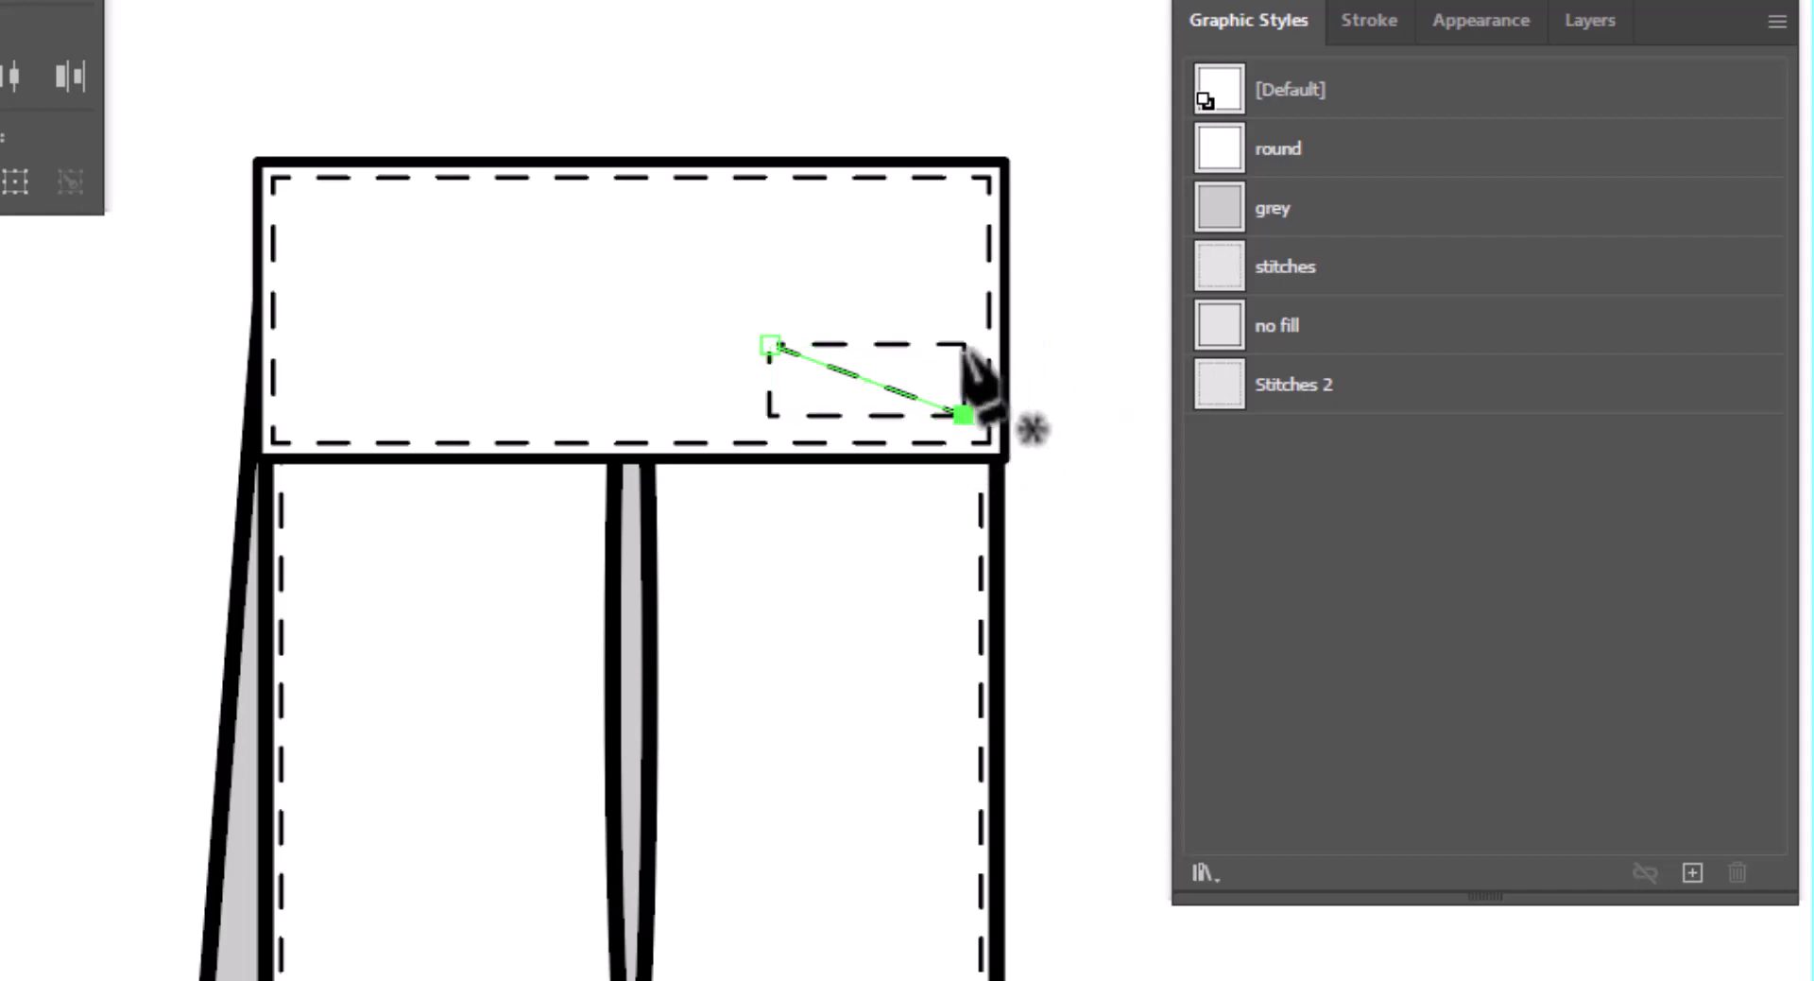
click(962, 342)
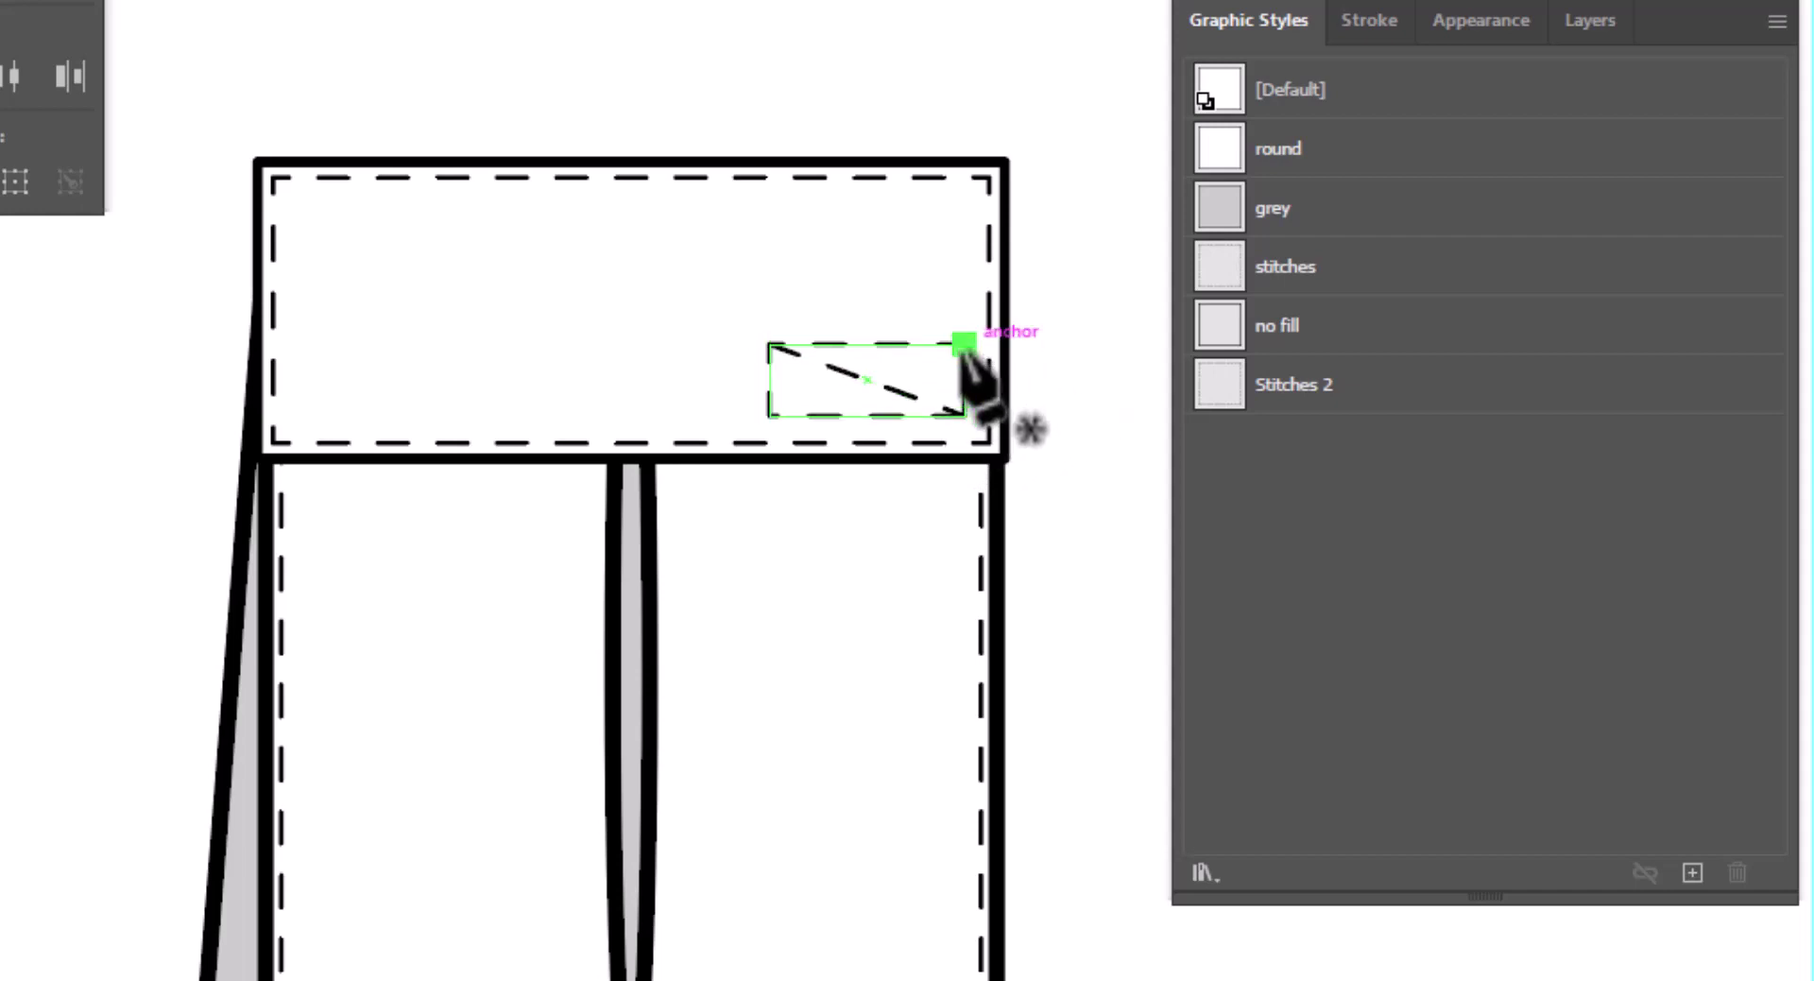
click(768, 413)
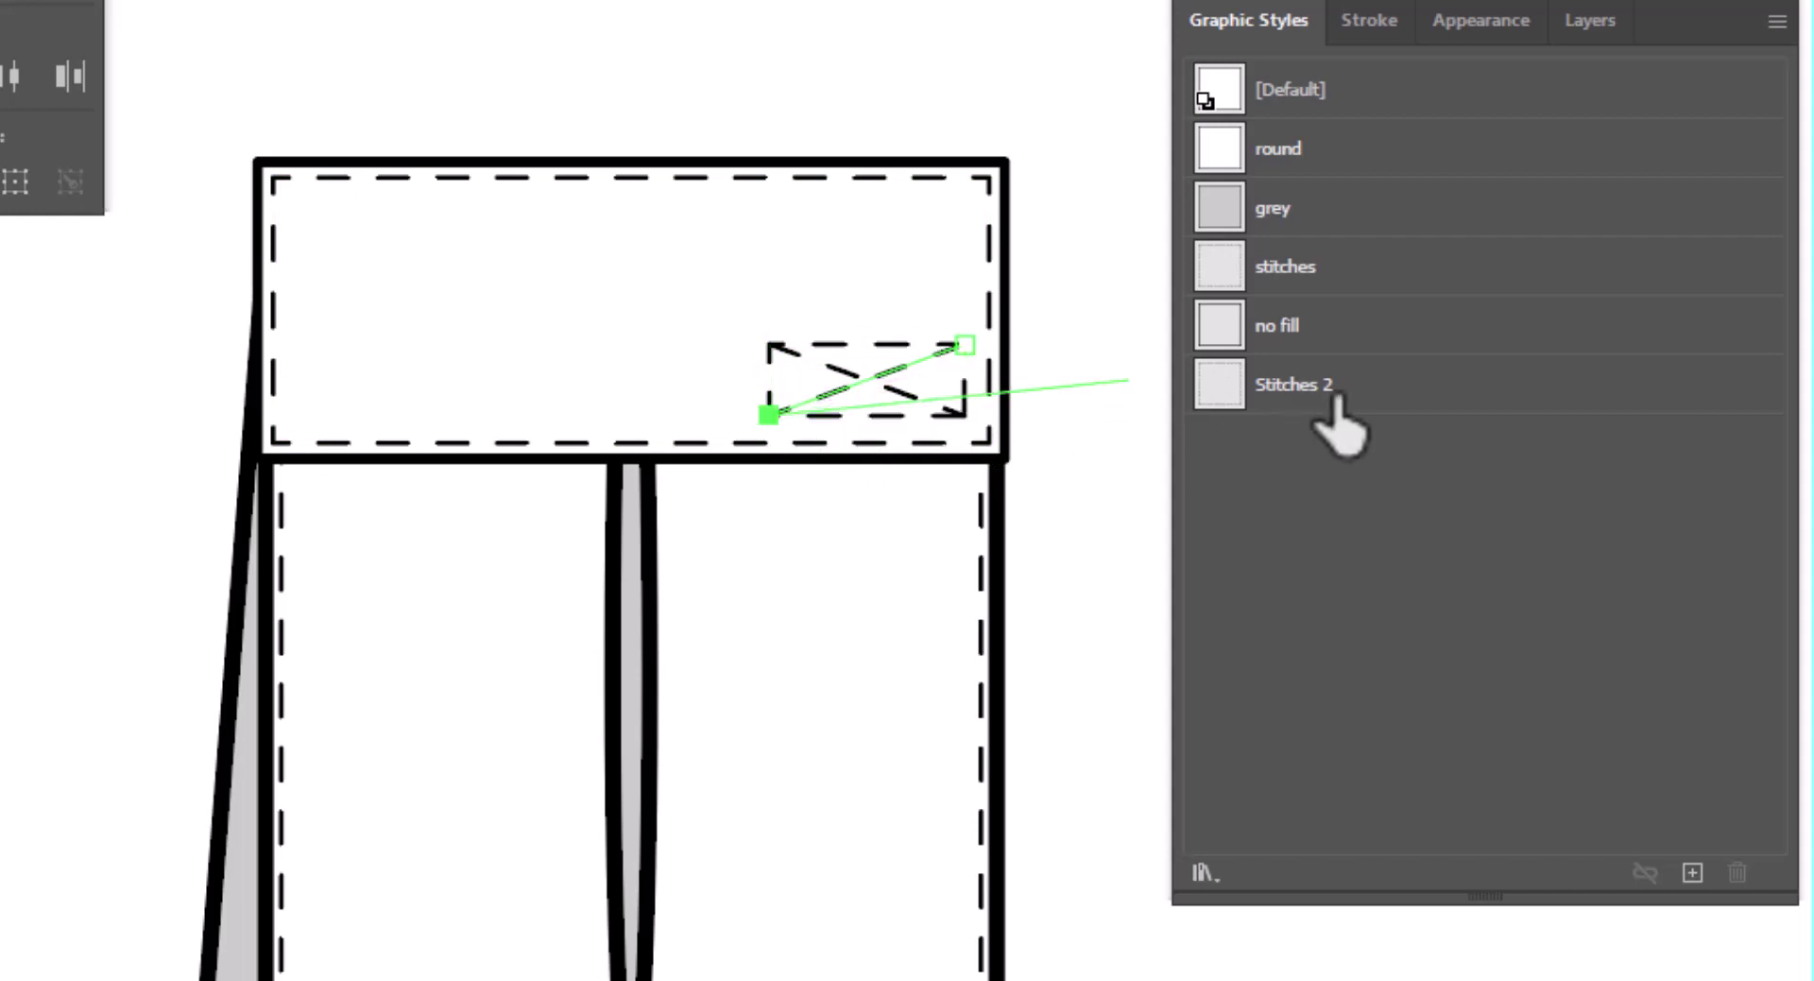
Select both diagonals and the small box in Layers and apply the stitches graphic style.
click(1597, 29)
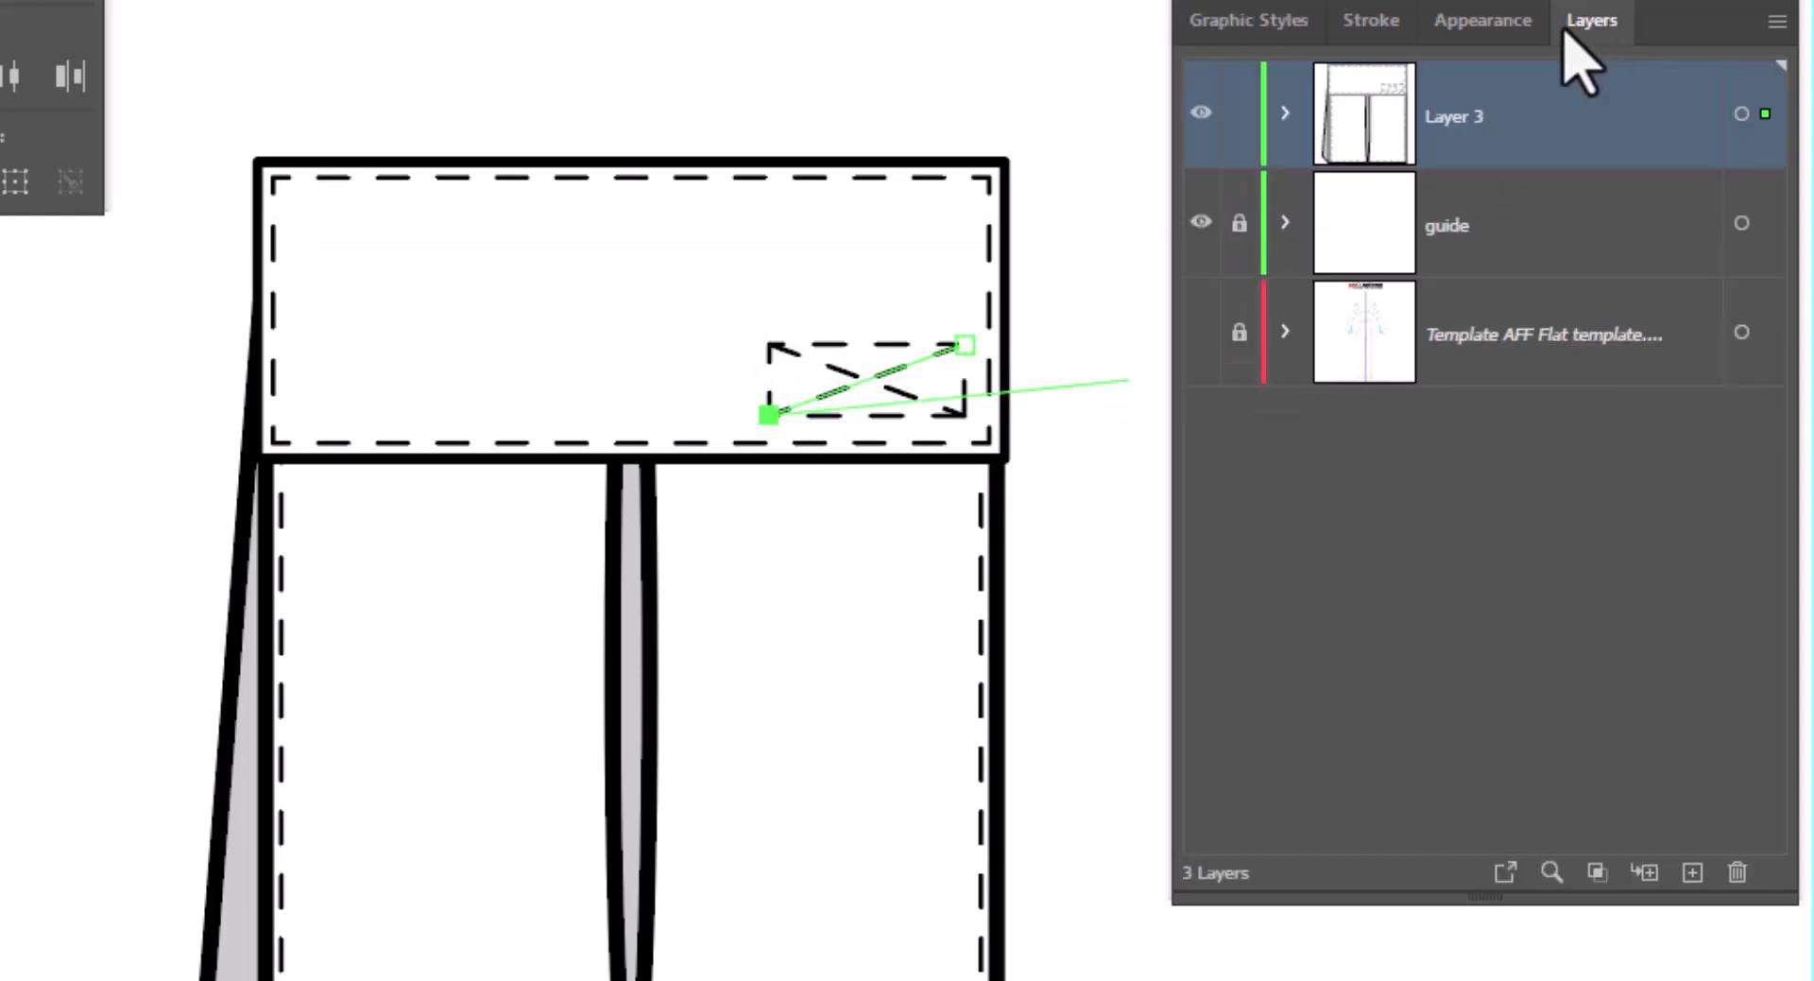
click(1285, 112)
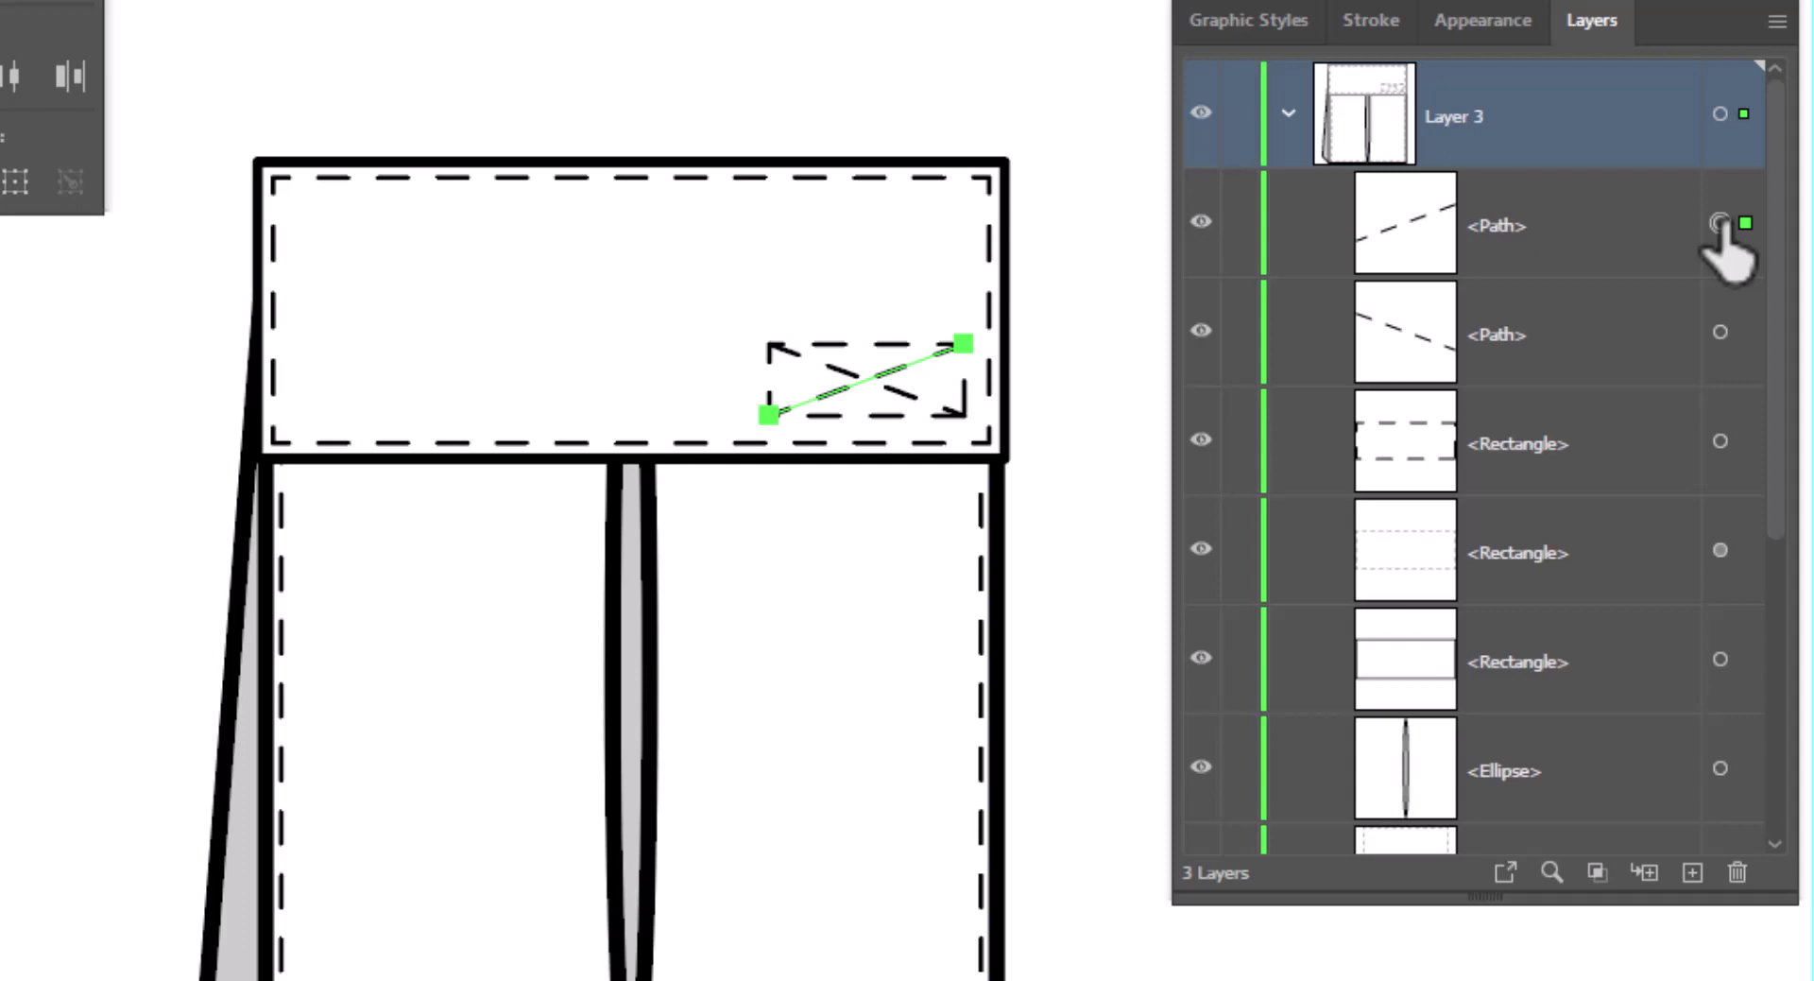
shift+click(1719, 332)
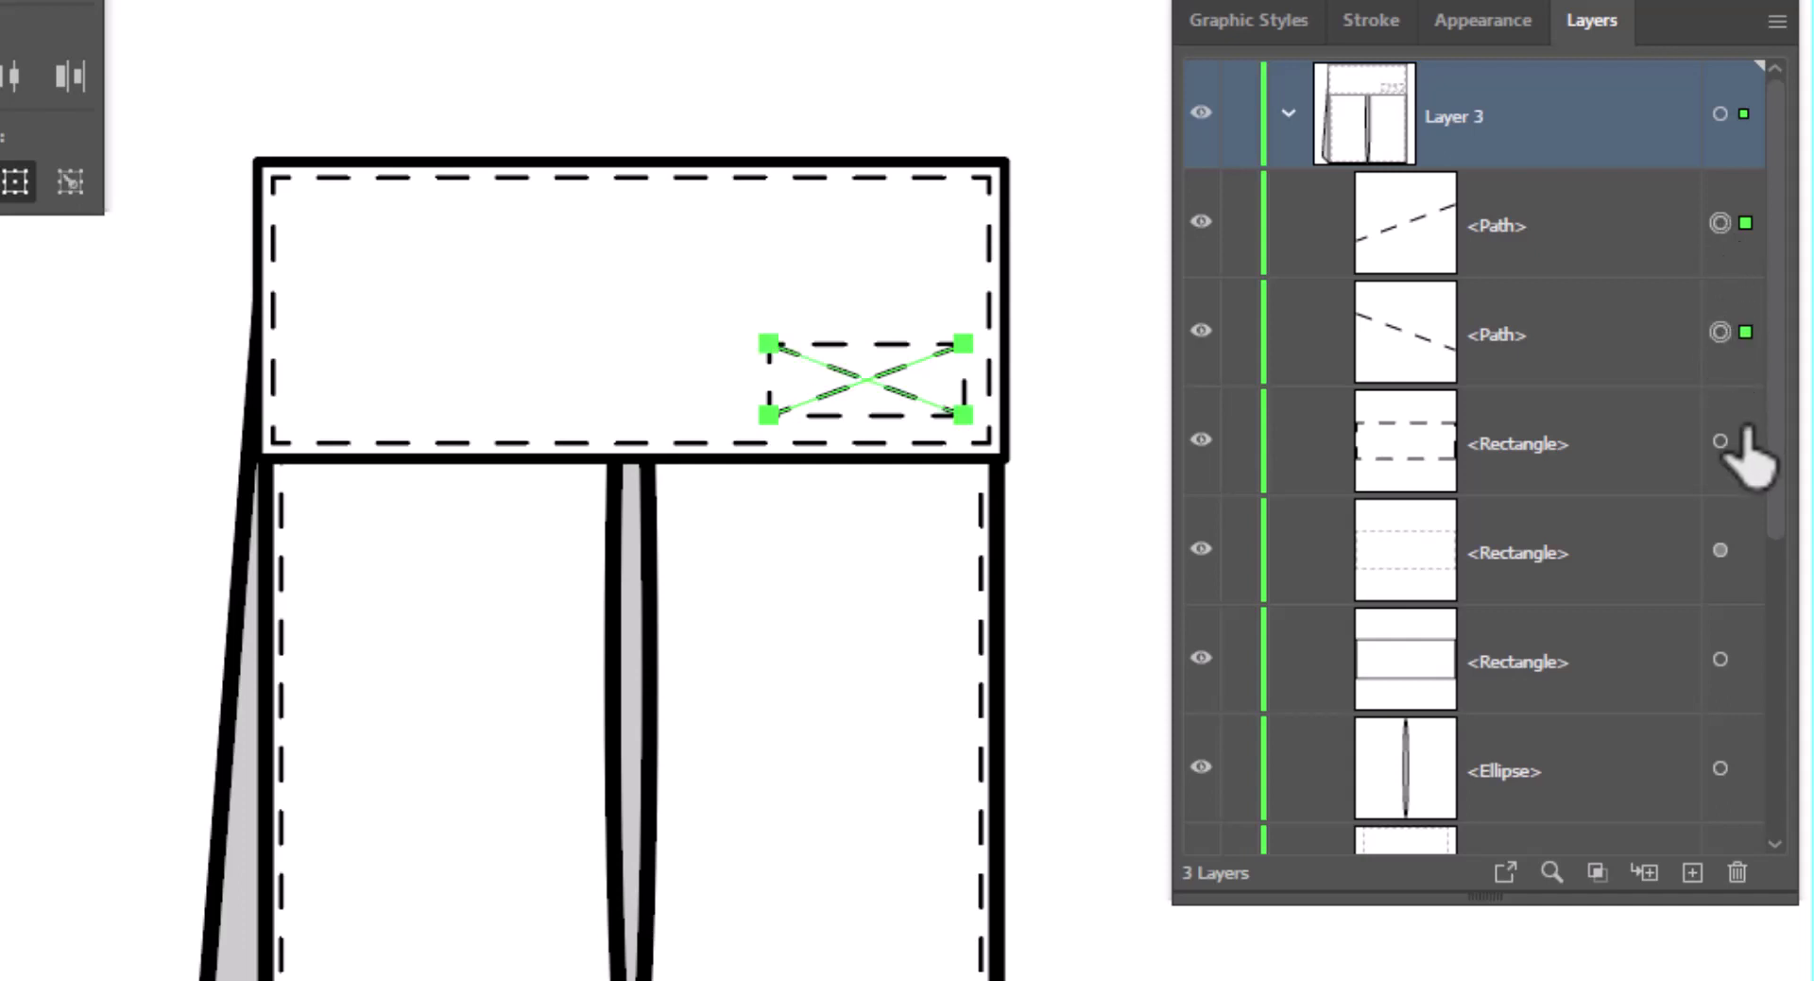
shift+click(1720, 441)
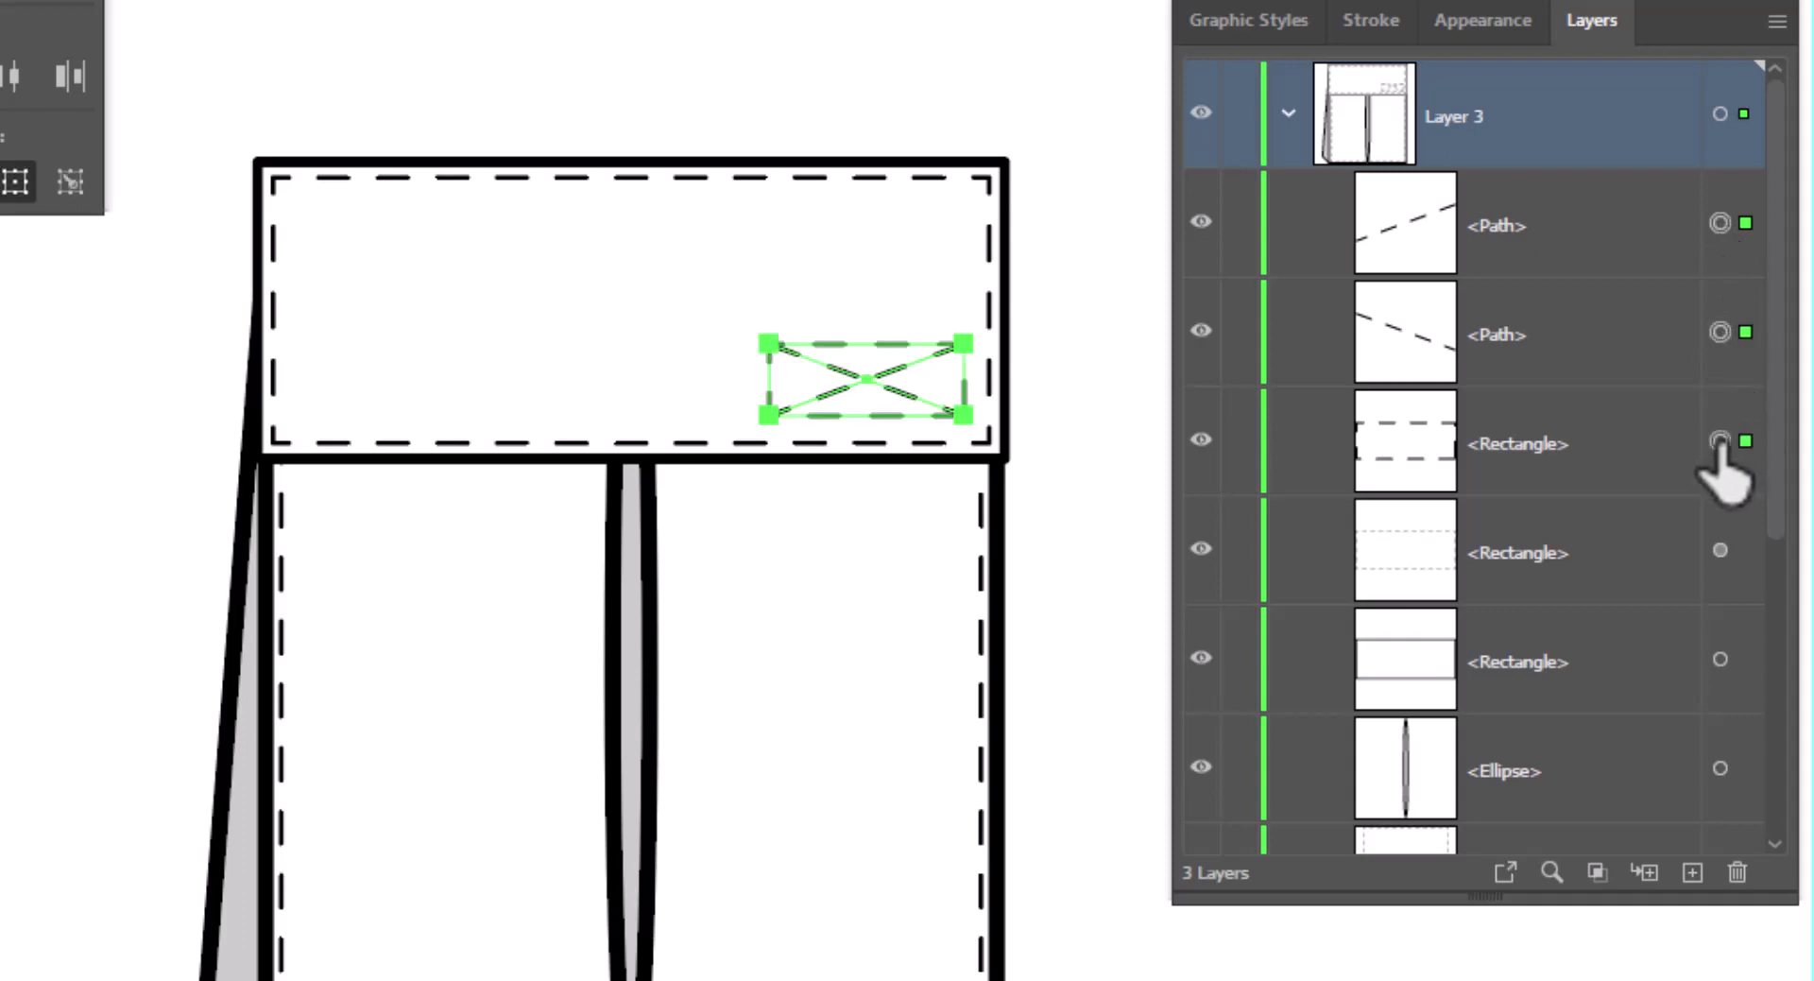
click(1287, 22)
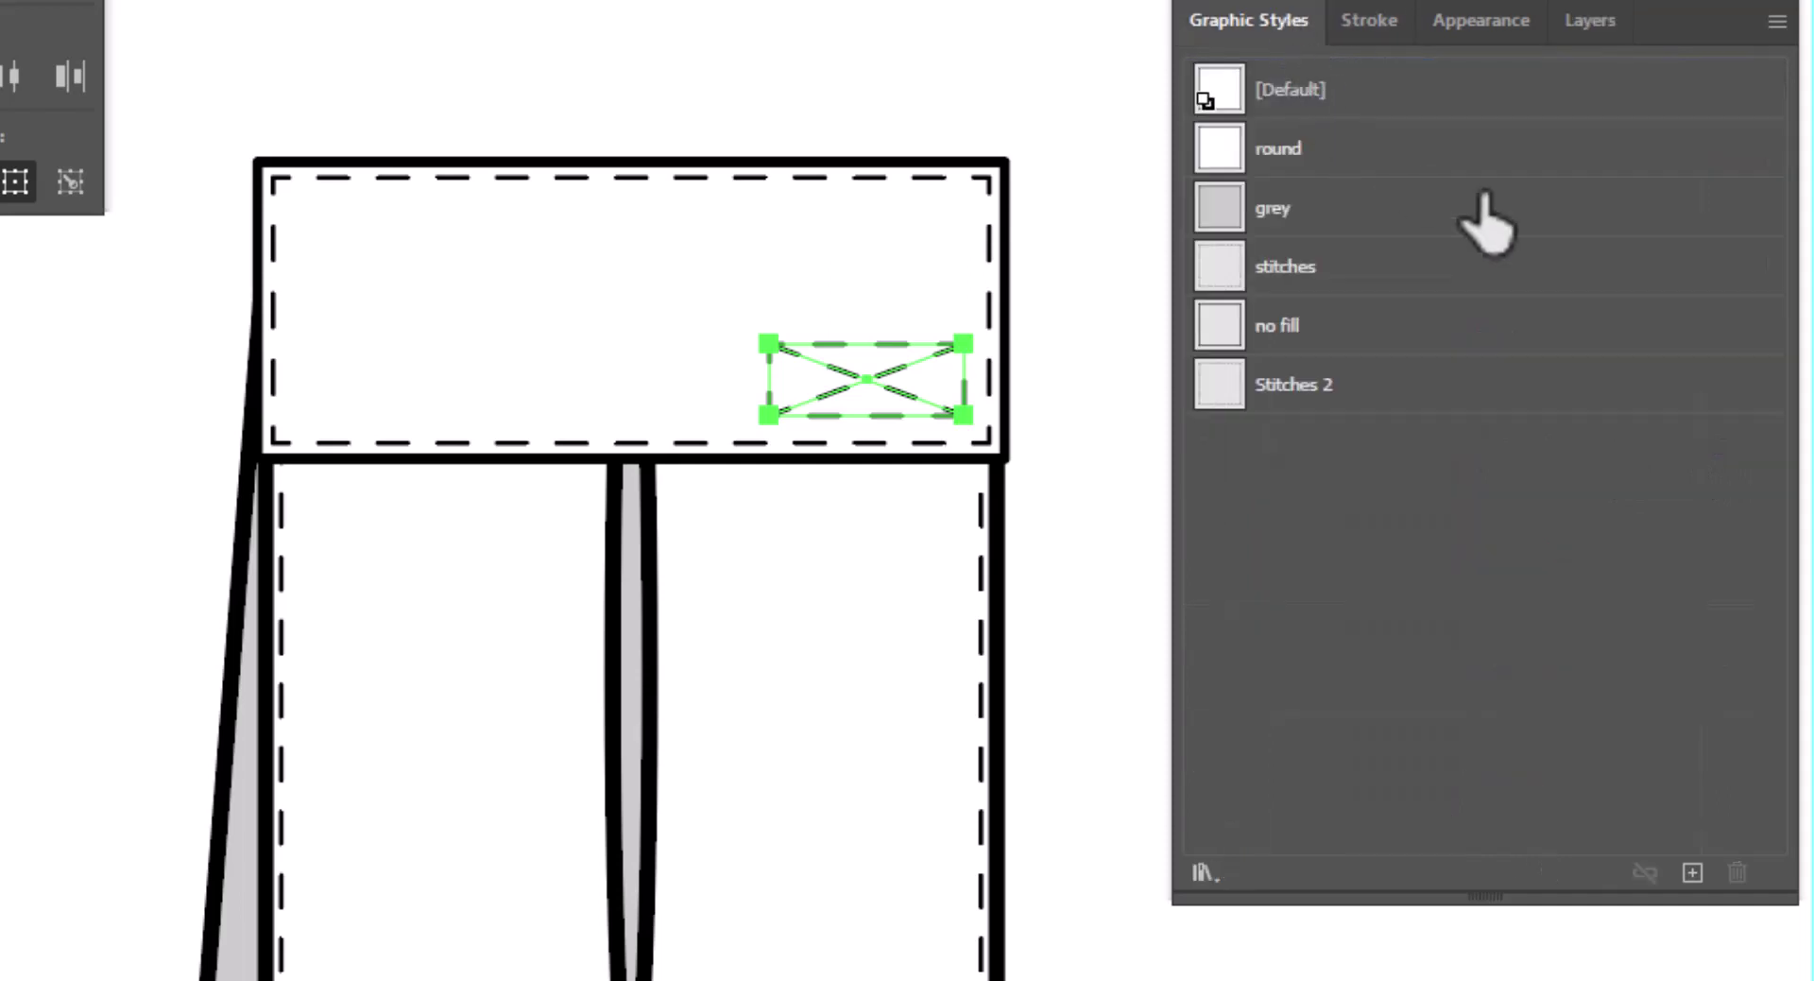
click(1327, 271)
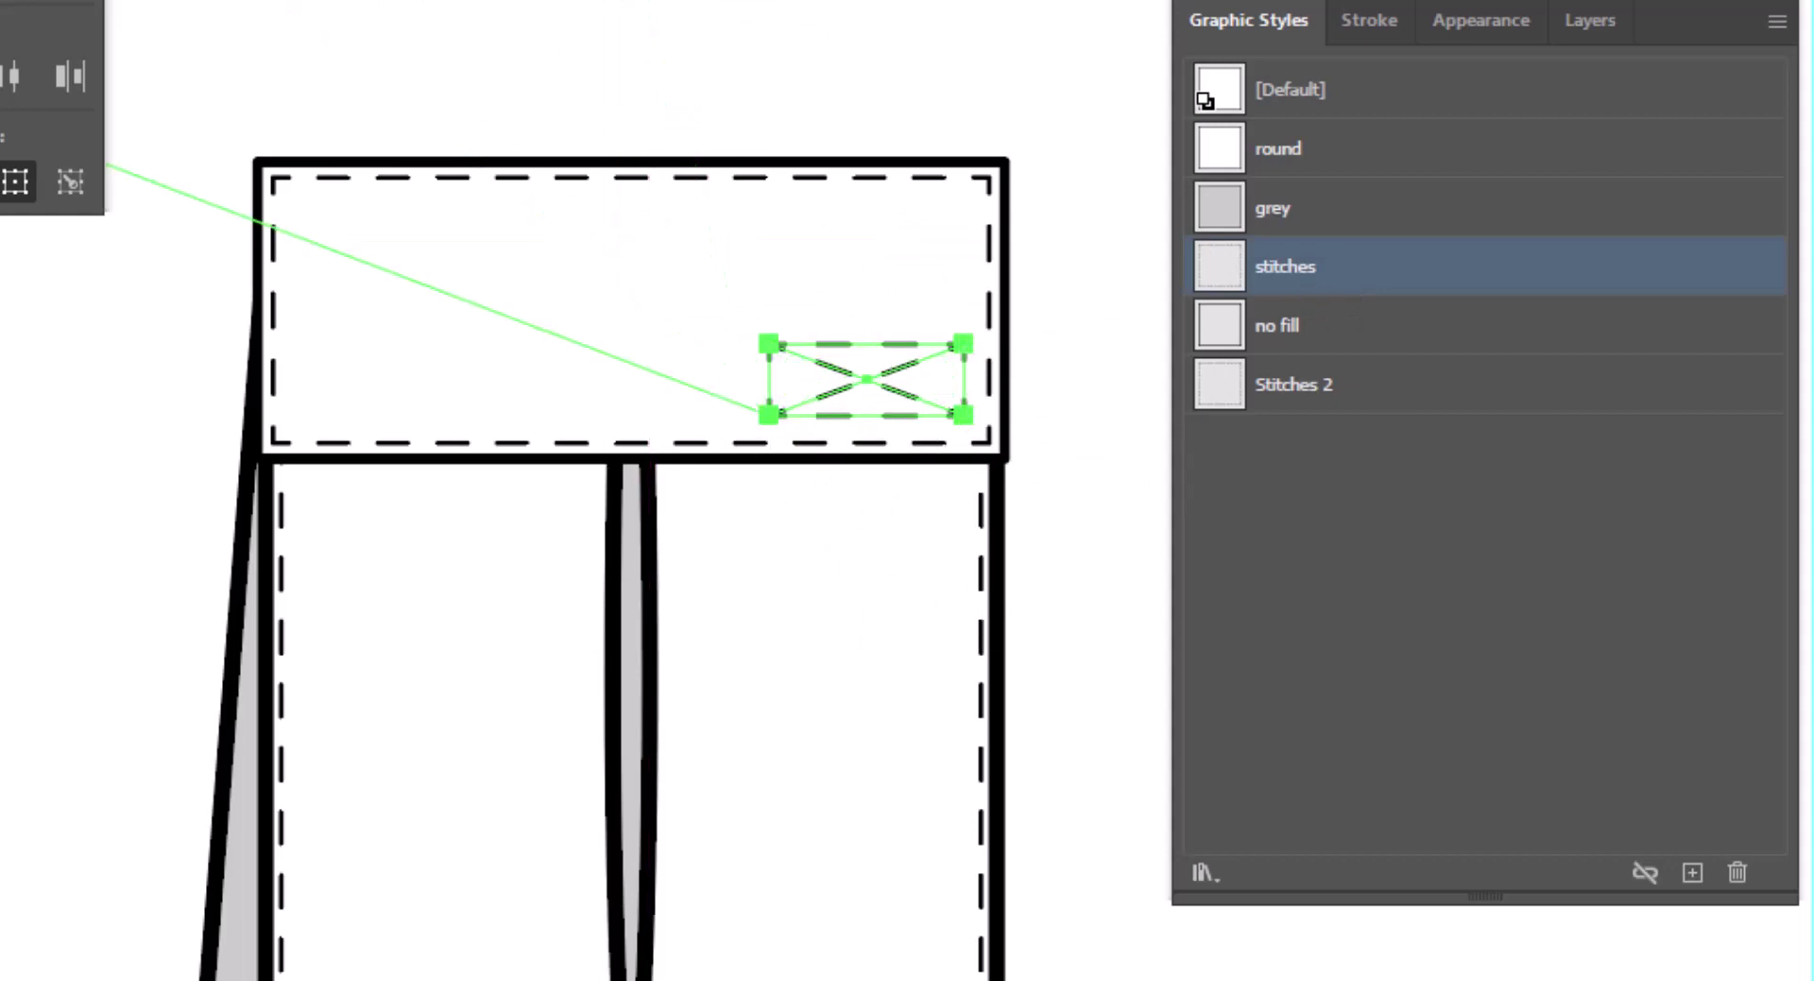
Group the box and diagonals into one X-stitch patch, then deselect it.
right_click(612, 24)
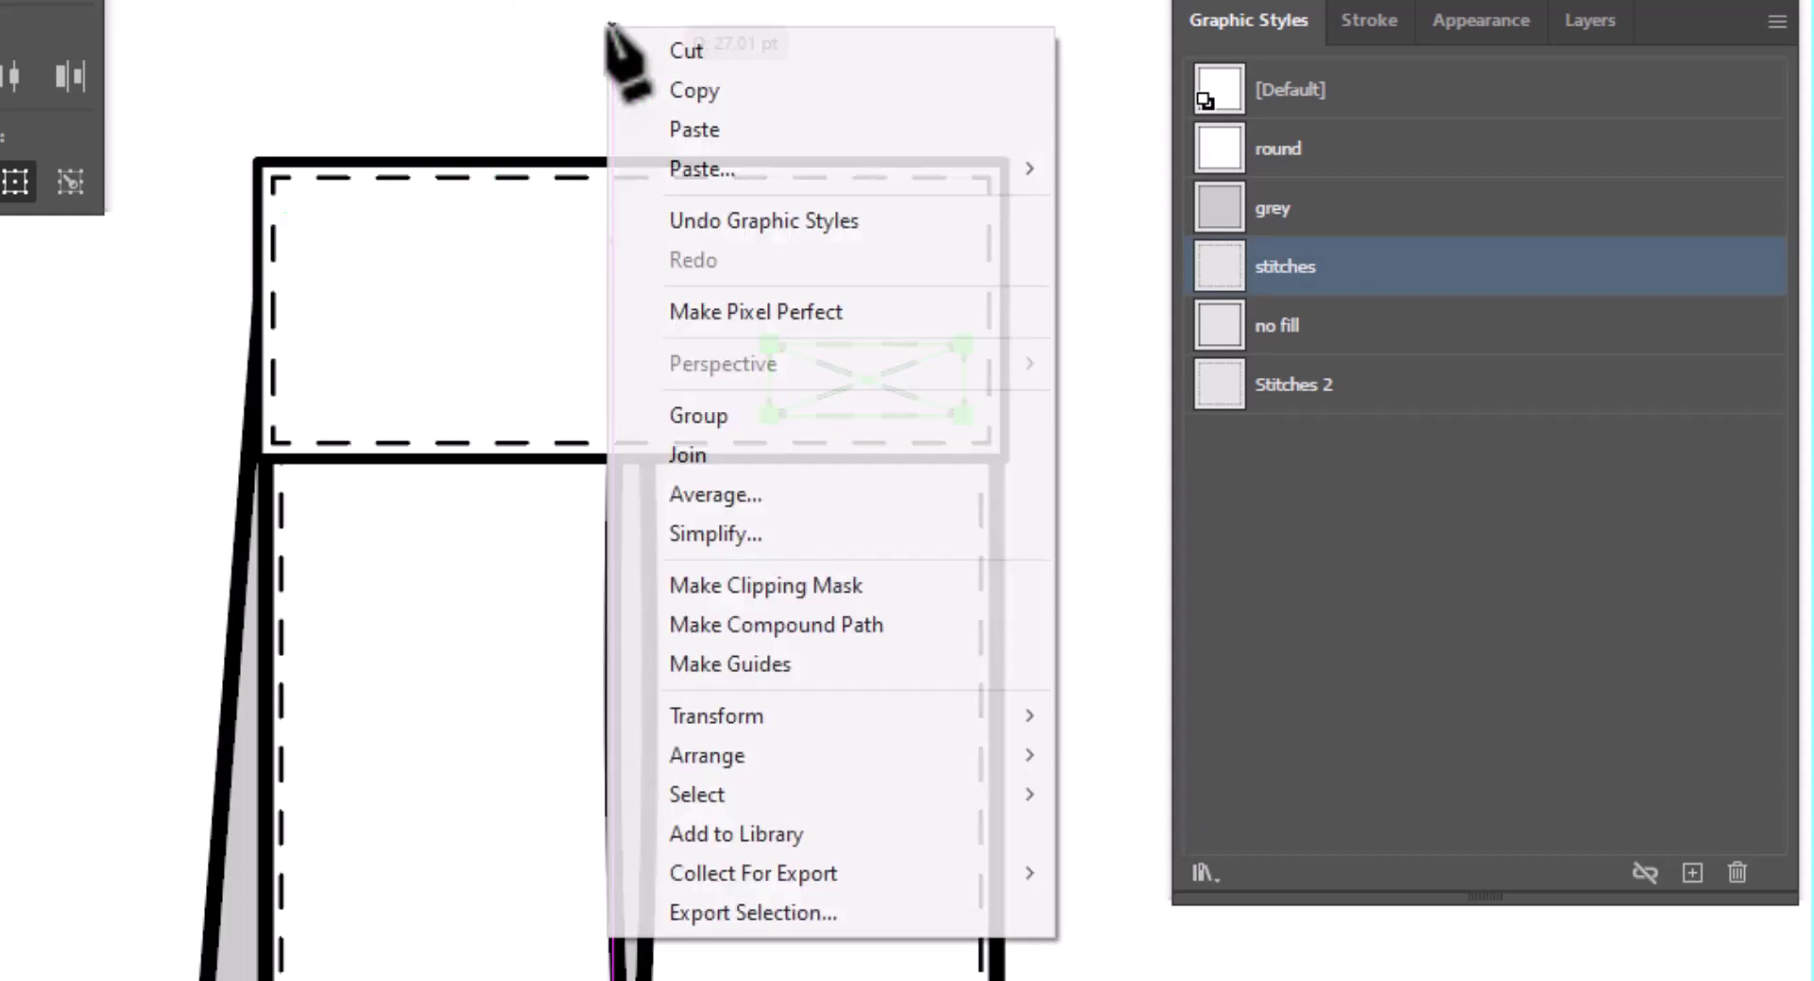
click(798, 417)
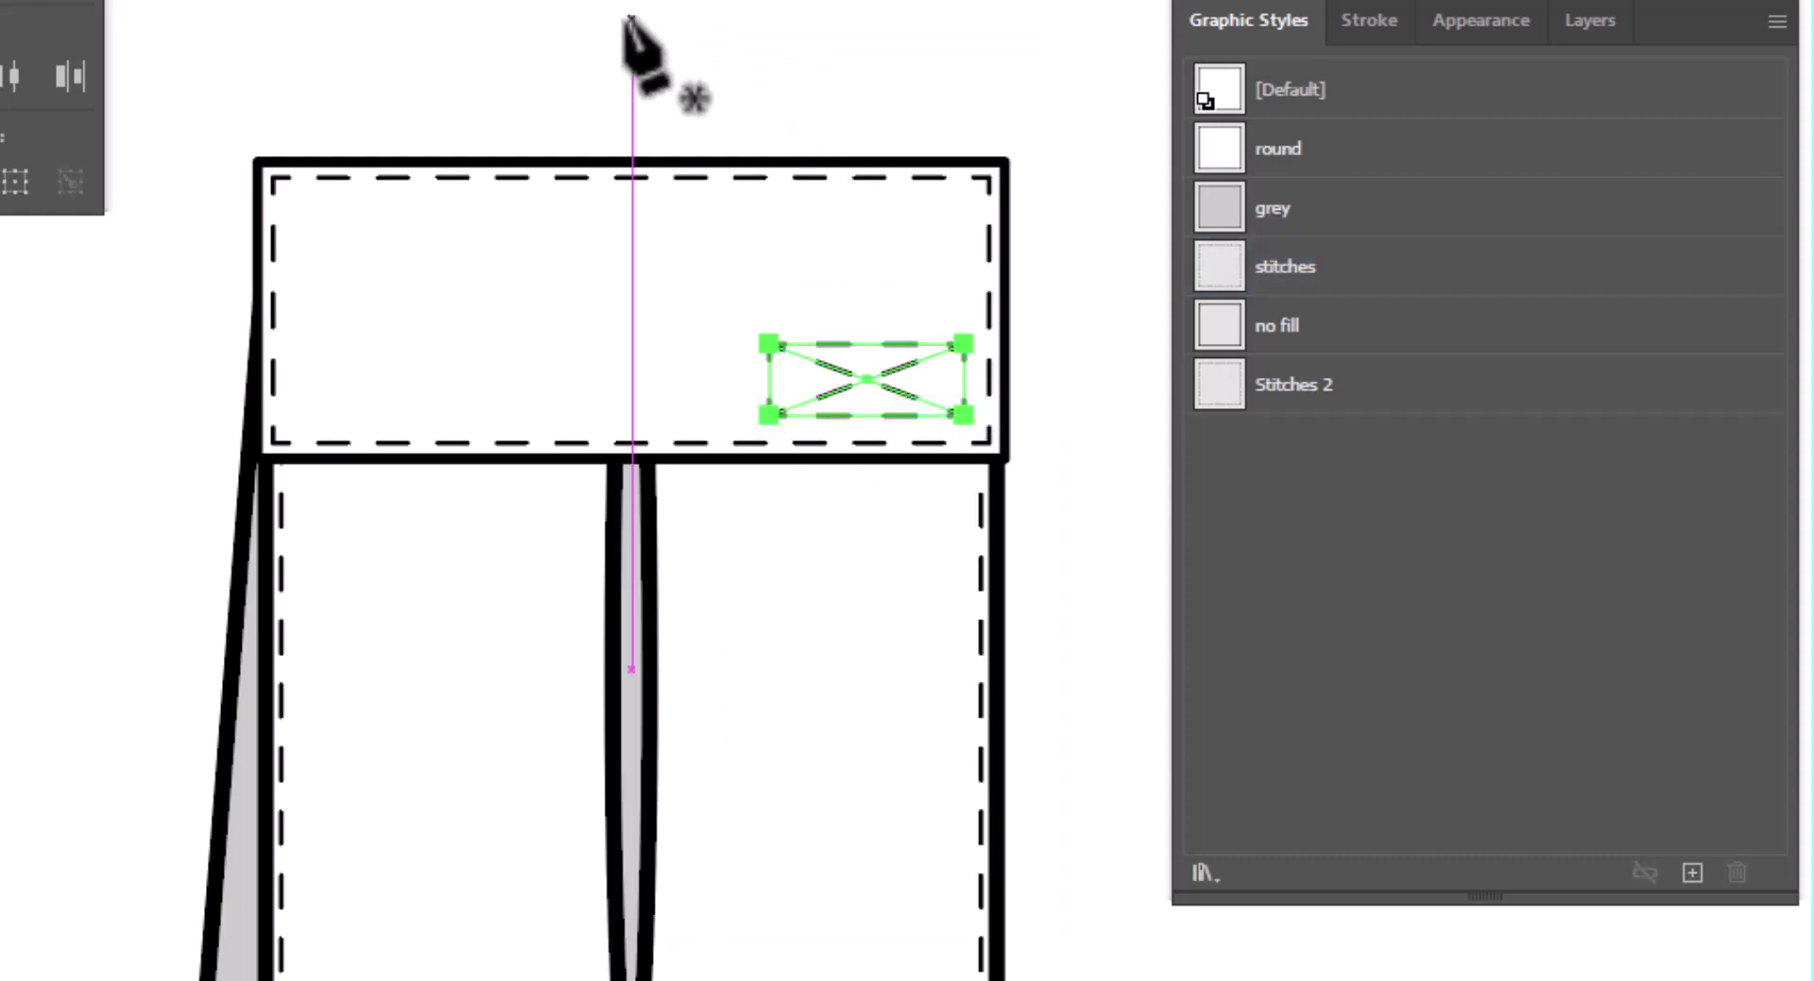
key(v)
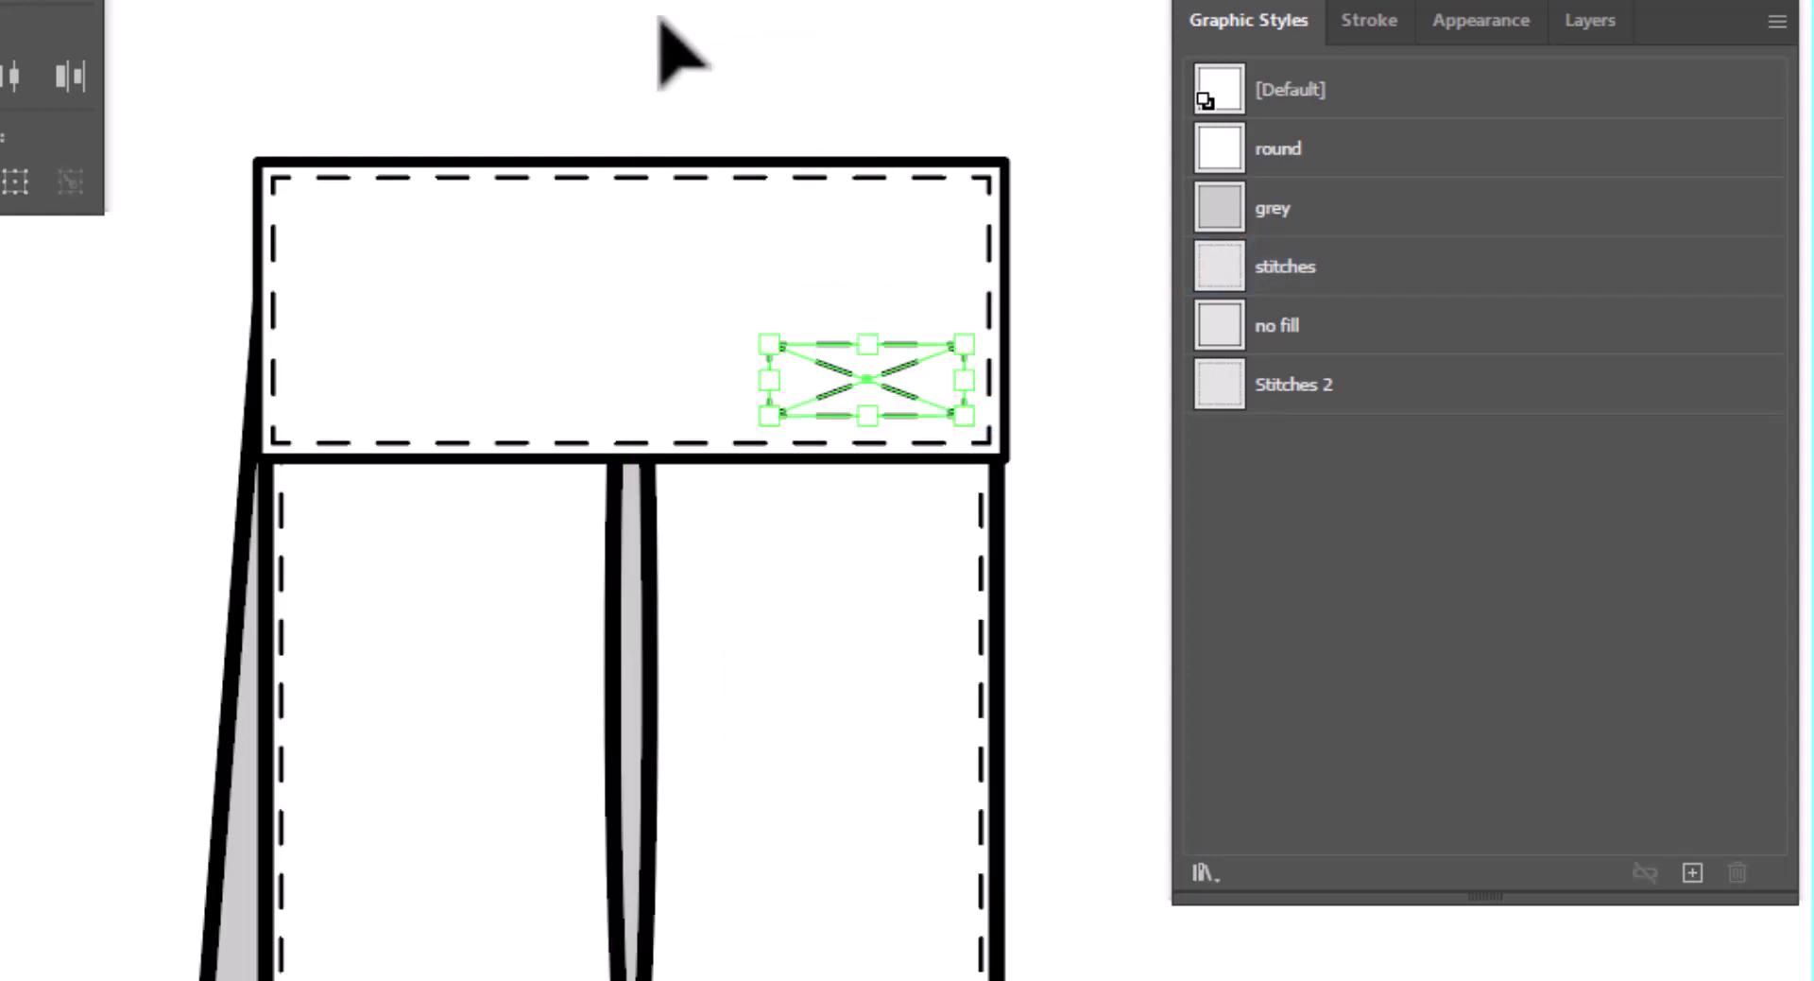
click(659, 19)
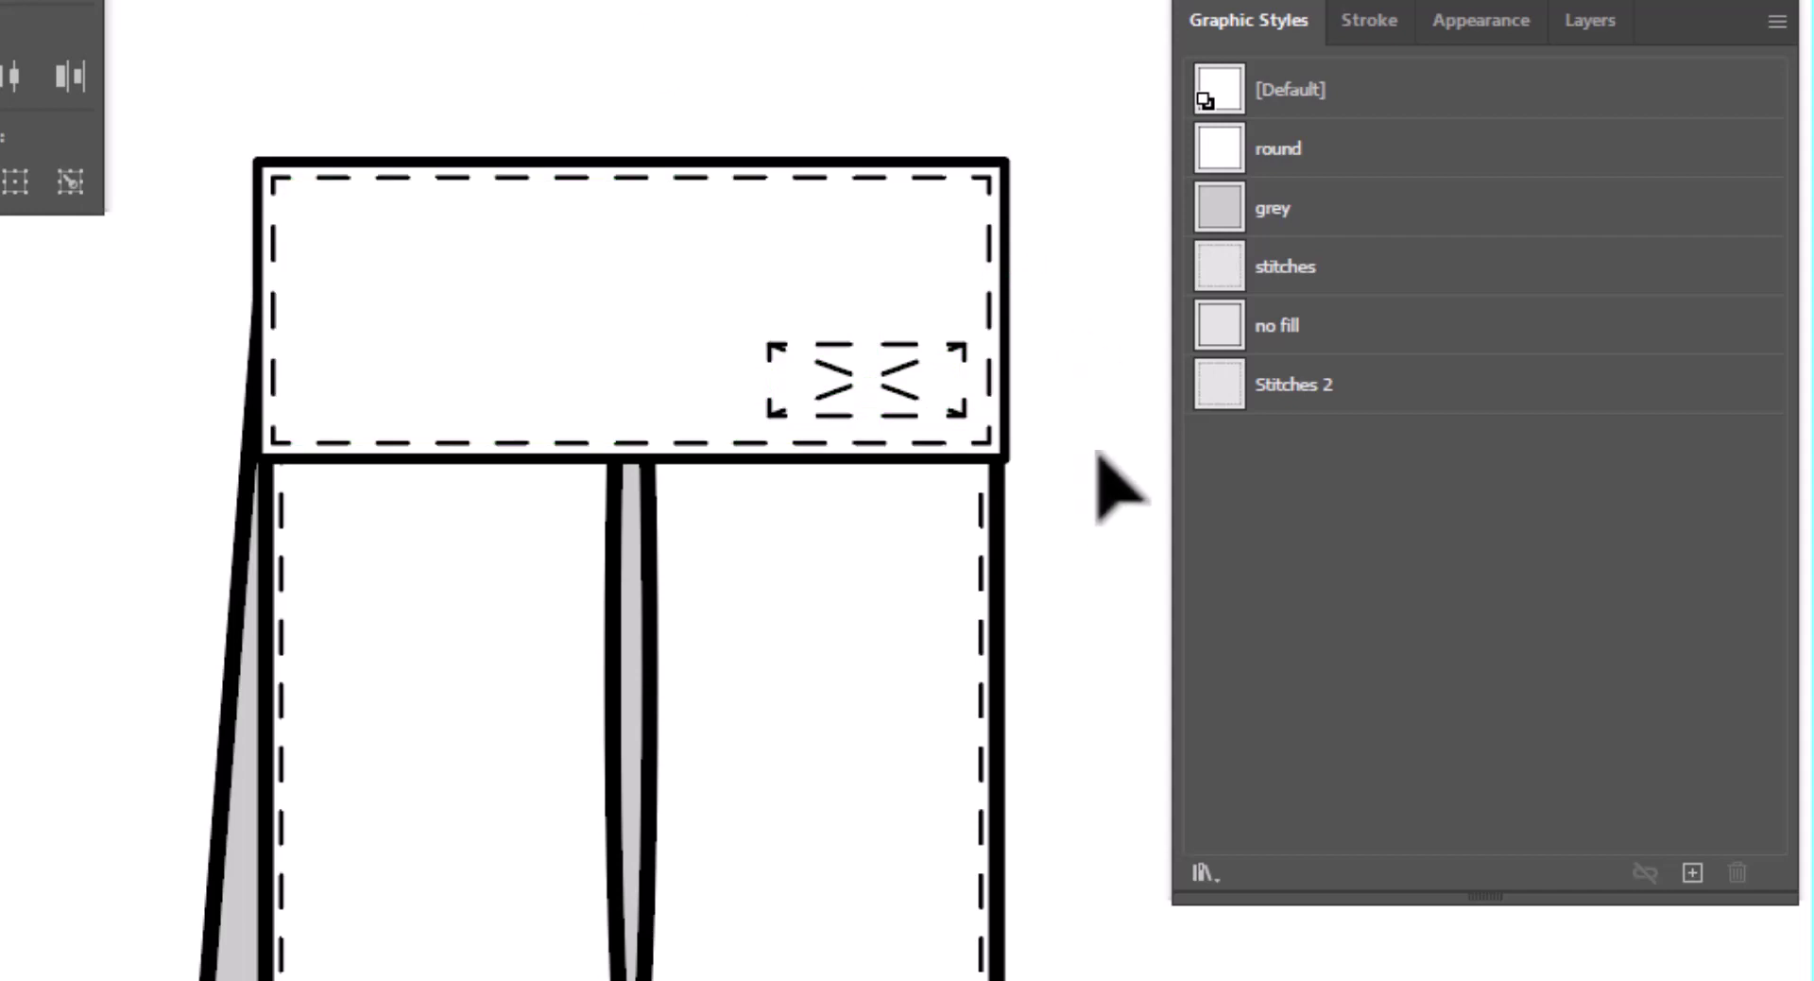
Open the Symbols panel and delete all six default symbols from the document.
key(ctrl+z)
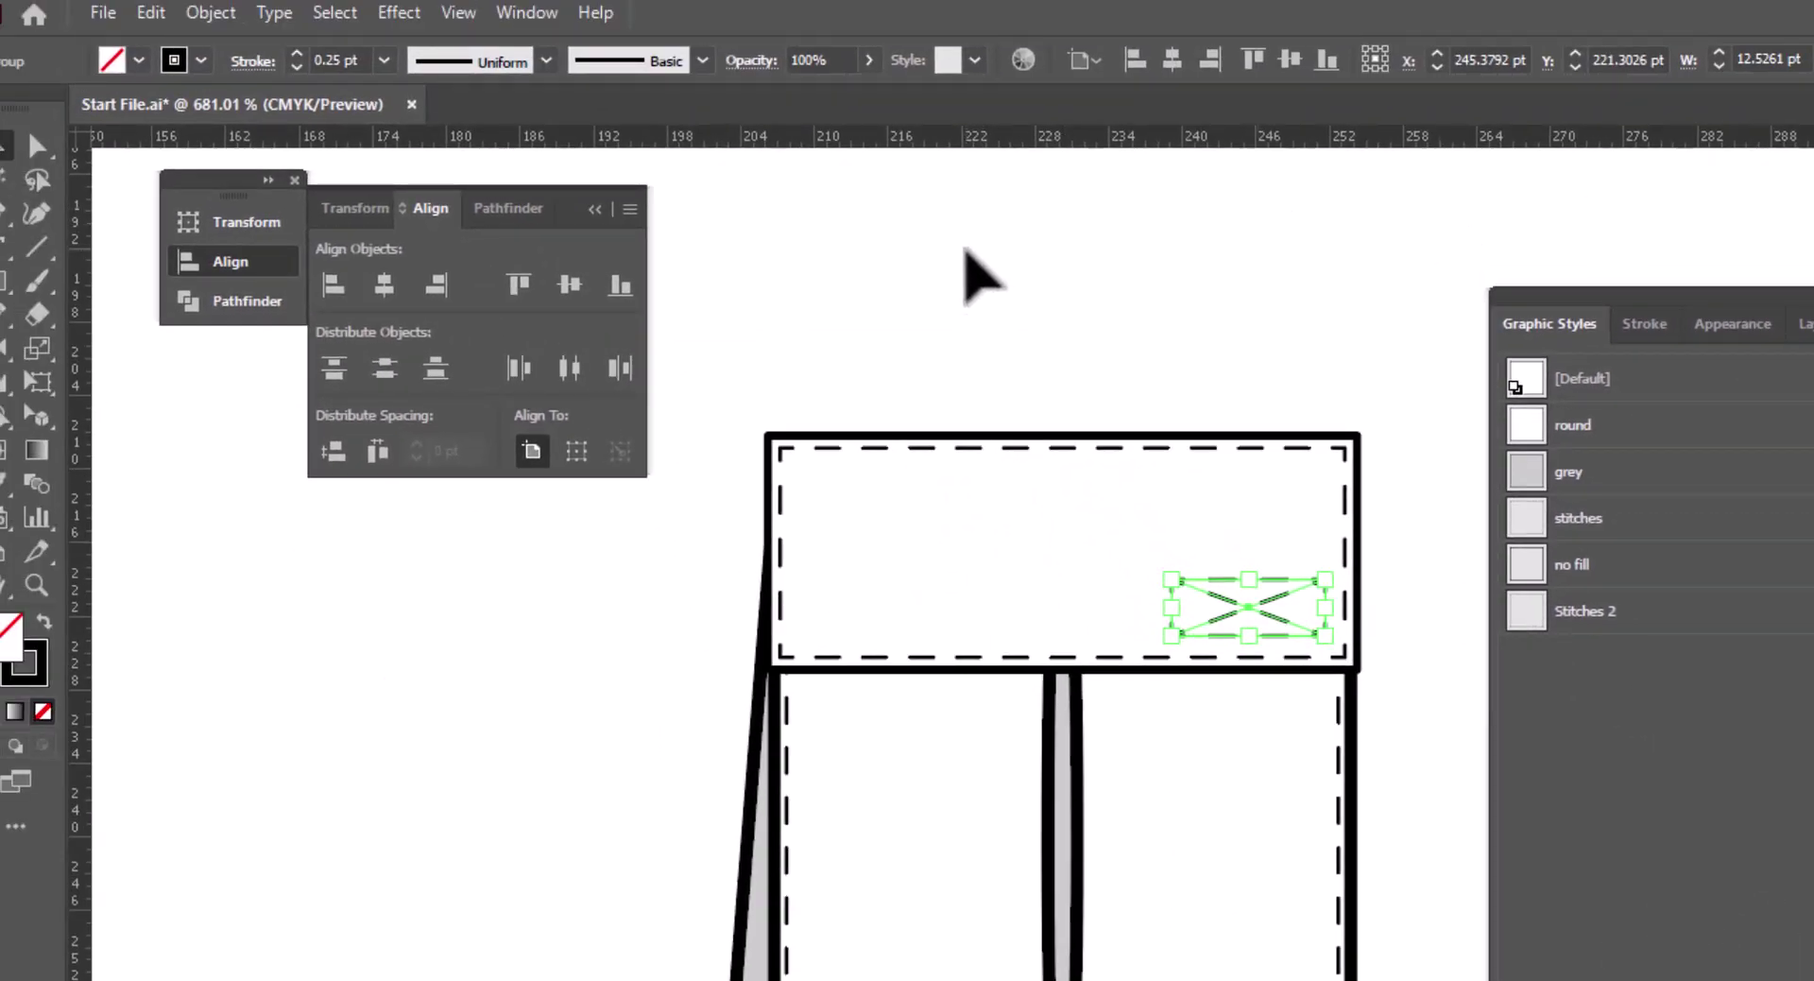
click(527, 13)
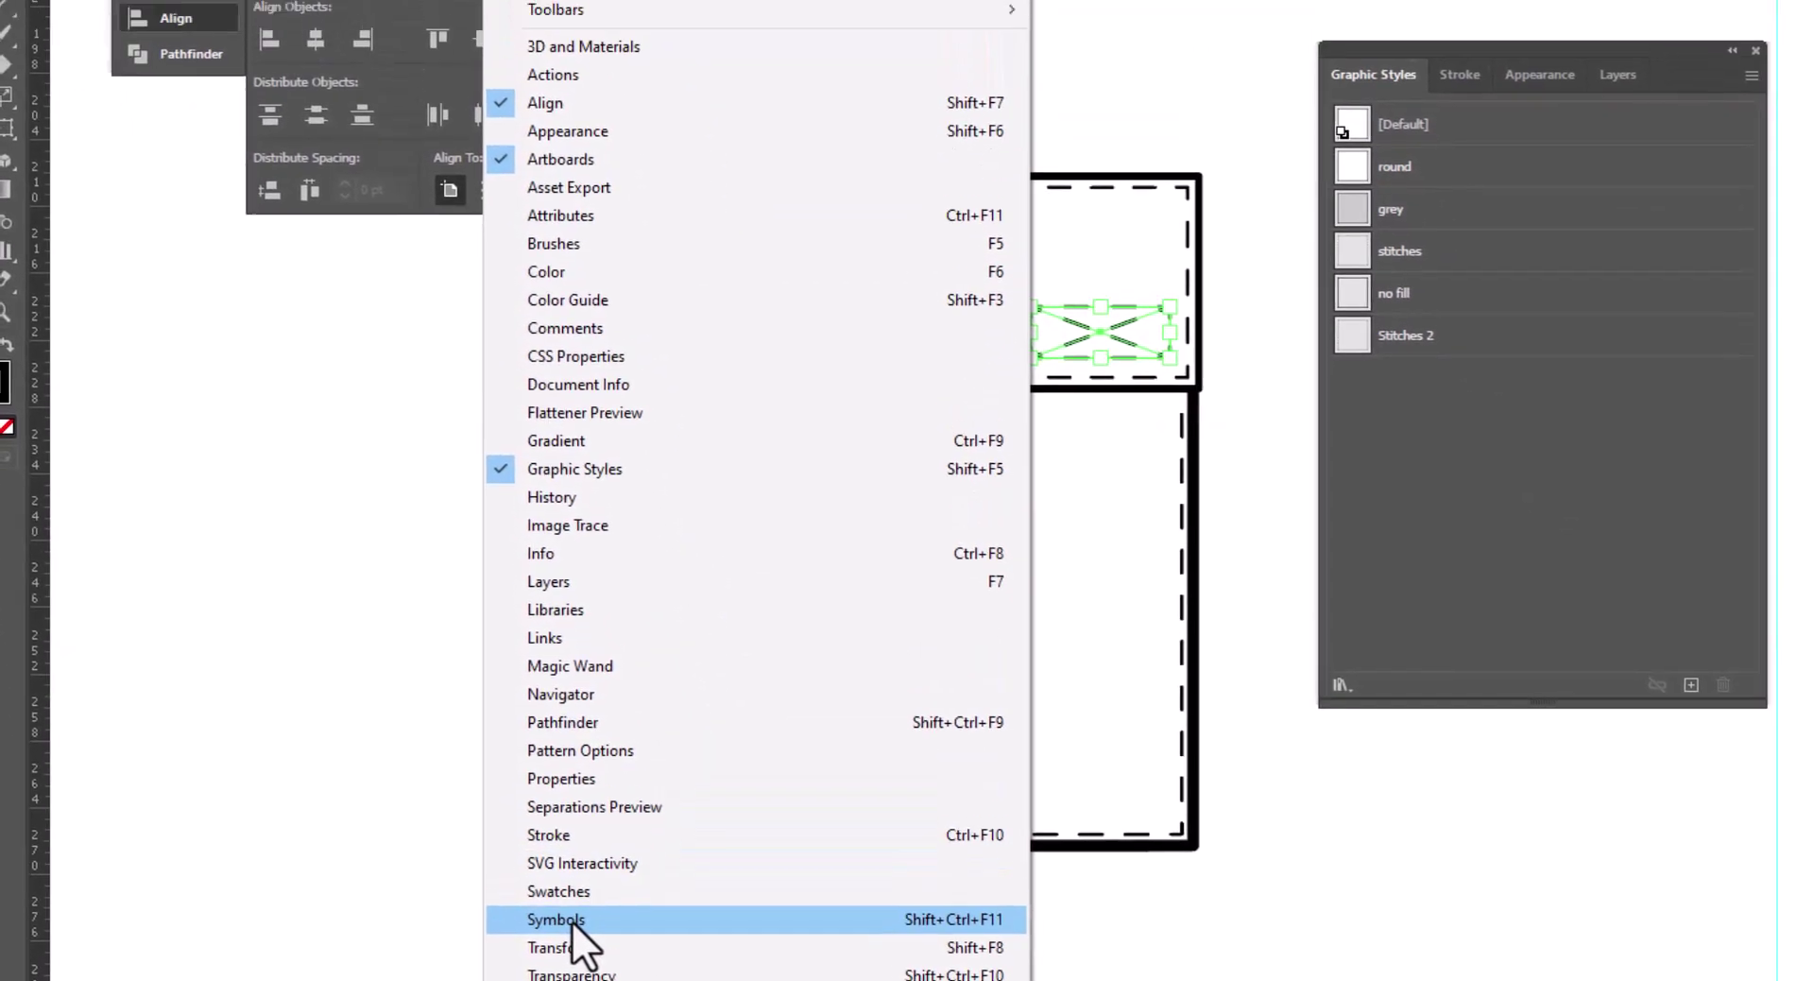
click(566, 919)
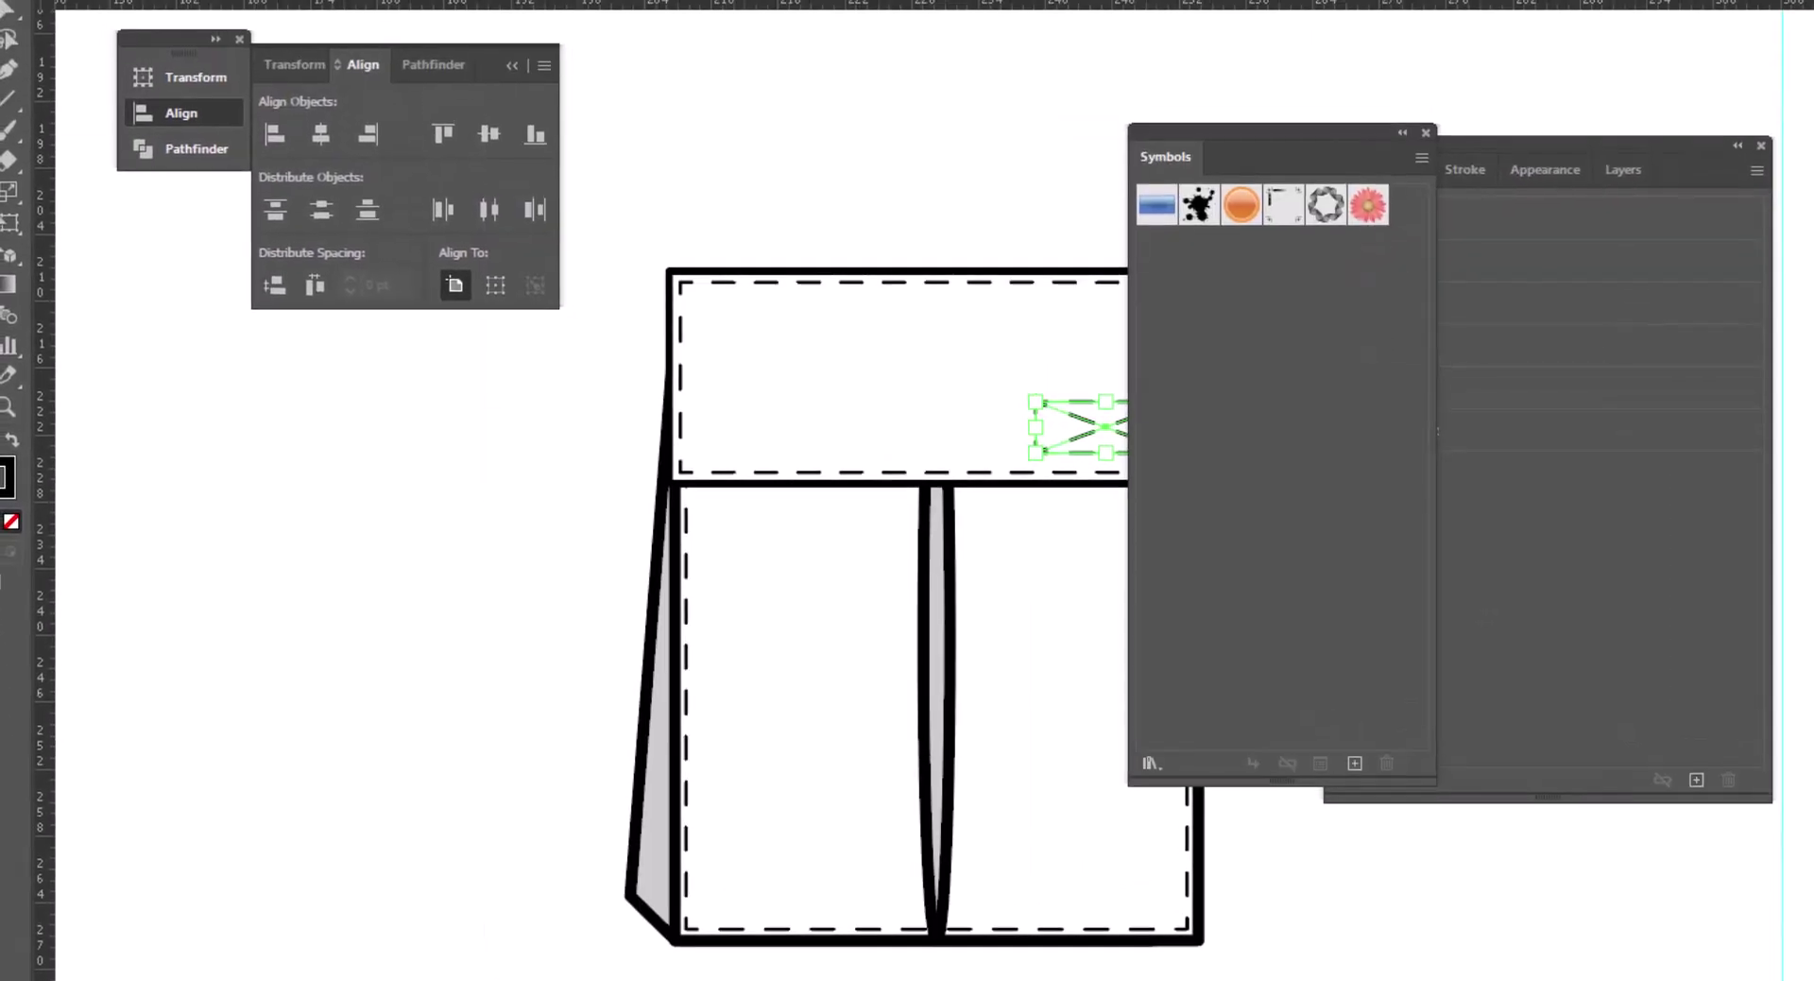
click(1165, 198)
click(1346, 242)
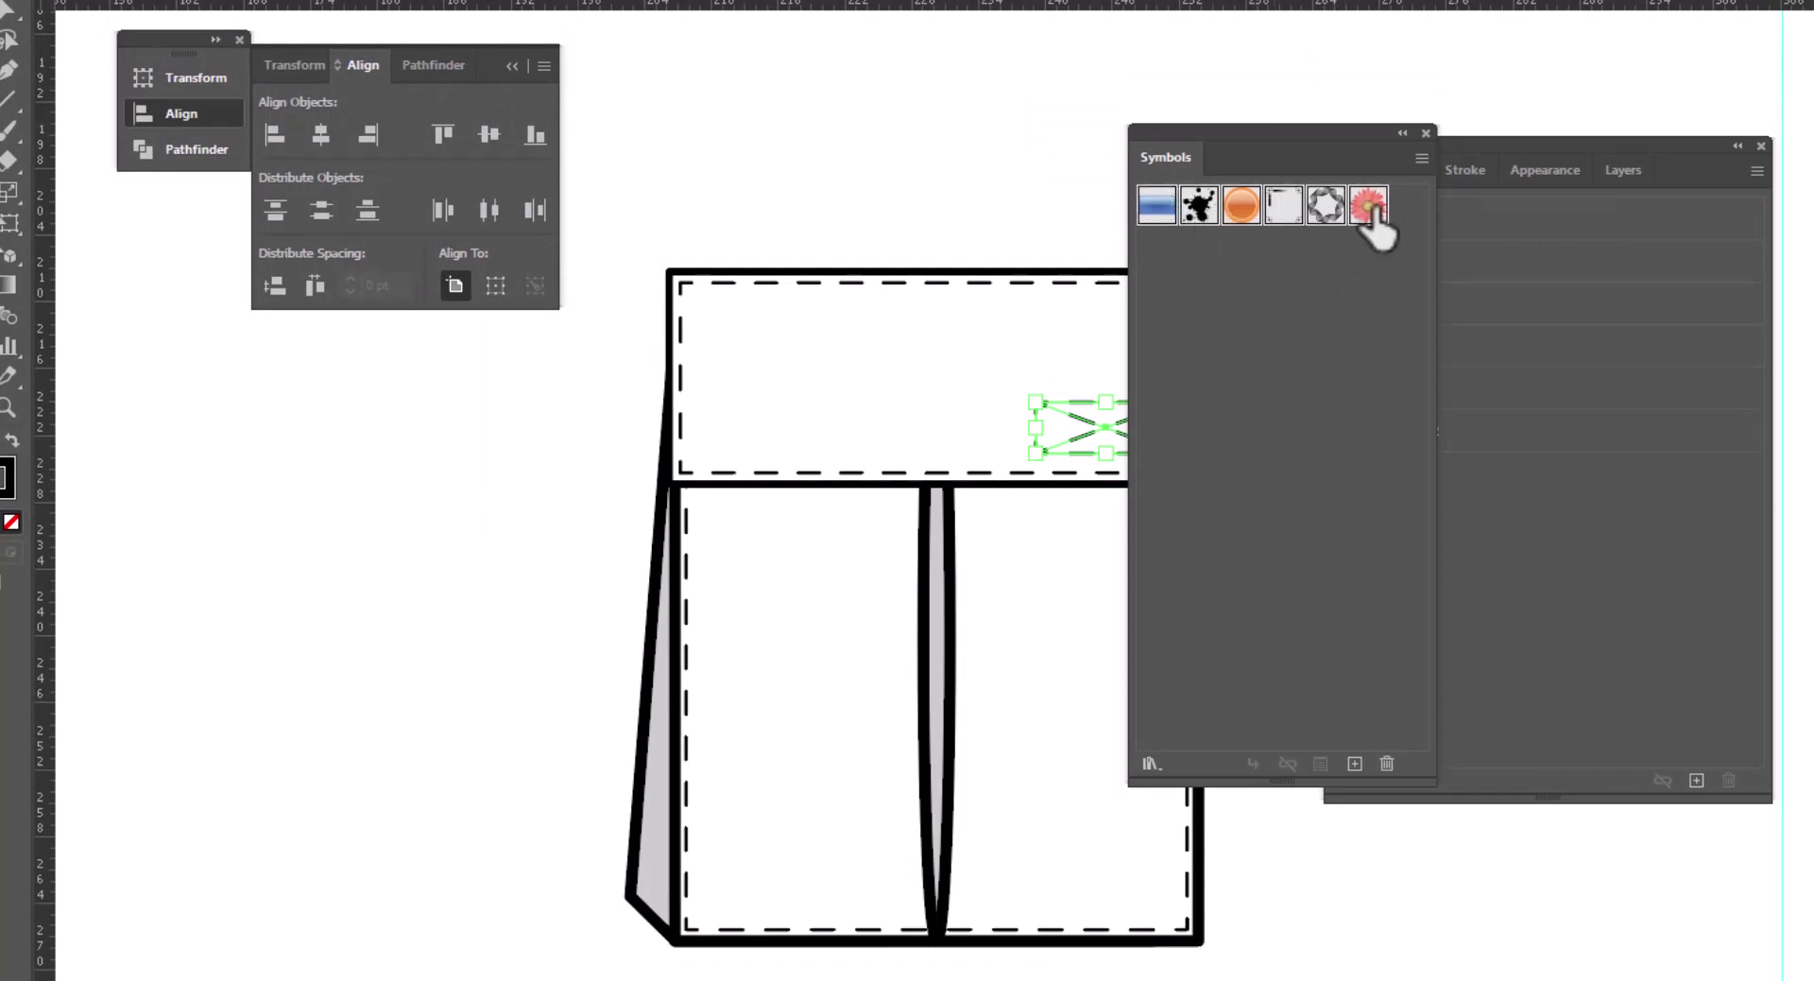
click(1385, 763)
click(1147, 582)
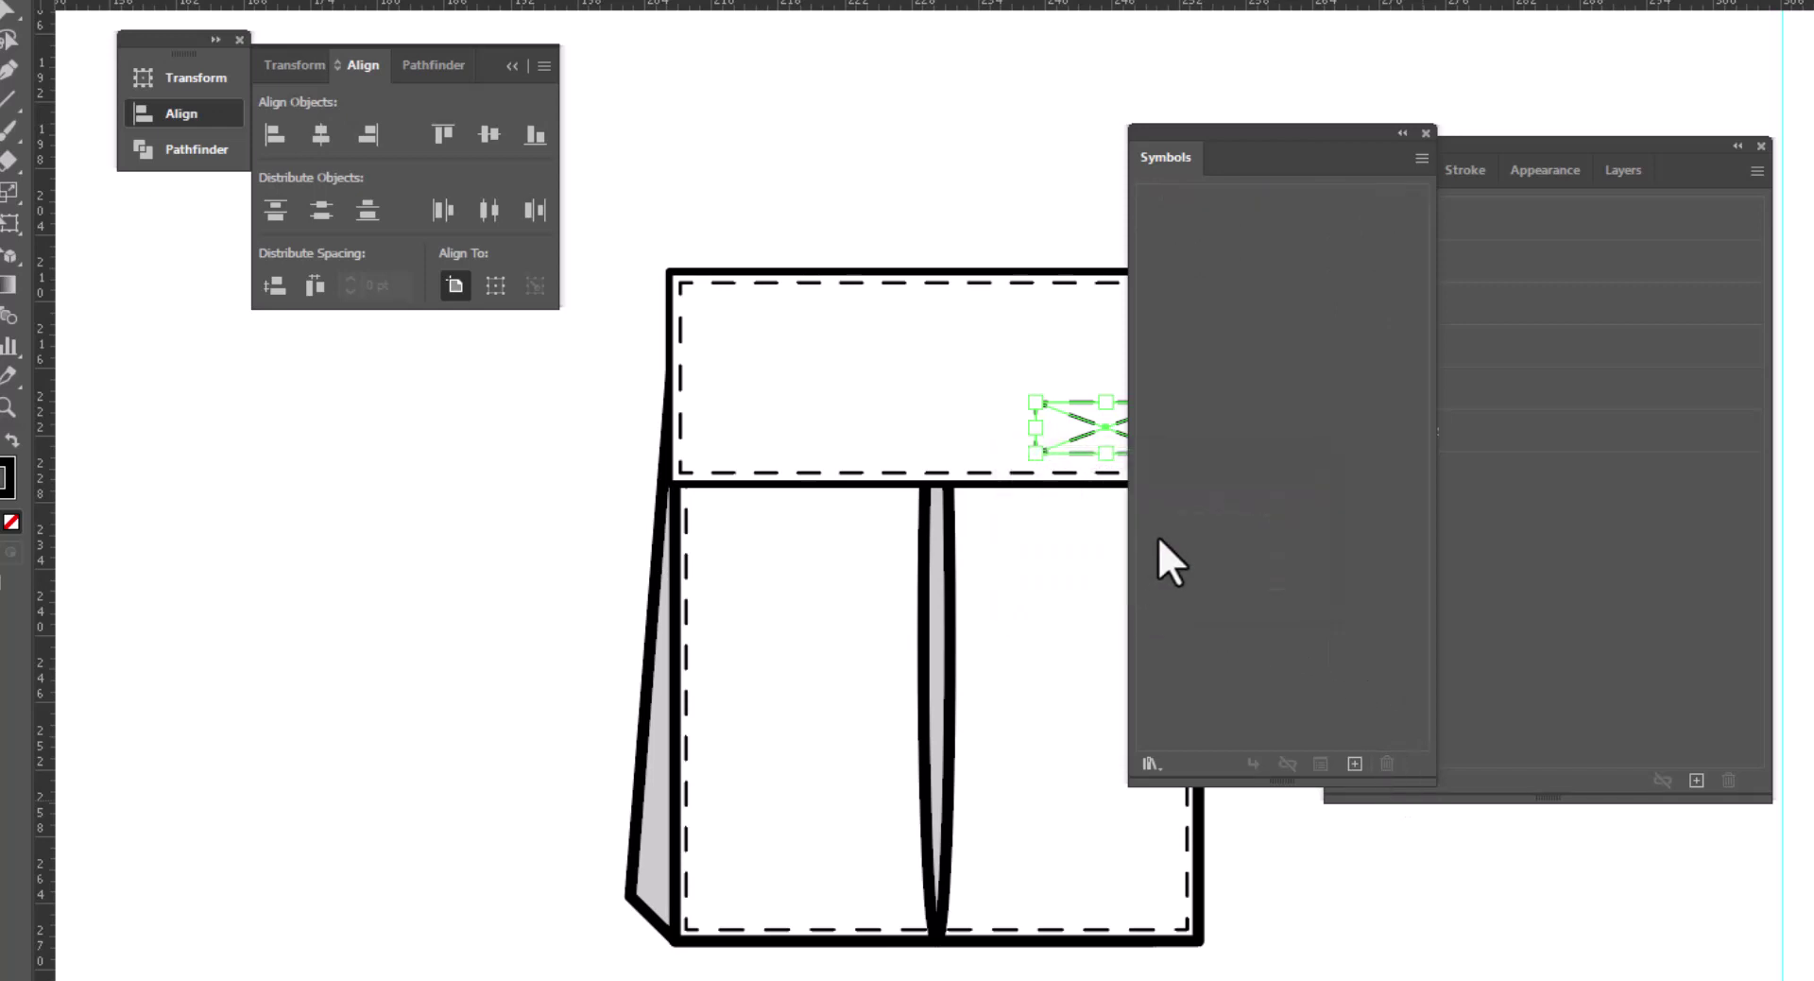
Dock the Symbols panel and make the X-stitch patch a new symbol named 'velcro'.
mouse_move(1188, 157)
mouse_down()
mouse_move(1410, 224)
mouse_move(1431, 178)
mouse_up()
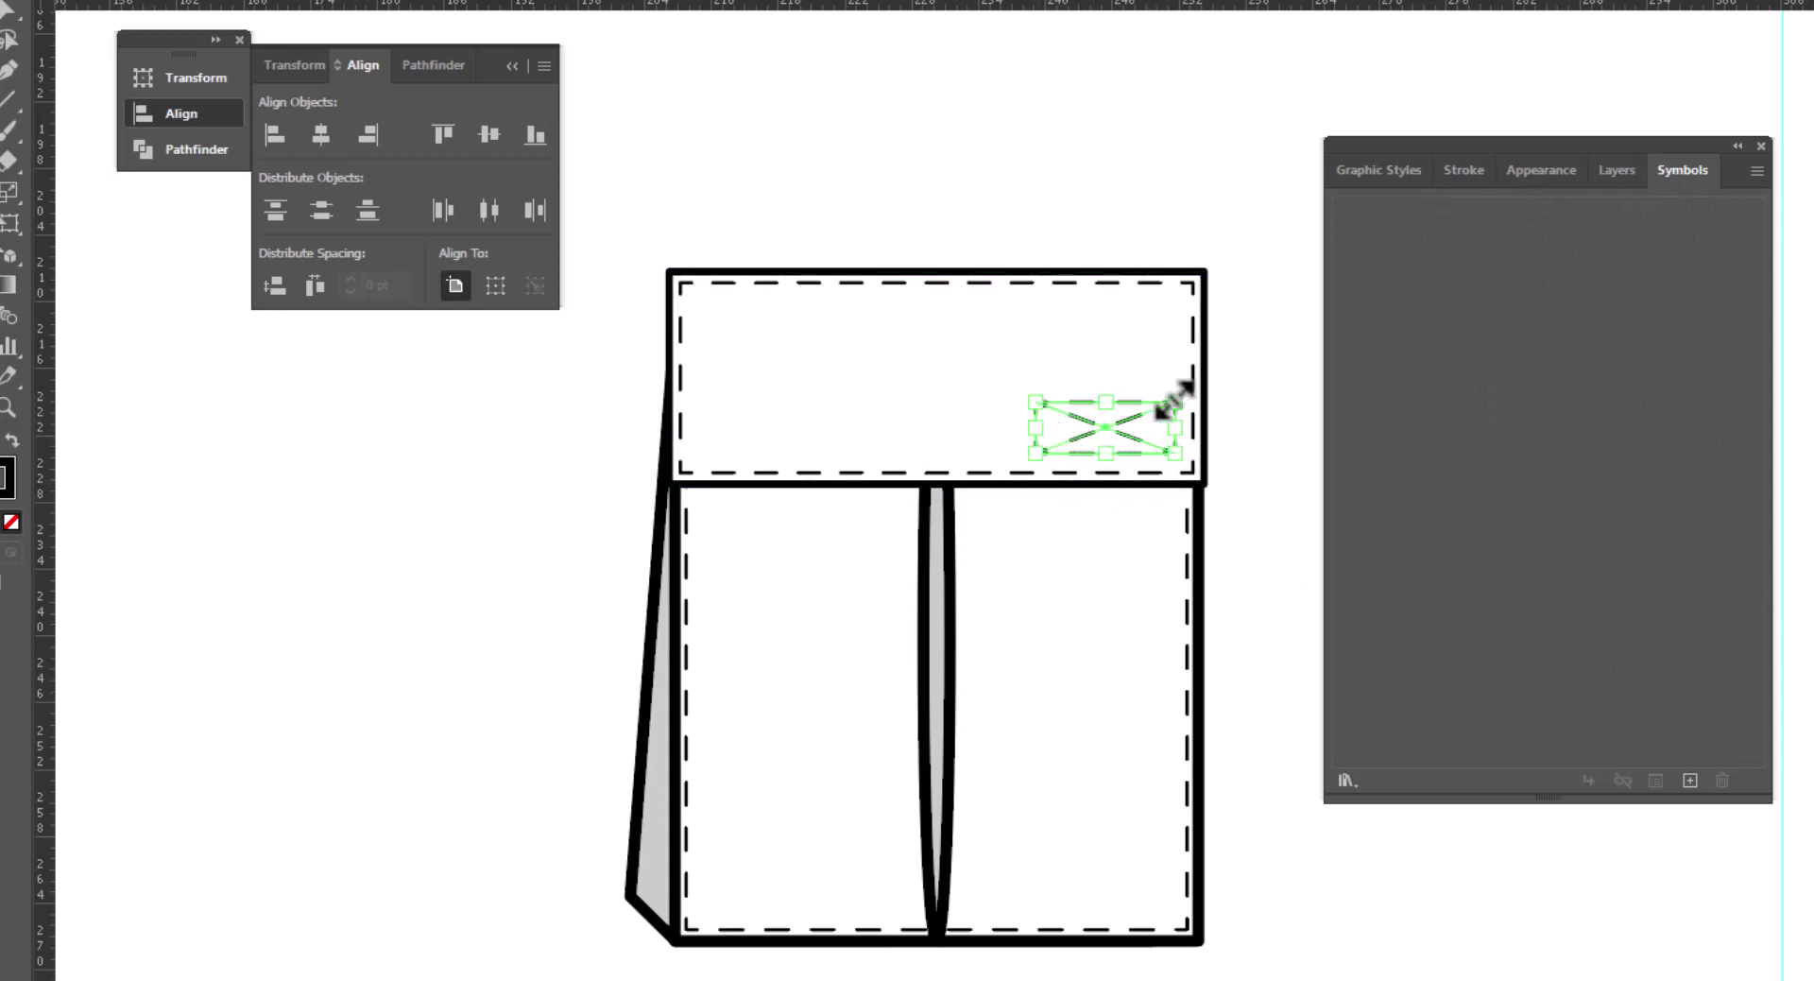
click(1687, 780)
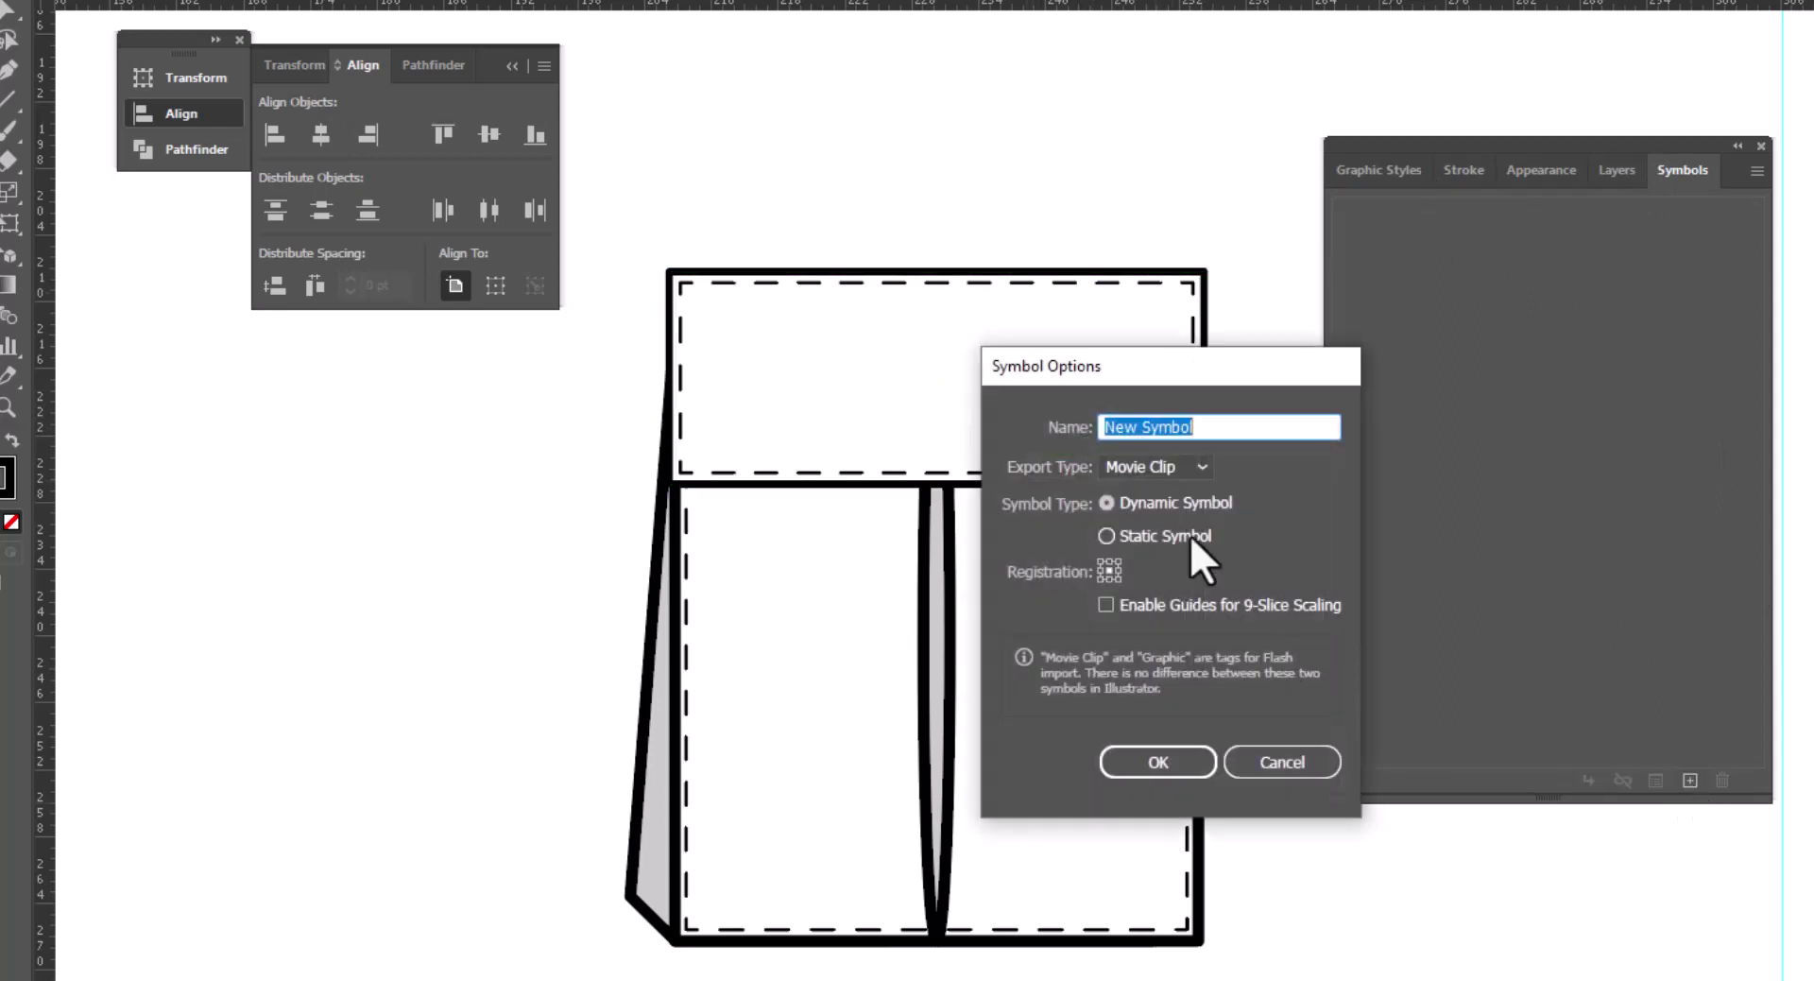
text(ve)
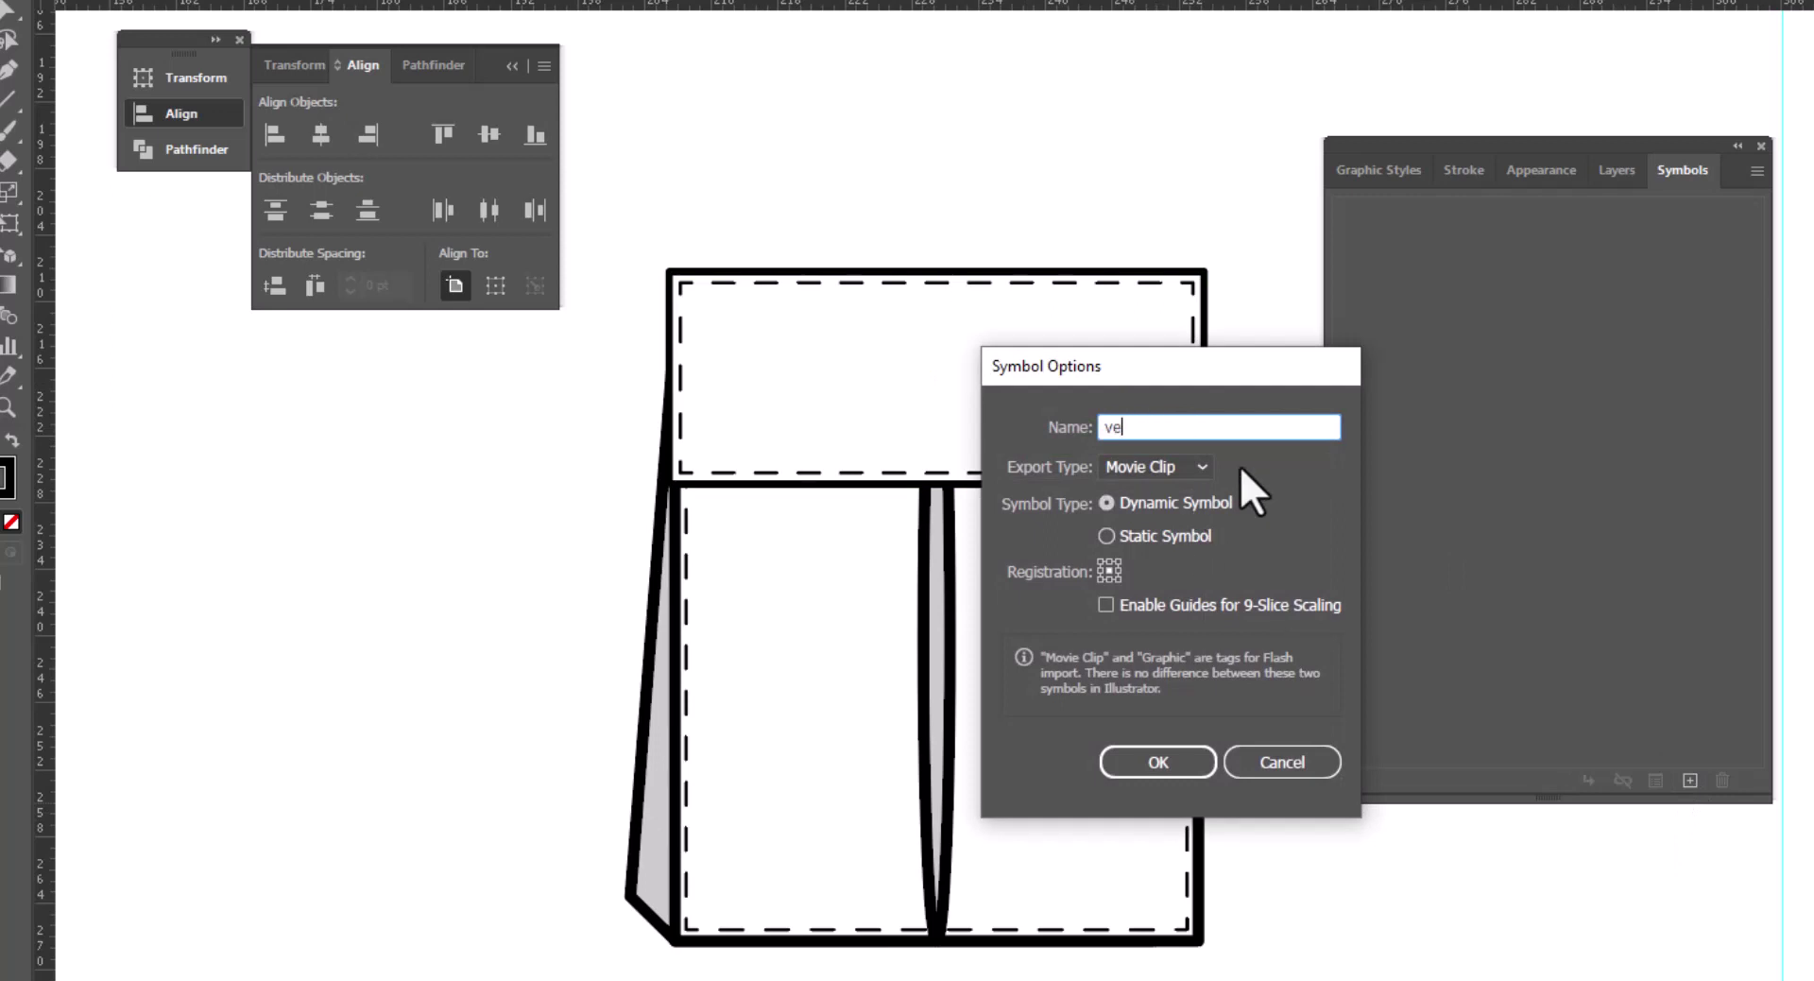
text(lcro)
Confirm the velcro symbol and drop a second velcro copy on the left side of the flap.
click(1143, 765)
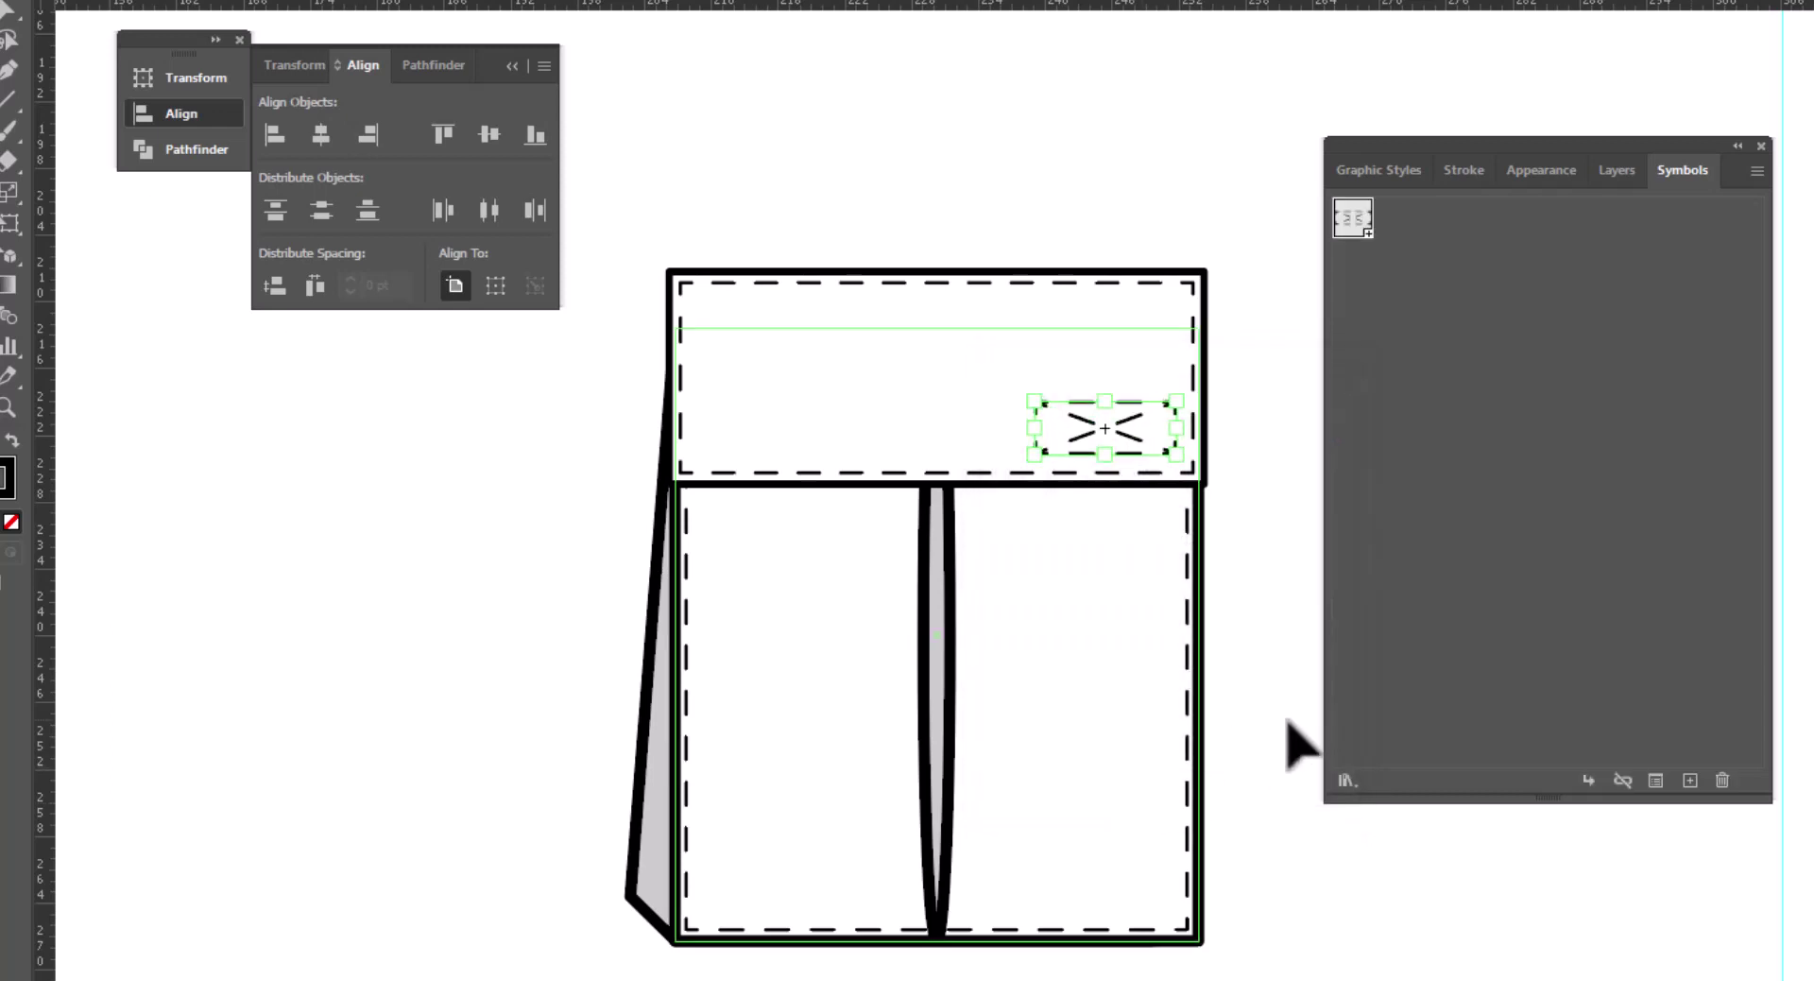
click(1228, 218)
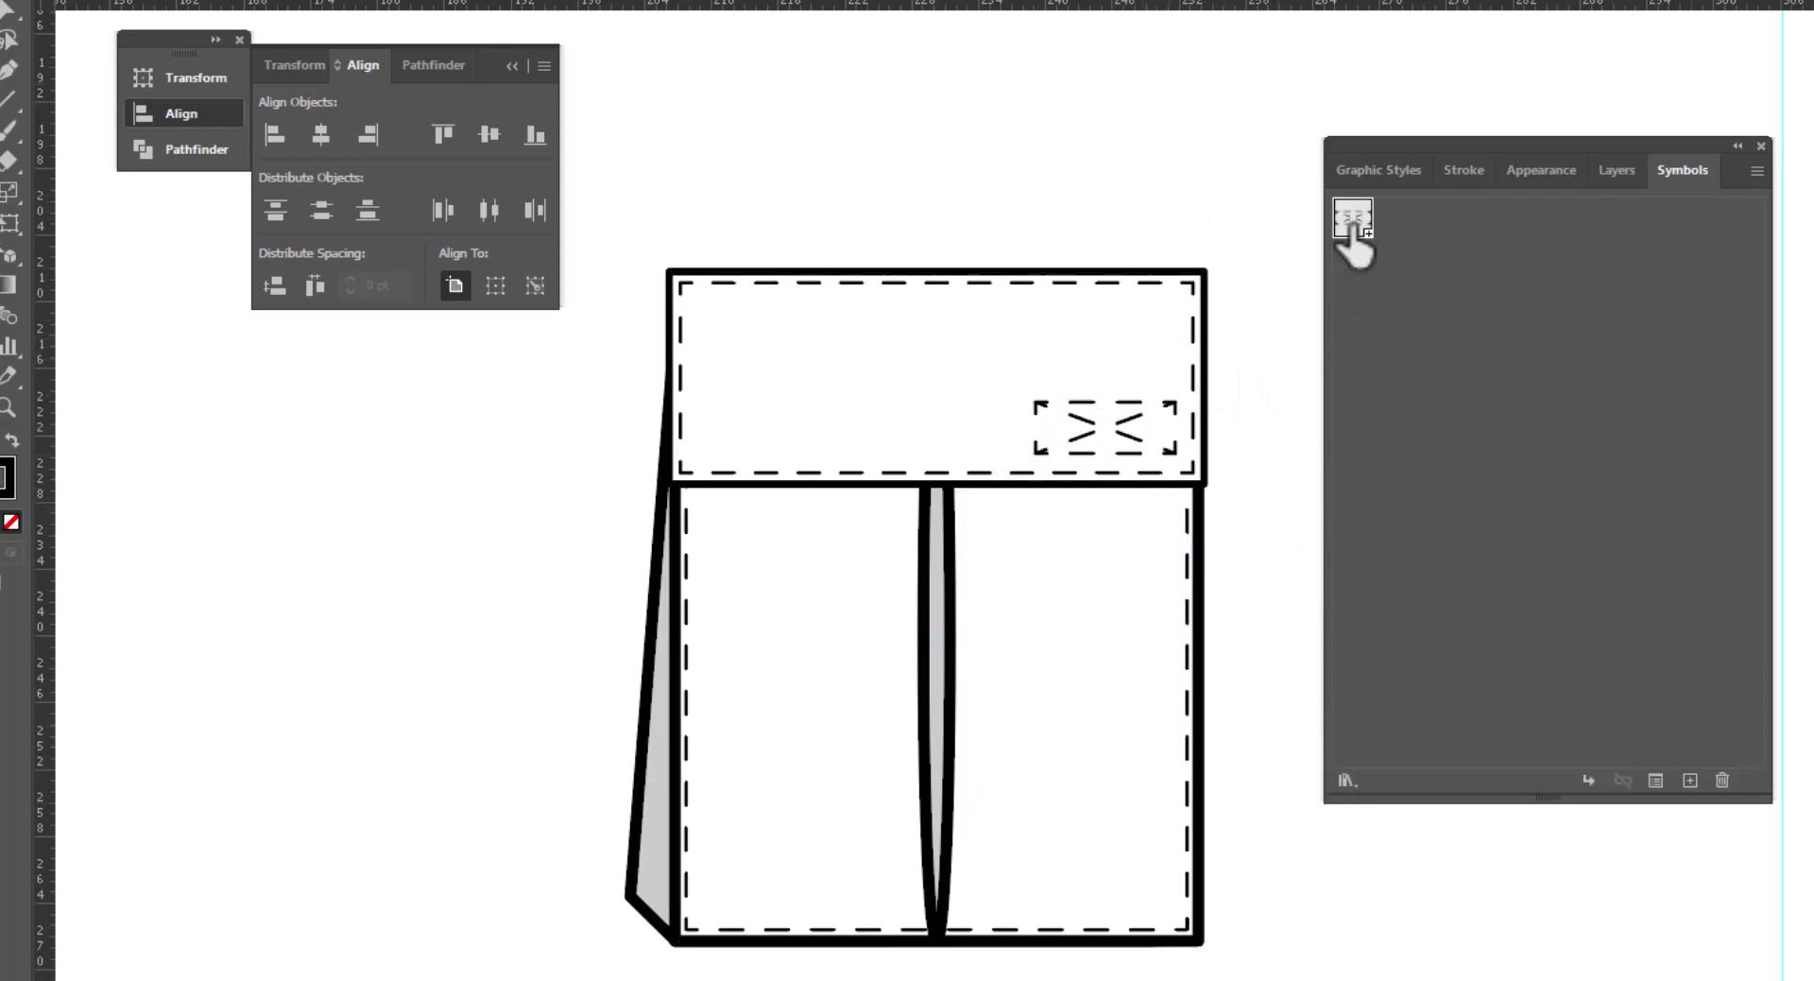
drag(1355, 229, 782, 432)
click(1257, 527)
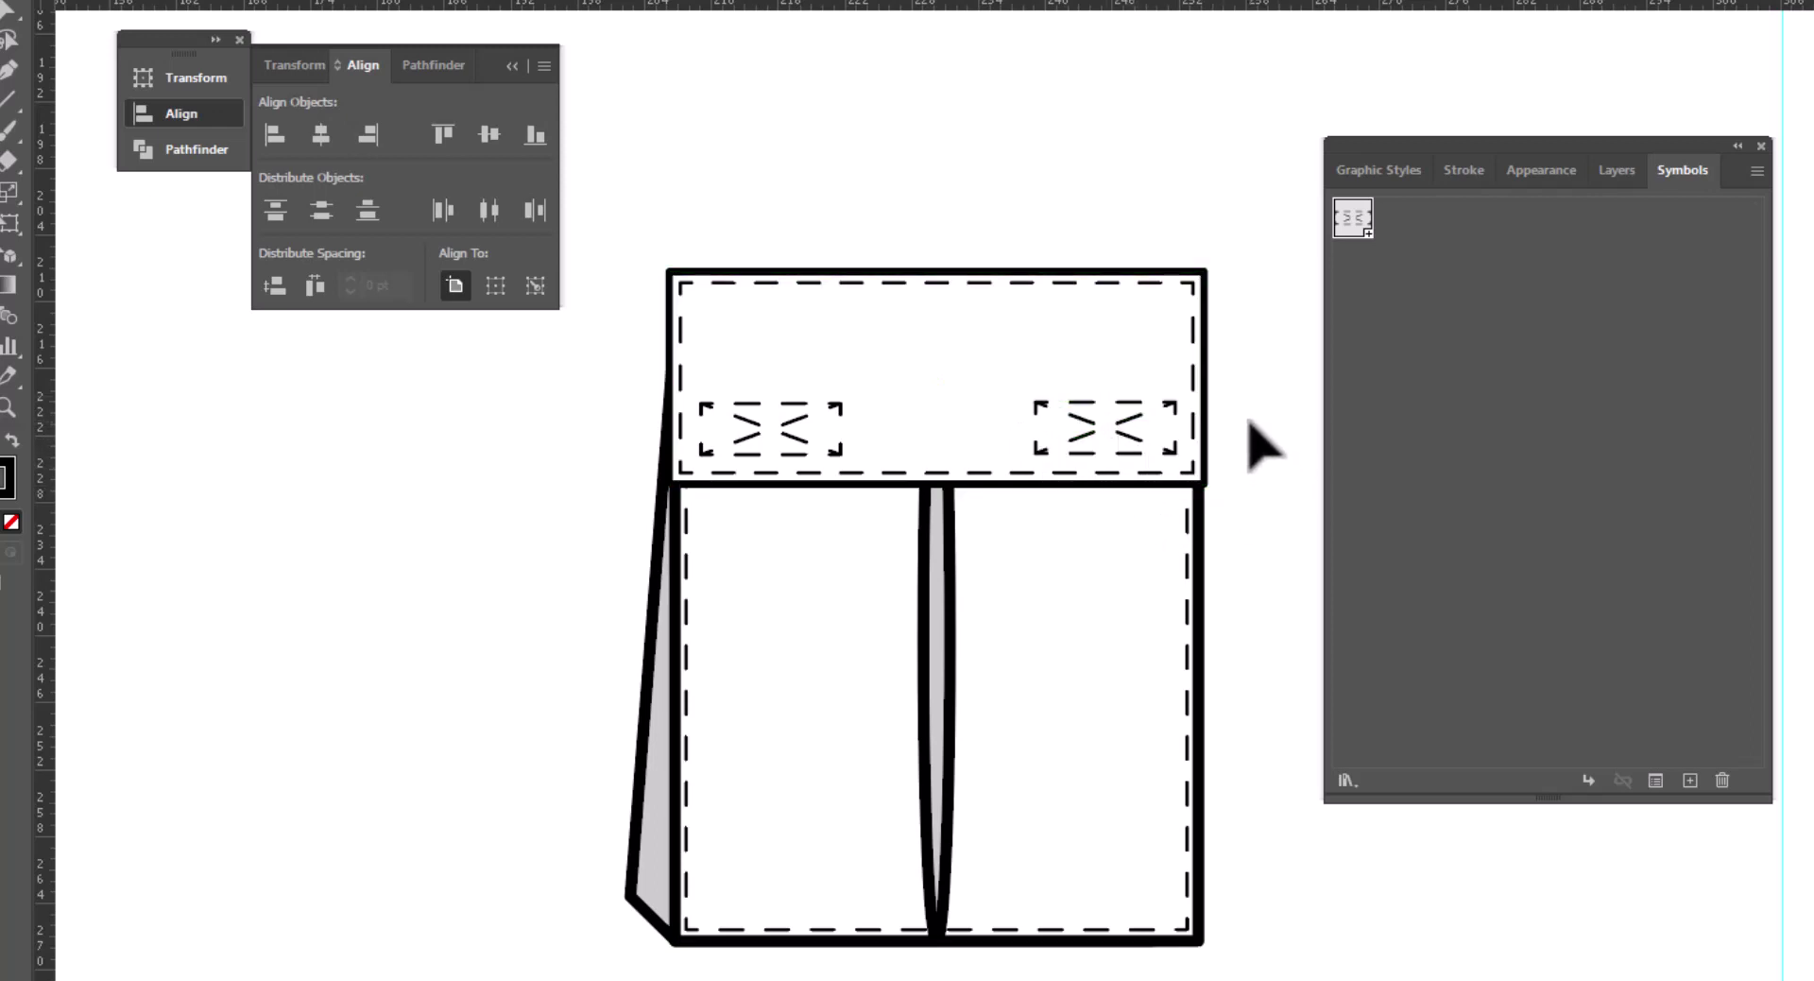
drag(1264, 445, 1211, 315)
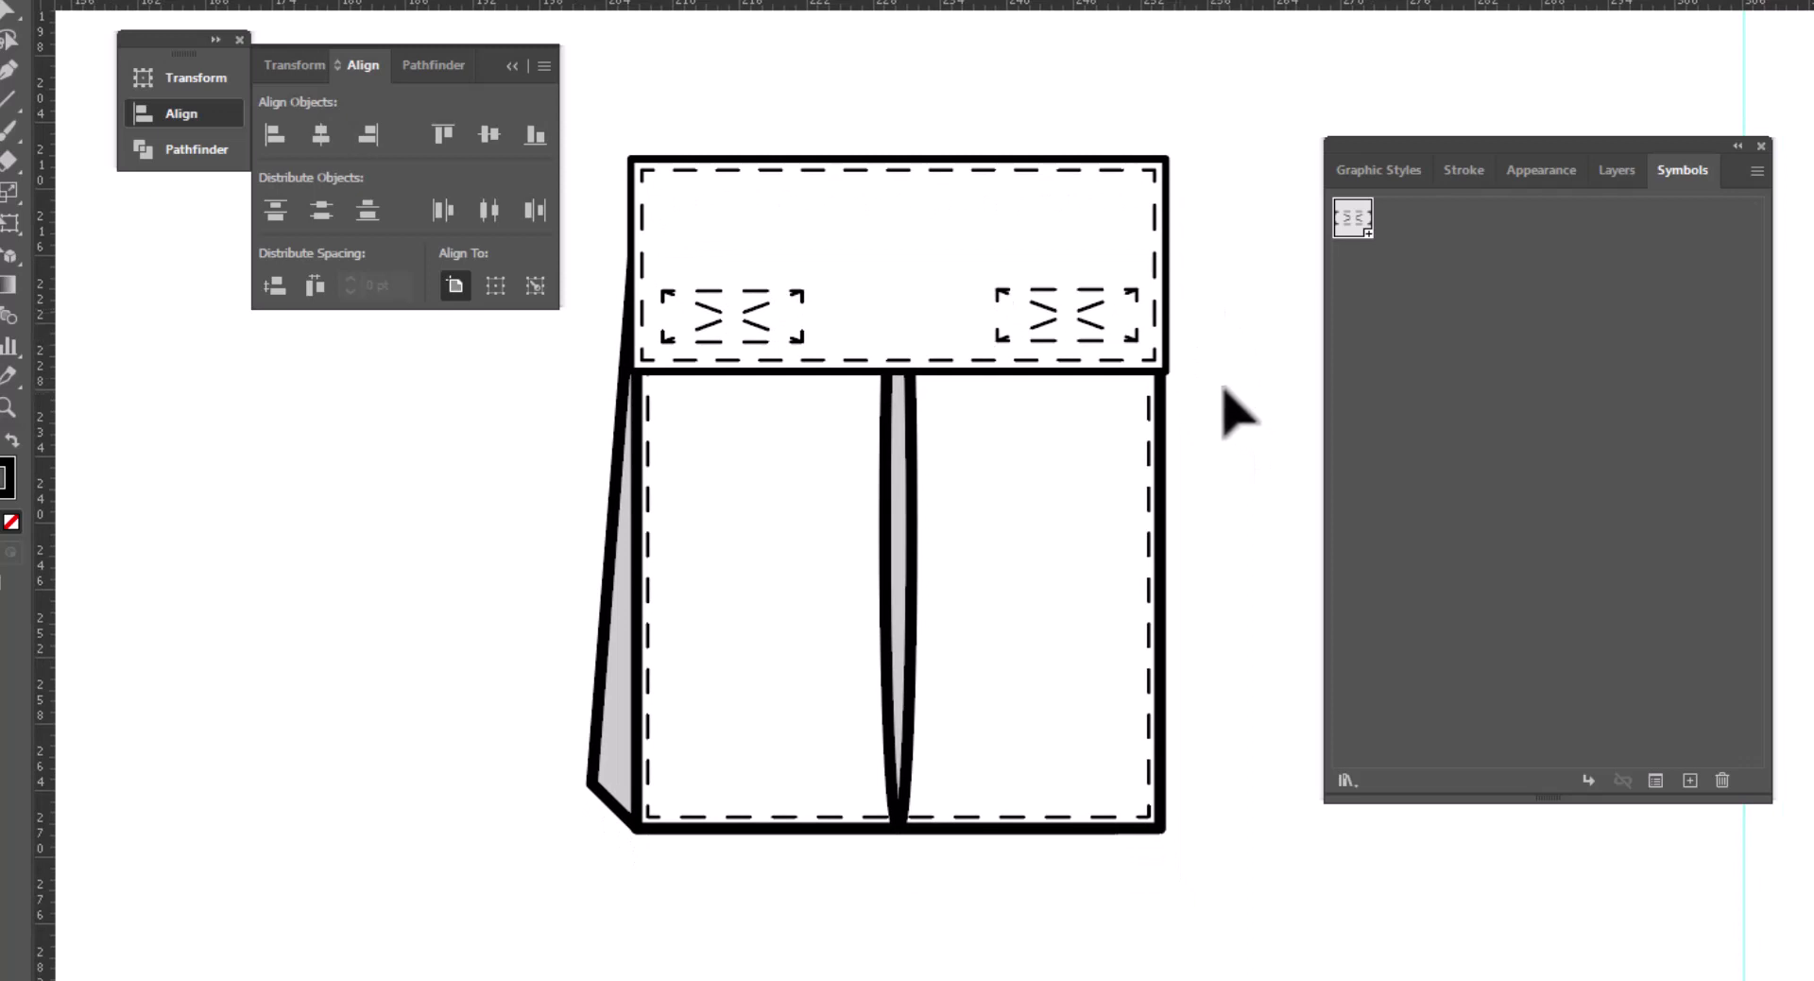
click(1115, 217)
click(669, 510)
click(1278, 291)
Open the velcro symbol for editing and select all of its X-stitch artwork.
double_click(1355, 231)
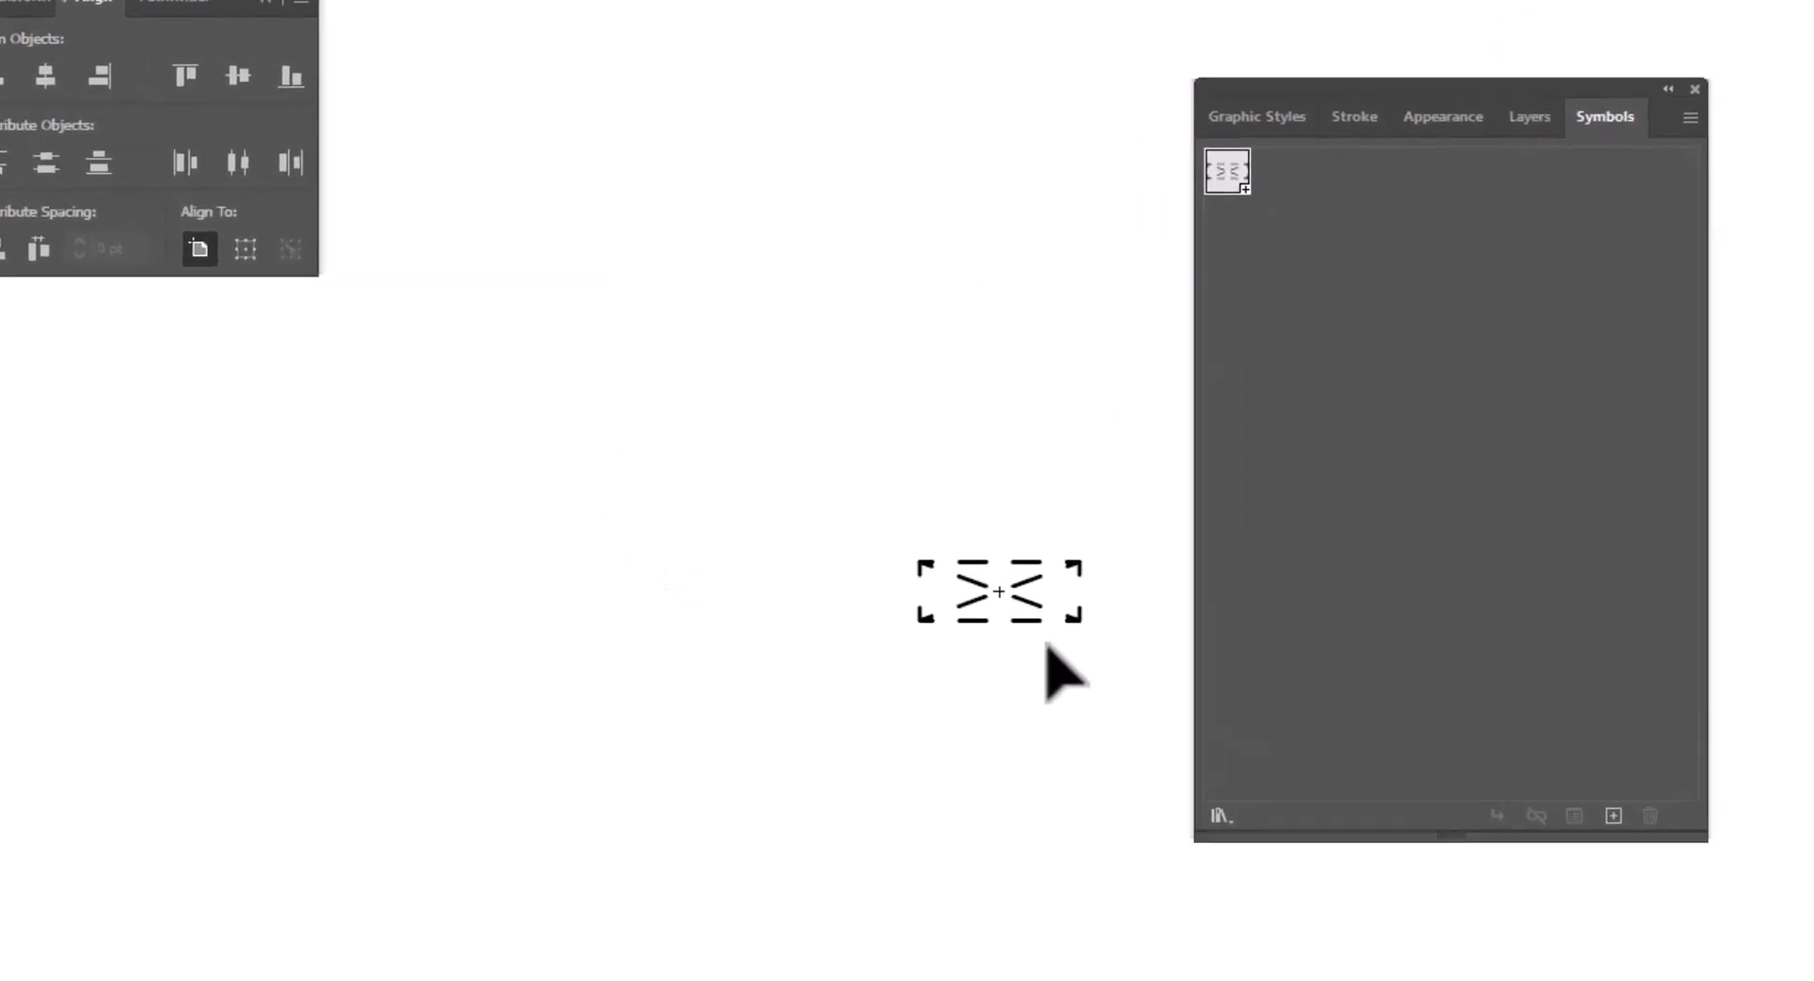
click(1172, 609)
drag(1016, 523, 1259, 650)
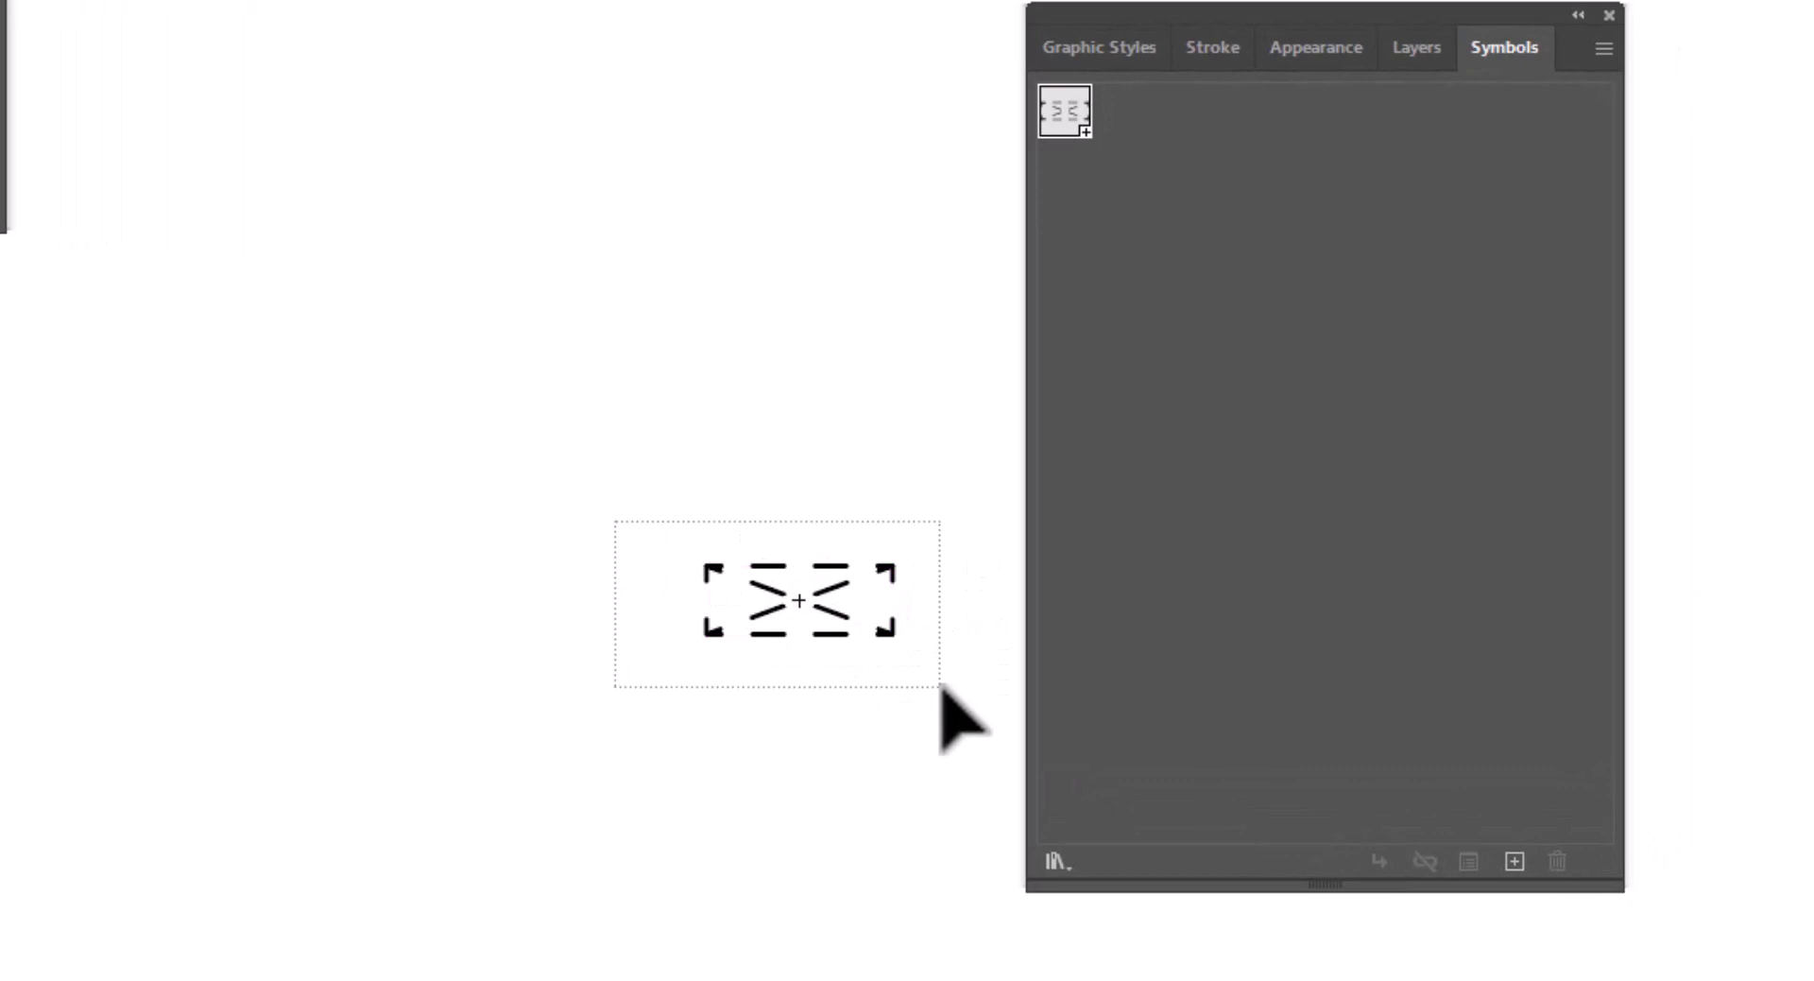
drag(942, 687, 936, 728)
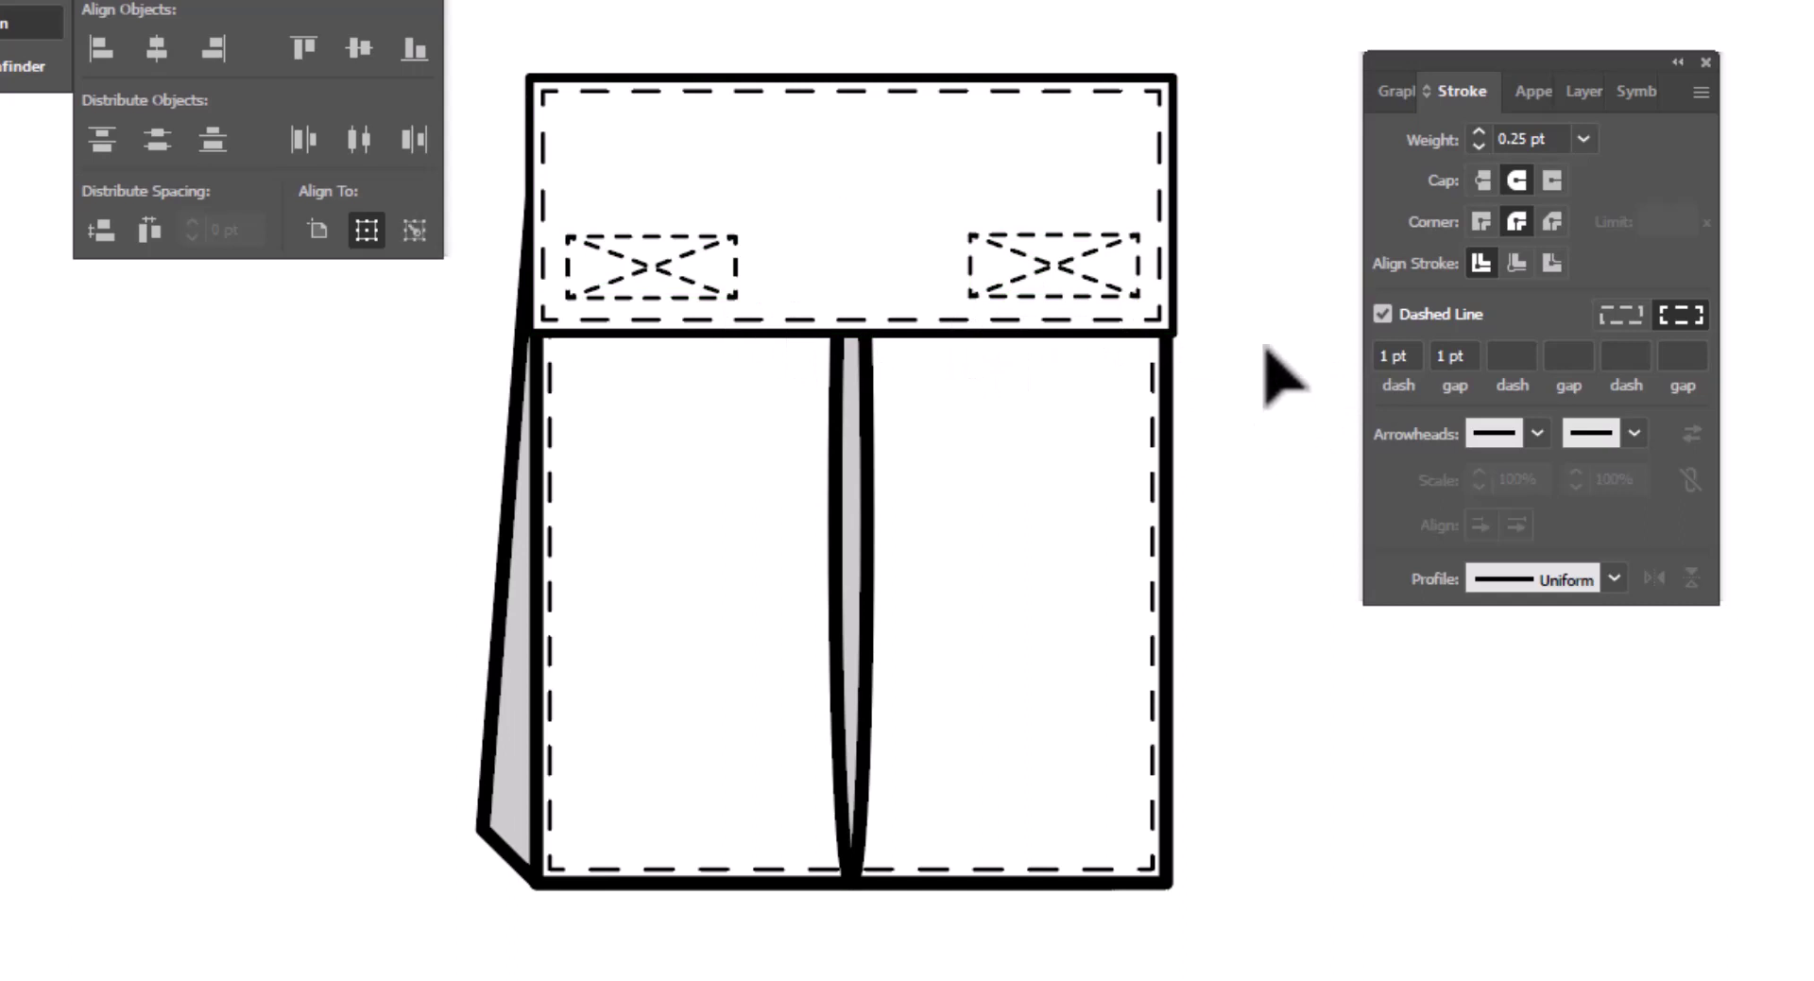
drag(1267, 356, 1311, 373)
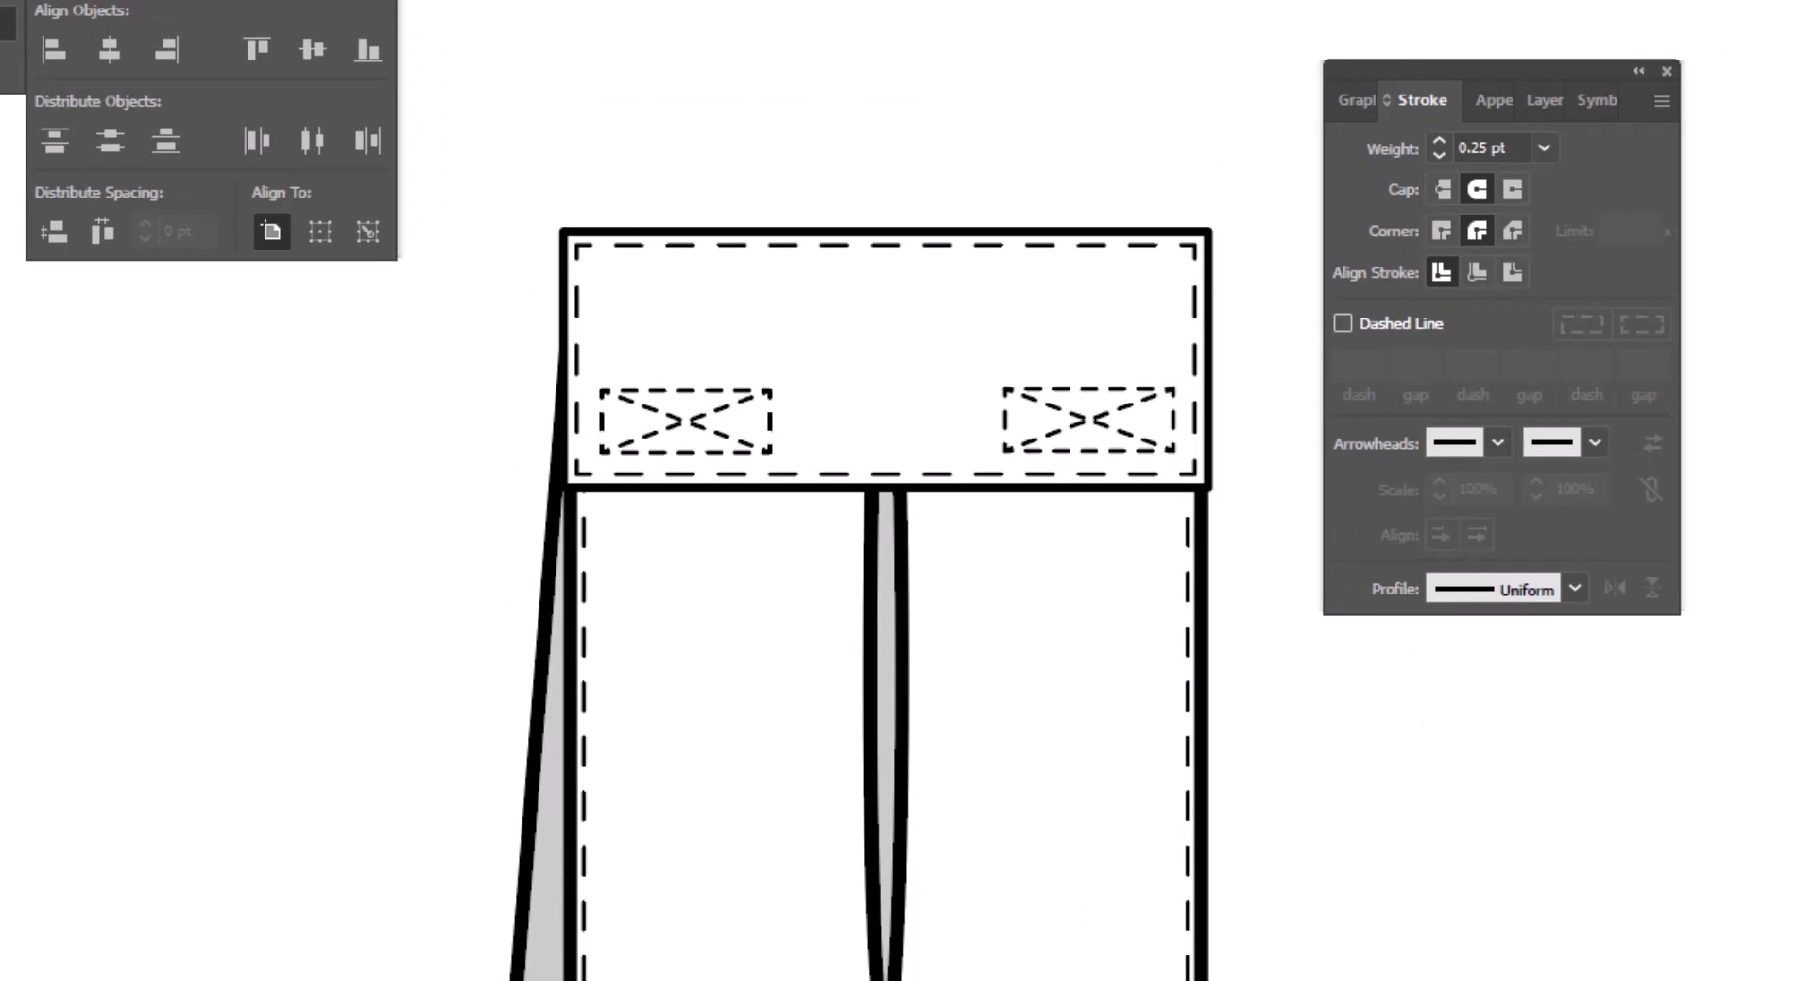
Draw a 7 pt line at 0° angle just above the pocket flap.
click(792, 178)
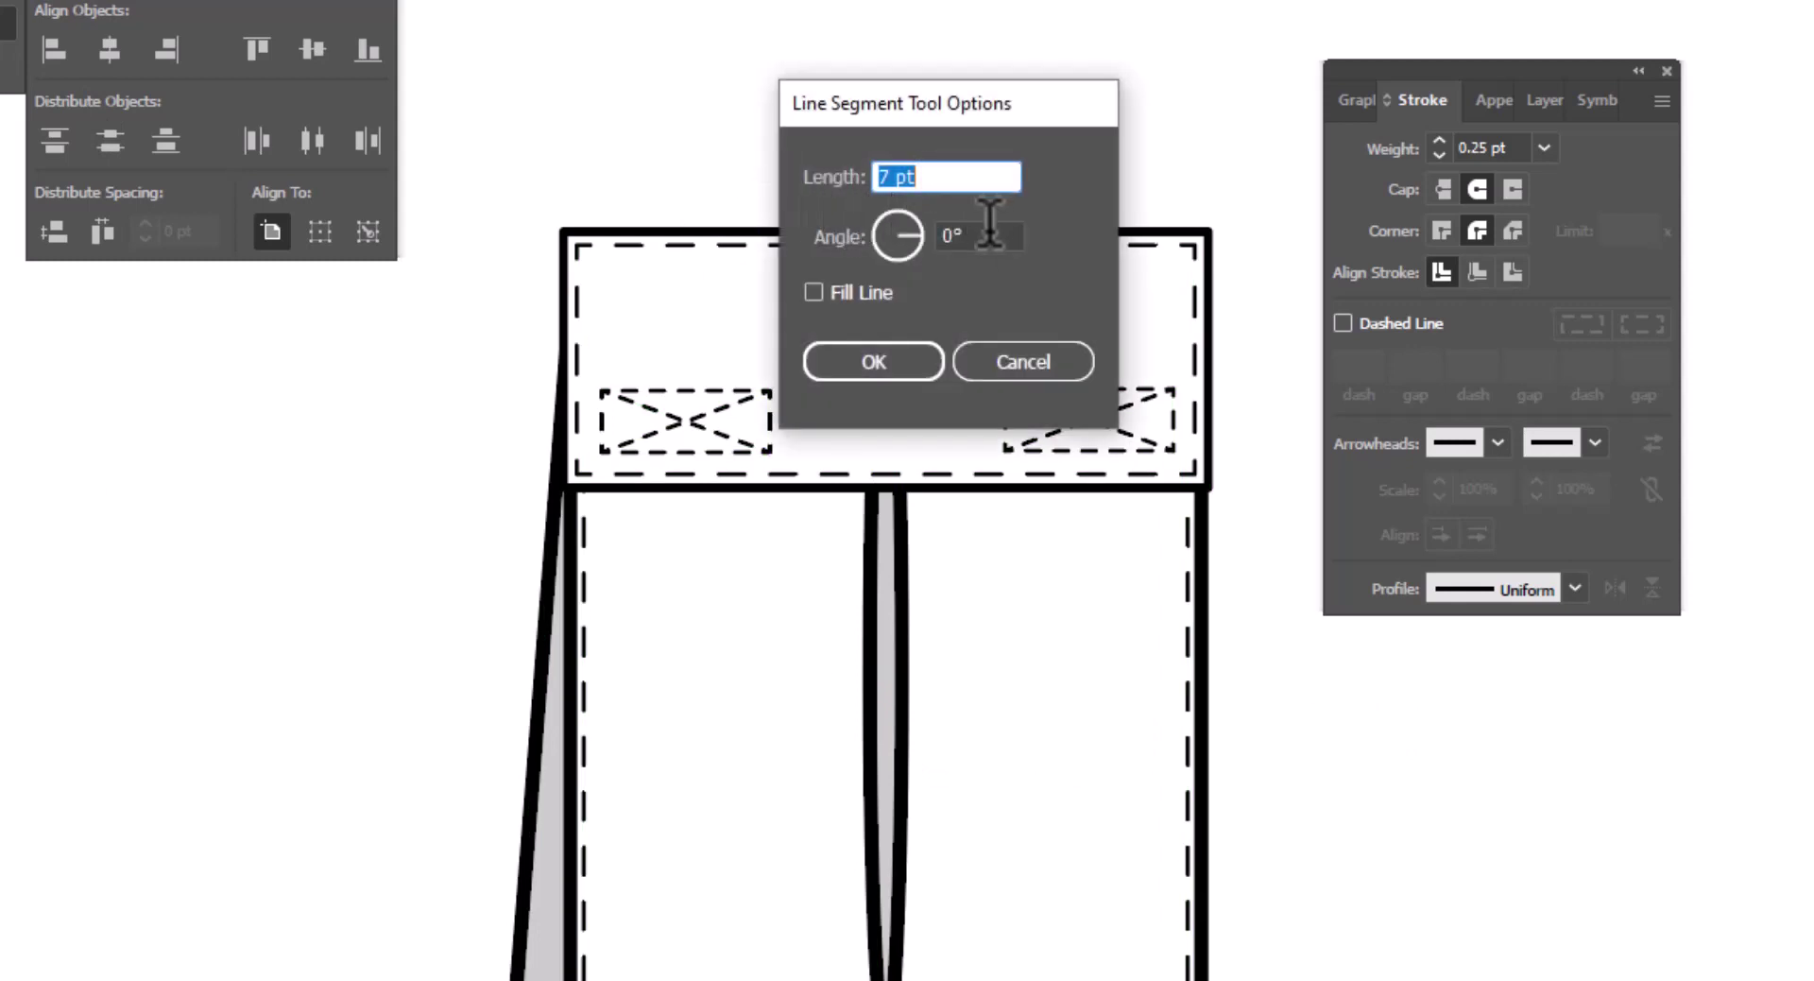
click(920, 370)
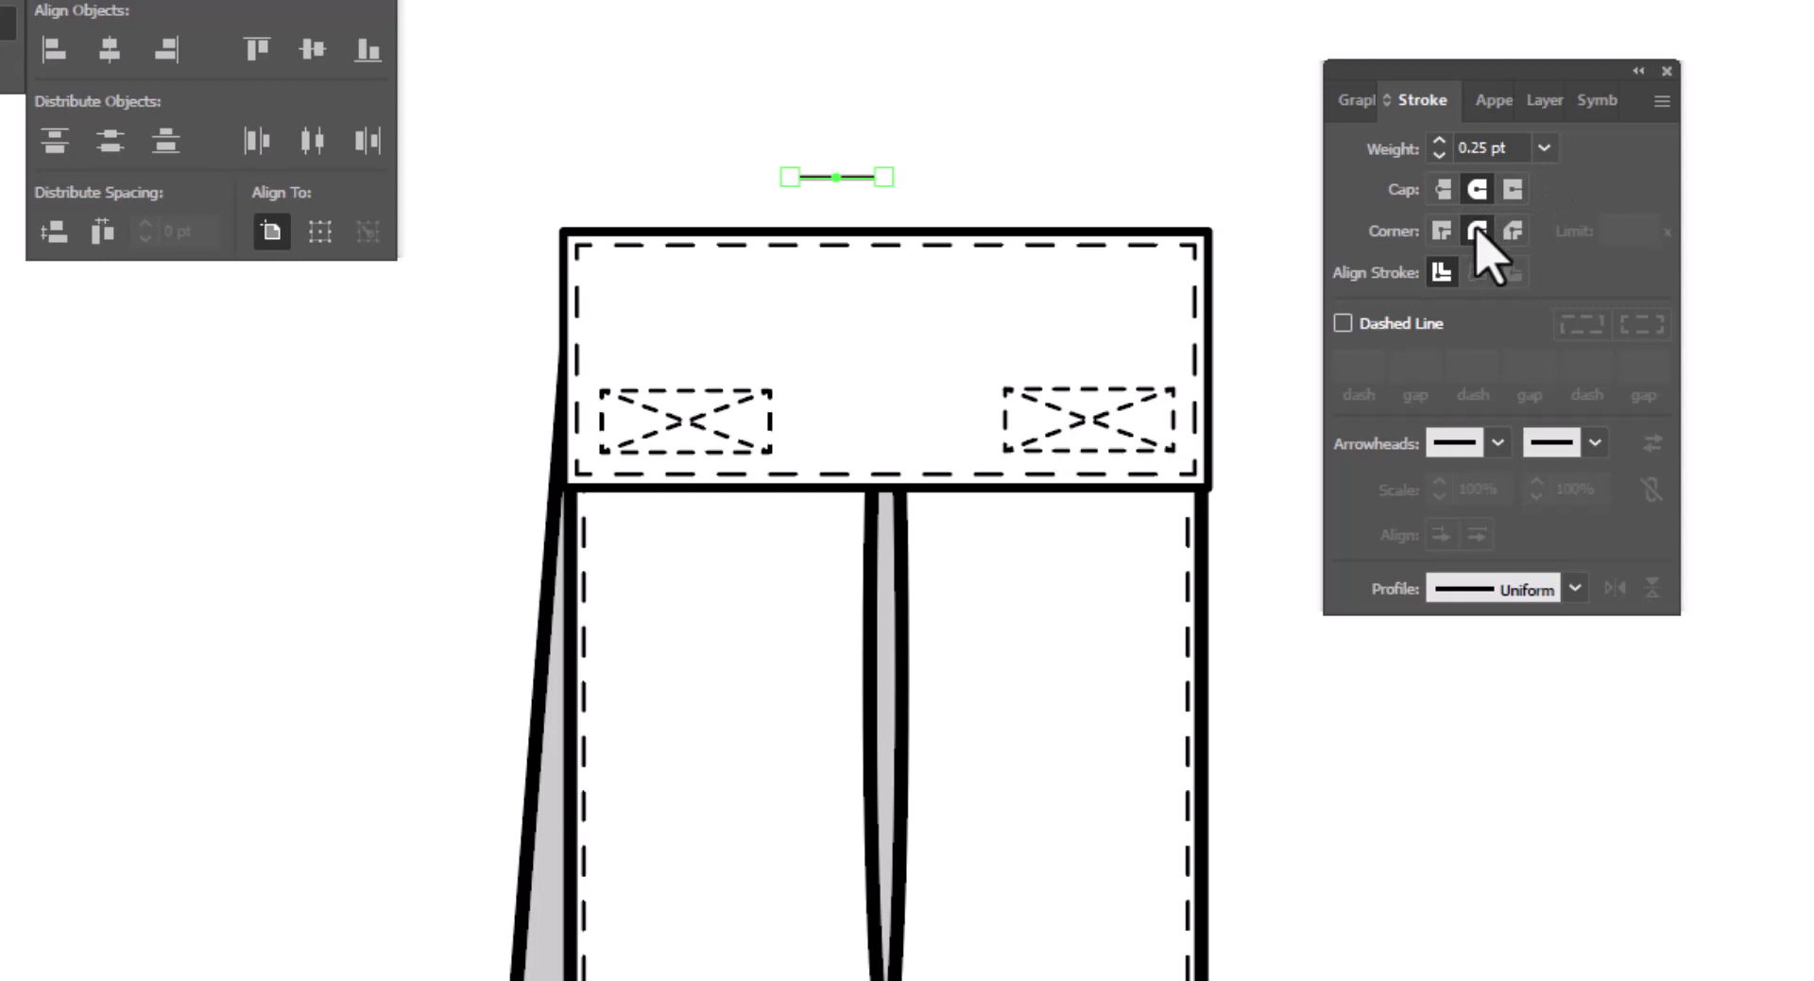
click(1166, 444)
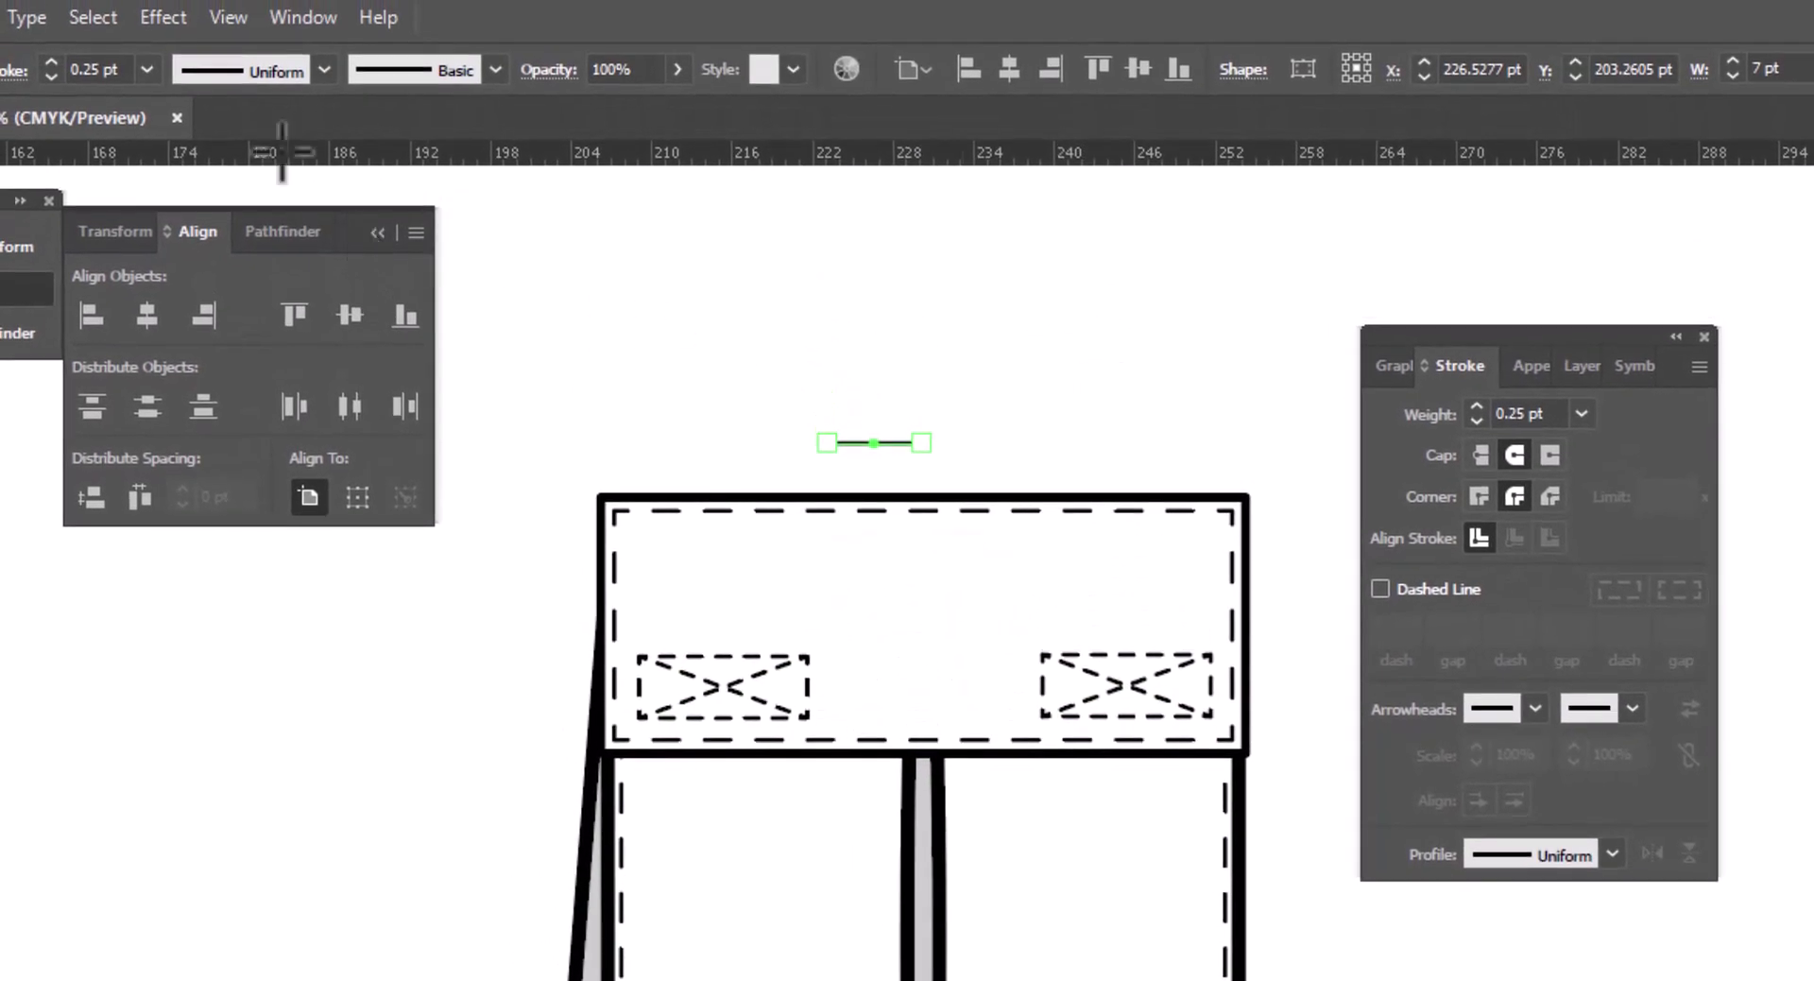
Apply a smooth Zig Zag effect to the short line: 10% relative size, 20 ridges per segment.
click(163, 17)
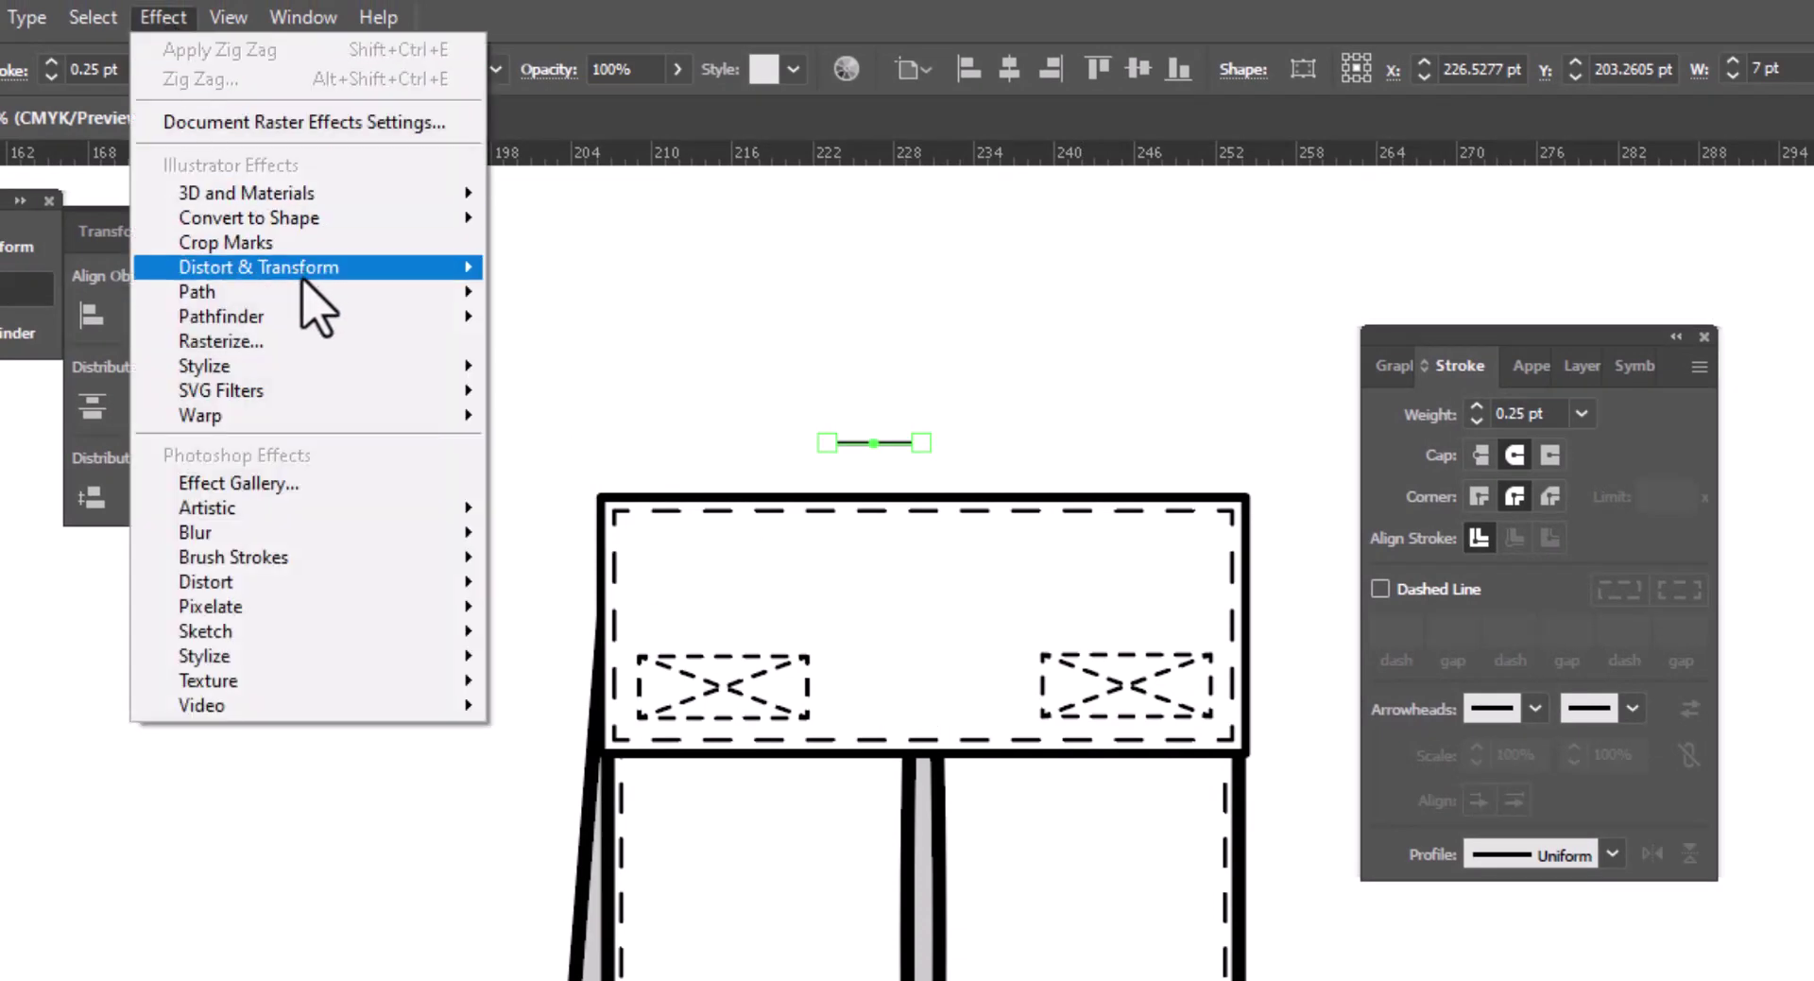
mouse_move(311, 267)
click(644, 477)
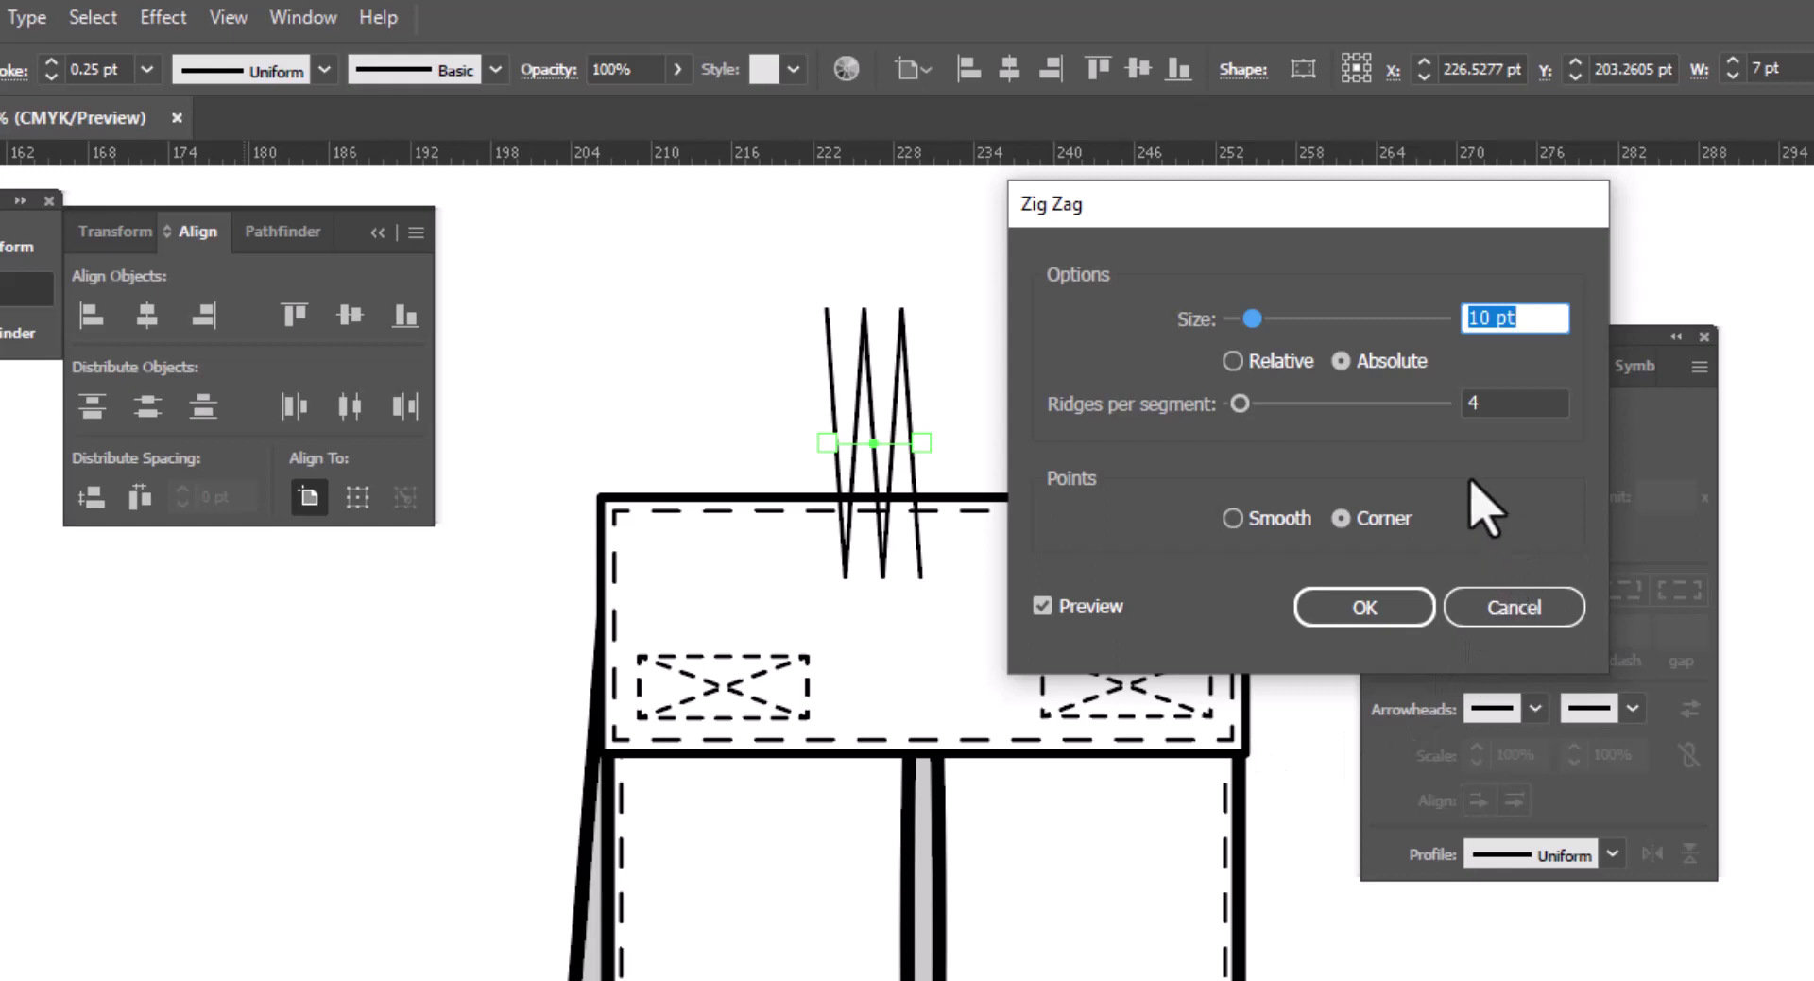
click(1234, 362)
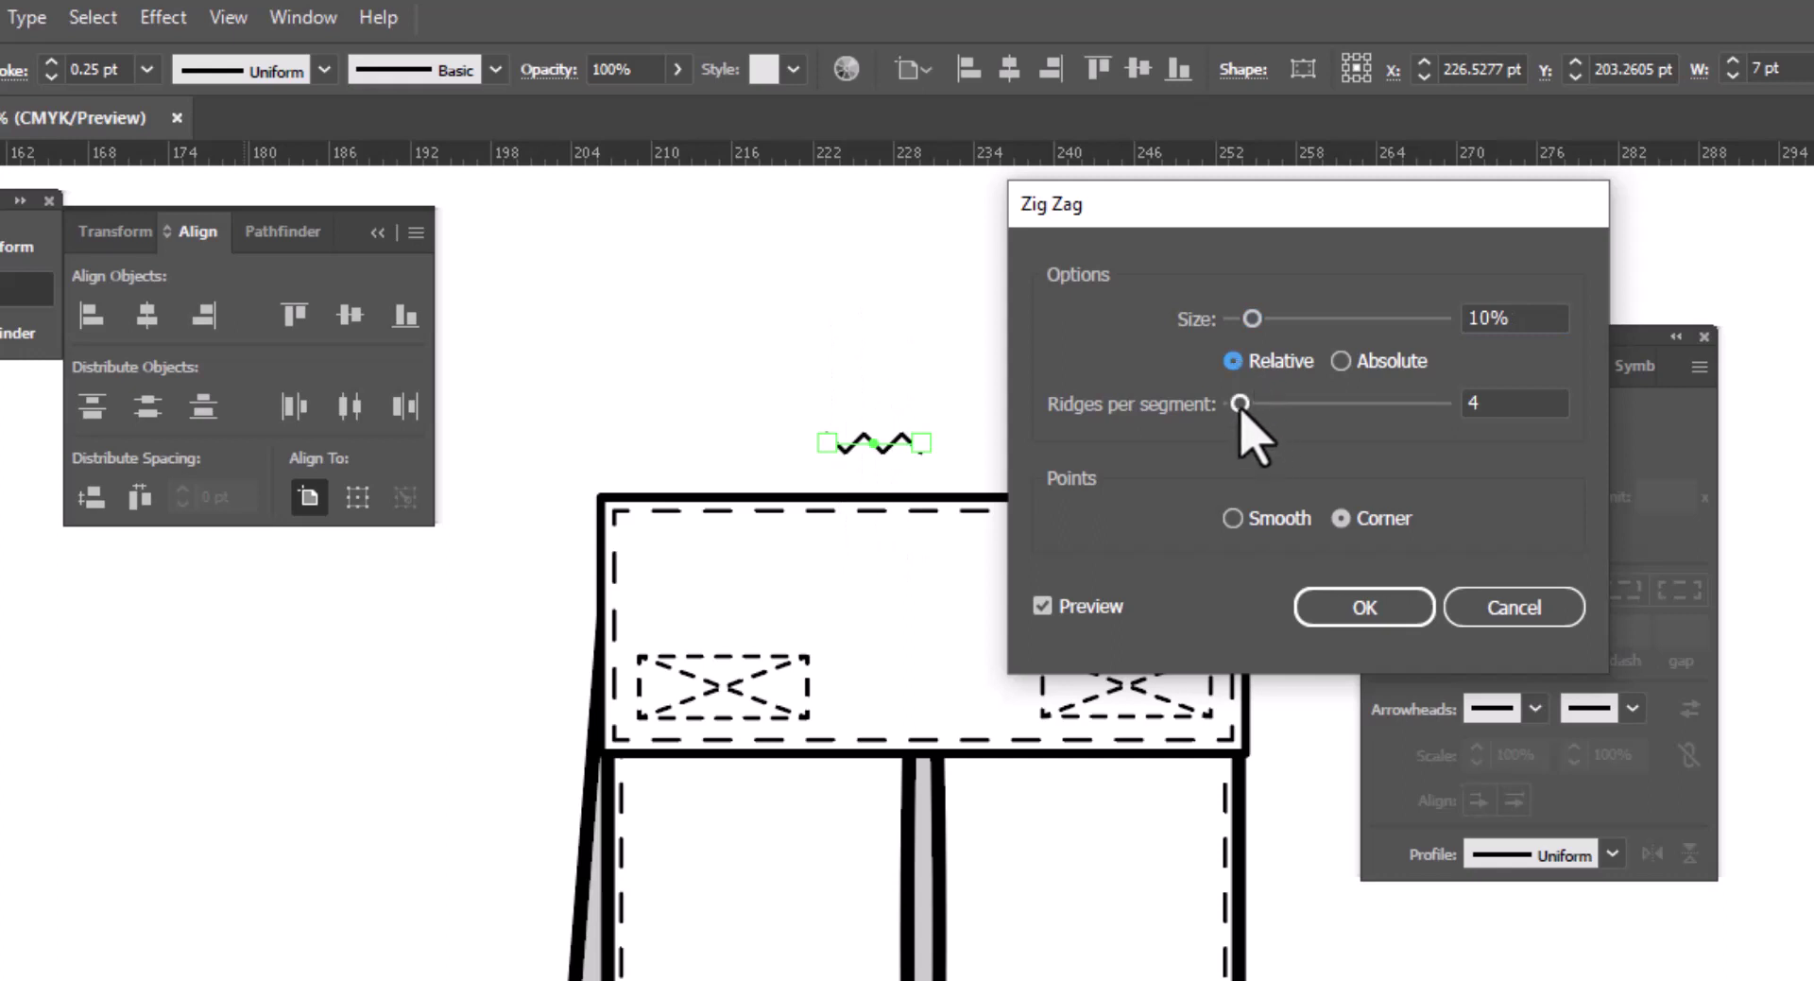
drag(1240, 404, 1275, 404)
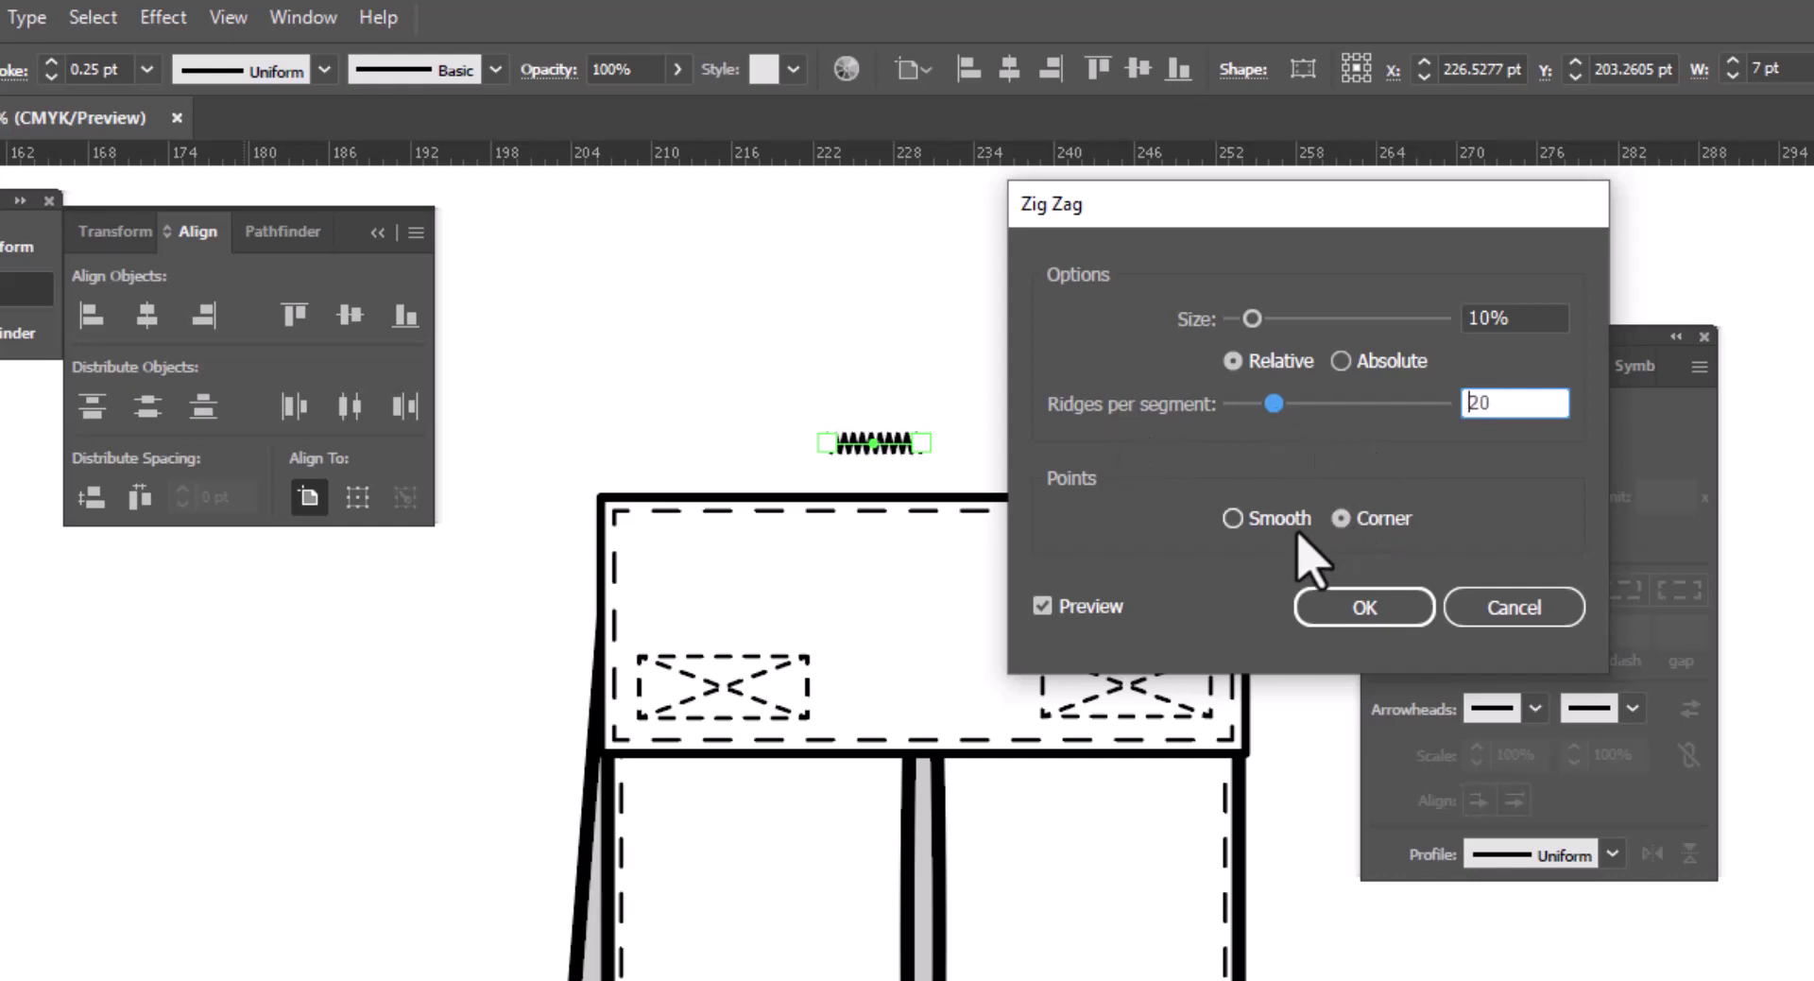
click(1234, 512)
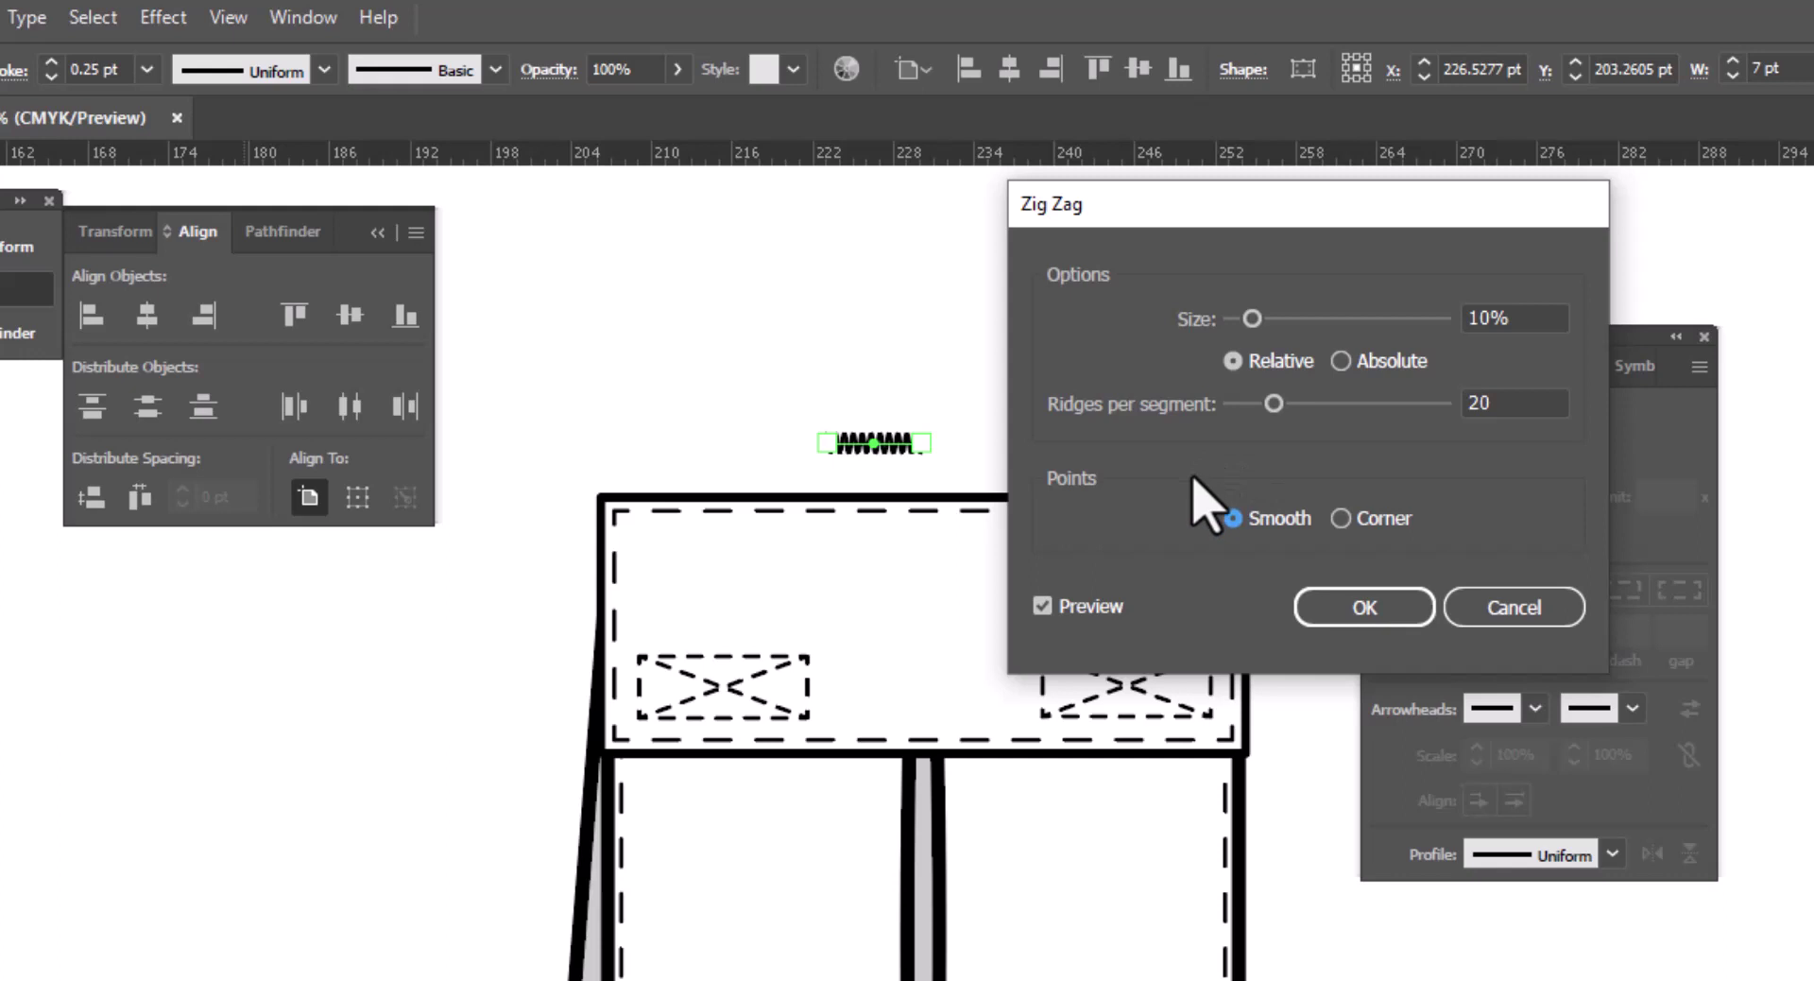
click(1391, 616)
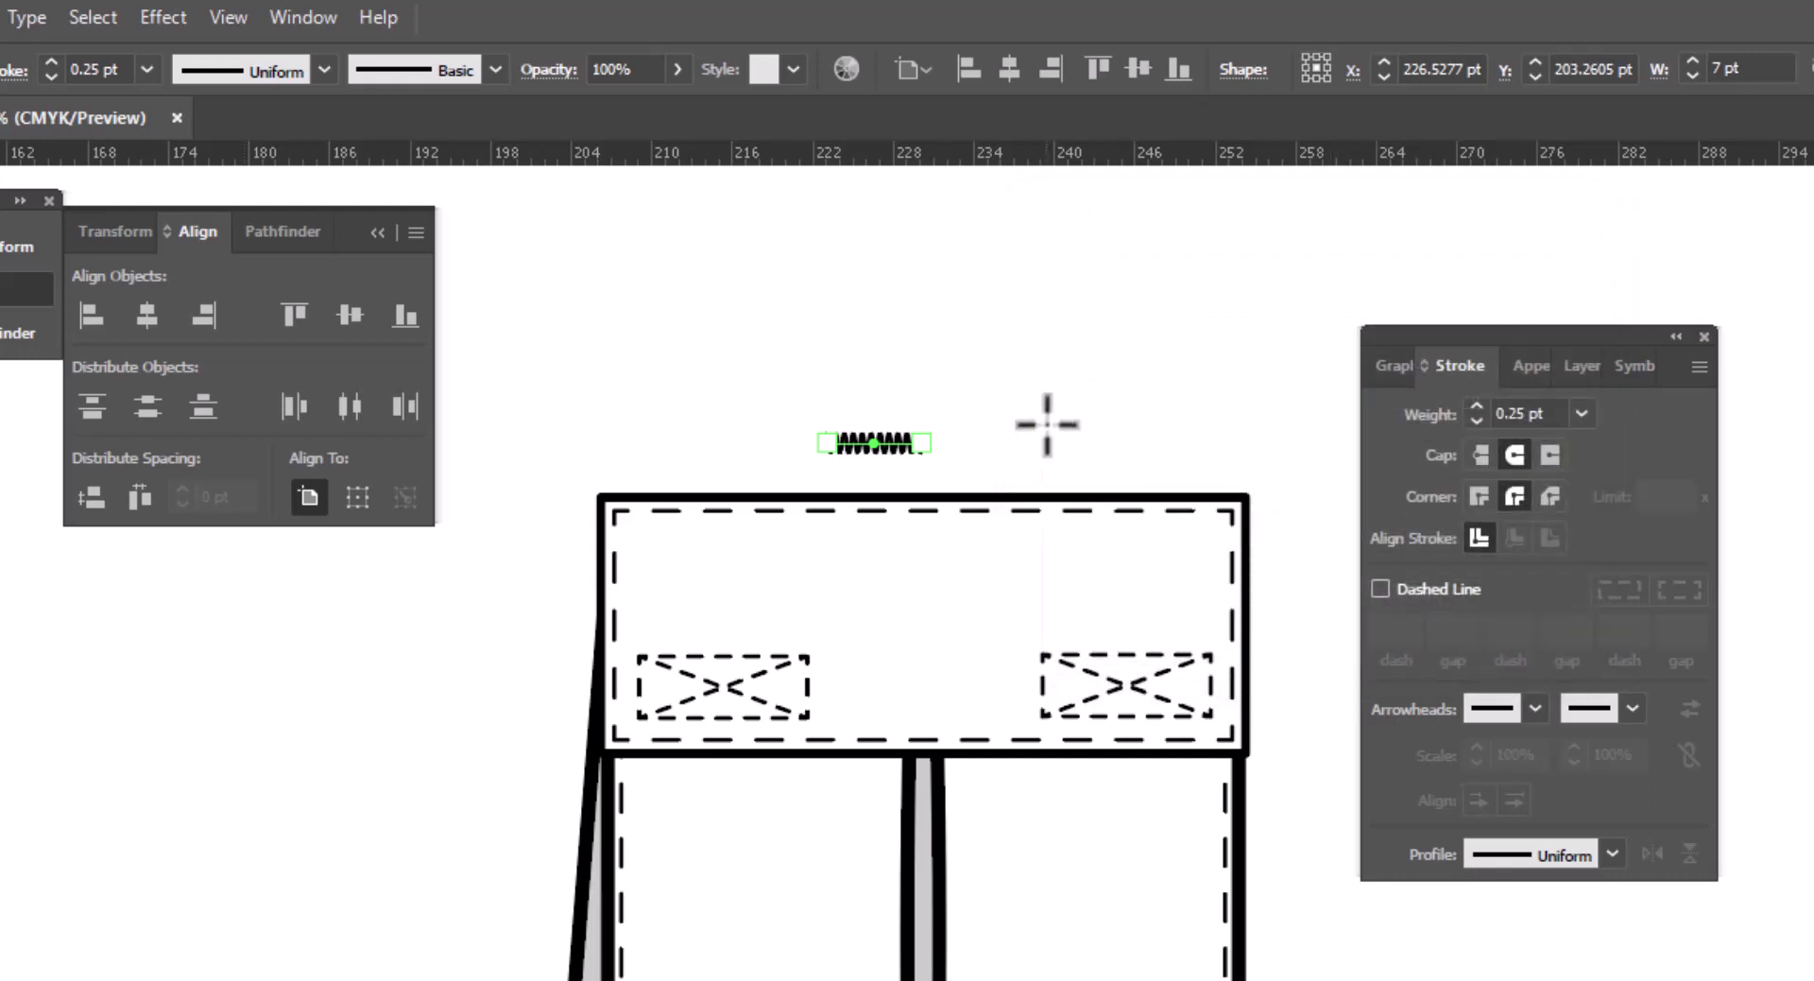
Save the selected zigzag line as a new symbol named 'bar tack'.
key(v)
click(1045, 457)
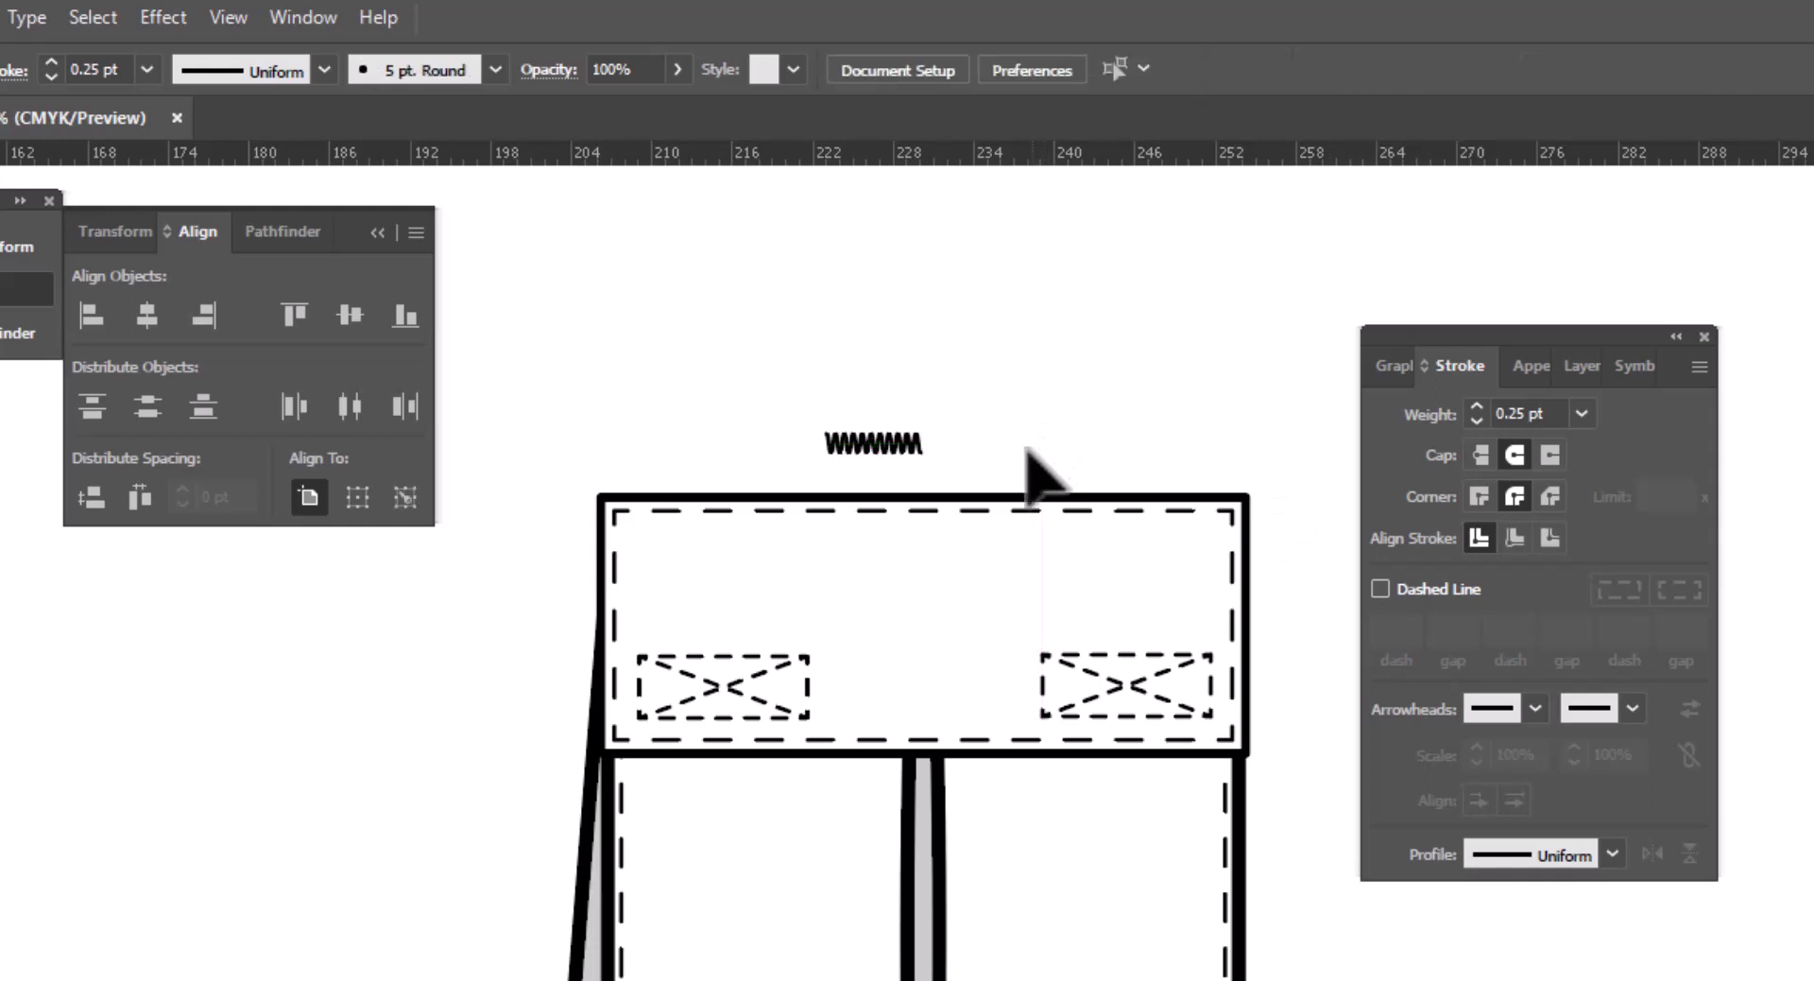
click(912, 446)
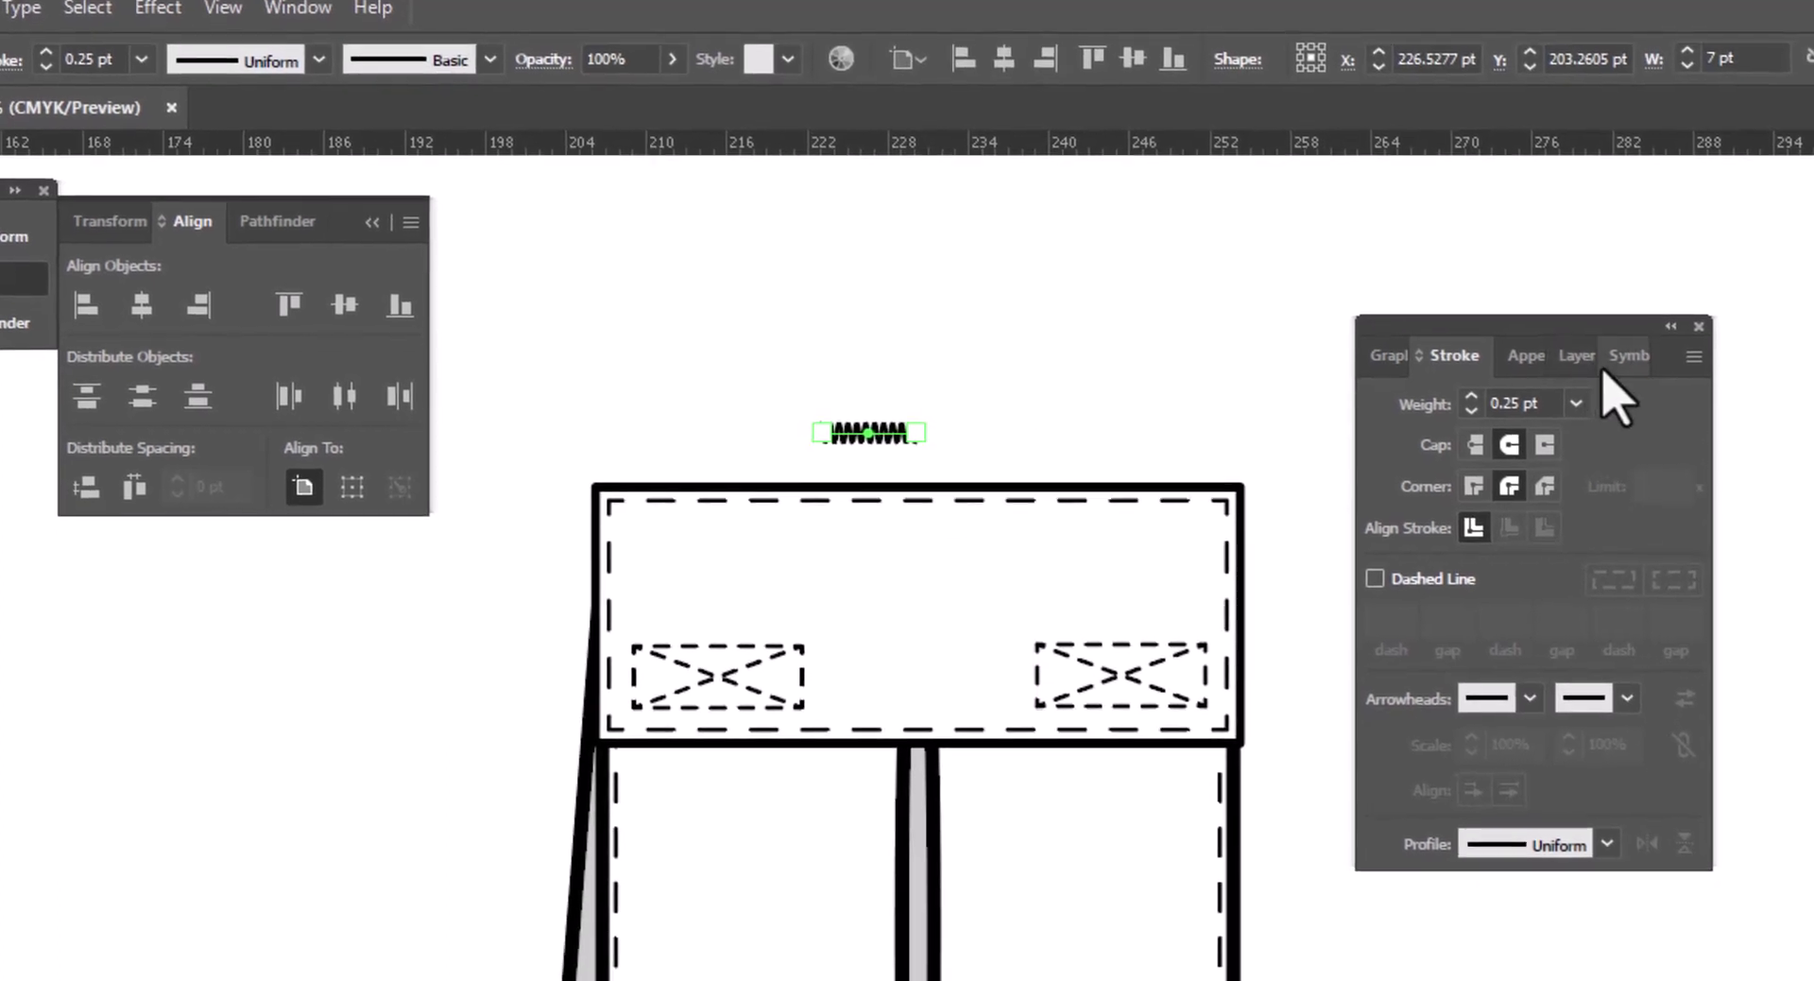
click(1627, 369)
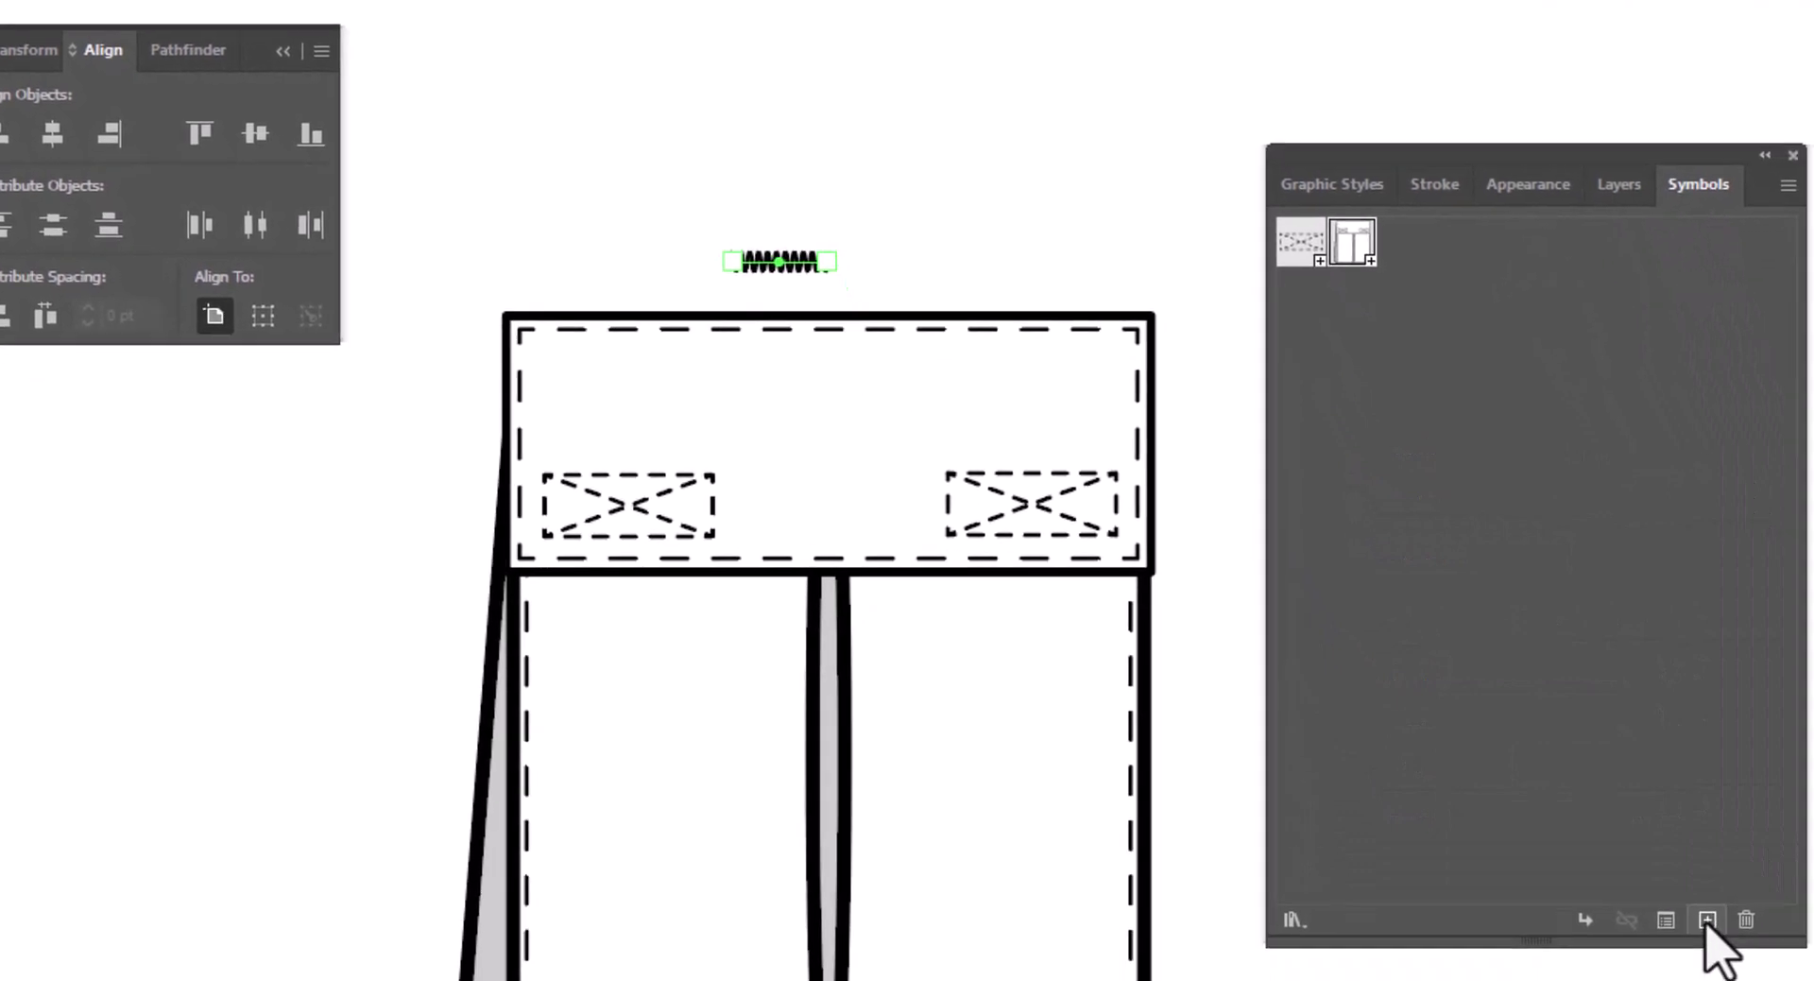
click(1701, 921)
text(bar tack)
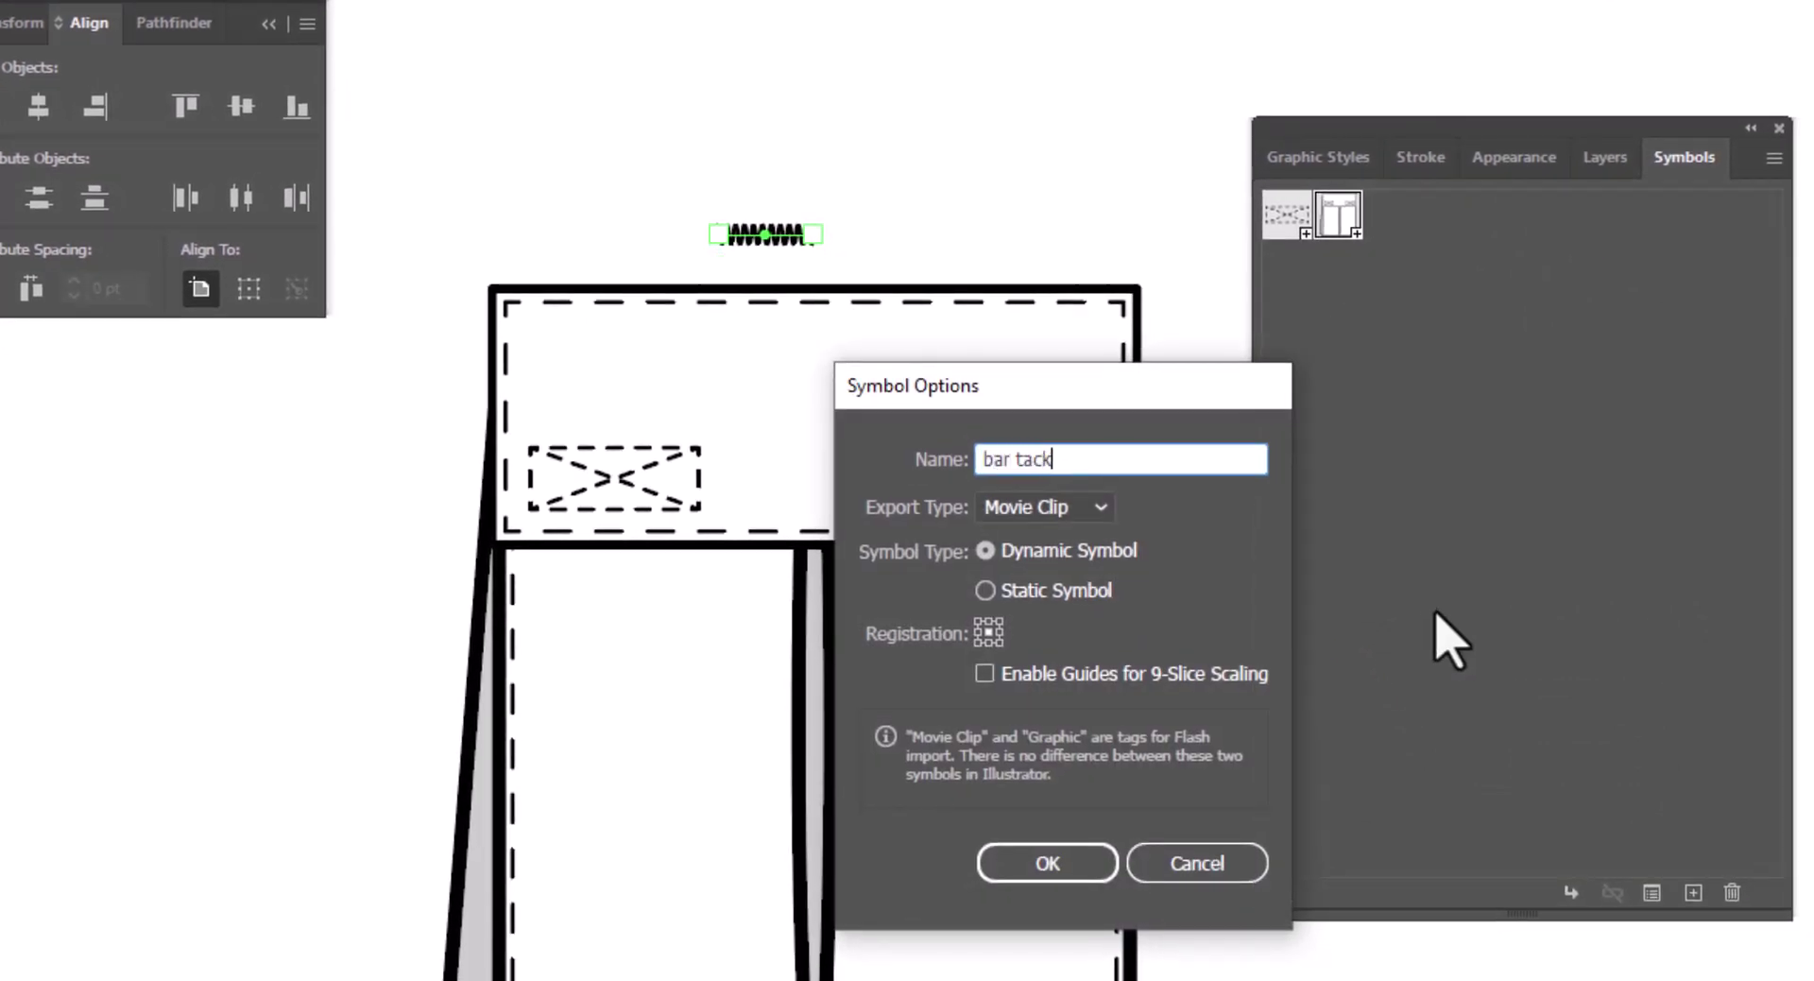
click(1070, 867)
Place bar tack instances at the flap's top-right and top-left corners.
click(746, 142)
drag(788, 244, 1111, 317)
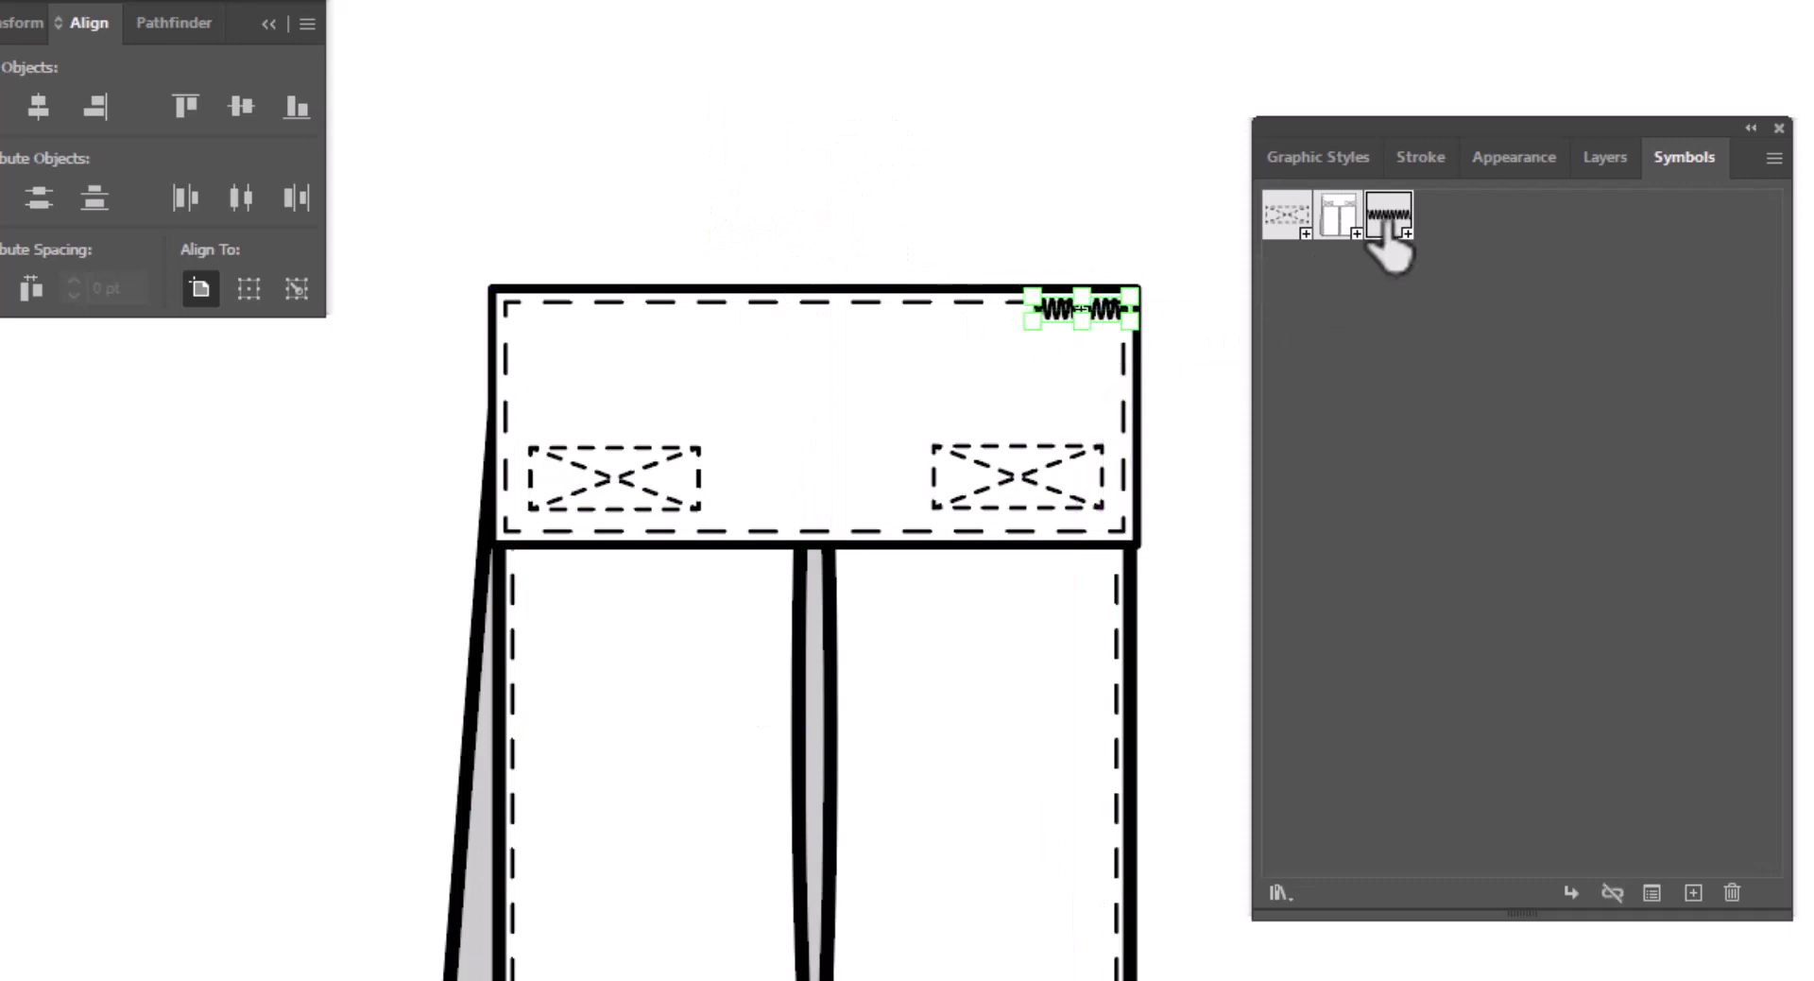
drag(1389, 216, 574, 323)
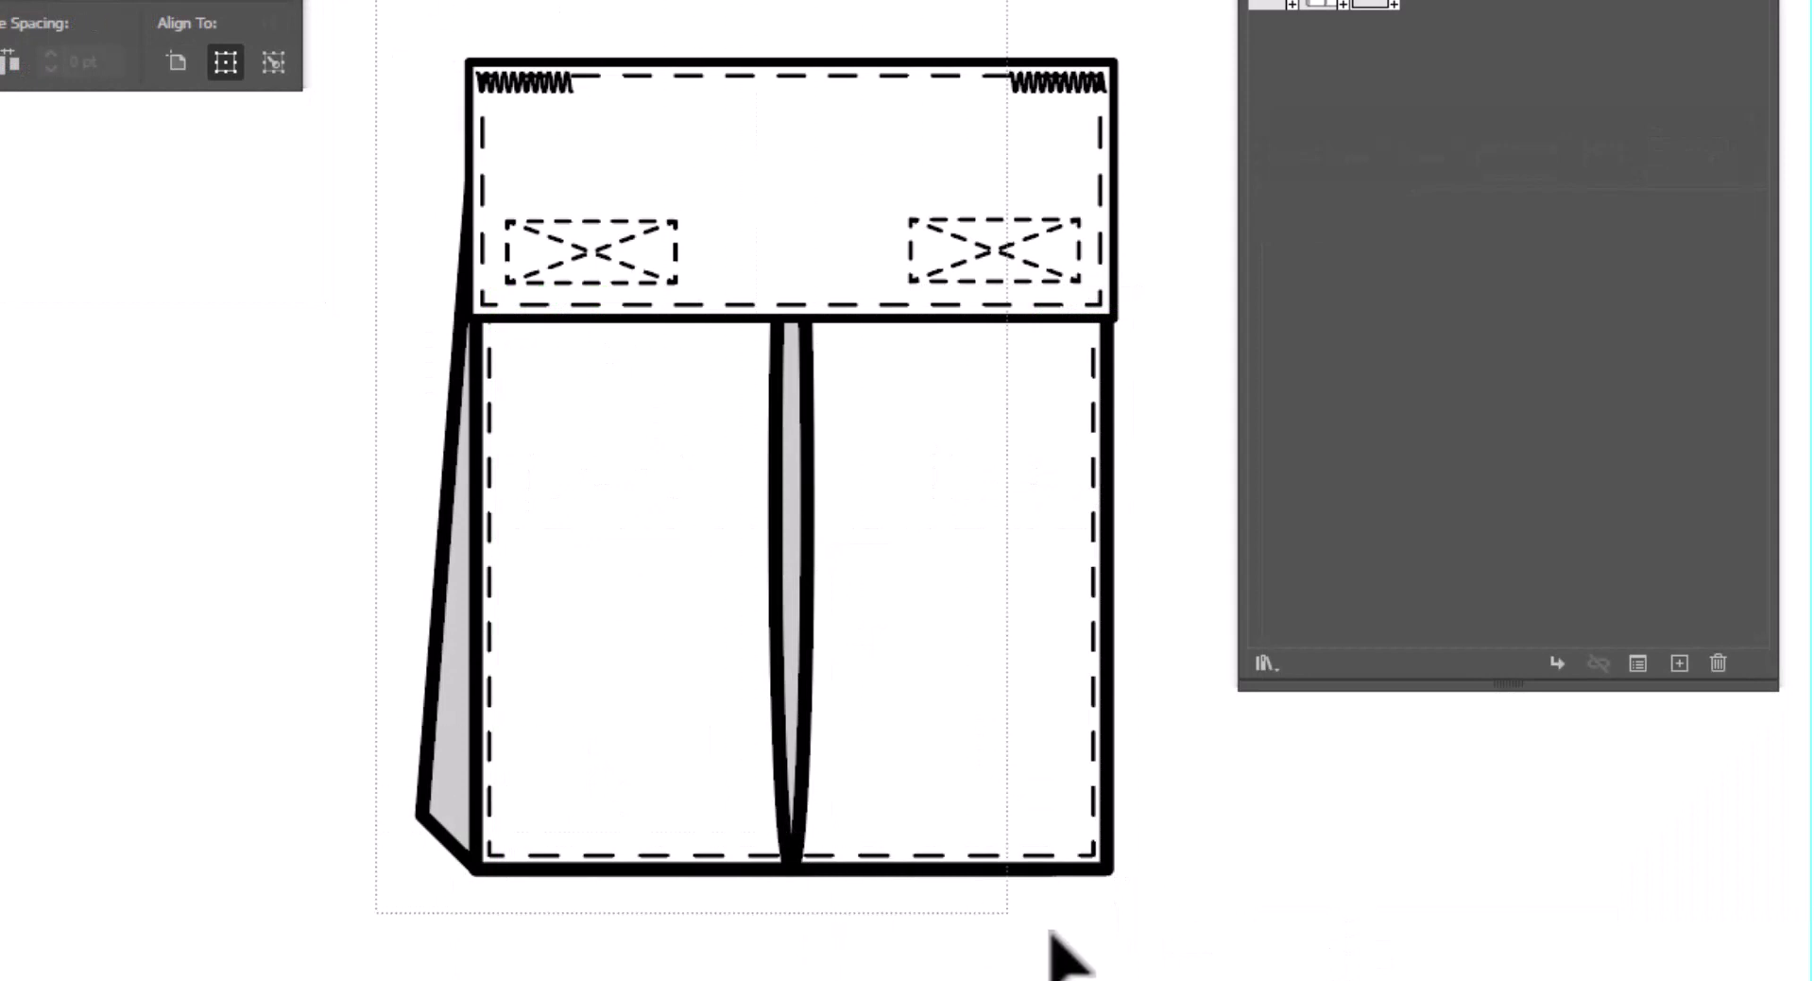
Select every piece of the cargo pocket drawing with a marquee.
key(ctrl+a)
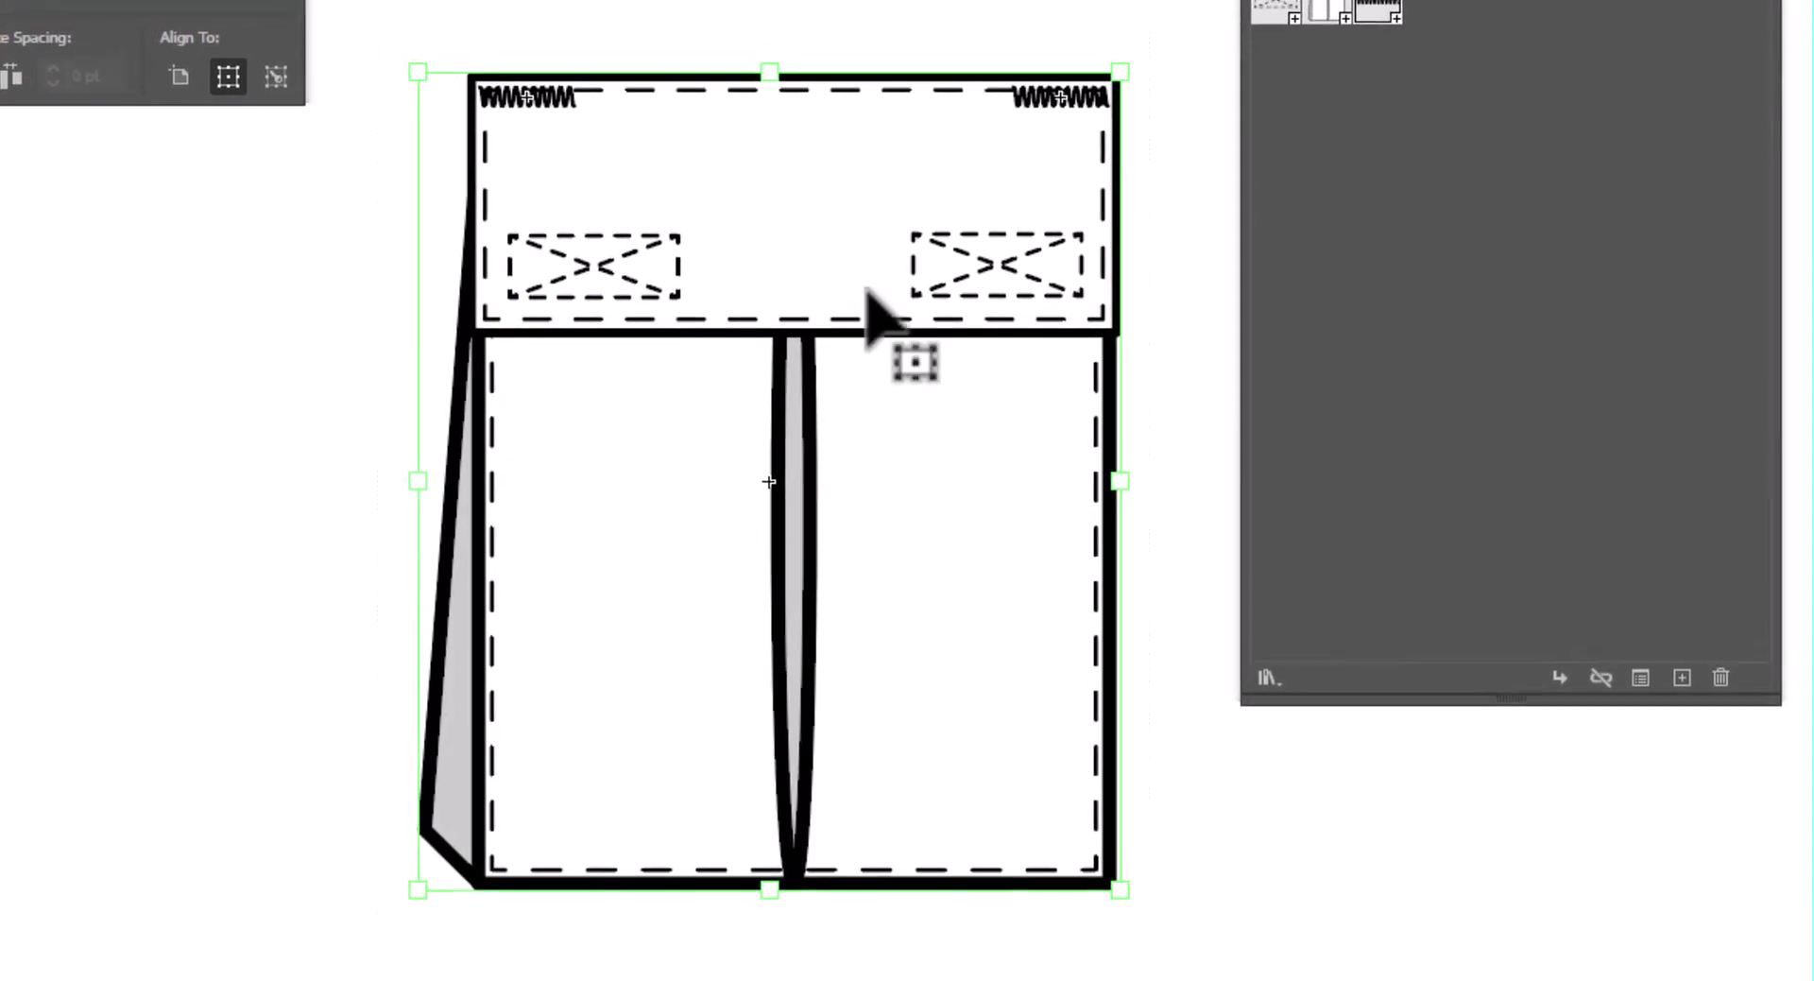
right_click(827, 2)
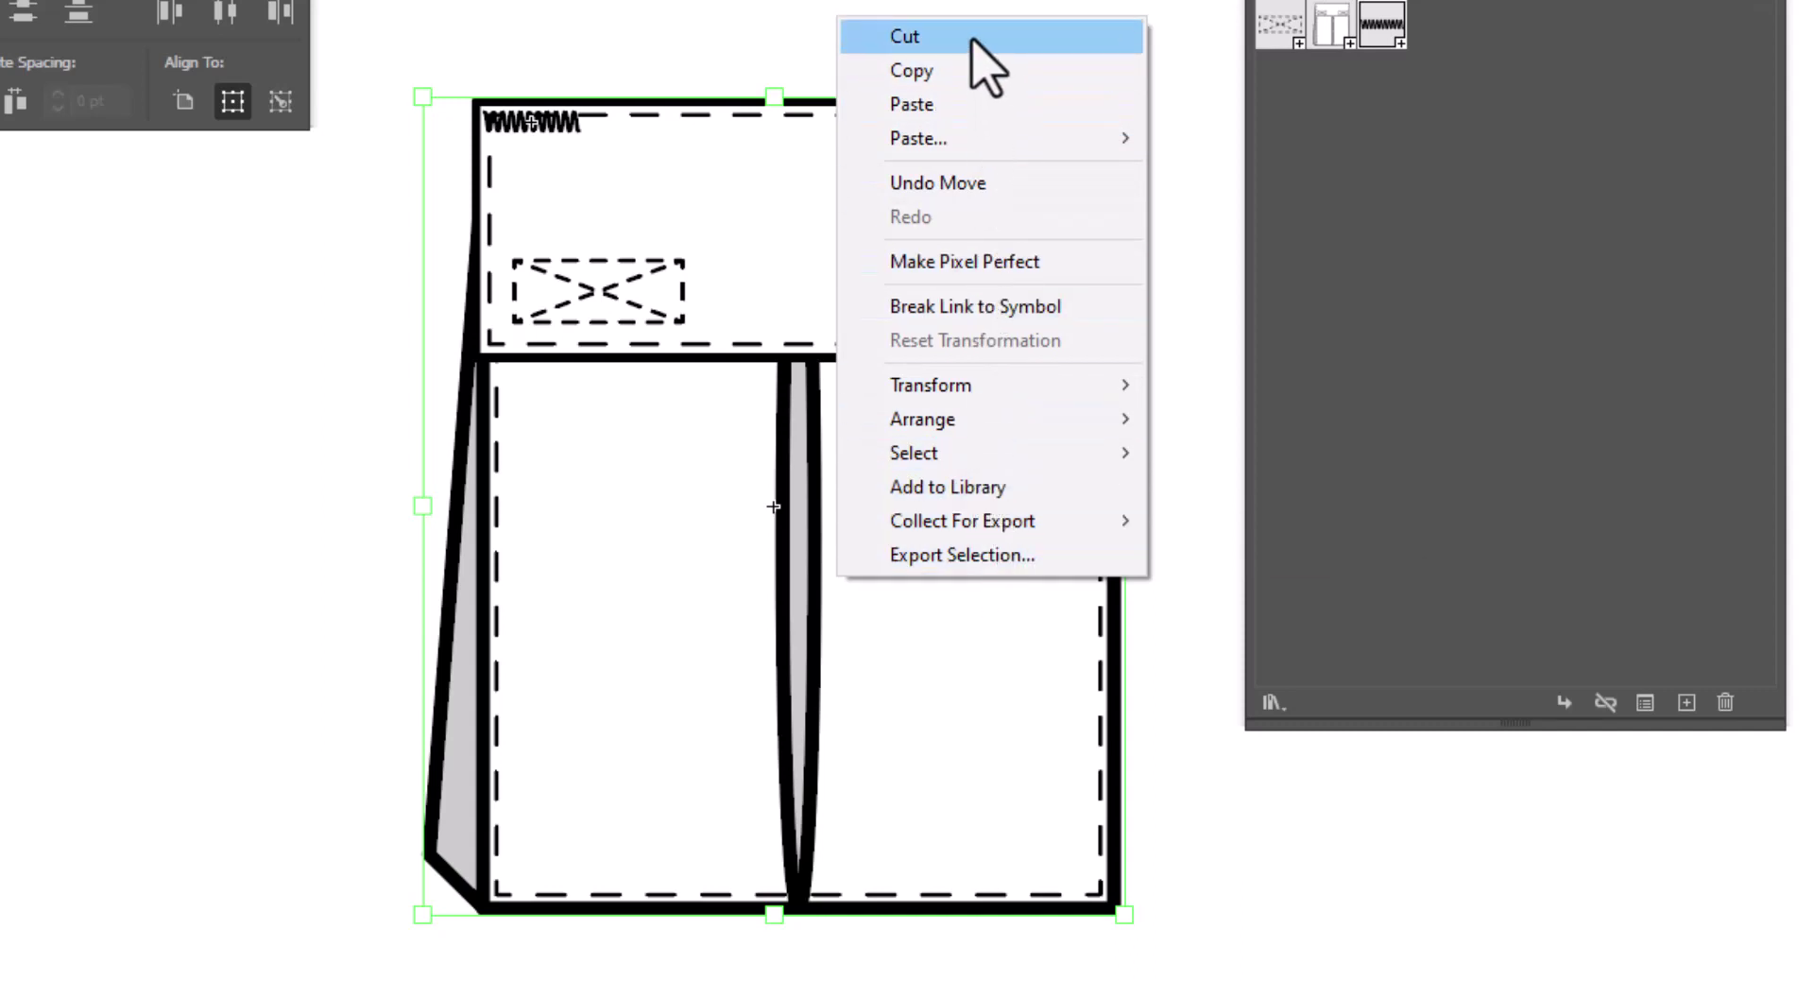
key(Escape)
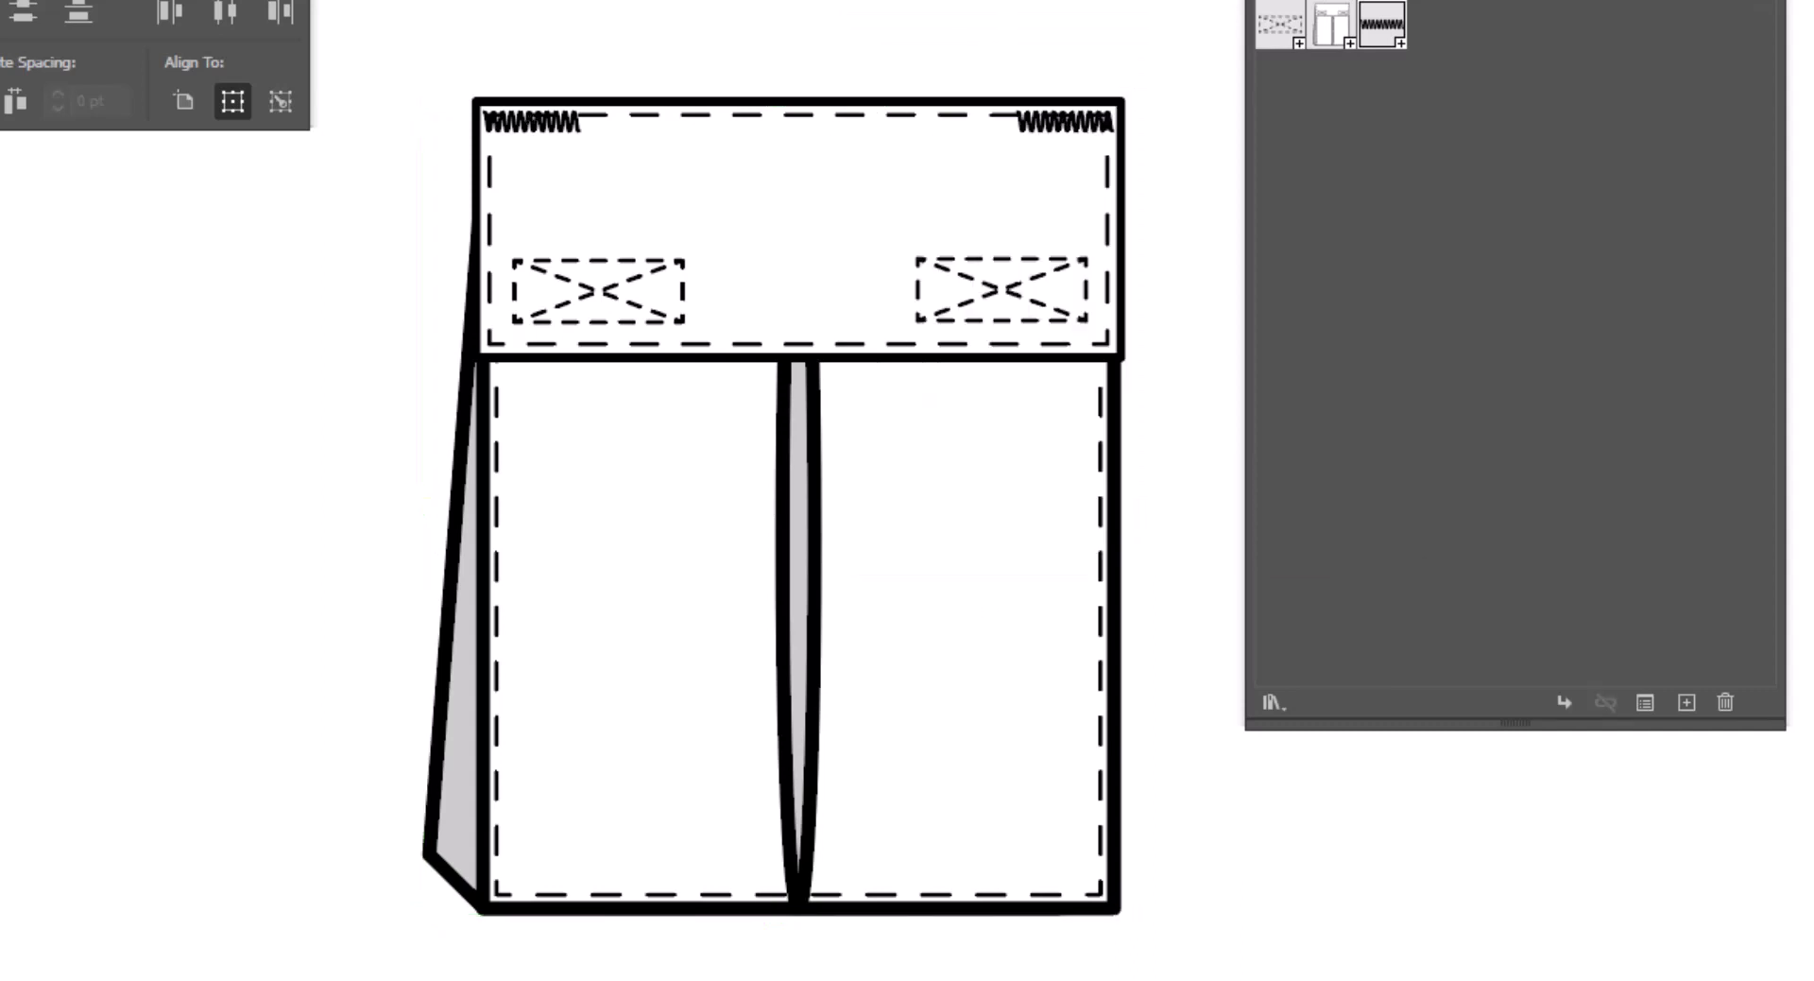
mouse_move(394, 33)
mouse_down()
mouse_move(540, 732)
mouse_move(1101, 972)
mouse_move(1163, 964)
mouse_move(1146, 963)
mouse_up()
Group the pocket pieces and create a new symbol named 'cargo pocket' from the group.
key(ctrl+g)
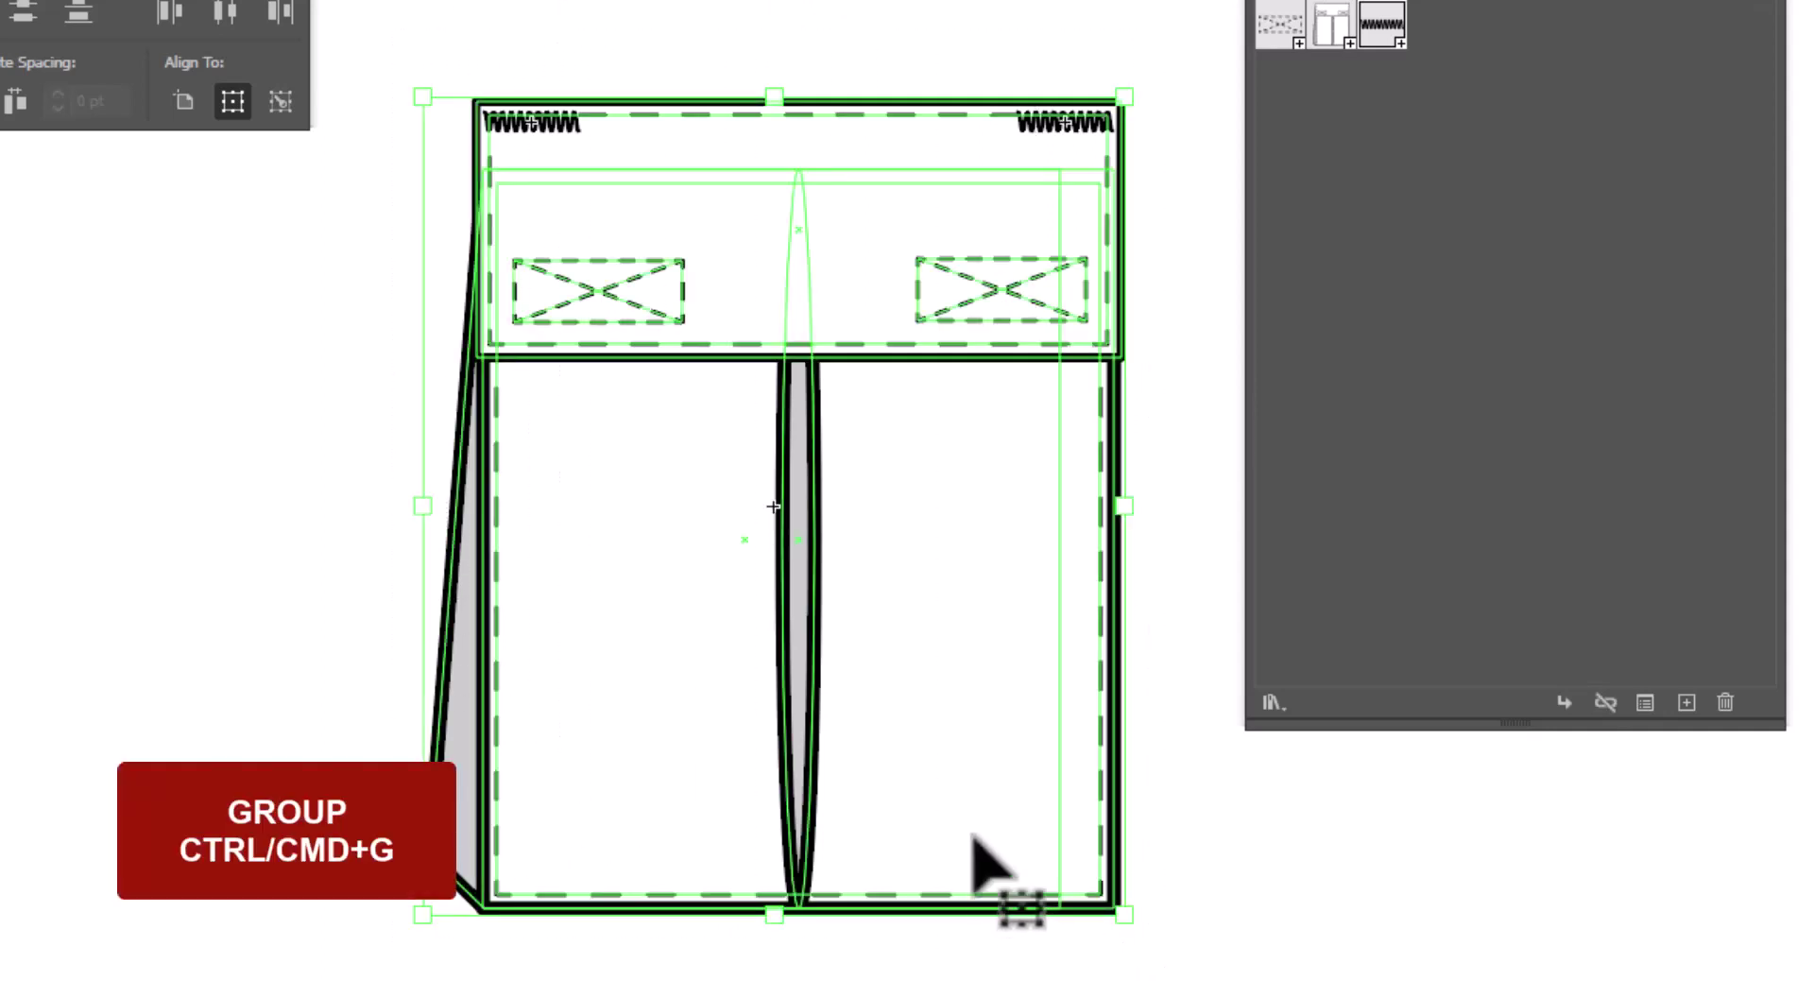
key(ctrl+shift+b)
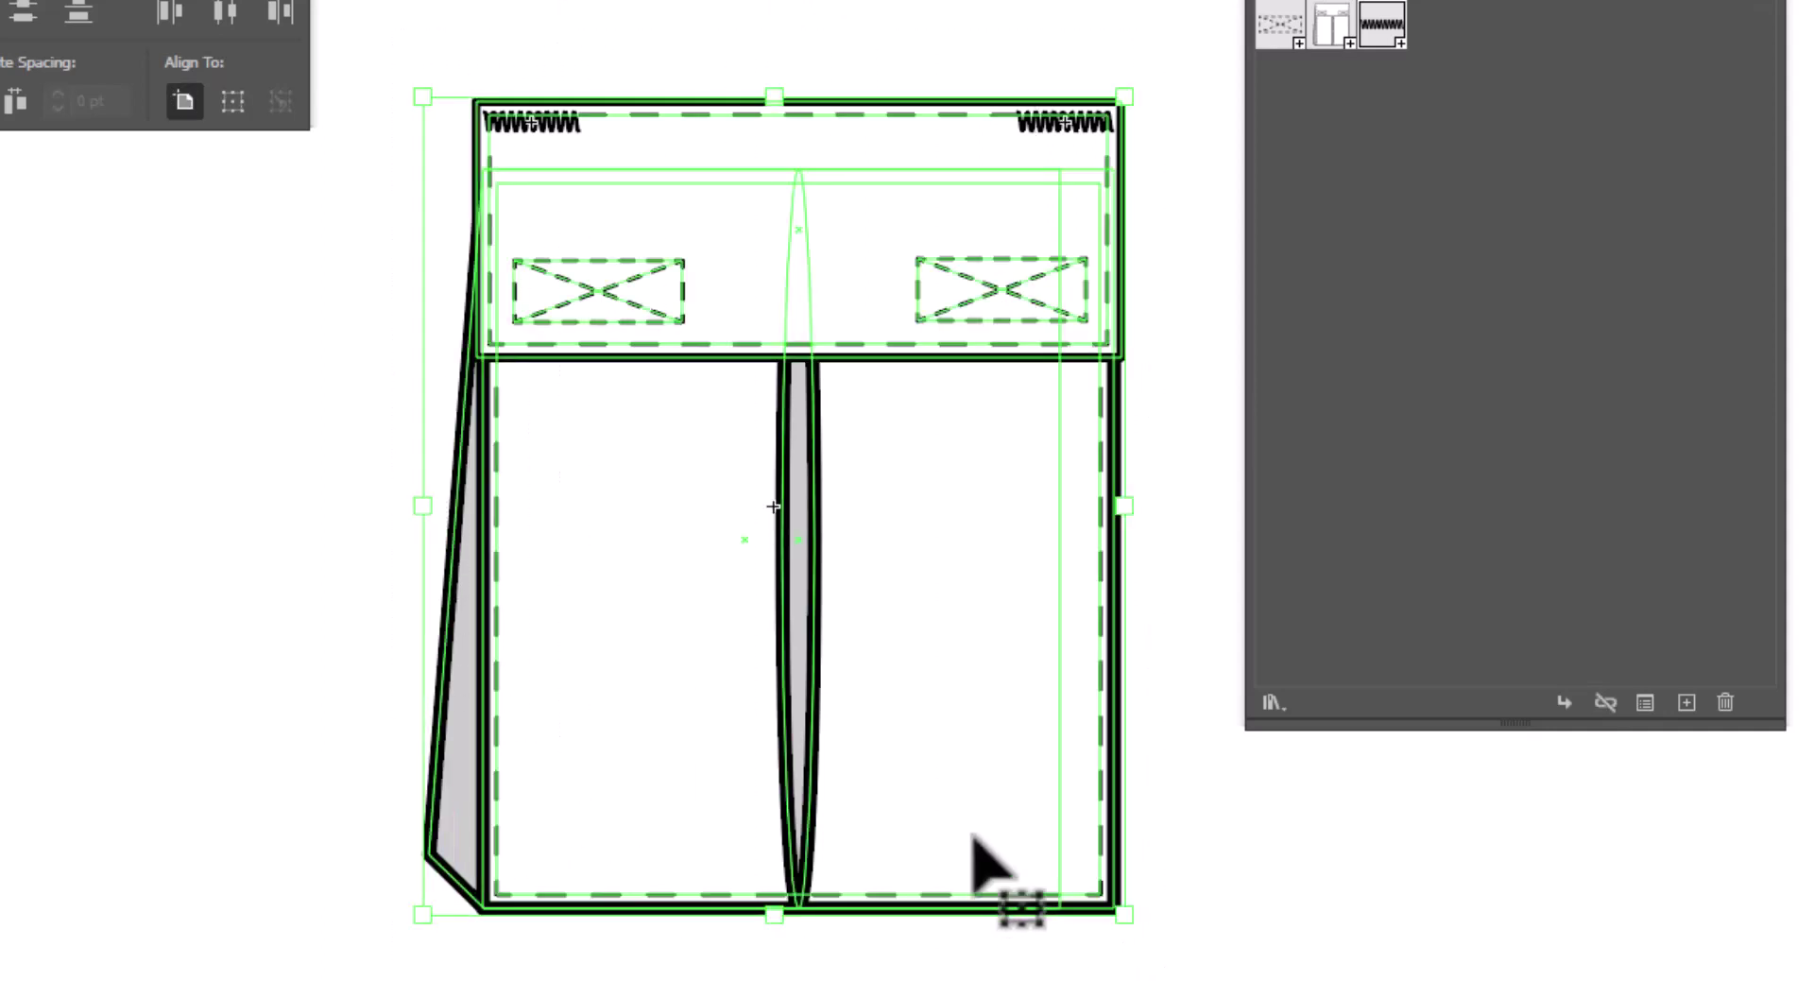
key(ctrl+h)
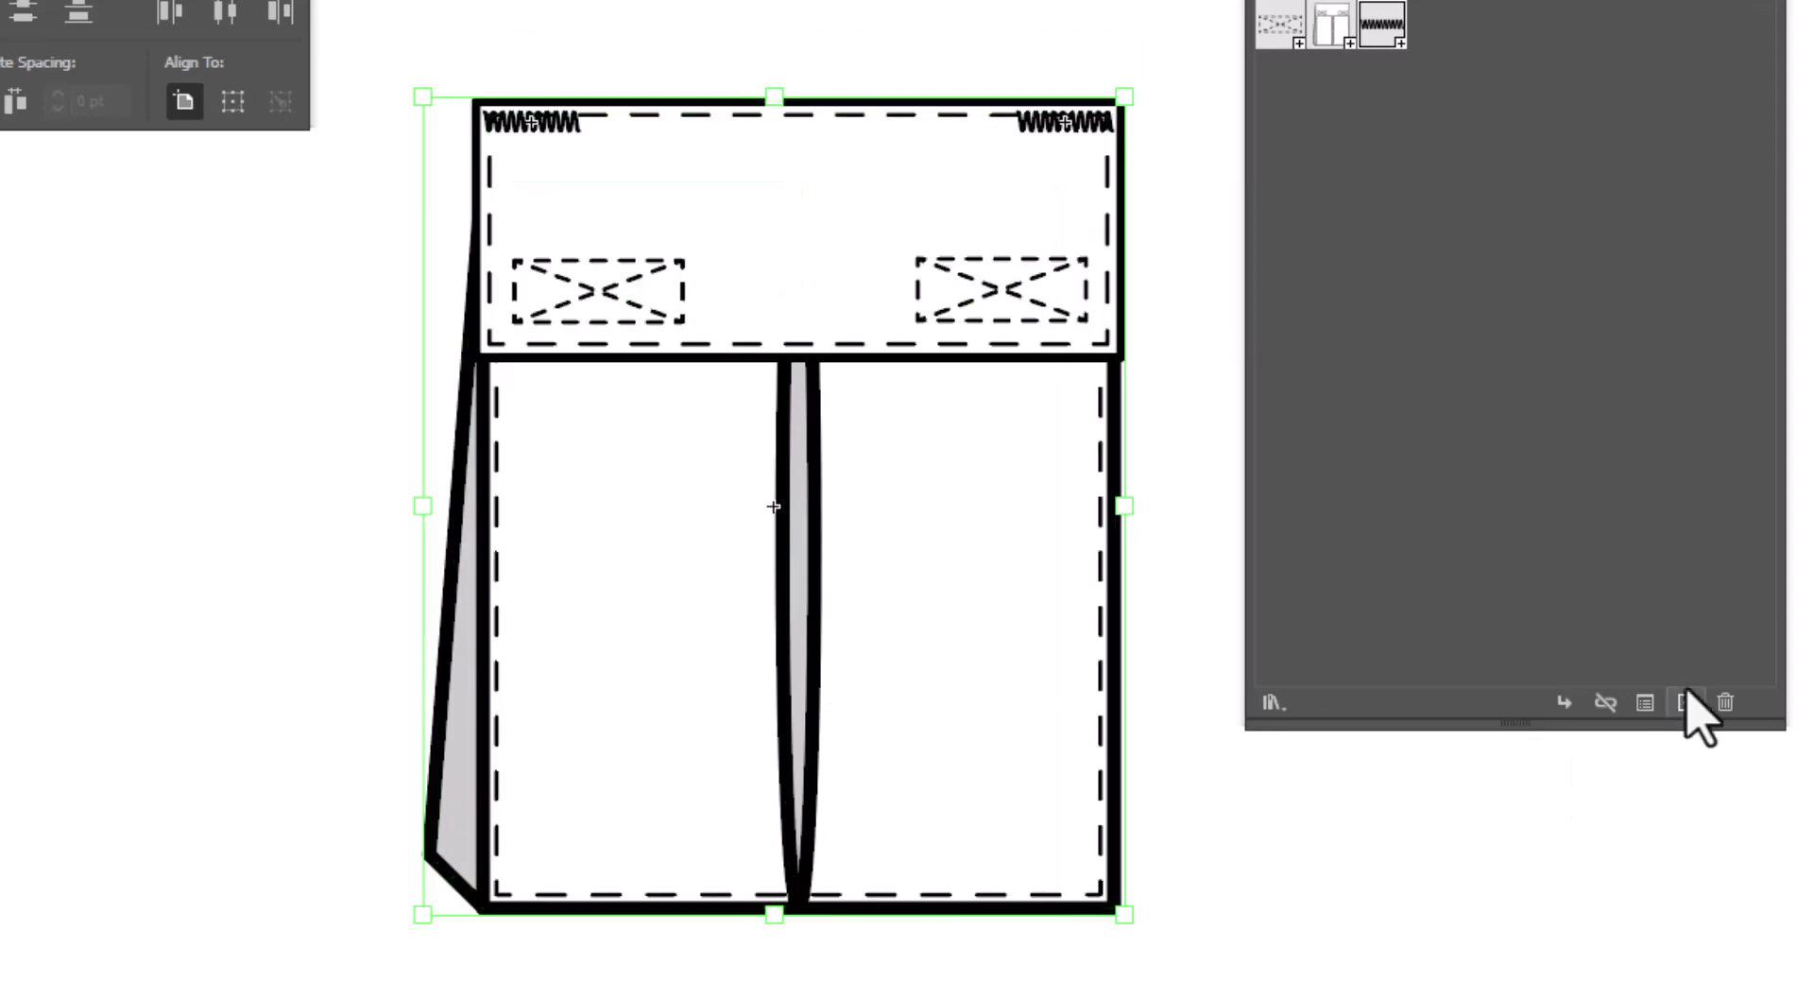
click(1686, 702)
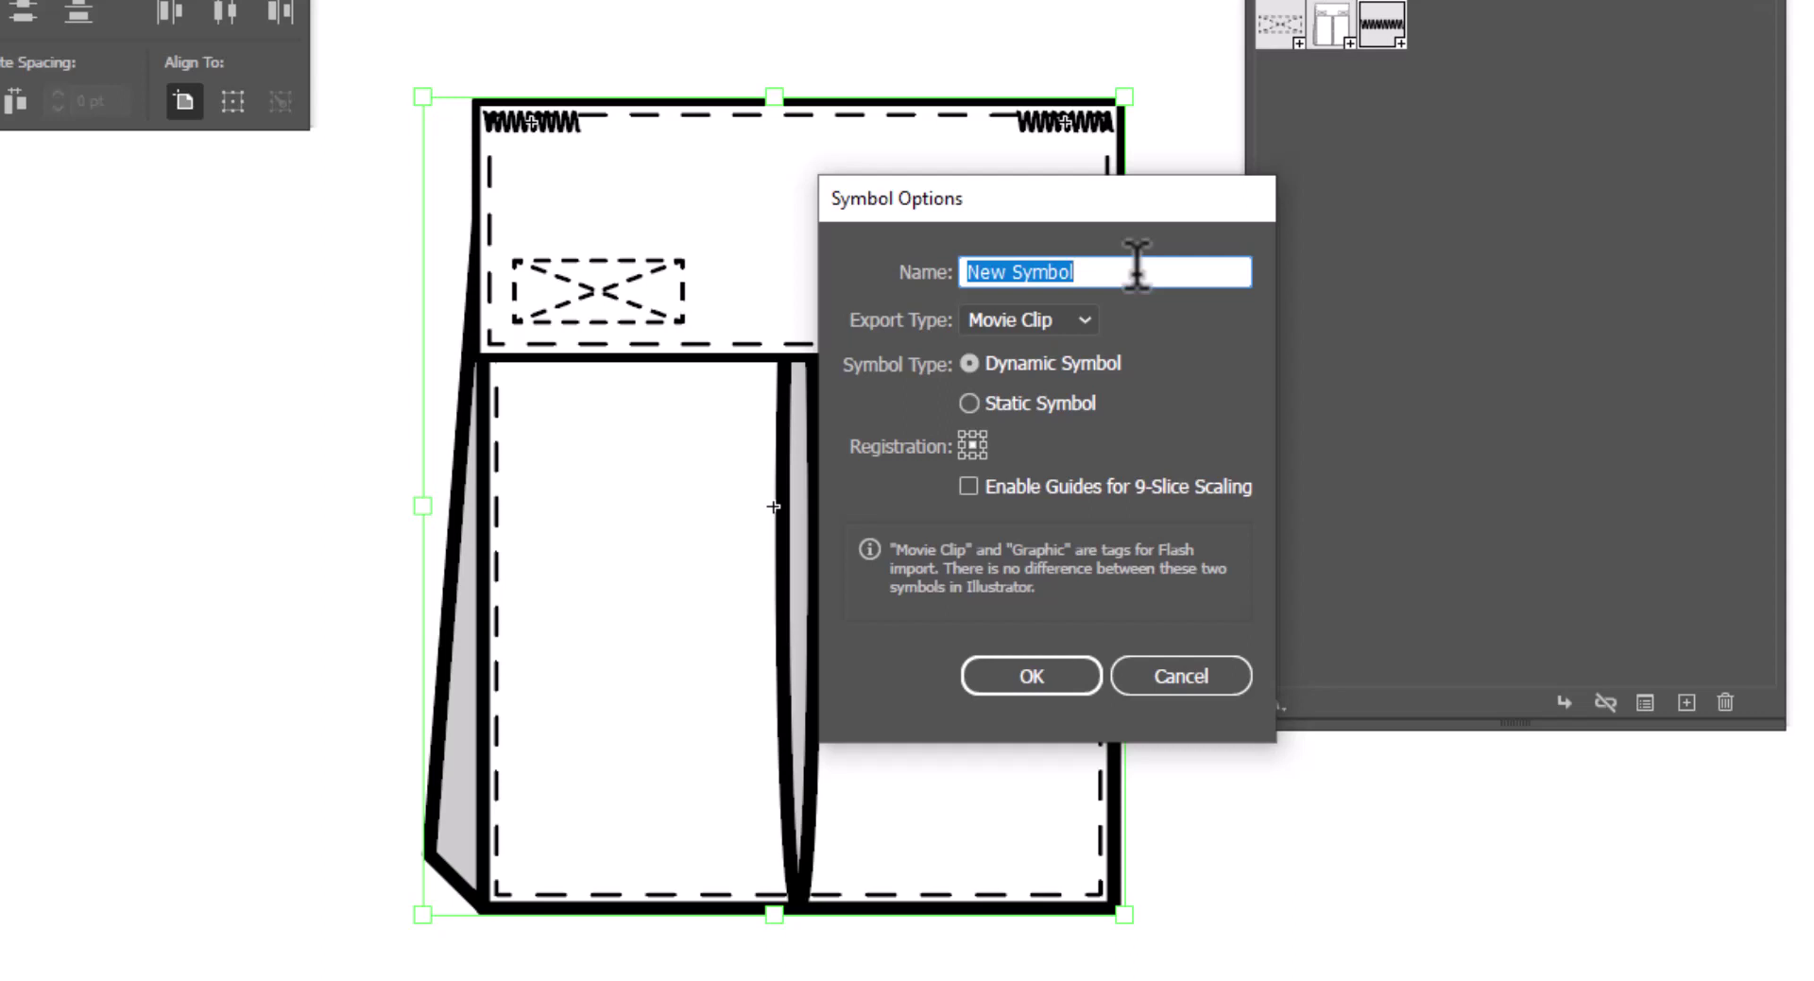
text(cargo p)
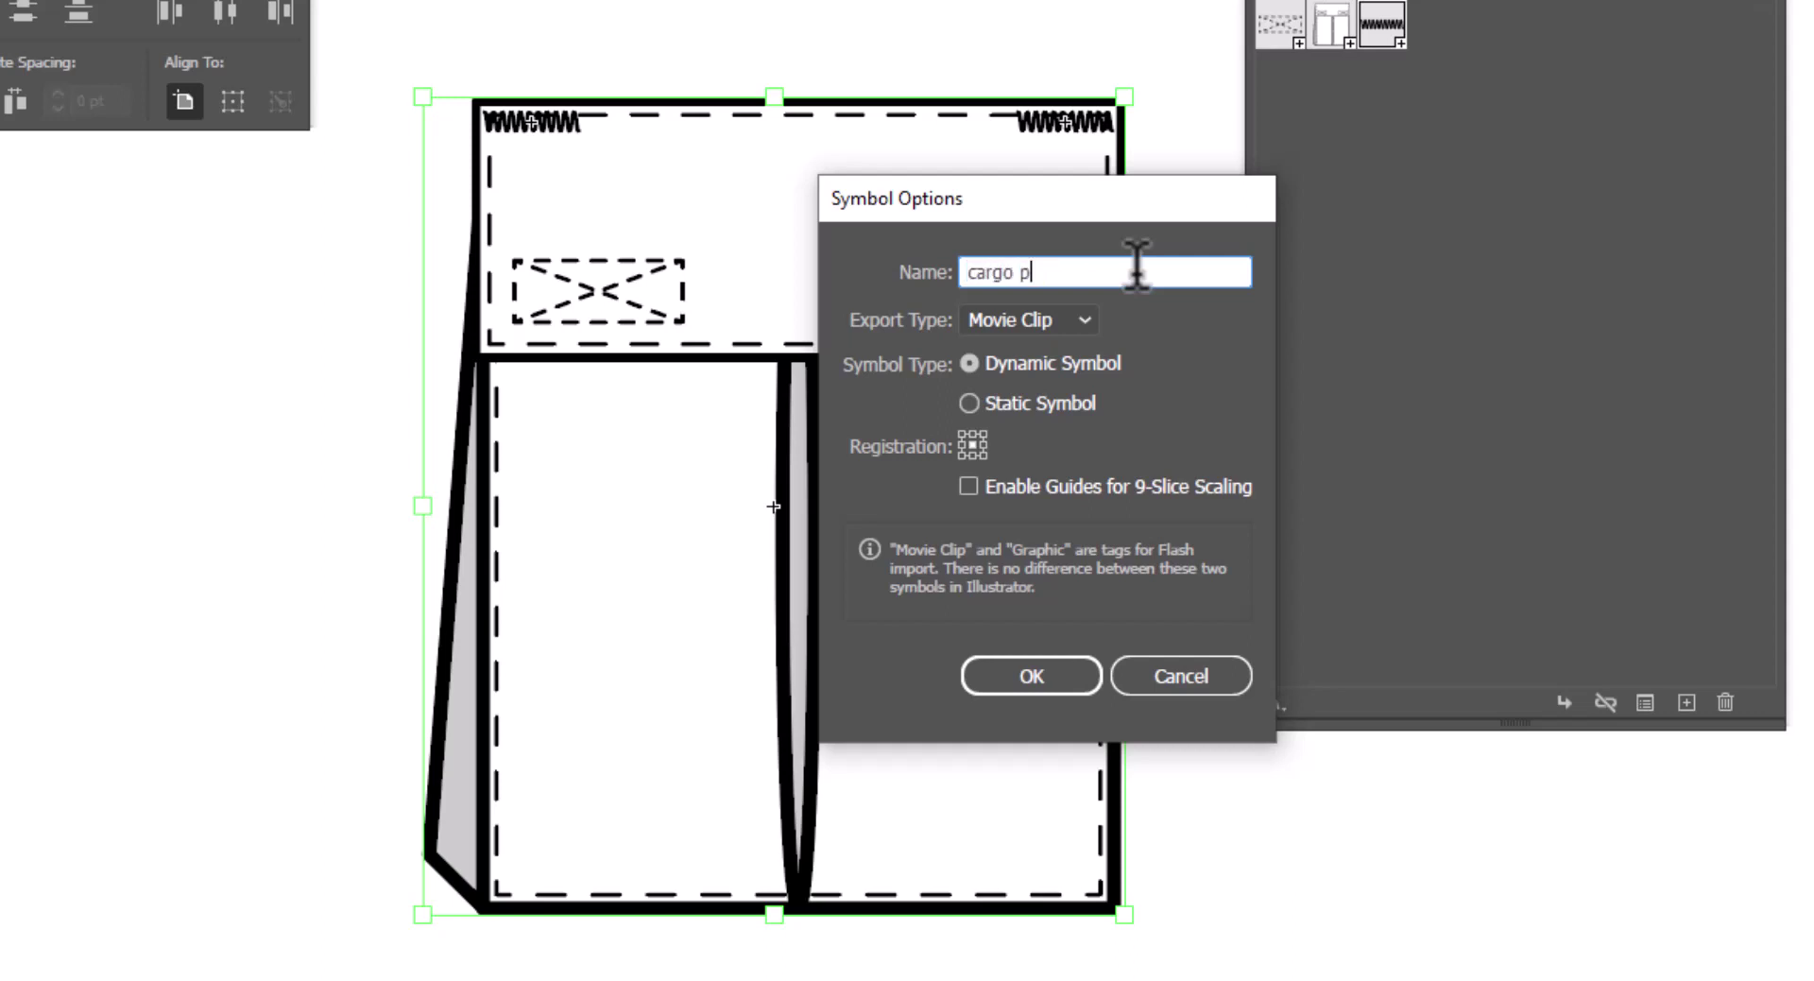
text(ocket)
key(Return)
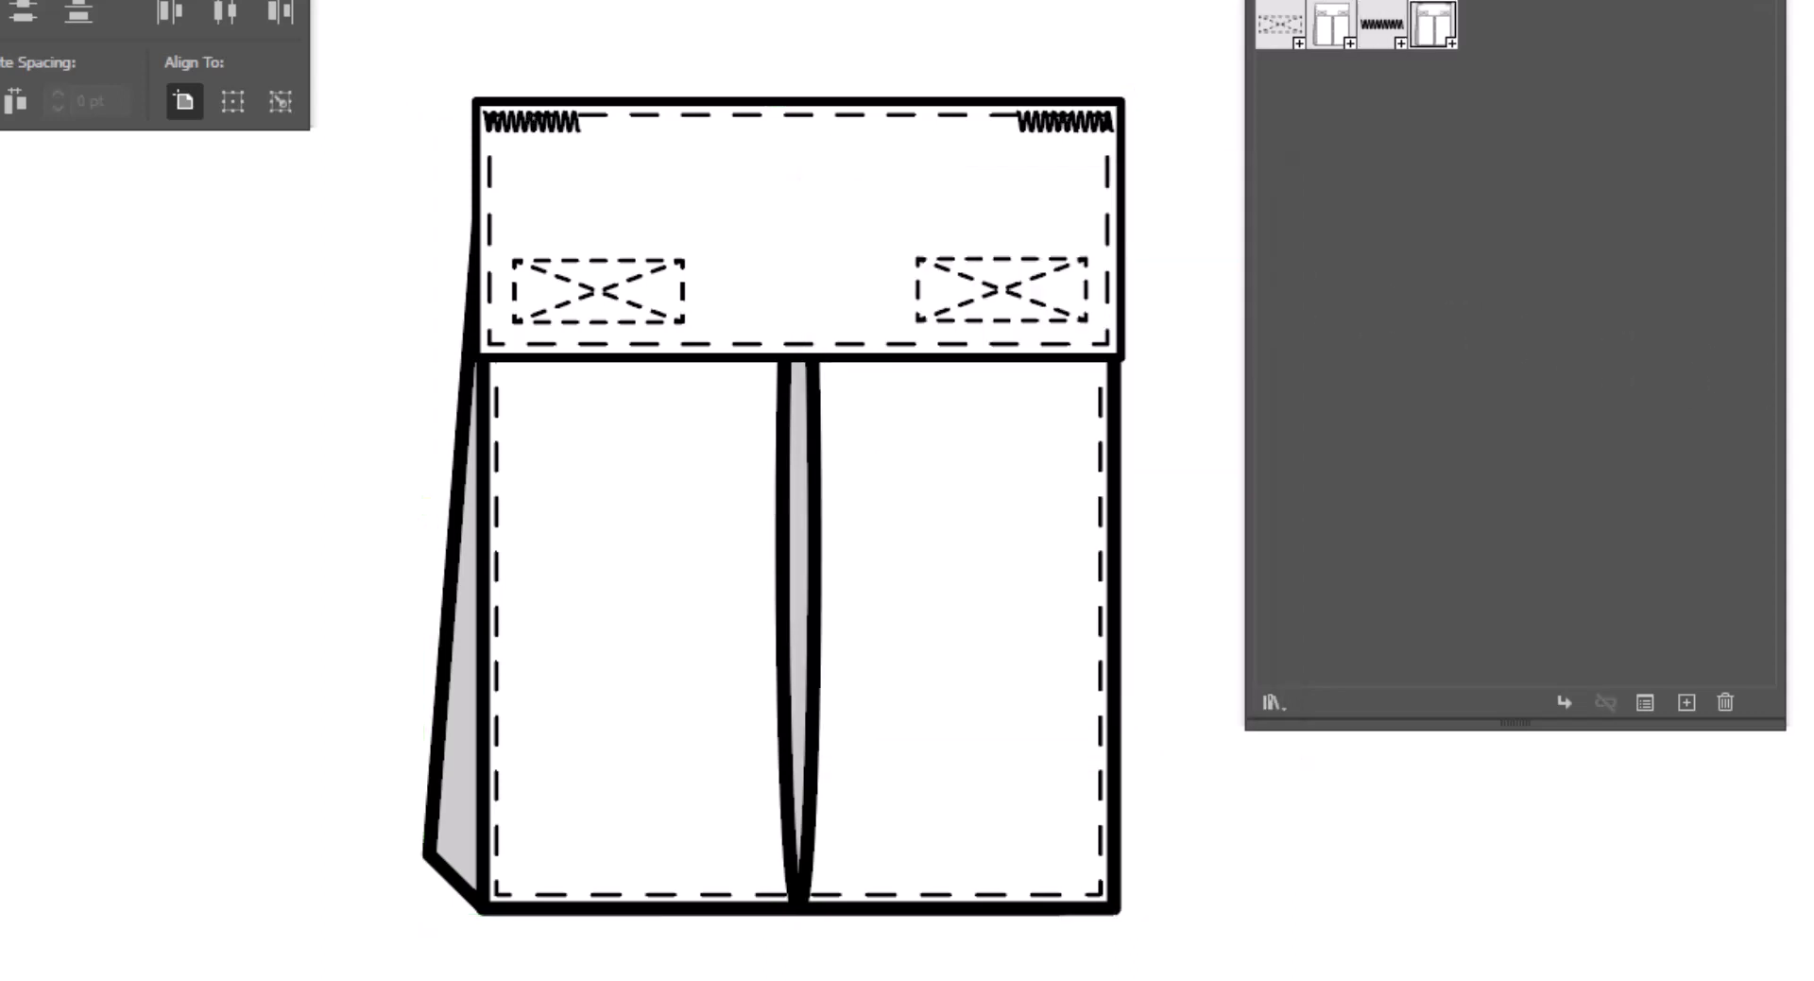